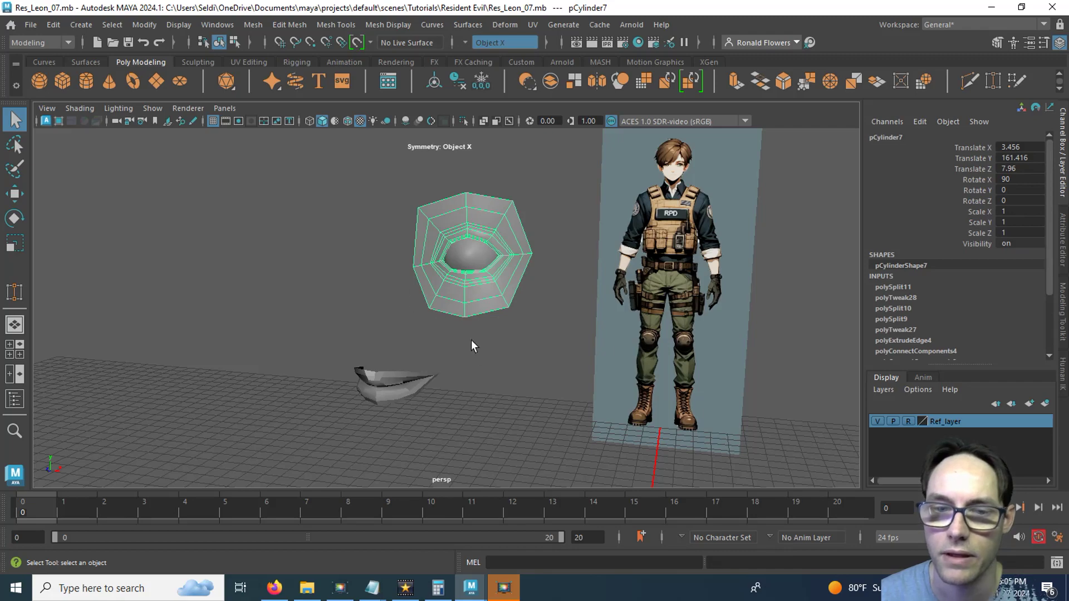
# Save the scene as a new version named Res_Leon_08.mb.
pyautogui.moveTo(471, 346)
pyautogui.keyDown('alt'); pyautogui.mouseDown()
pyautogui.moveTo(453, 356)
pyautogui.moveTo(467, 363)
pyautogui.mouseUp(); pyautogui.keyUp('alt')
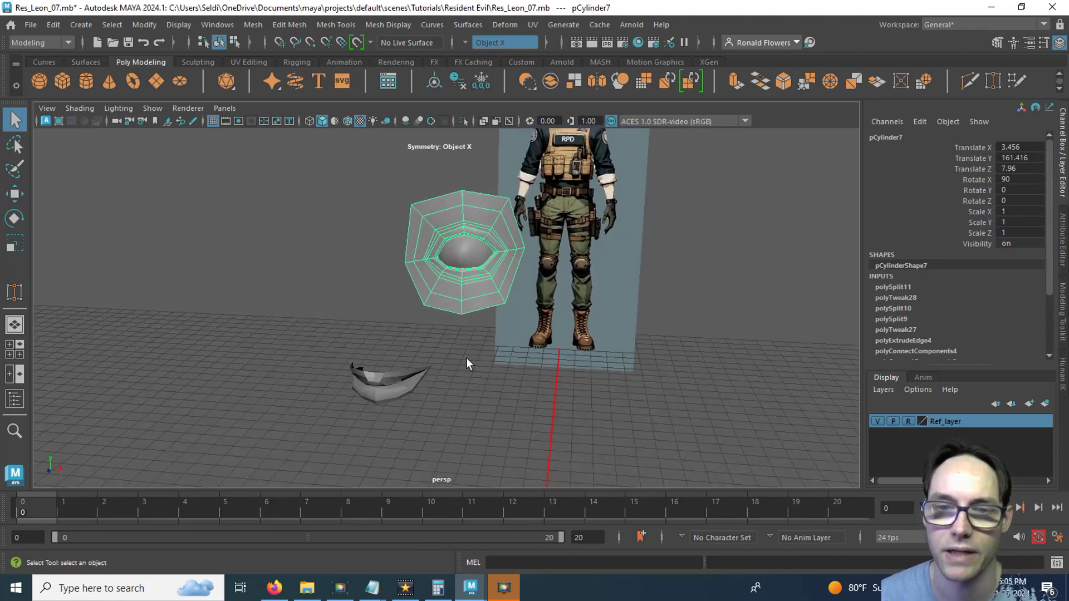
pyautogui.keyDown('alt'); pyautogui.moveTo(391, 291); pyautogui.dragTo(364, 289); pyautogui.keyUp('alt')
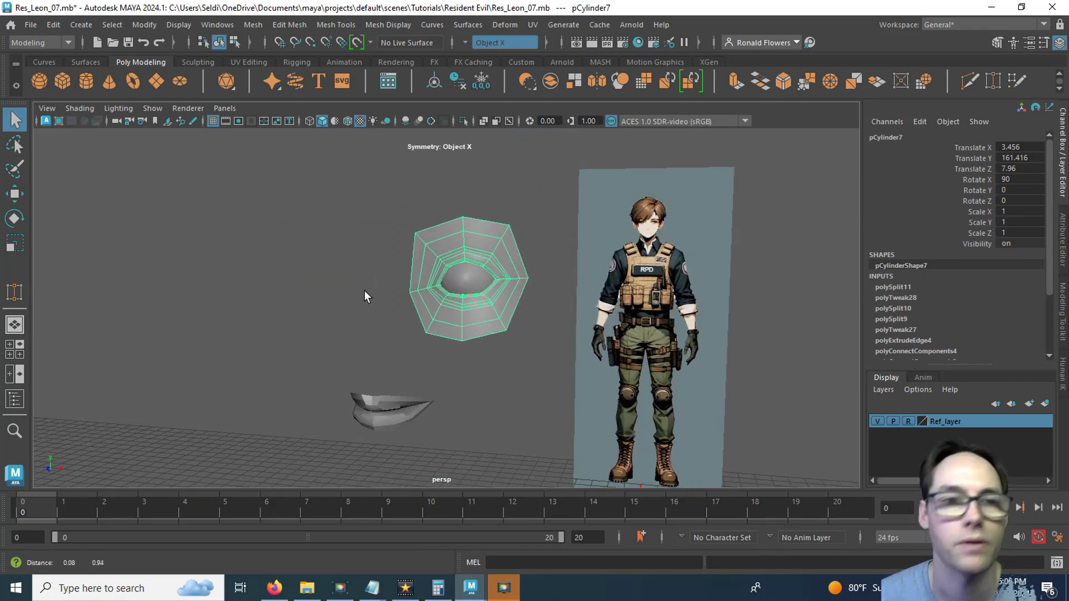
pyautogui.click(31, 24)
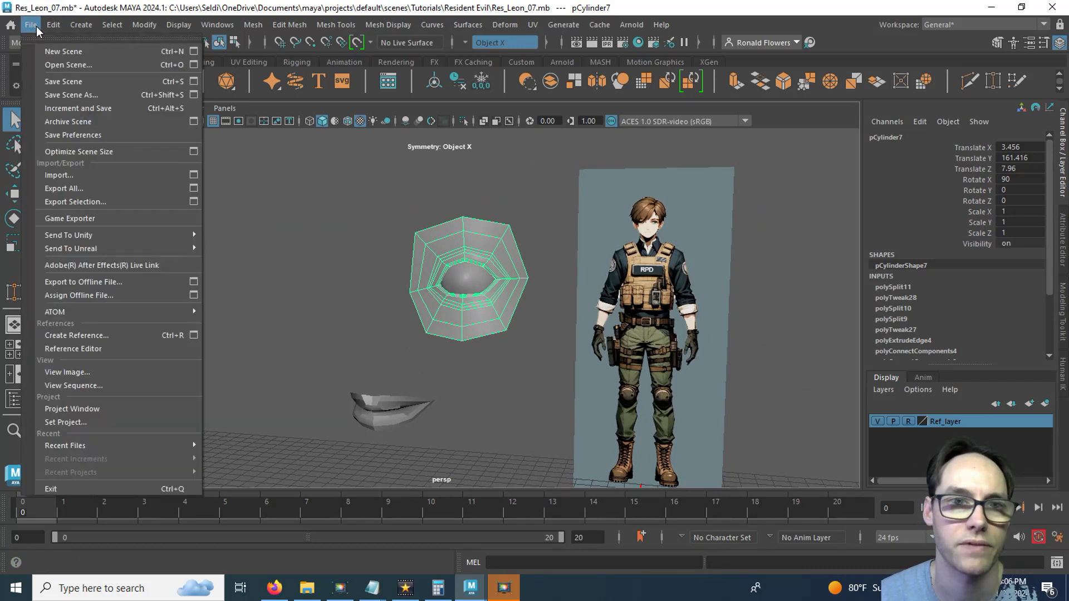
pyautogui.click(66, 96)
pyautogui.click(245, 499)
pyautogui.press('BackSpace')
pyautogui.write('8')
pyautogui.press('Return')
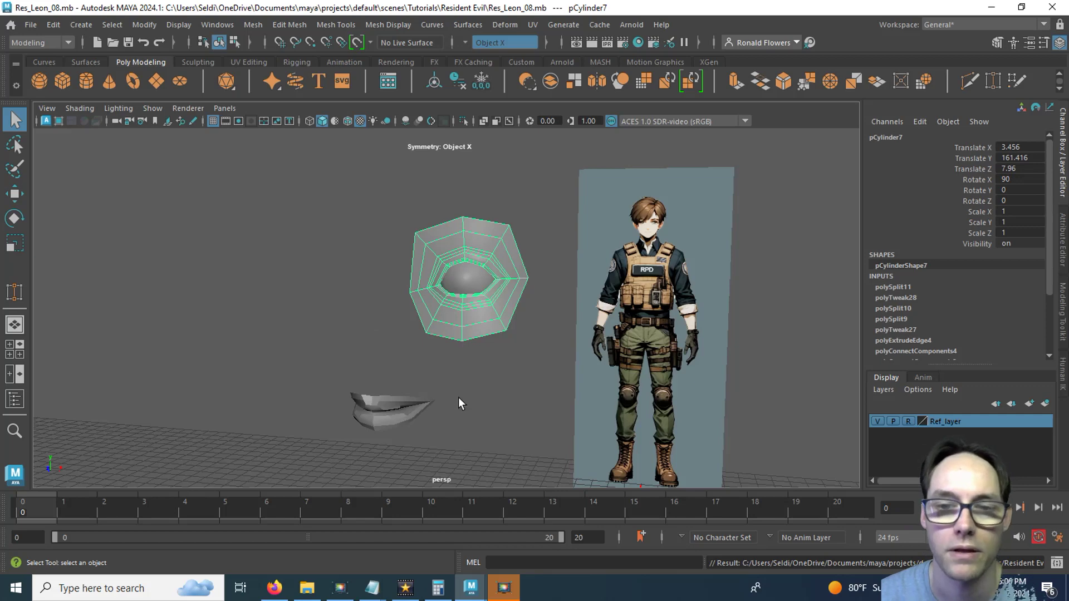
# Extrude the outer border edge loop of the lips outward in the front view with symmetry off, using a local Y translation of 0.648.
pyautogui.press('space')
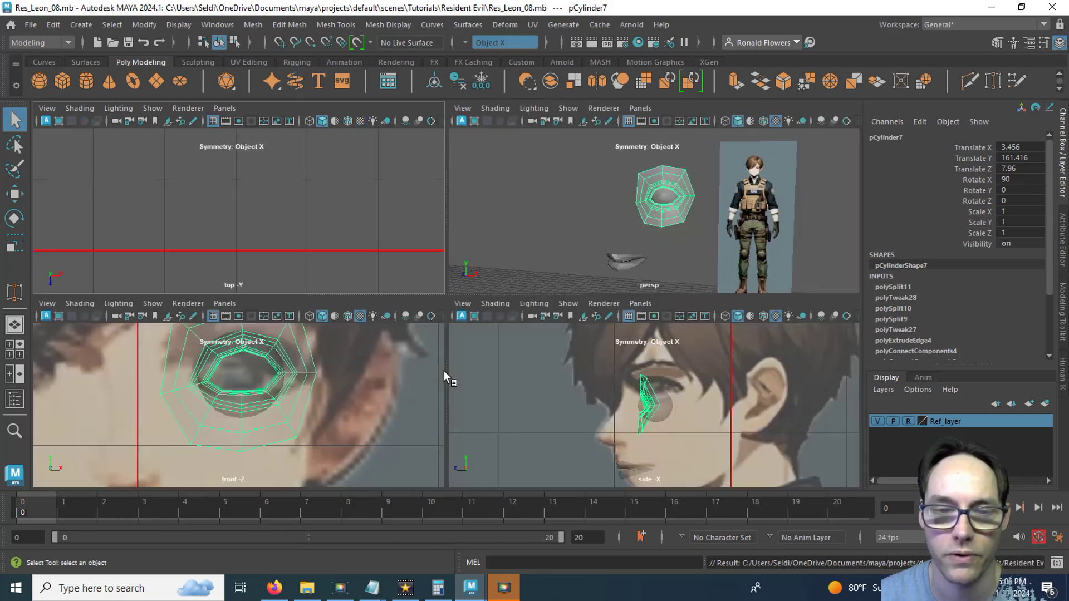
pyautogui.press('space')
pyautogui.keyDown('alt'); pyautogui.moveTo(320, 390); pyautogui.dragTo(420, 310, button='middle'); pyautogui.keyUp('alt')
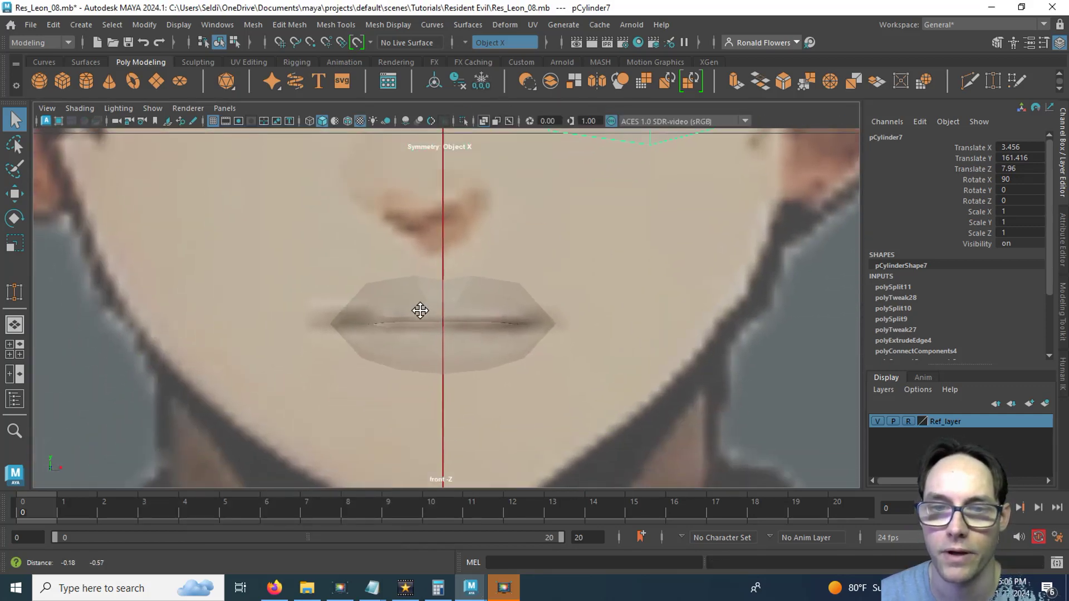
pyautogui.click(486, 305)
pyautogui.scroll(4, 493, 275)
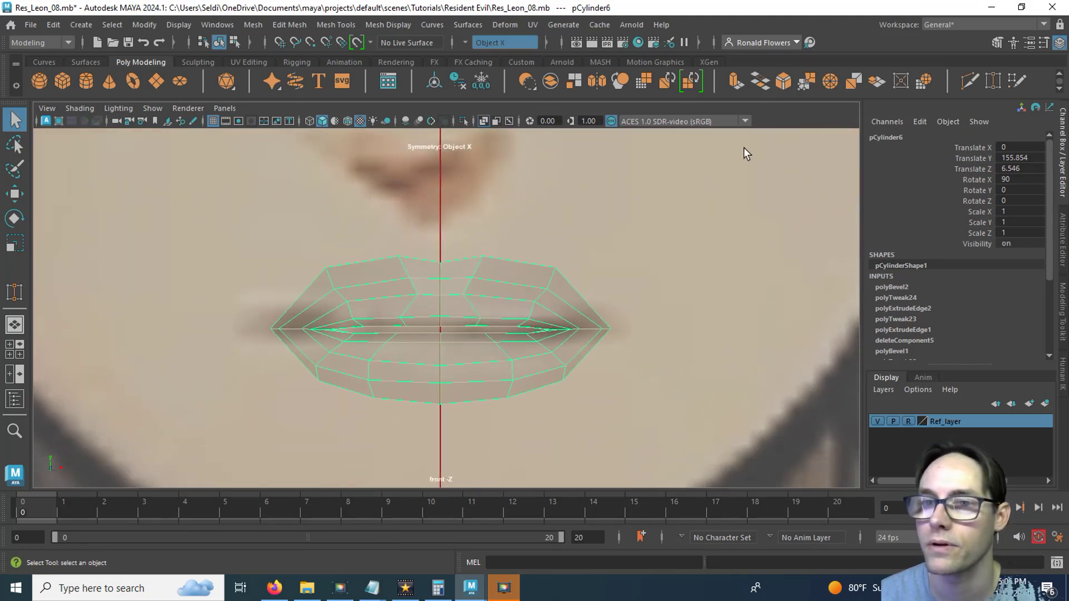
pyautogui.moveTo(720, 169); pyautogui.dragTo(711, 130, button='right')
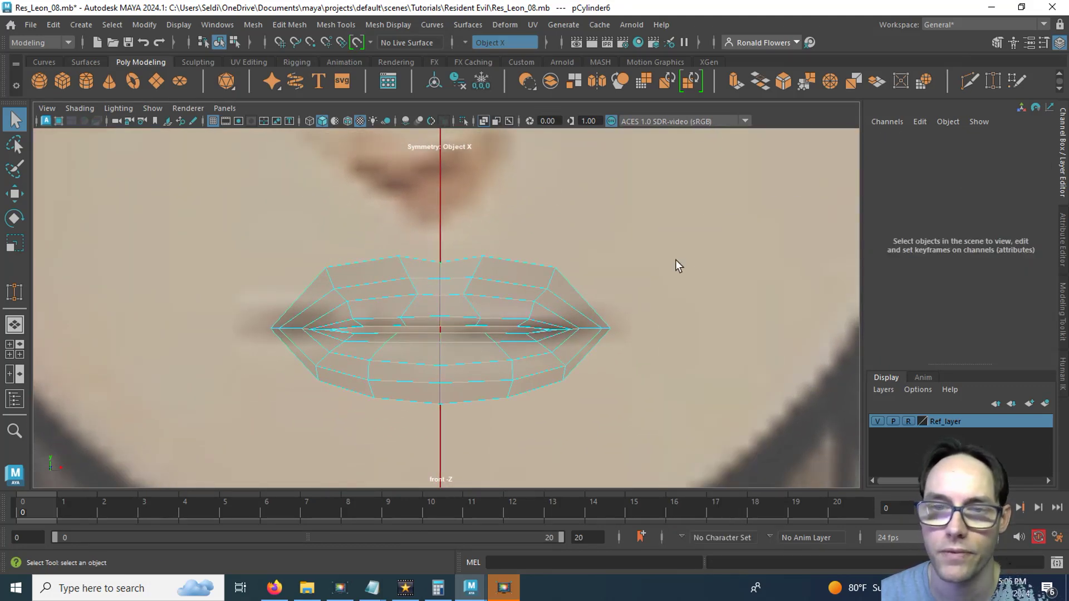
pyautogui.doubleClick(513, 252)
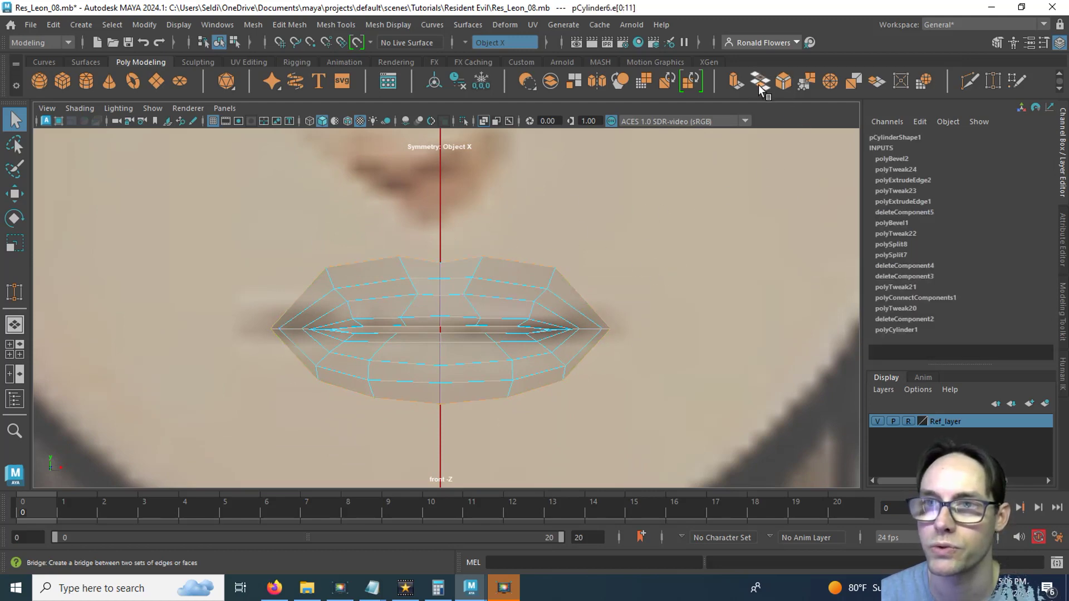
pyautogui.click(735, 83)
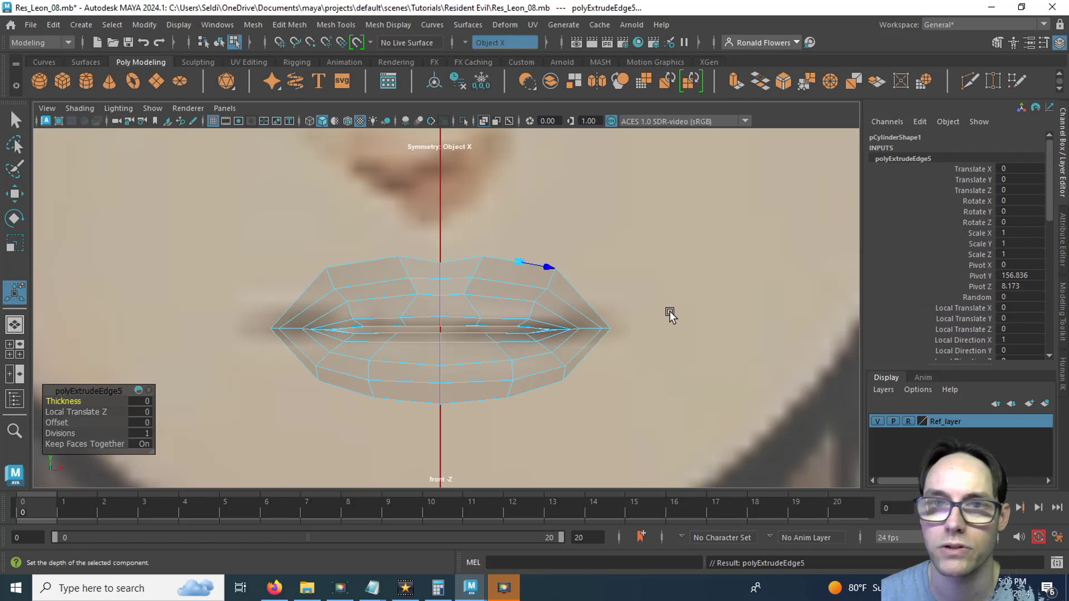
pyautogui.click(462, 43)
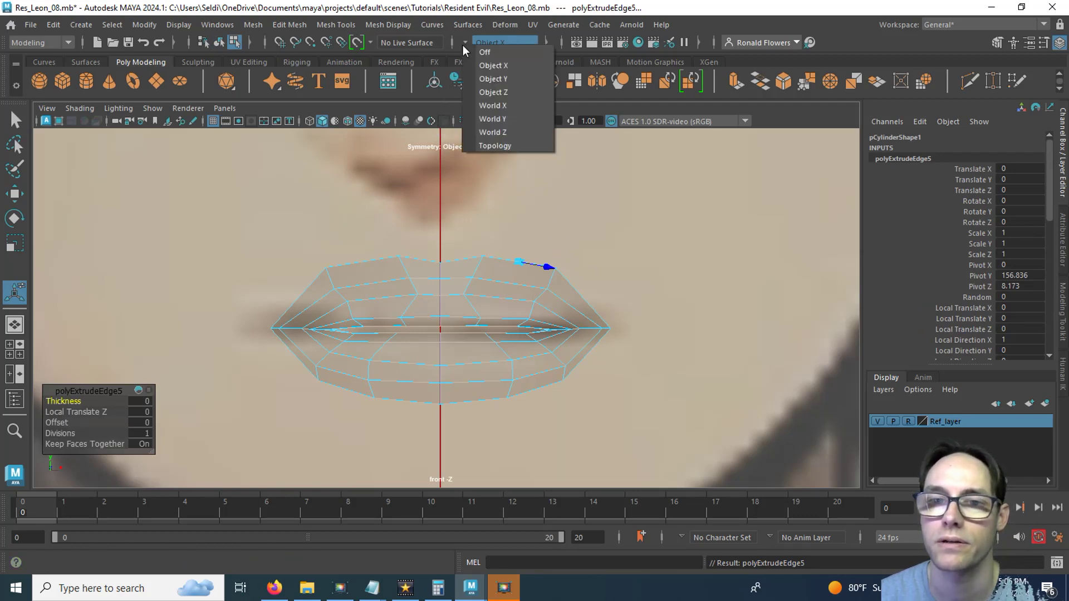
pyautogui.click(473, 51)
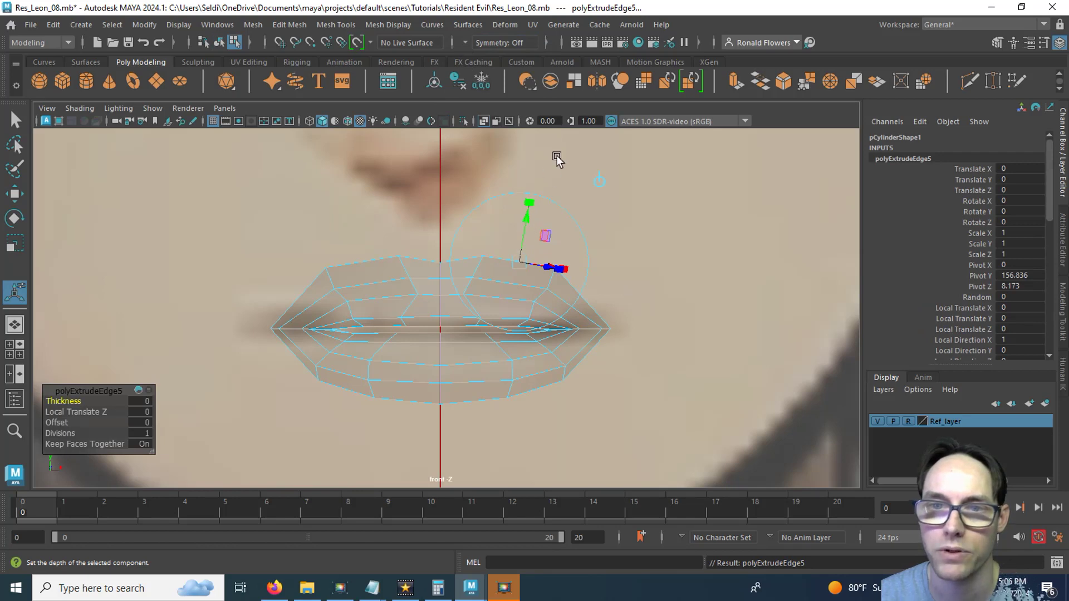
pyautogui.moveTo(523, 221); pyautogui.dragTo(553, 167)
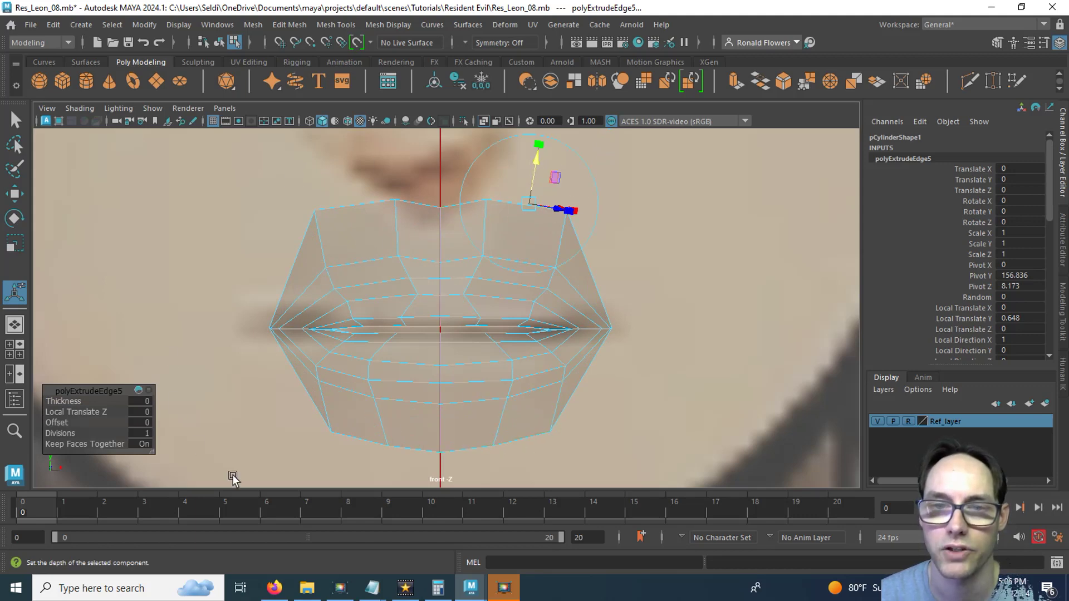
# Turn Object X symmetry back on and move the bottom row of extruded vertices straight down to the chin.
pyautogui.keyDown('alt'); pyautogui.moveTo(454, 371); pyautogui.dragTo(436, 286, button='middle'); pyautogui.keyUp('alt')
pyautogui.moveTo(591, 193); pyautogui.dragTo(537, 194, button='right')
pyautogui.moveTo(476, 325)
pyautogui.keyDown('alt'); pyautogui.mouseDown(button='middle')
pyautogui.moveTo(466, 358)
pyautogui.moveTo(475, 309)
pyautogui.mouseUp(button='middle'); pyautogui.keyUp('alt')
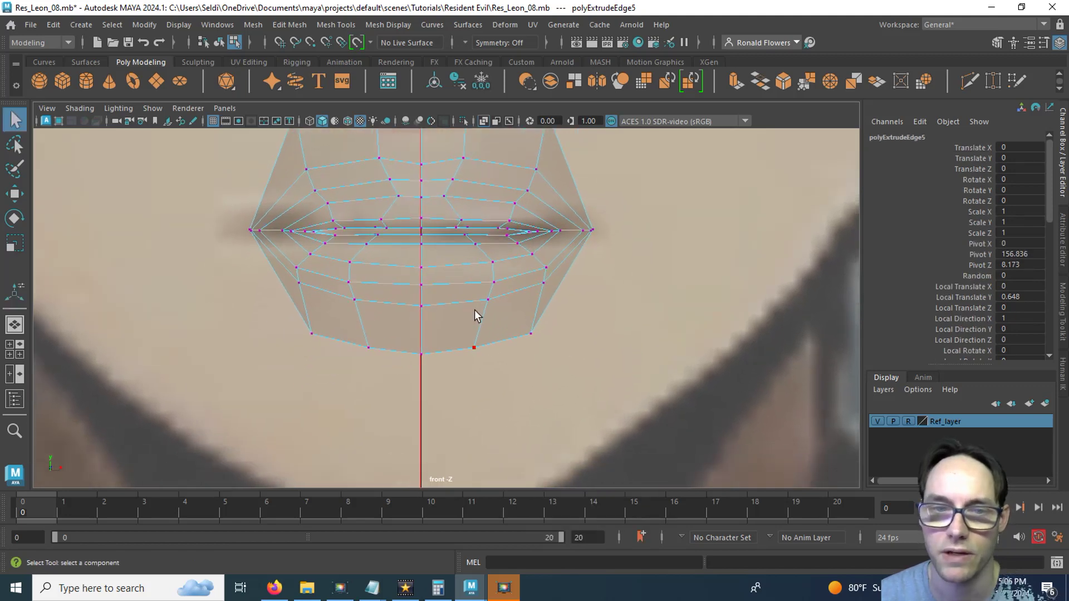
pyautogui.moveTo(612, 384); pyautogui.dragTo(612, 384)
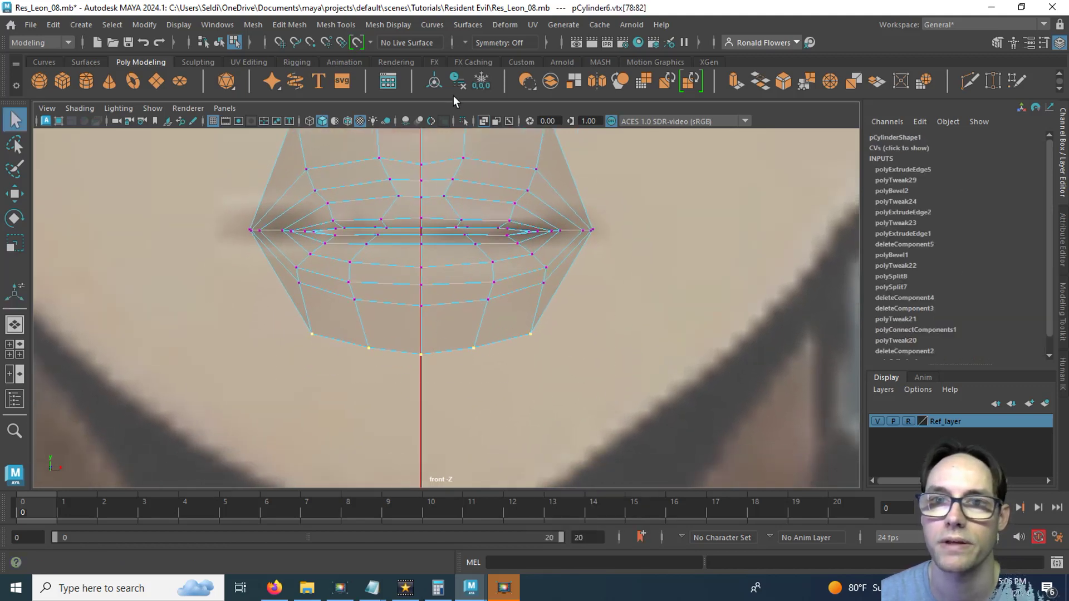
pyautogui.click(469, 42)
pyautogui.click(502, 59)
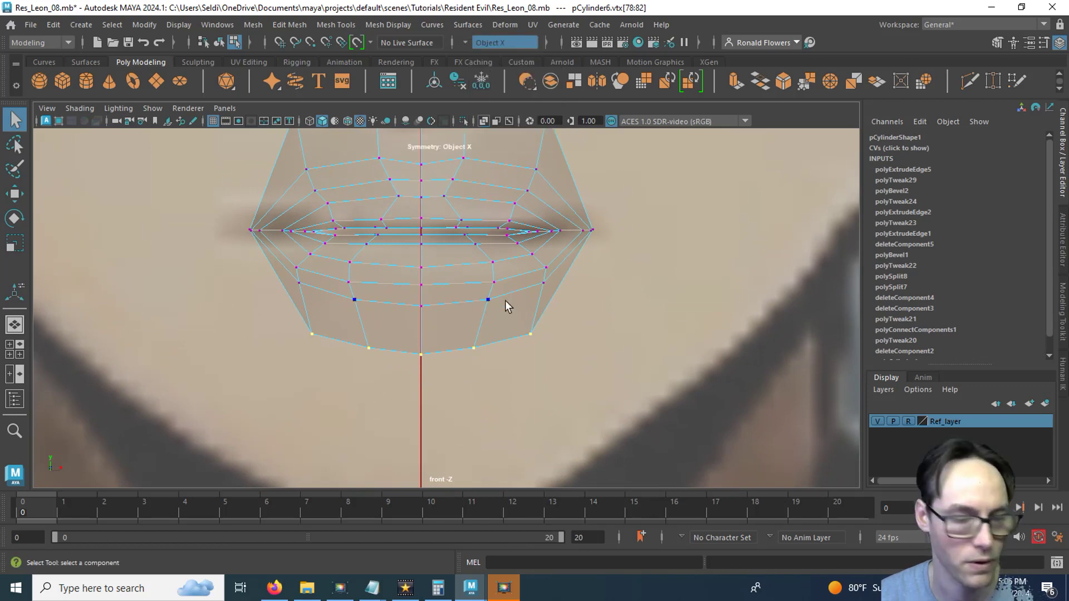
pyautogui.press('w')
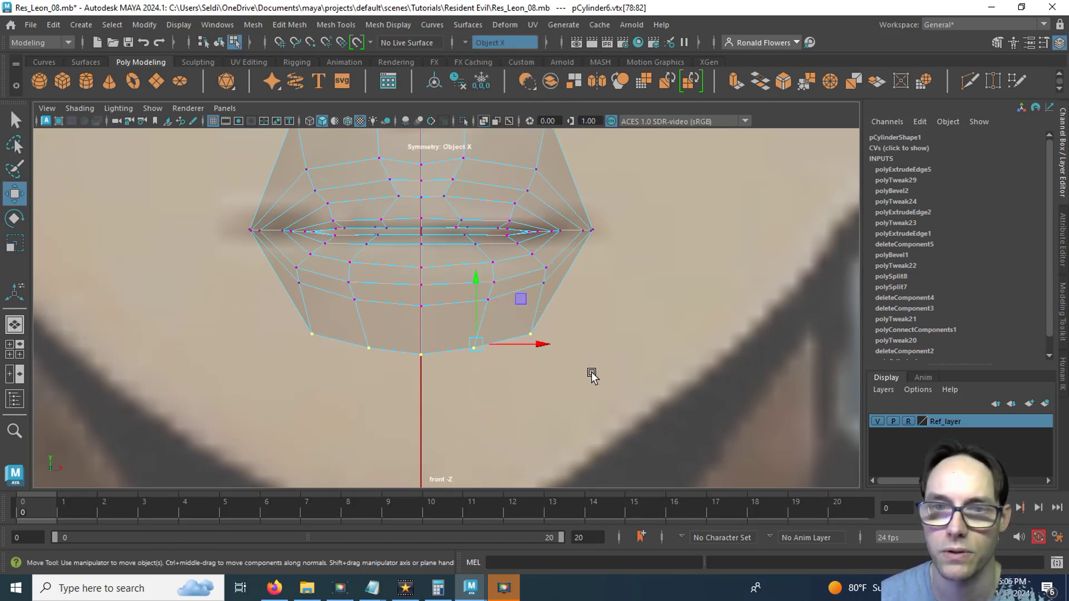
pyautogui.keyDown('alt'); pyautogui.moveTo(590, 375); pyautogui.dragTo(574, 270, button='middle'); pyautogui.keyUp('alt')
pyautogui.moveTo(494, 203); pyautogui.dragTo(499, 363)
pyautogui.keyDown('alt'); pyautogui.moveTo(438, 260); pyautogui.dragTo(423, 370, button='middle'); pyautogui.keyUp('alt')
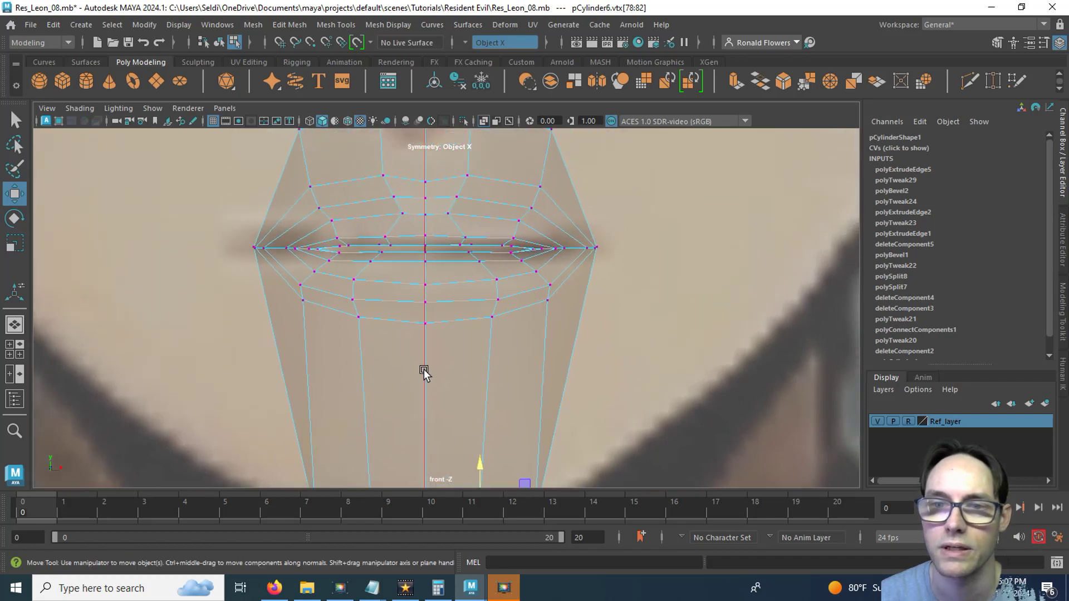
# Pull the outermost vertices at the mouth corners outward onto the cheeks, symmetrically on both sides.
pyautogui.keyDown('alt'); pyautogui.moveTo(428, 355); pyautogui.dragTo(454, 316, button='right'); pyautogui.keyUp('alt')
pyautogui.keyDown('alt'); pyautogui.moveTo(386, 350); pyautogui.dragTo(331, 386, button='middle'); pyautogui.keyUp('alt')
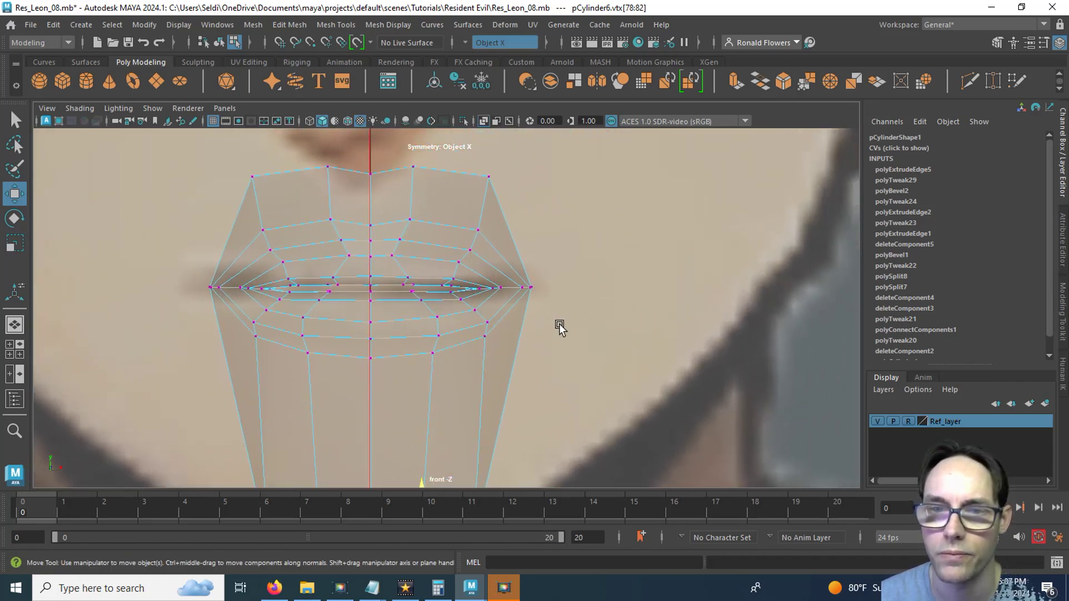
pyautogui.click(540, 289)
pyautogui.moveTo(590, 290); pyautogui.dragTo(695, 281)
pyautogui.keyDown('alt'); pyautogui.moveTo(518, 183); pyautogui.dragTo(537, 291, button='middle'); pyautogui.keyUp('alt')
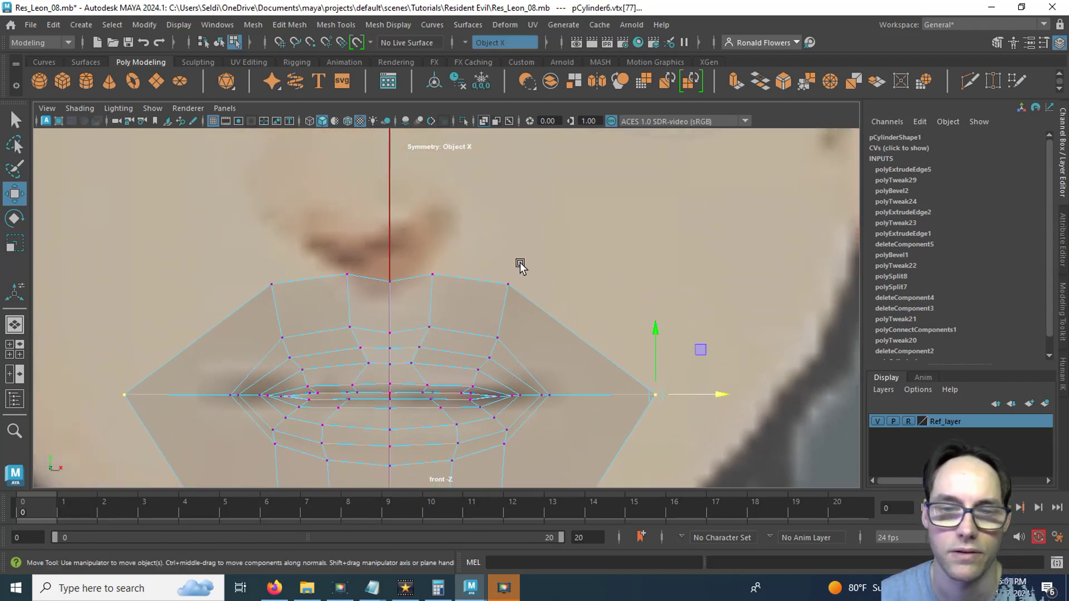
# Examine the extended mouth mesh against the face drawing, and switch to Firefox to study the face topology reference image.
pyautogui.keyDown('alt'); pyautogui.moveTo(495, 325); pyautogui.dragTo(495, 205, button='middle'); pyautogui.keyUp('alt')
pyautogui.scroll(-6, 527, 234)
pyautogui.scroll(2, 503, 319)
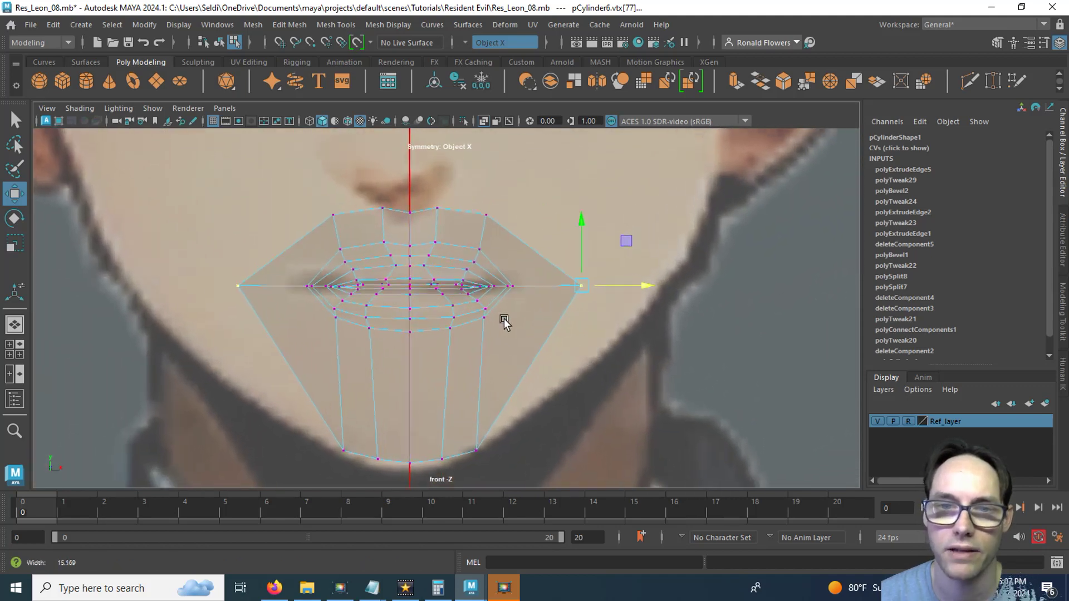
pyautogui.scroll(1, 504, 319)
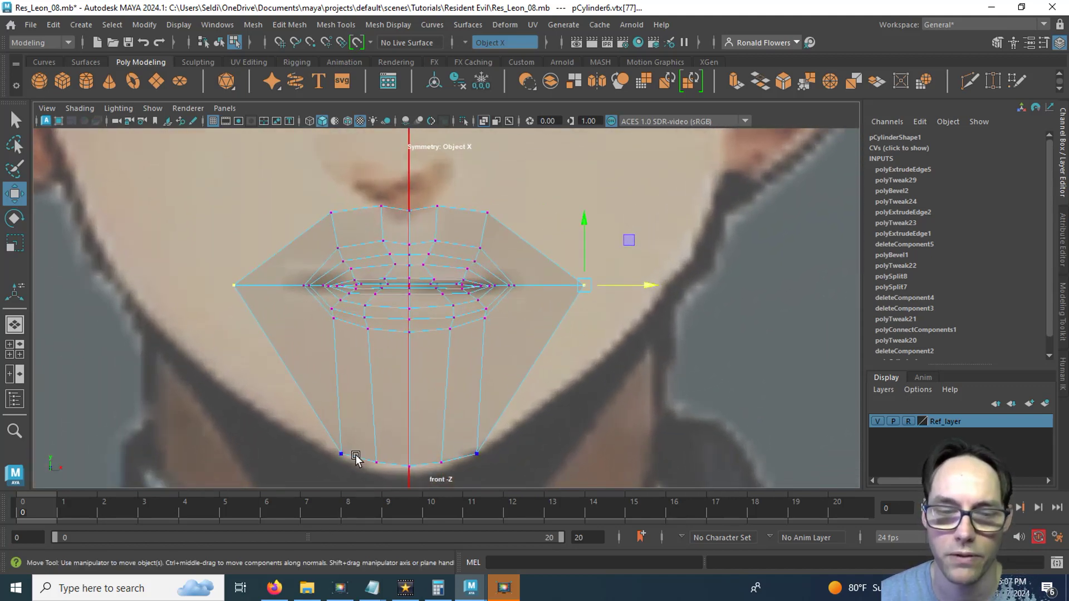
pyautogui.click(275, 587)
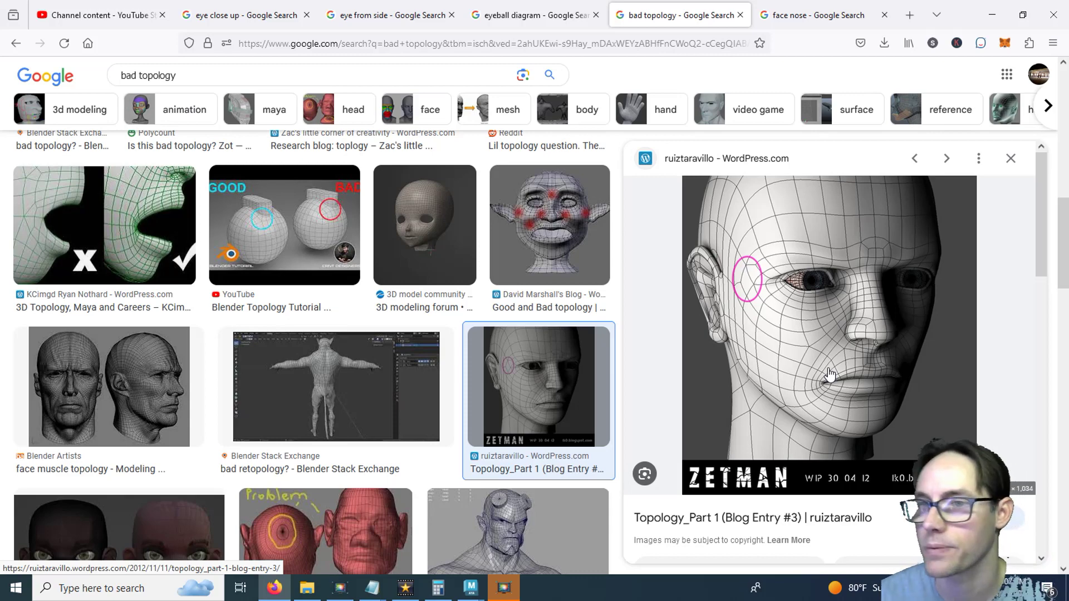
# Switch back to Maya and move the outermost mouth-corner vertices slightly inward.
pyautogui.keyDown('alt'); pyautogui.moveTo(543, 328); pyautogui.dragTo(531, 382, button='middle'); pyautogui.keyUp('alt')
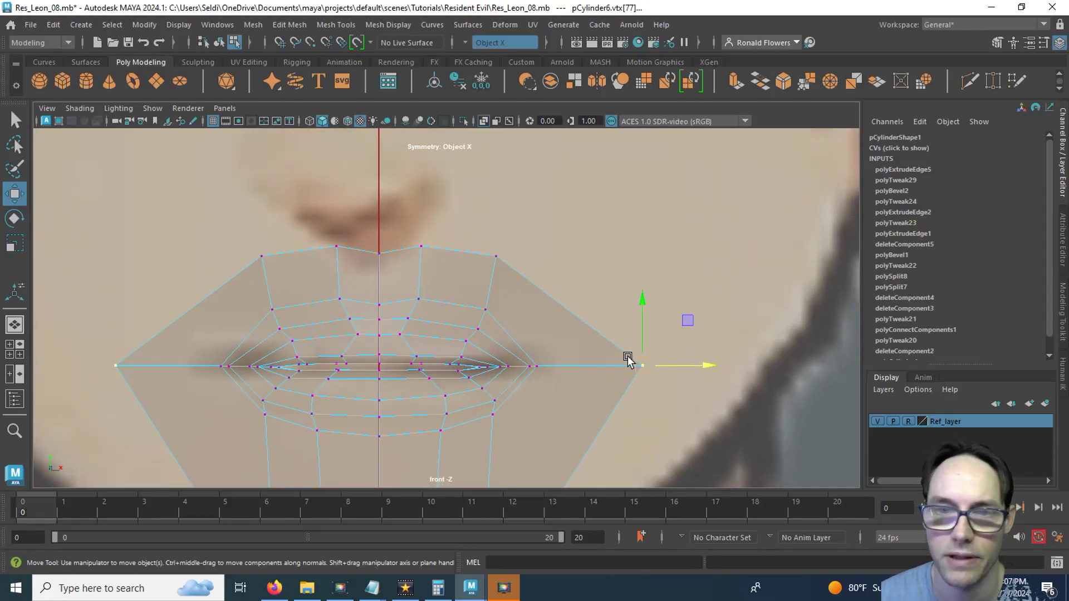
pyautogui.moveTo(687, 365); pyautogui.dragTo(676, 365)
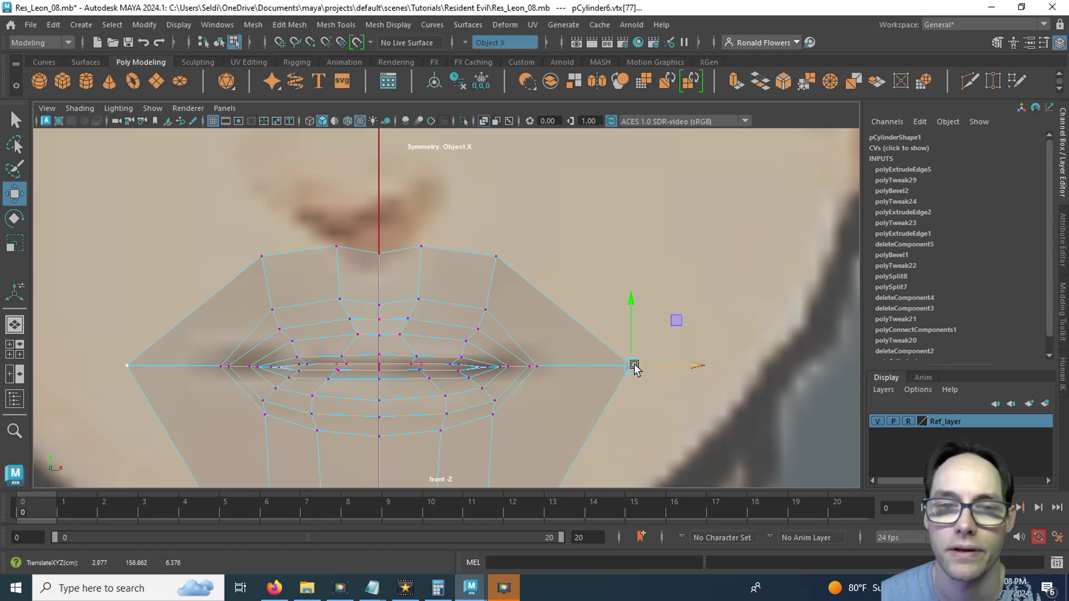
pyautogui.scroll(2, 425, 298)
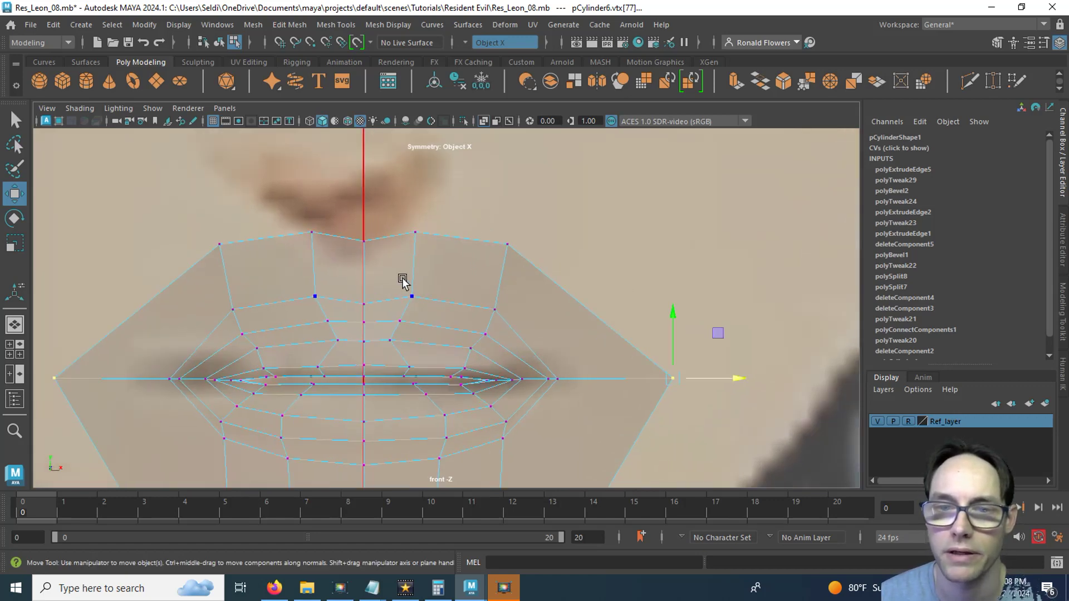
# Lower the middle top border vertices slightly beneath the nose, and move the neighbouring outer top vertices outward and slightly down.
pyautogui.keyDown('alt'); pyautogui.moveTo(406, 286); pyautogui.dragTo(491, 343, button='middle'); pyautogui.keyUp('alt')
pyautogui.scroll(1, 491, 343)
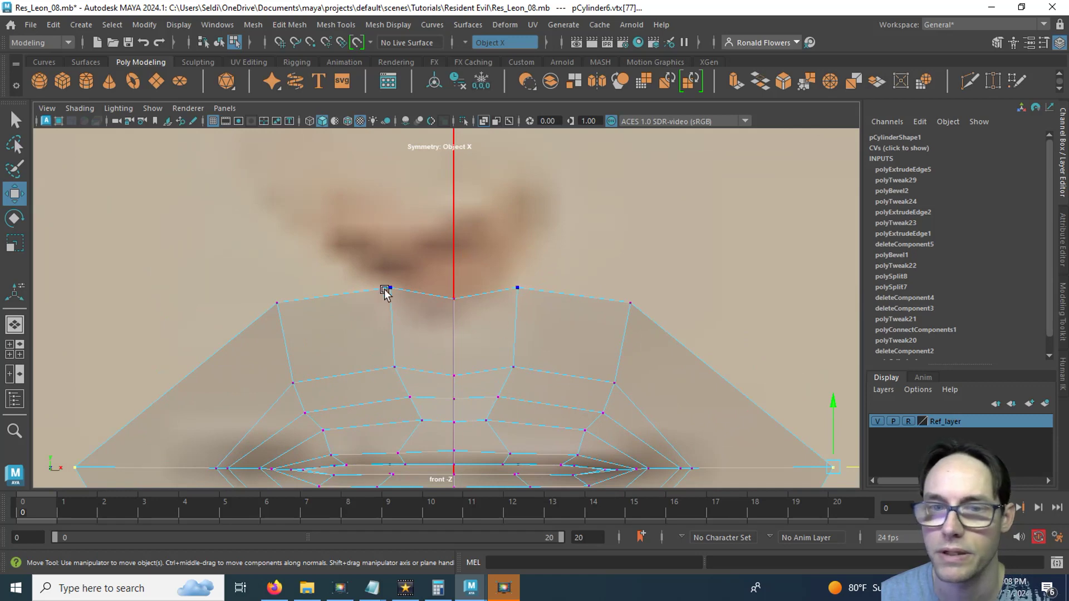
pyautogui.moveTo(370, 269); pyautogui.dragTo(543, 319)
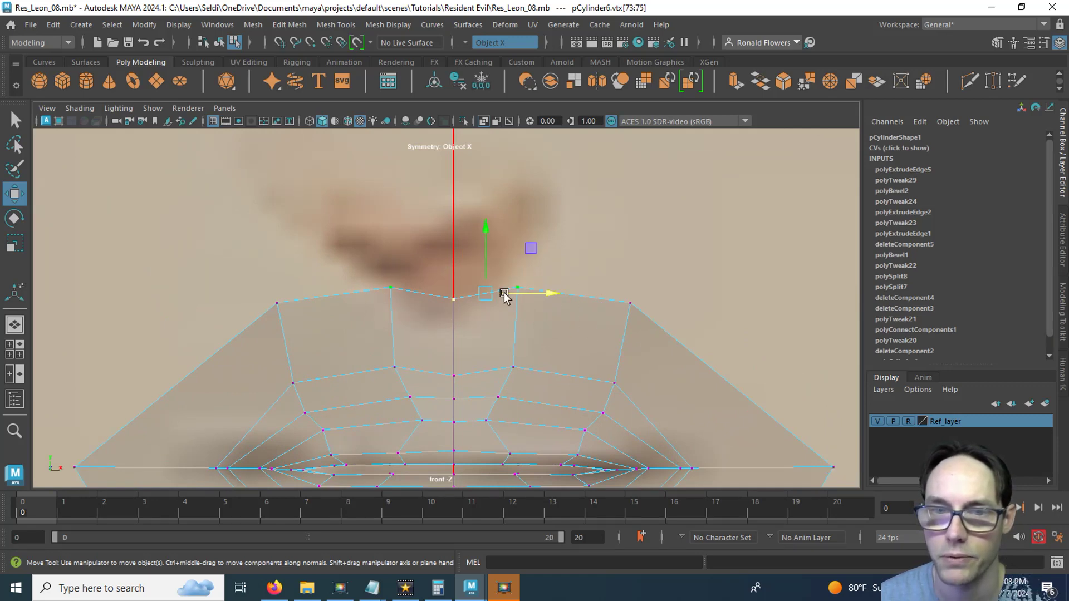
pyautogui.moveTo(485, 239); pyautogui.dragTo(485, 246)
pyautogui.moveTo(273, 287); pyautogui.dragTo(250, 315)
pyautogui.moveTo(419, 357)
pyautogui.keyDown('alt'); pyautogui.mouseDown(button='middle')
pyautogui.moveTo(441, 241)
pyautogui.moveTo(416, 335)
pyautogui.mouseUp(button='middle'); pyautogui.keyUp('alt')
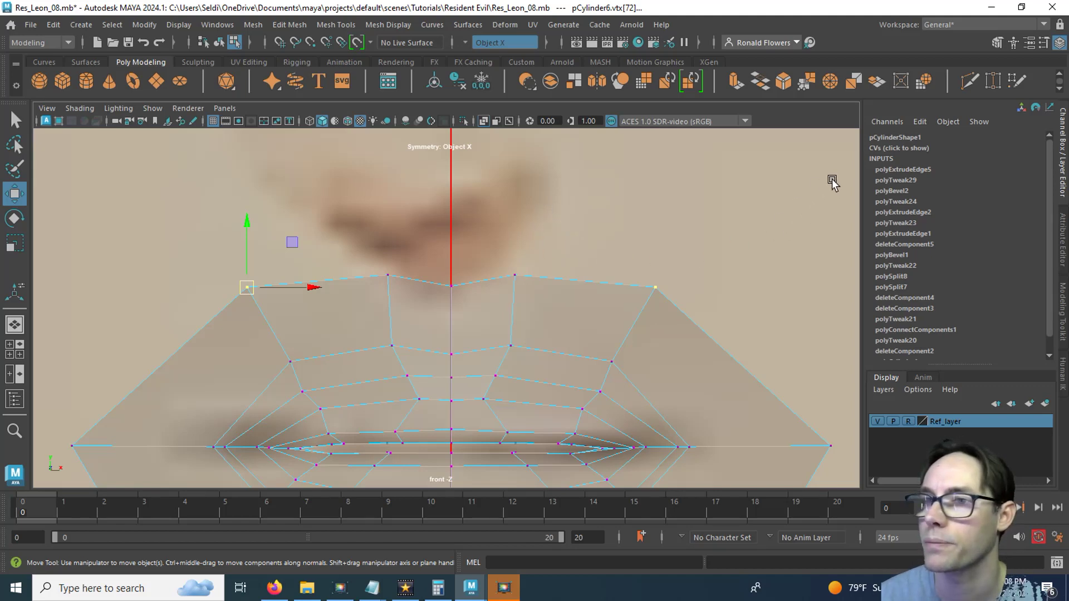
# Insert a mirrored vertical edge loop on each side of the upper lip with Multi-Cut, between the middle and outer top vertices.
pyautogui.click(969, 81)
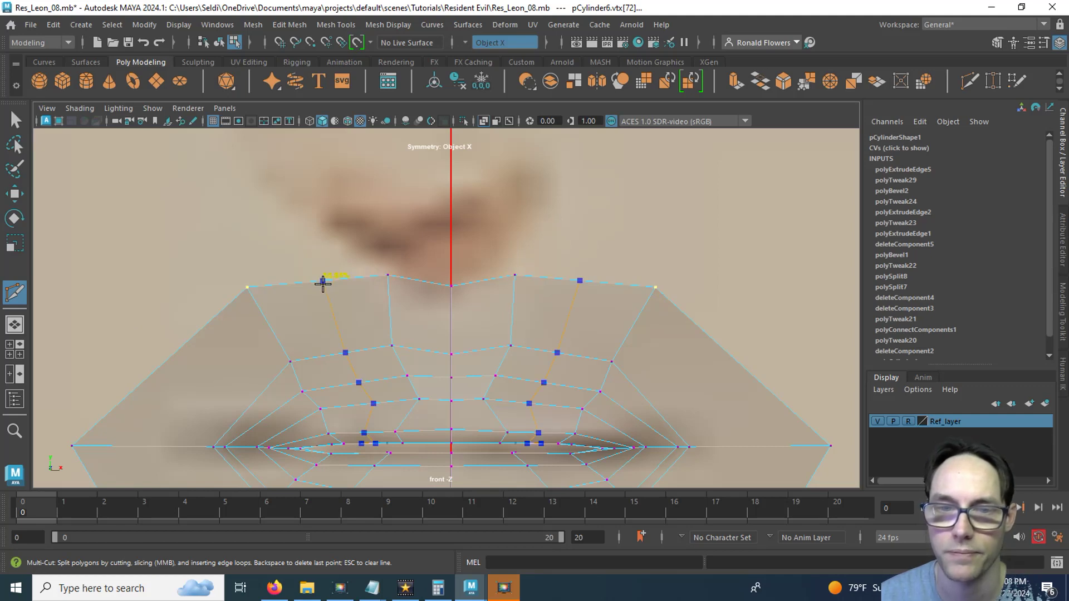
pyautogui.keyDown('ctrl'); pyautogui.click(323, 282); pyautogui.keyUp('ctrl')
pyautogui.press('q')
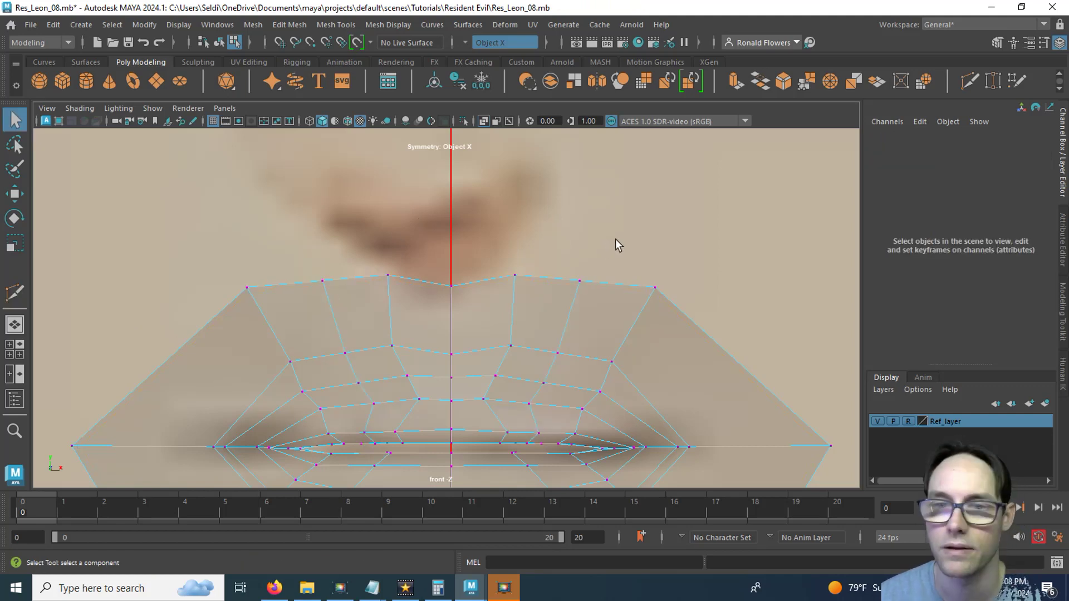
# Extrude the two middle top border edges above the upper lip and raise them straight up toward the nose.
pyautogui.press('space')
pyautogui.press('space')
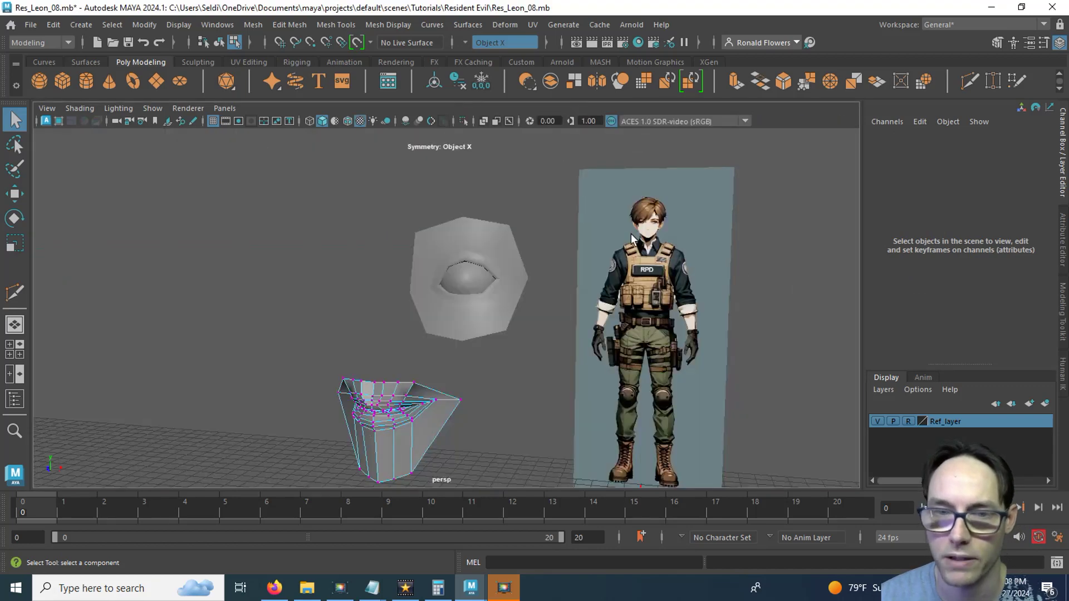
pyautogui.keyDown('alt'); pyautogui.moveTo(521, 307); pyautogui.dragTo(530, 242, button='middle'); pyautogui.keyUp('alt')
pyautogui.scroll(5, 513, 283)
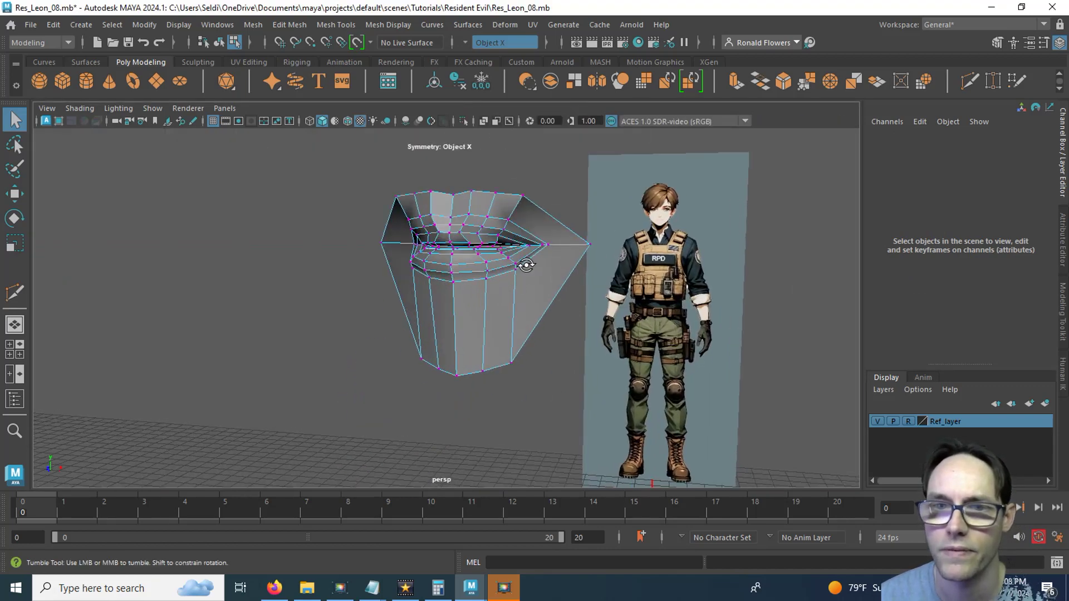
pyautogui.moveTo(530, 263)
pyautogui.keyDown('alt'); pyautogui.mouseDown()
pyautogui.moveTo(459, 269)
pyautogui.moveTo(440, 310)
pyautogui.moveTo(522, 313)
pyautogui.moveTo(549, 296)
pyautogui.moveTo(534, 275)
pyautogui.mouseUp(); pyautogui.keyUp('alt')
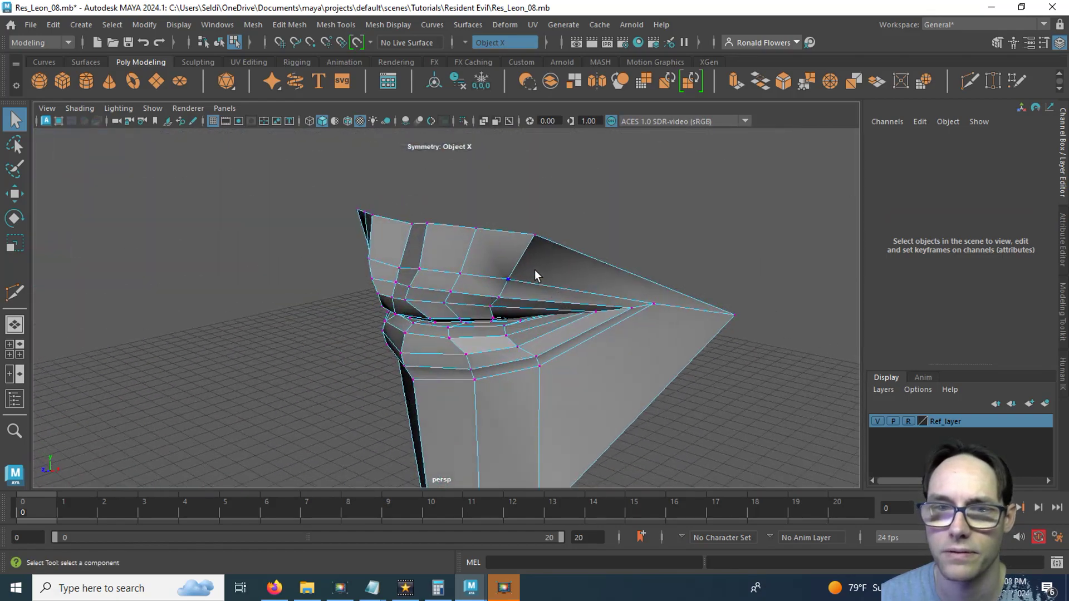
pyautogui.moveTo(444, 191); pyautogui.dragTo(440, 152, button='right')
pyautogui.keyDown('alt'); pyautogui.moveTo(439, 151); pyautogui.dragTo(455, 197); pyautogui.keyUp('alt')
pyautogui.moveTo(381, 210); pyautogui.dragTo(427, 213)
pyautogui.keyDown('alt'); pyautogui.moveTo(484, 170); pyautogui.dragTo(463, 250, button='middle'); pyautogui.keyUp('alt')
pyautogui.hotkey('ctrl', 'e')
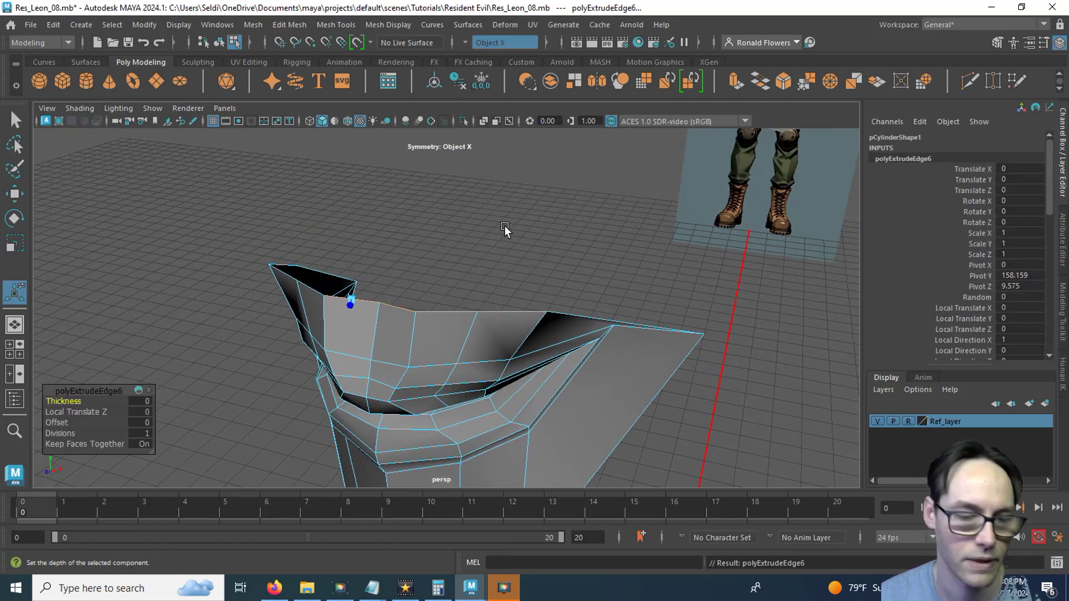
pyautogui.press('w')
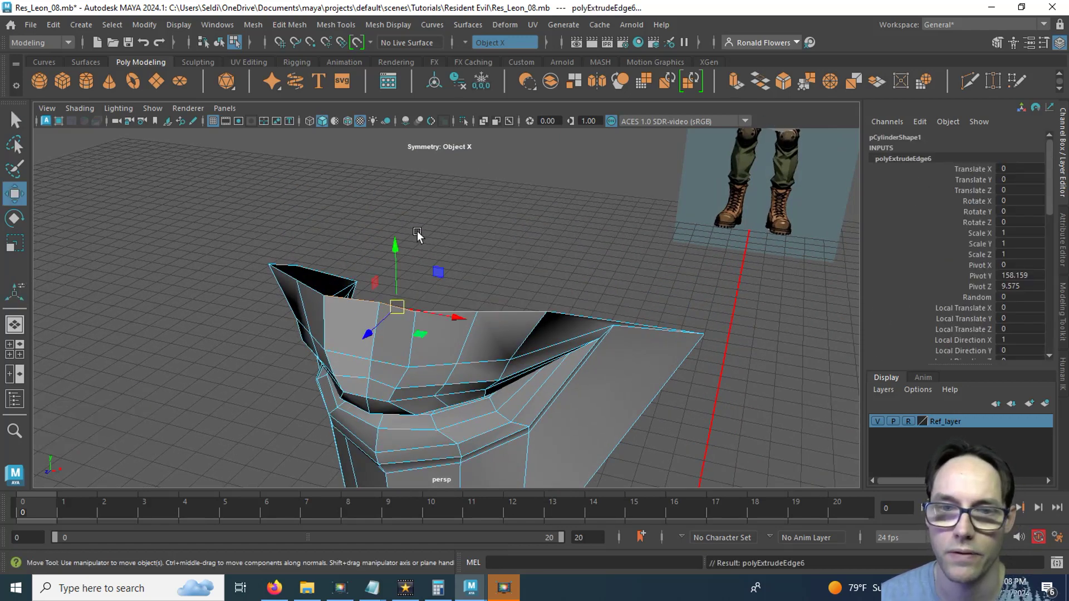
pyautogui.moveTo(392, 246); pyautogui.dragTo(406, 164)
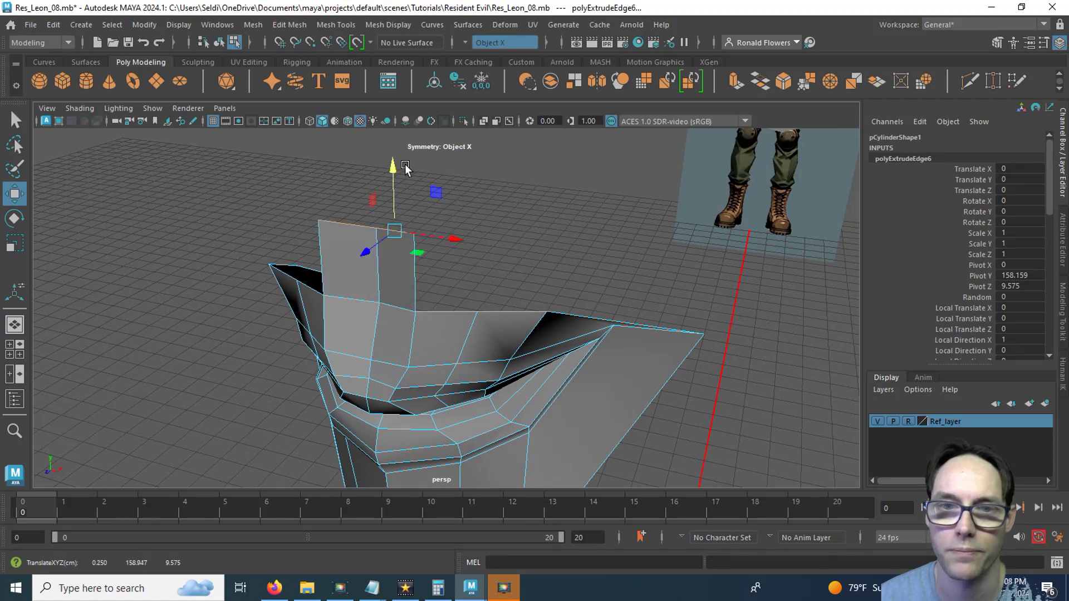
# Flatten the extruded top edges into a level line by scaling them vertically.
pyautogui.keyDown('alt'); pyautogui.moveTo(564, 276); pyautogui.dragTo(539, 253); pyautogui.keyUp('alt')
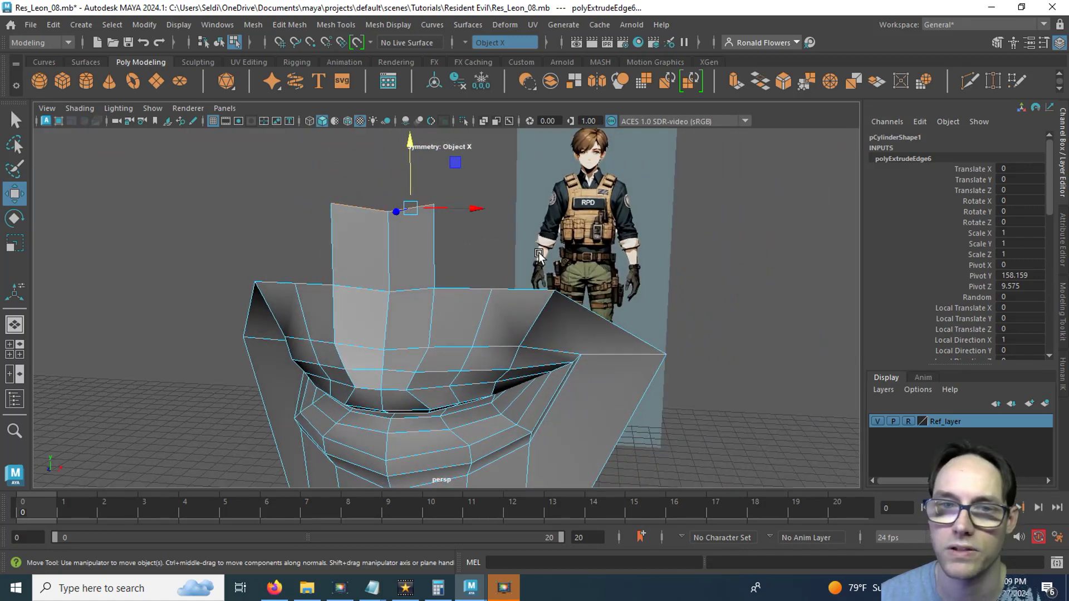
pyautogui.press('r')
pyautogui.moveTo(407, 149); pyautogui.dragTo(410, 206)
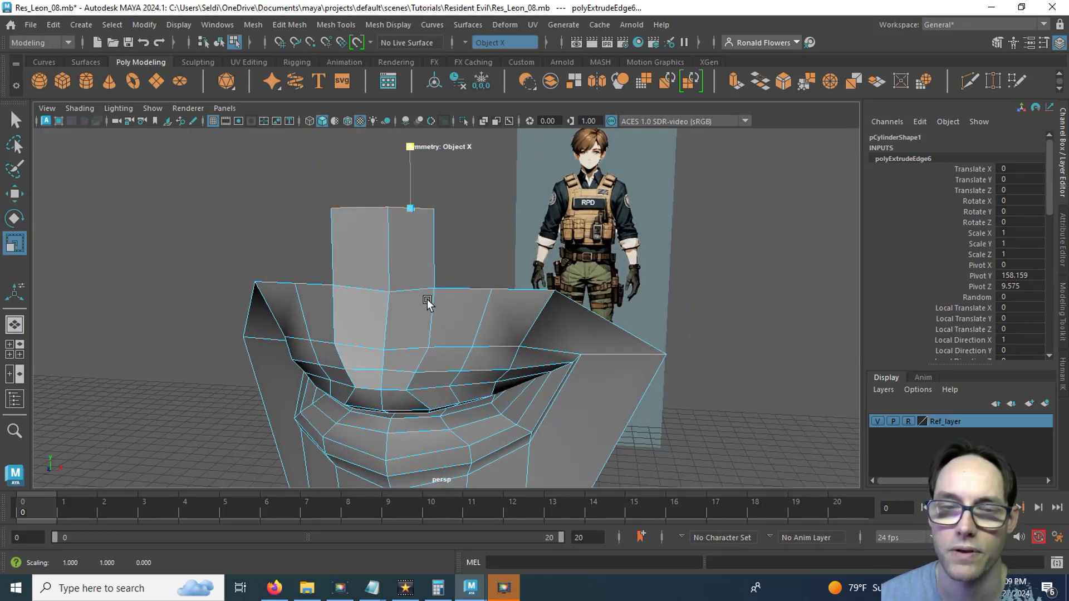
# Move the extruded edges forward in the side view so they sit beneath the nose tip of the profile drawing.
pyautogui.press('space')
pyautogui.press('space')
pyautogui.press('space')
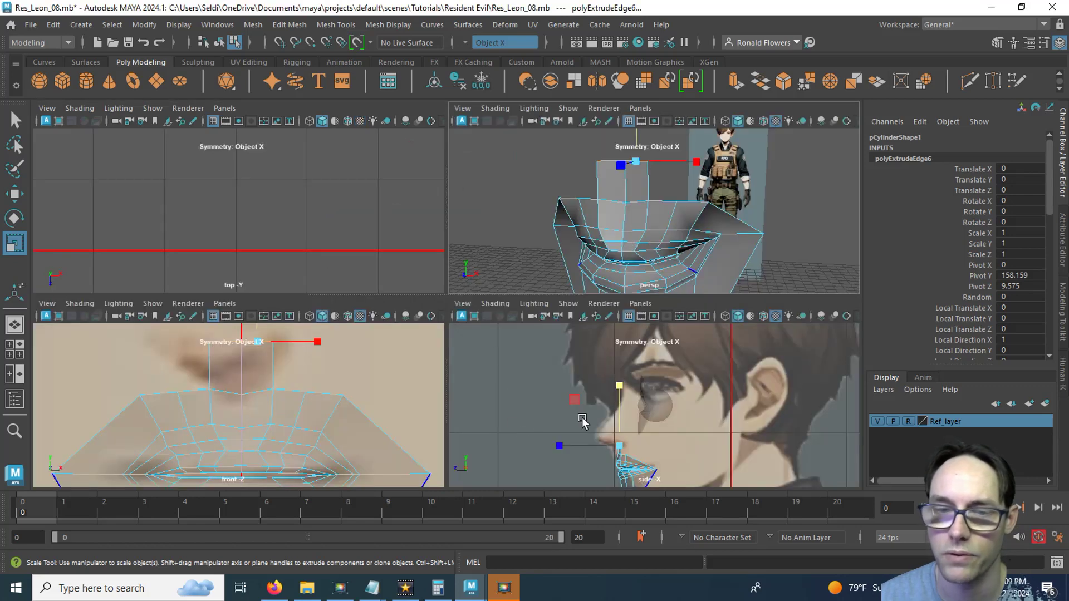
pyautogui.press('space')
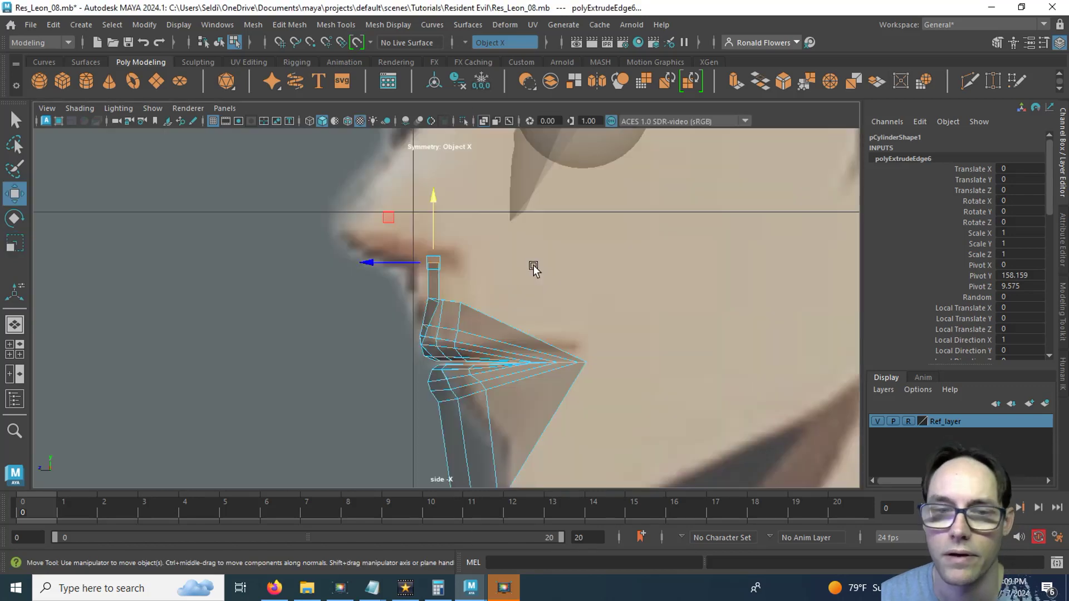
pyautogui.press('space')
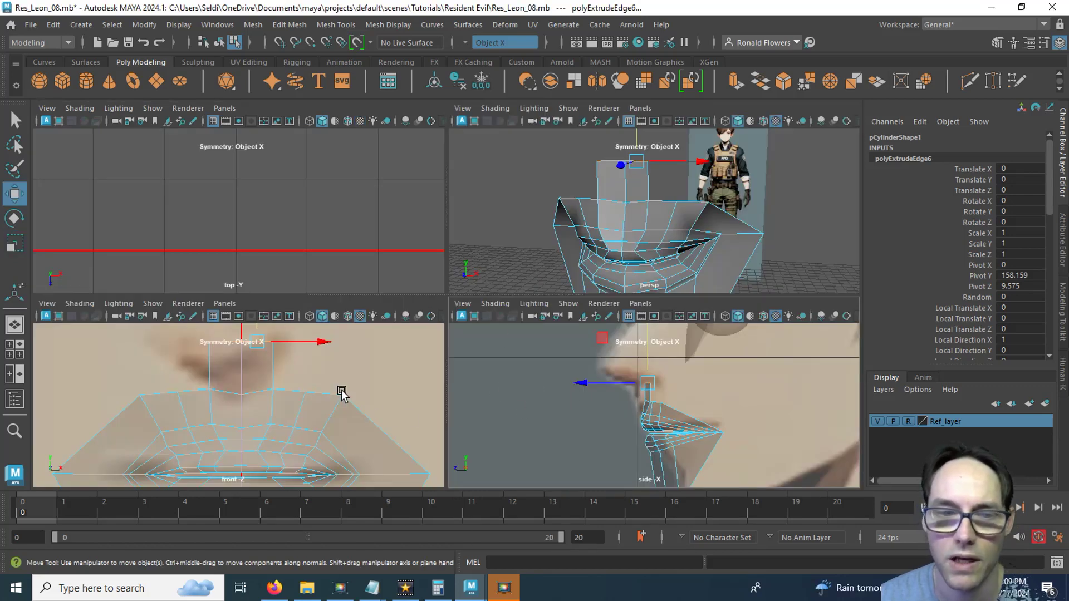
pyautogui.scroll(-3, 346, 423)
pyautogui.keyDown('alt'); pyautogui.moveTo(593, 394); pyautogui.dragTo(551, 380, button='middle'); pyautogui.keyUp('alt')
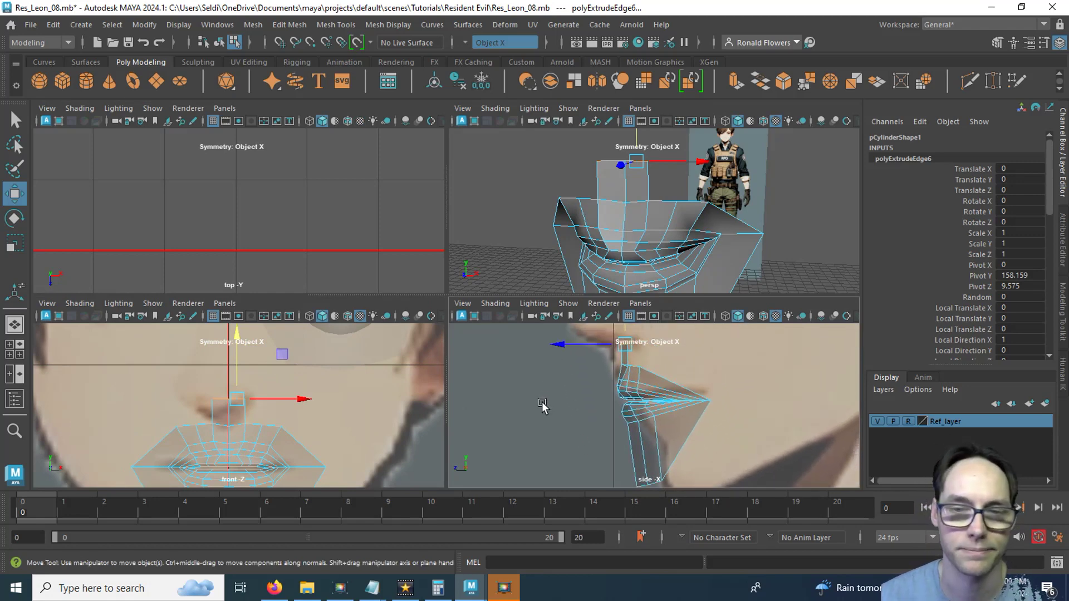
pyautogui.keyDown('alt'); pyautogui.moveTo(347, 441); pyautogui.dragTo(345, 416, button='middle'); pyautogui.keyUp('alt')
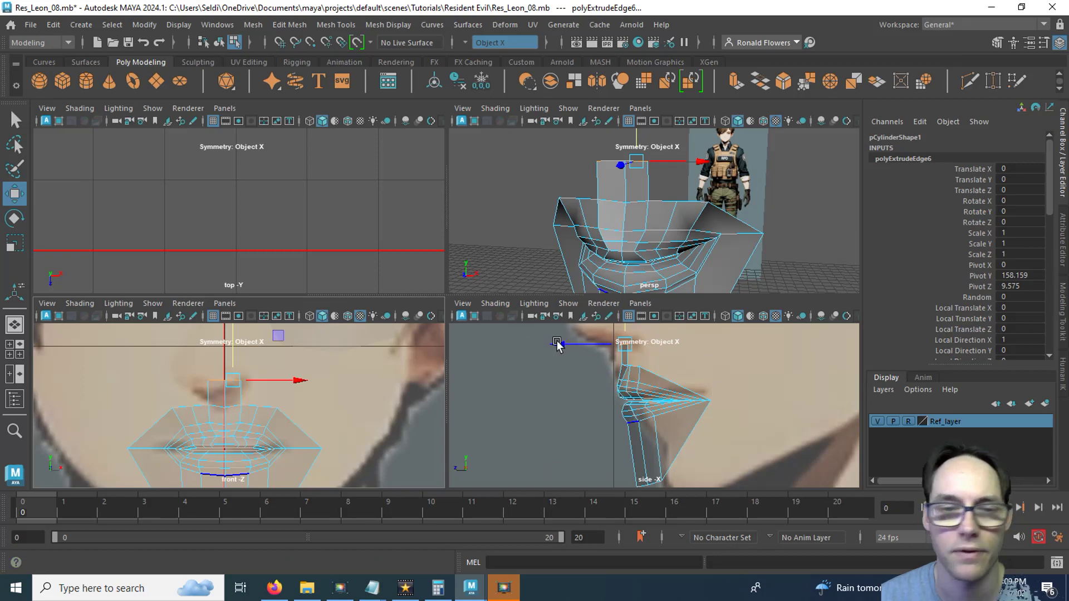
pyautogui.keyDown('alt'); pyautogui.moveTo(483, 372); pyautogui.dragTo(578, 467, button='middle'); pyautogui.keyUp('alt')
pyautogui.scroll(5, 583, 431)
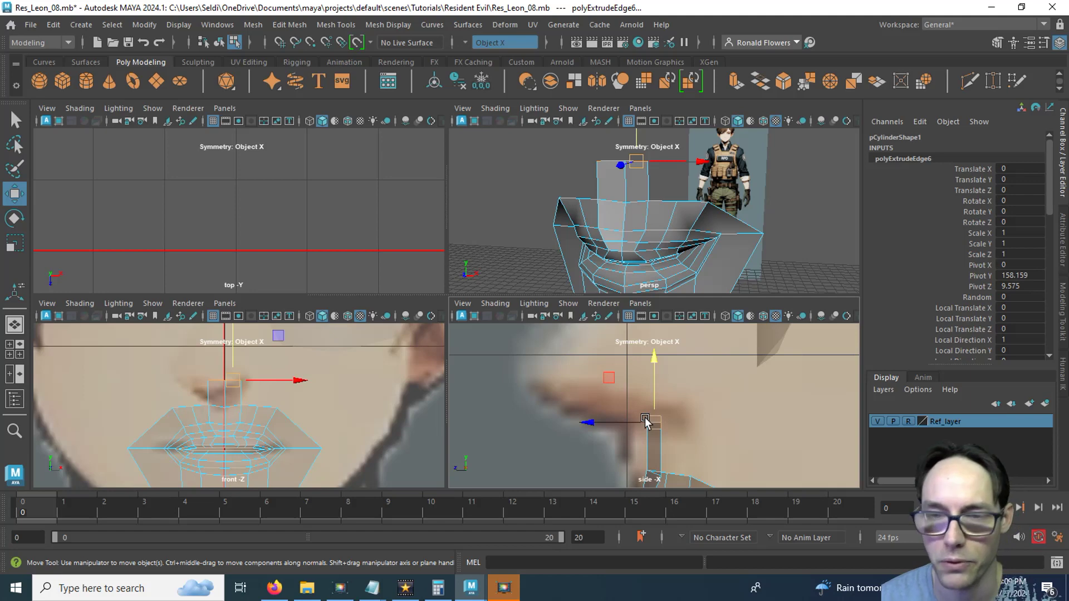
pyautogui.moveTo(595, 422); pyautogui.dragTo(513, 415)
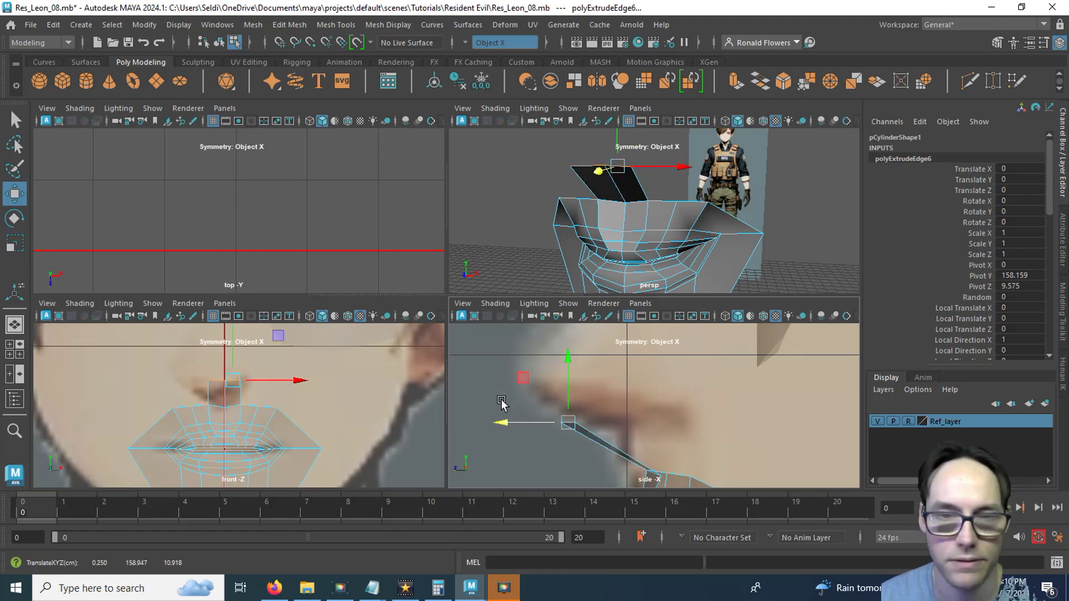
# Extrude the leading edges upward twice, first over the nose tip and again above it.
pyautogui.click(736, 82)
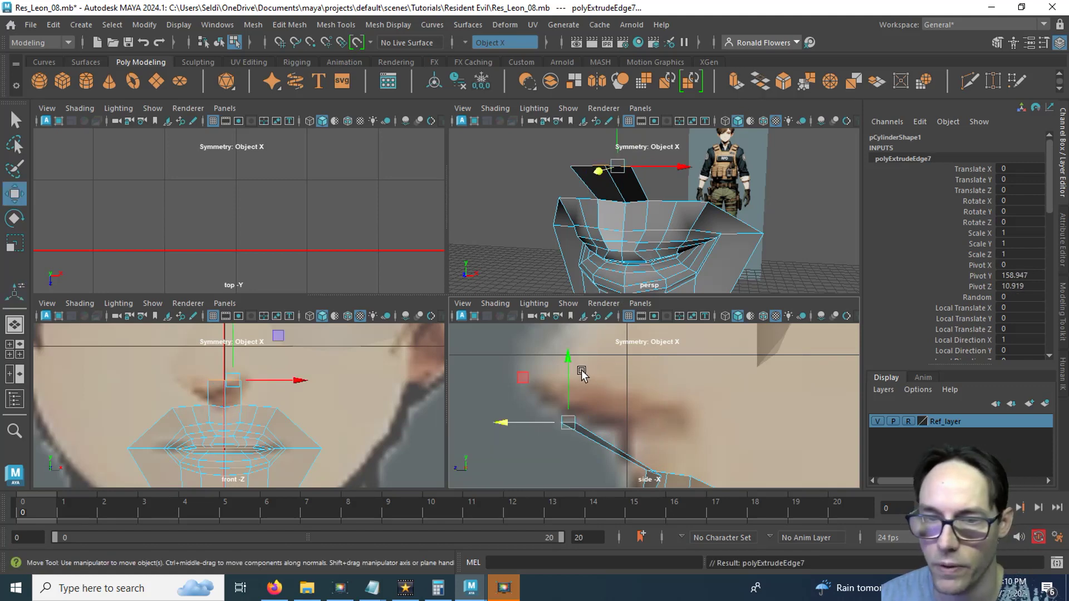
pyautogui.moveTo(567, 371); pyautogui.dragTo(568, 318)
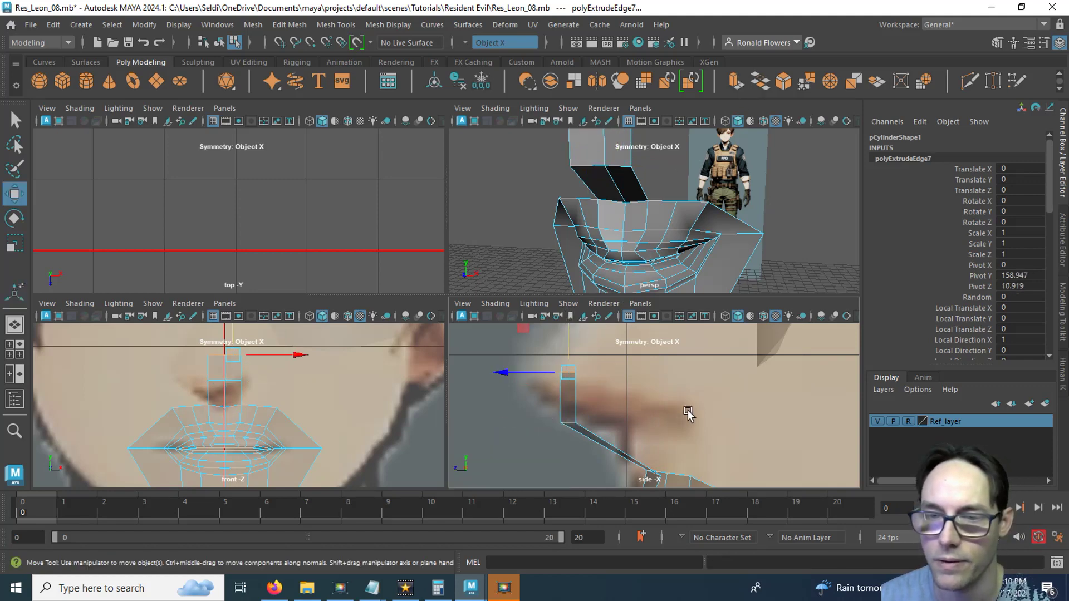
pyautogui.scroll(-4, 684, 398)
pyautogui.keyDown('alt'); pyautogui.moveTo(672, 367); pyautogui.dragTo(618, 404, button='middle'); pyautogui.keyUp('alt')
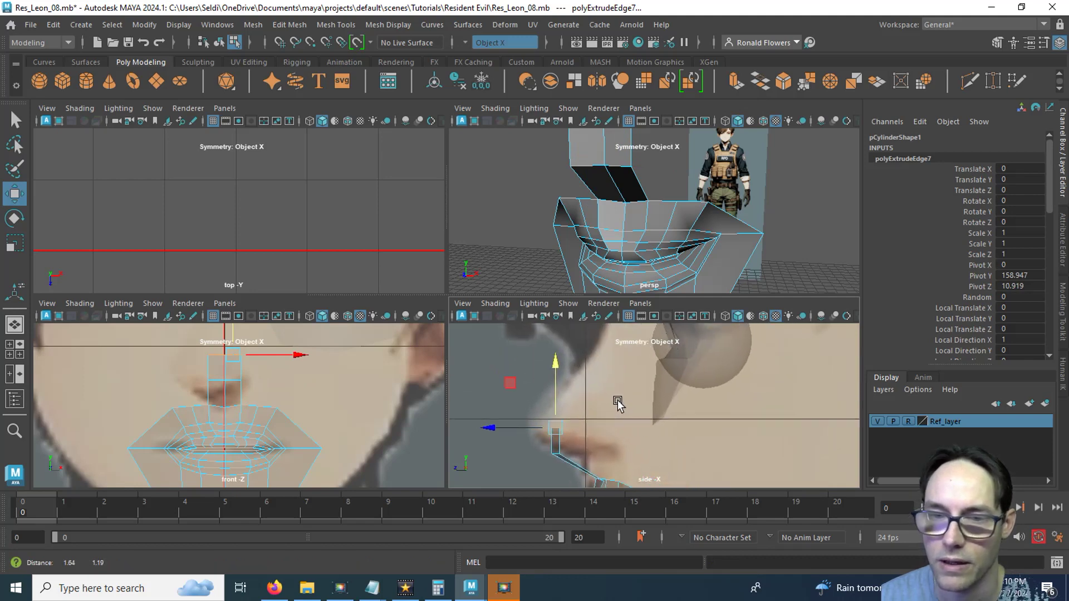
pyautogui.click(734, 83)
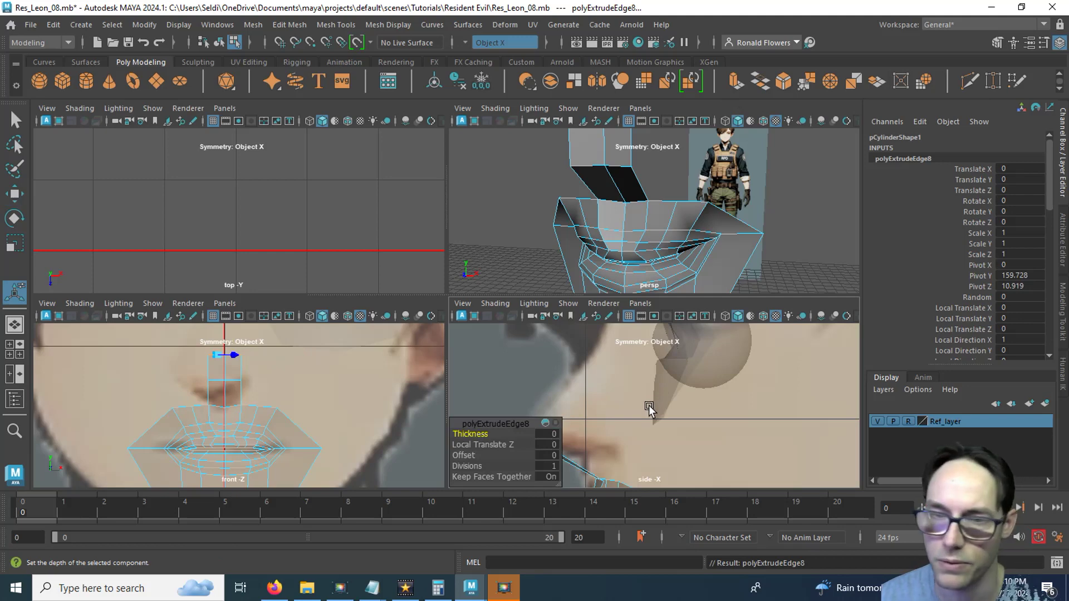
pyautogui.press('w')
pyautogui.moveTo(557, 365); pyautogui.dragTo(558, 313)
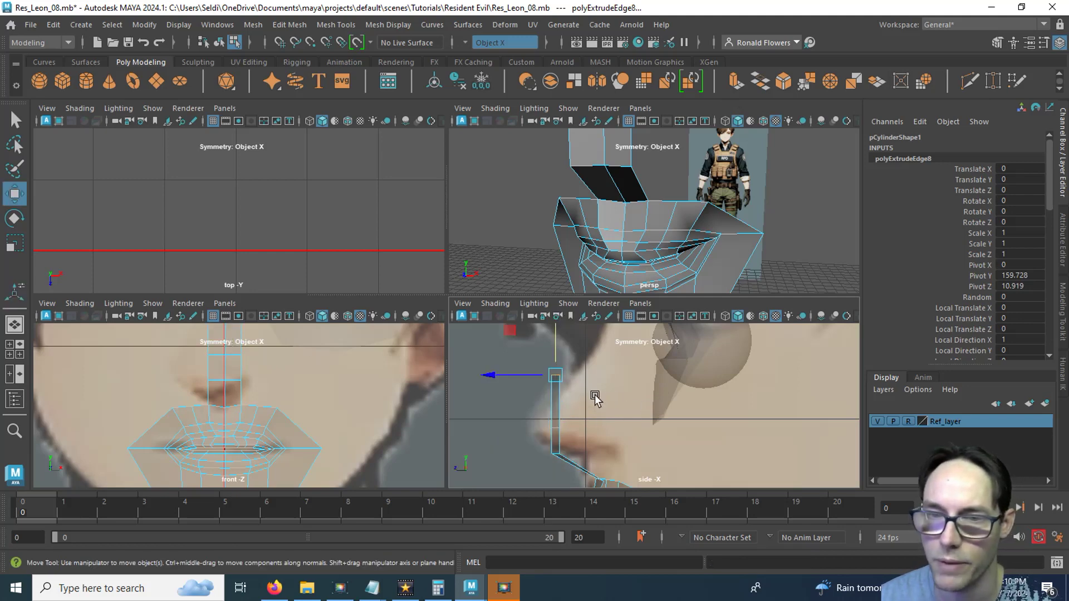
# Move the uppermost edges up and back in the side view to the nose bridge near the eye, following the nose profile.
pyautogui.press('space')
pyautogui.keyDown('alt'); pyautogui.moveTo(413, 311); pyautogui.dragTo(525, 431, button='middle'); pyautogui.keyUp('alt')
pyautogui.moveTo(363, 368); pyautogui.dragTo(522, 259)
pyautogui.keyDown('alt'); pyautogui.moveTo(495, 320); pyautogui.dragTo(502, 227, button='middle'); pyautogui.keyUp('alt')
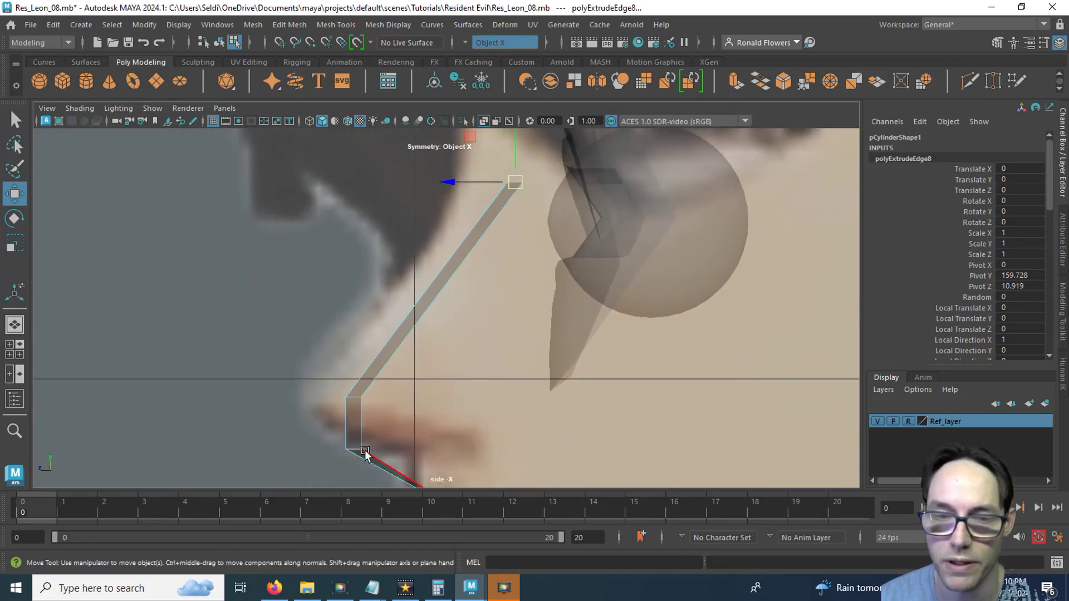
pyautogui.keyDown('alt'); pyautogui.moveTo(477, 374); pyautogui.dragTo(463, 299, button='middle'); pyautogui.keyUp('alt')
pyautogui.press('space')
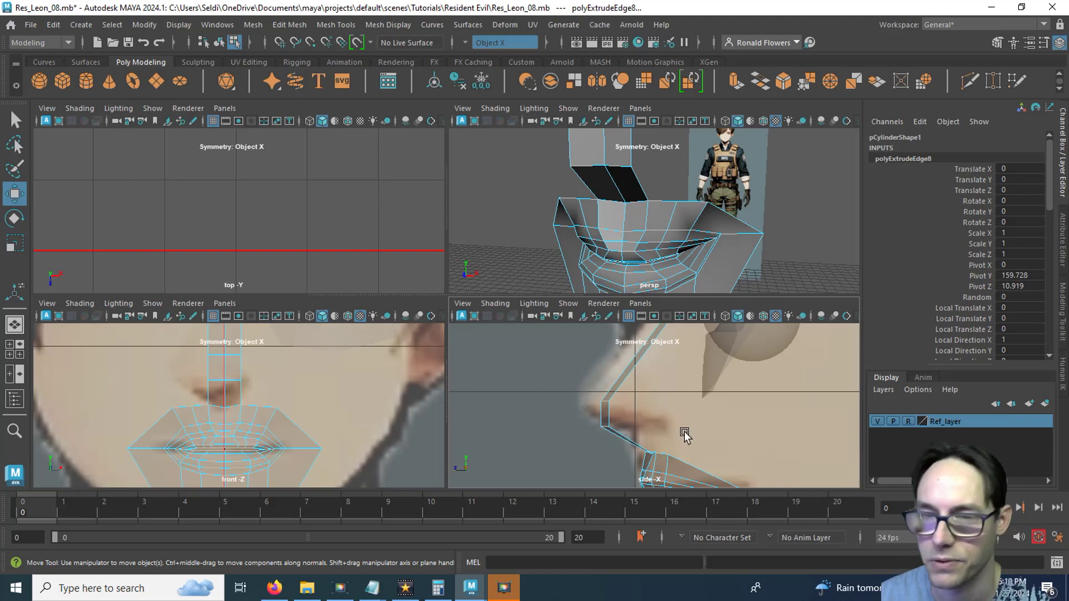
pyautogui.press('space')
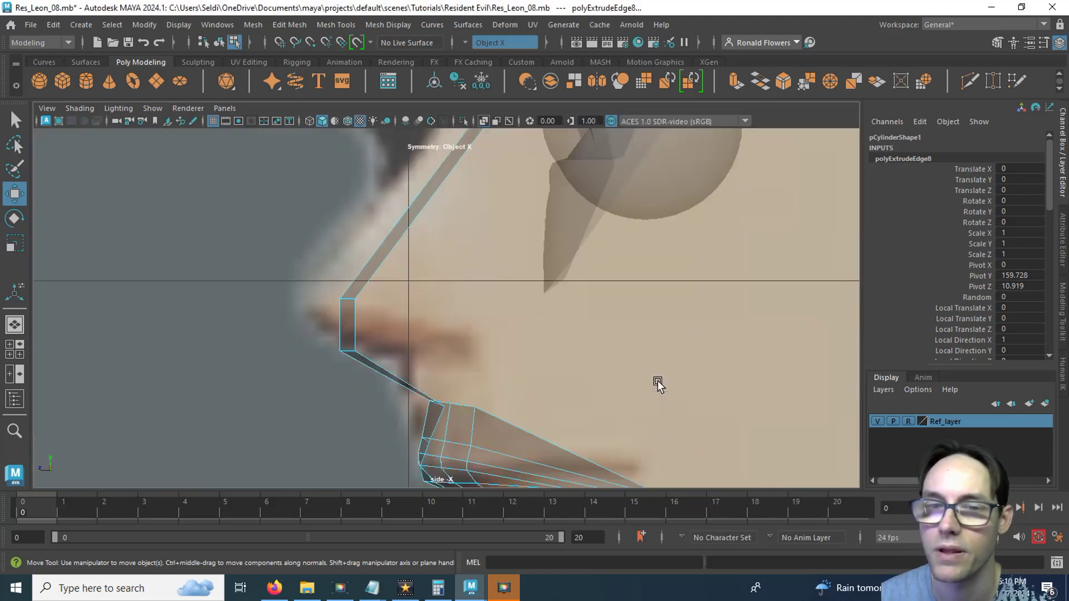
pyautogui.keyDown('alt'); pyautogui.moveTo(482, 240); pyautogui.dragTo(456, 429, button='middle'); pyautogui.keyUp('alt')
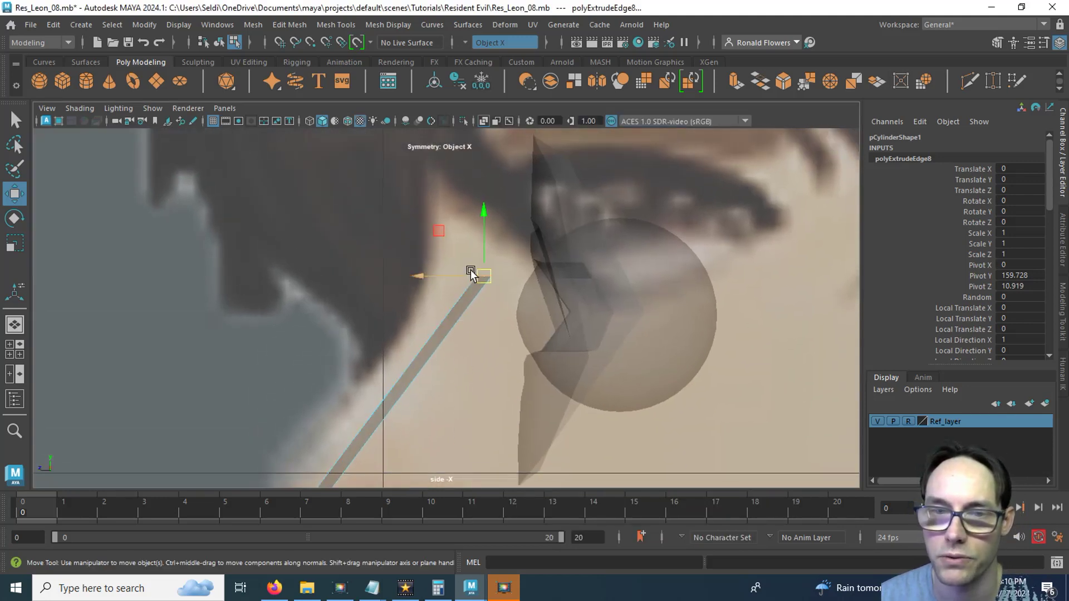
pyautogui.moveTo(475, 275); pyautogui.dragTo(450, 276)
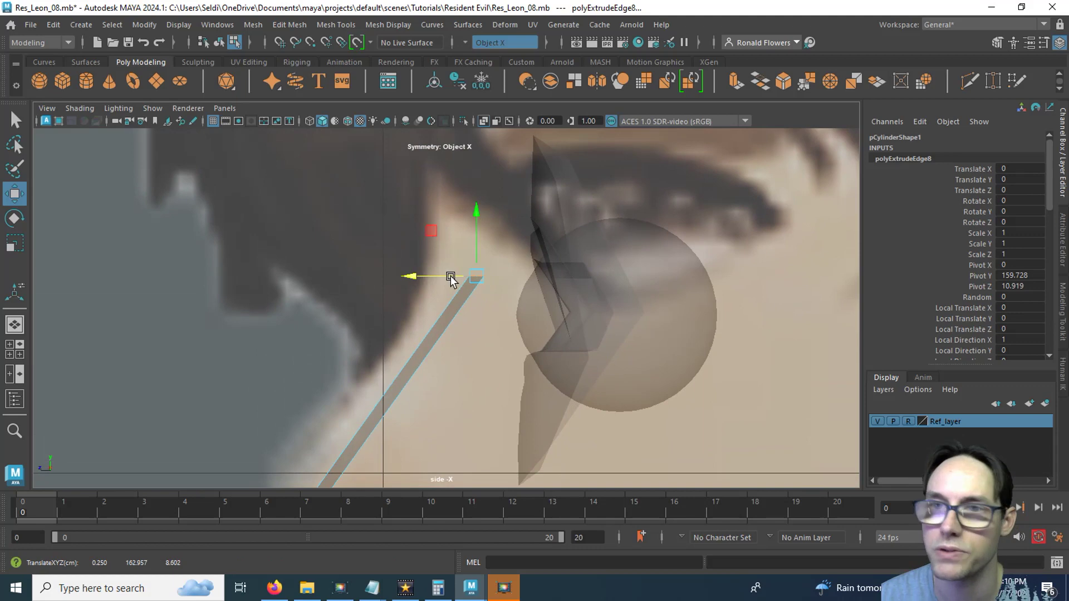
# Extrude the nose bridge edges and raise the new strip straight up to brow level.
pyautogui.click(735, 82)
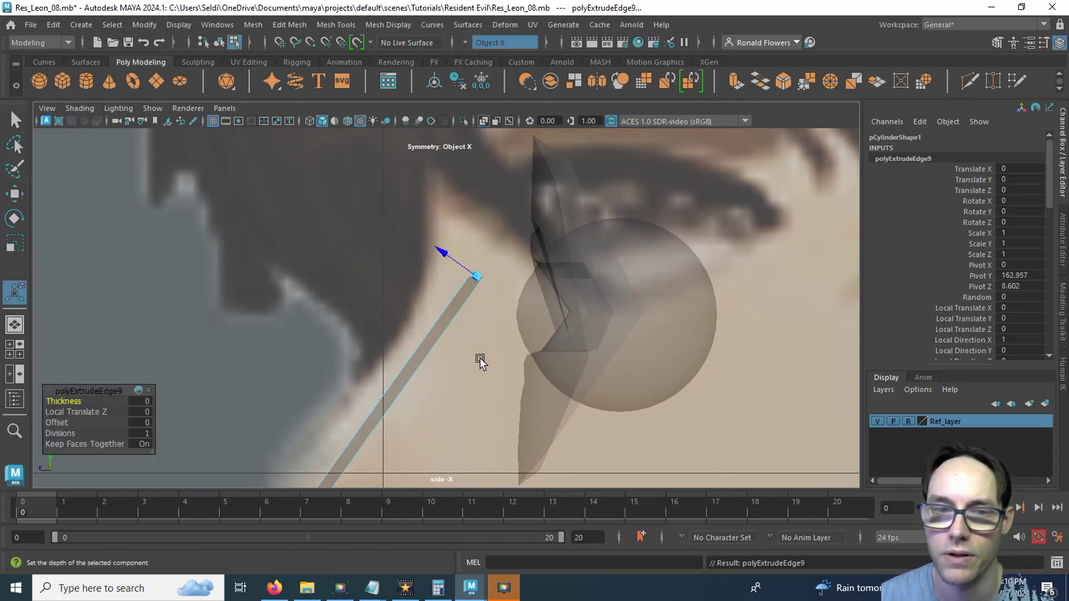
pyautogui.press('space')
pyautogui.moveTo(315, 359)
pyautogui.keyDown('alt'); pyautogui.mouseDown(button='middle')
pyautogui.moveTo(327, 459)
pyautogui.moveTo(333, 425)
pyautogui.mouseUp(button='middle'); pyautogui.keyUp('alt')
pyautogui.press('w')
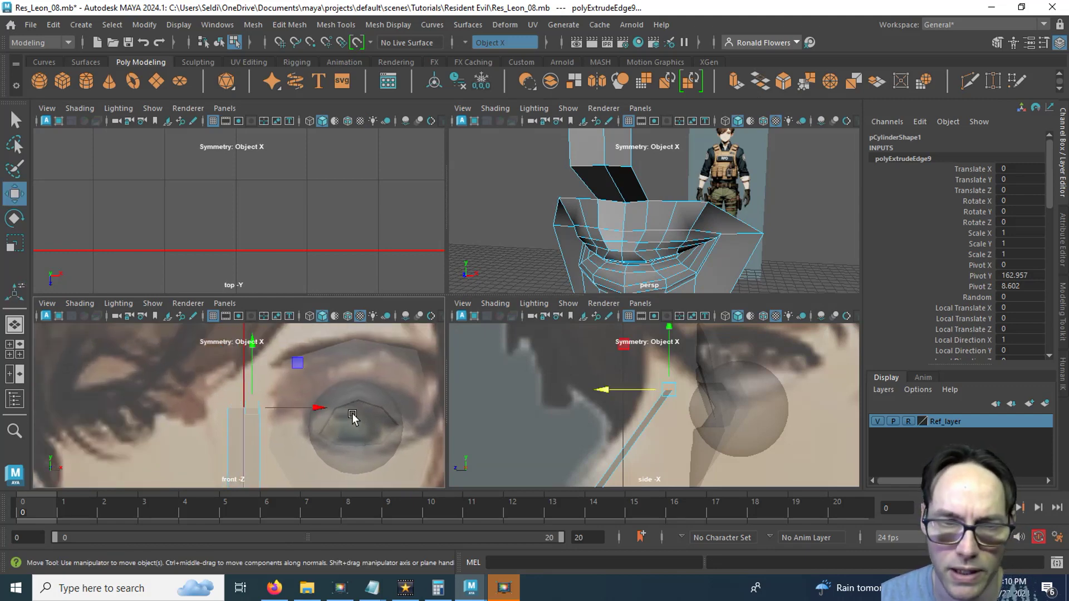
pyautogui.moveTo(255, 347); pyautogui.dragTo(254, 288)
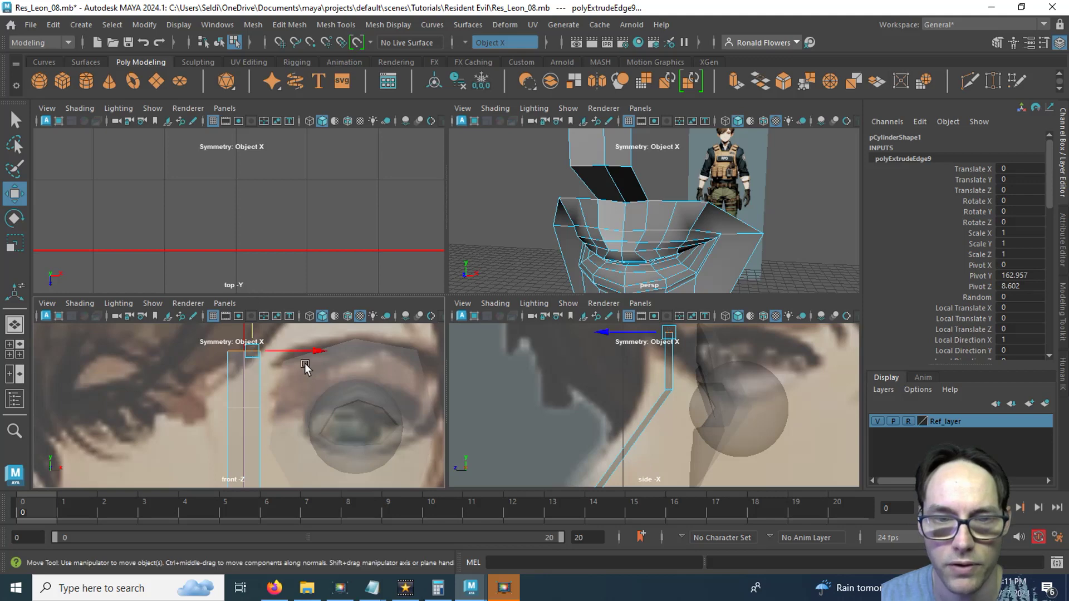
# Select the bottom border vertices below the lower lip and move them back toward the chin profile in the side view.
pyautogui.keyDown('alt'); pyautogui.moveTo(303, 417); pyautogui.dragTo(259, 339, button='middle'); pyautogui.keyUp('alt')
pyautogui.keyDown('alt'); pyautogui.moveTo(262, 429); pyautogui.dragTo(274, 377, button='middle'); pyautogui.keyUp('alt')
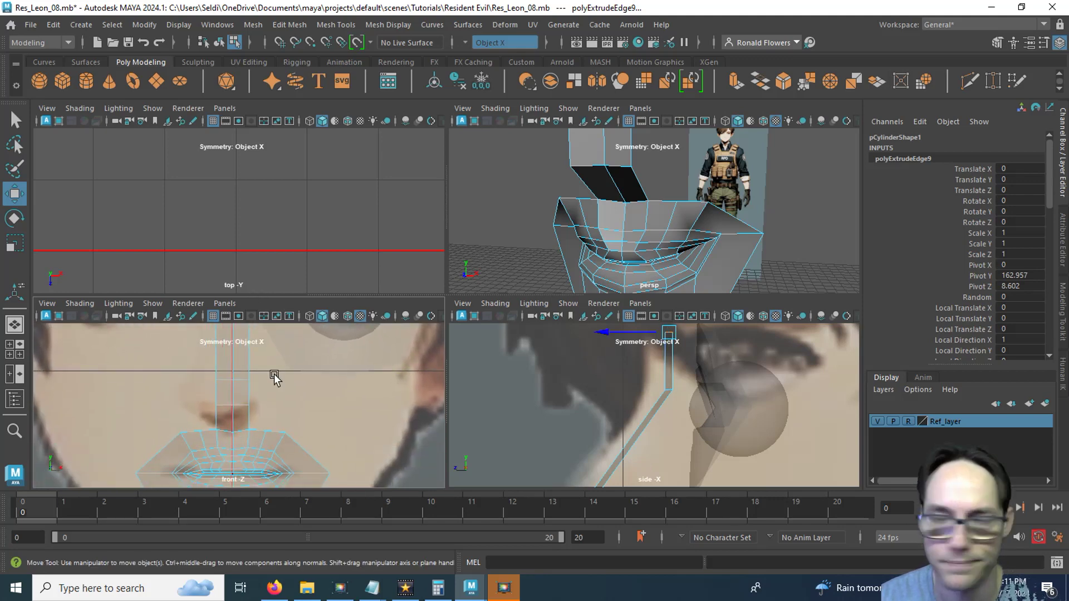
pyautogui.press('space')
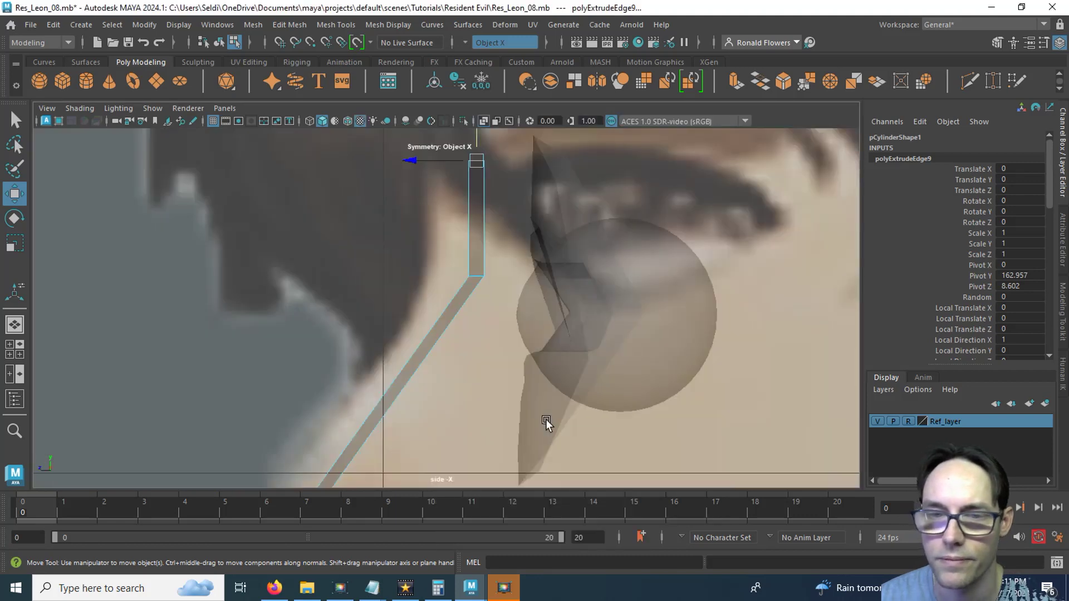
pyautogui.scroll(-3, 545, 424)
pyautogui.keyDown('alt'); pyautogui.moveTo(544, 425); pyautogui.dragTo(523, 310, button='middle'); pyautogui.keyUp('alt')
pyautogui.scroll(5, 478, 296)
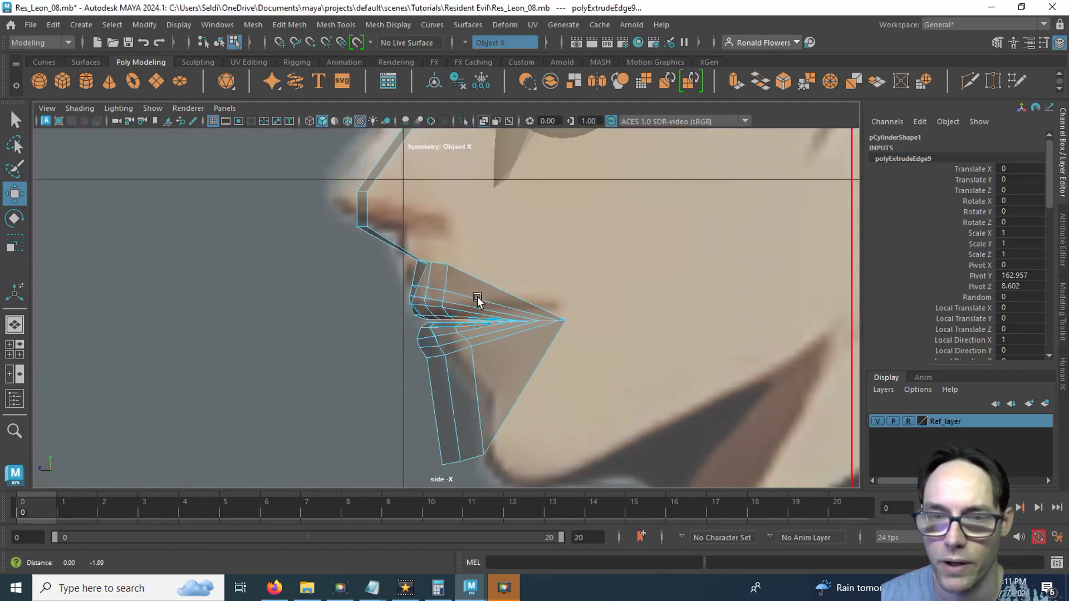
pyautogui.scroll(3, 480, 388)
pyautogui.keyDown('alt'); pyautogui.moveTo(491, 389); pyautogui.dragTo(378, 377, button='middle'); pyautogui.keyUp('alt')
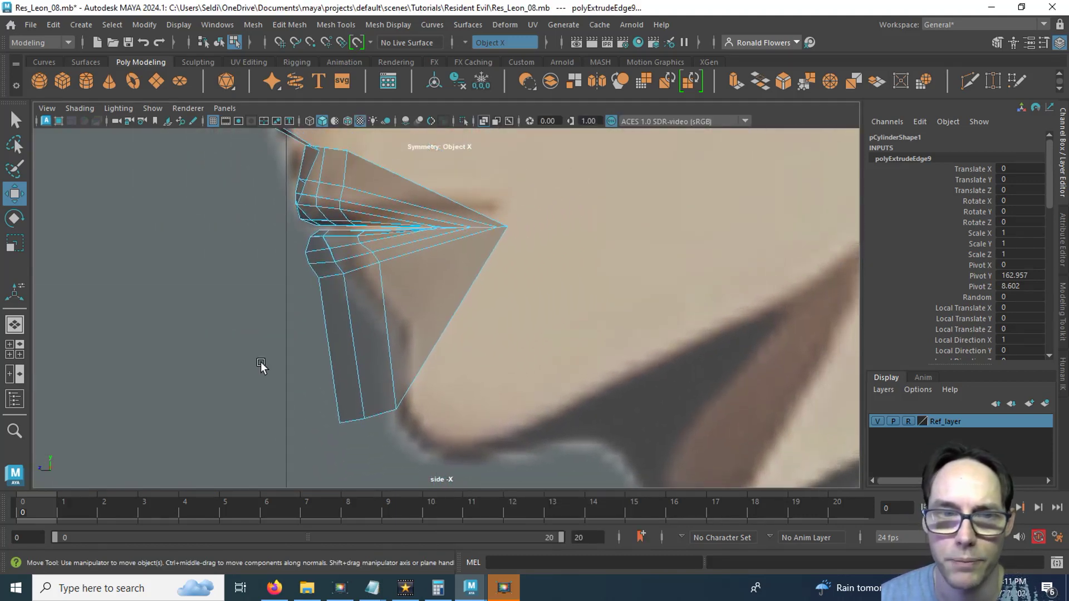
pyautogui.rightClick(262, 363)
pyautogui.moveTo(262, 363); pyautogui.dragTo(193, 218, button='right')
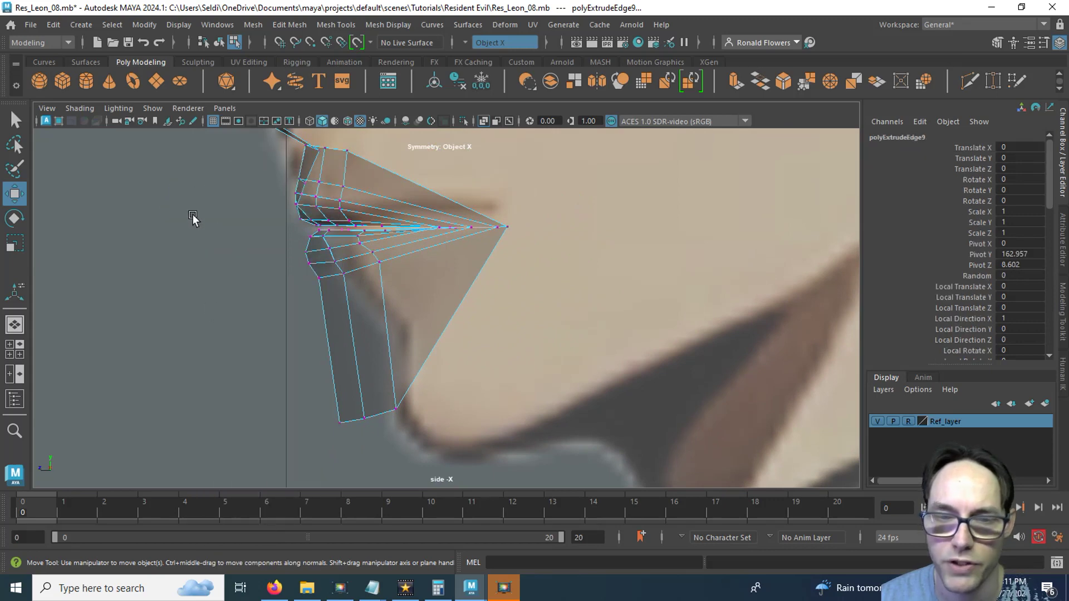
pyautogui.moveTo(310, 424); pyautogui.dragTo(471, 470)
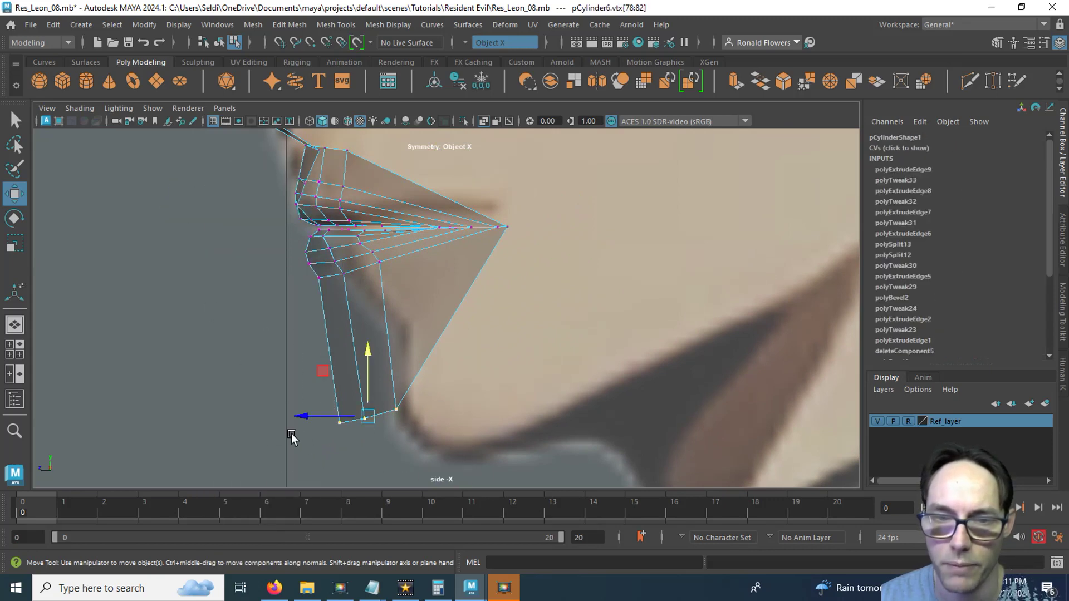
pyautogui.moveTo(290, 415); pyautogui.dragTo(354, 405)
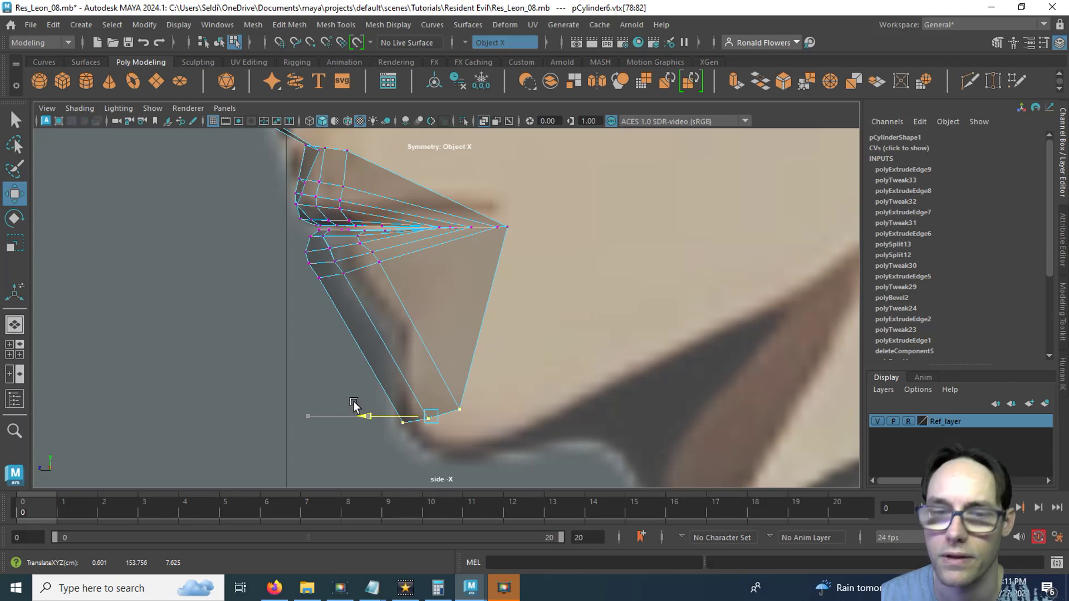
# In the front view, move the outermost bottom border vertices outward and up onto the jaw outline.
pyautogui.press('space')
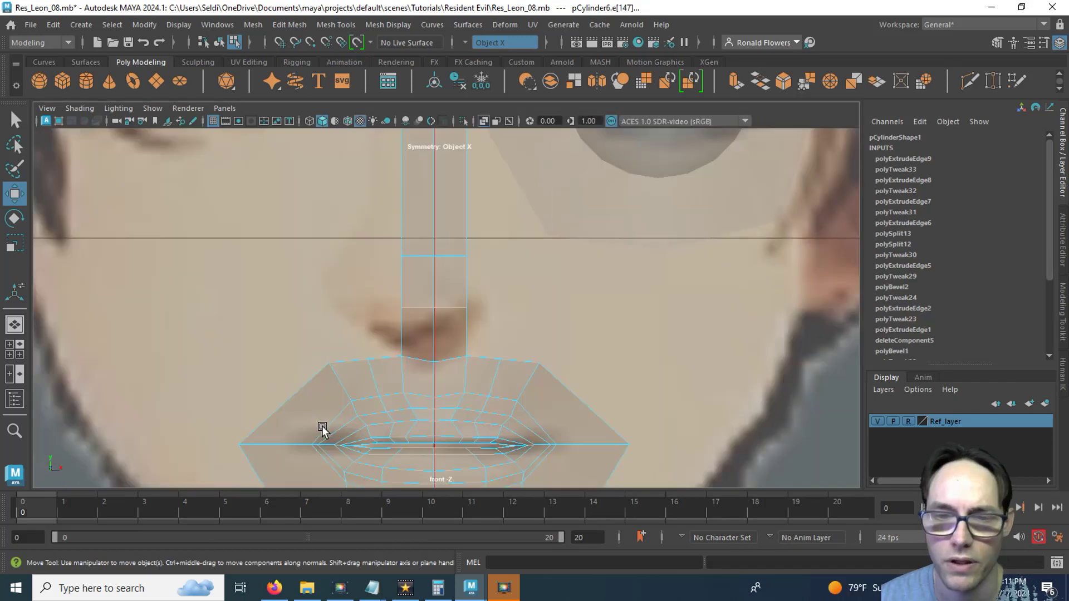
pyautogui.keyDown('alt'); pyautogui.moveTo(472, 369); pyautogui.dragTo(484, 200, button='middle'); pyautogui.keyUp('alt')
pyautogui.keyDown('alt'); pyautogui.moveTo(463, 324); pyautogui.dragTo(468, 235, button='middle'); pyautogui.keyUp('alt')
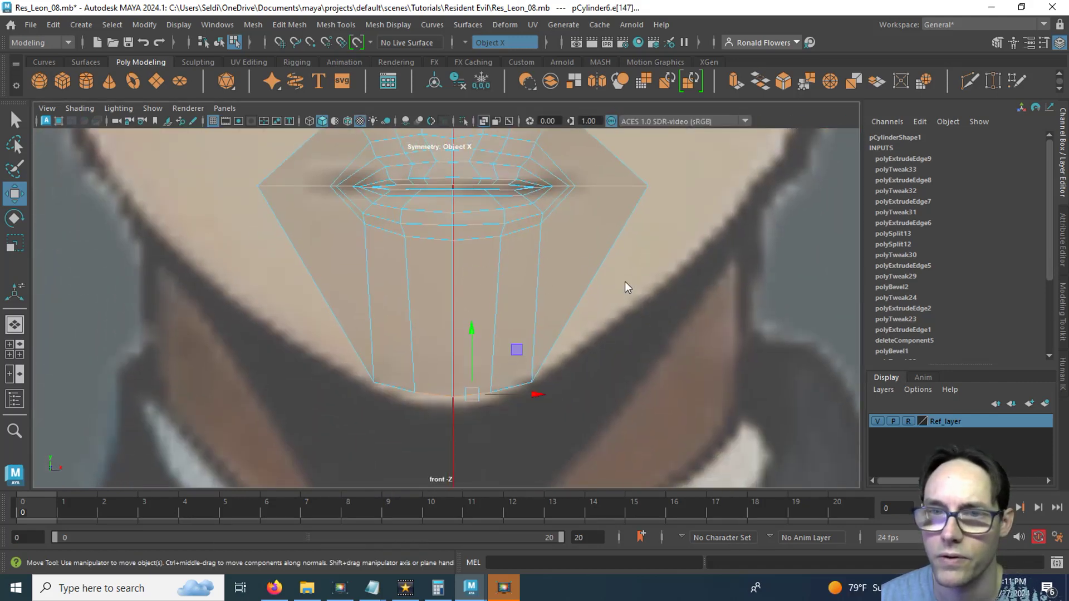
pyautogui.moveTo(624, 281); pyautogui.dragTo(559, 207, button='right')
pyautogui.scroll(2, 530, 356)
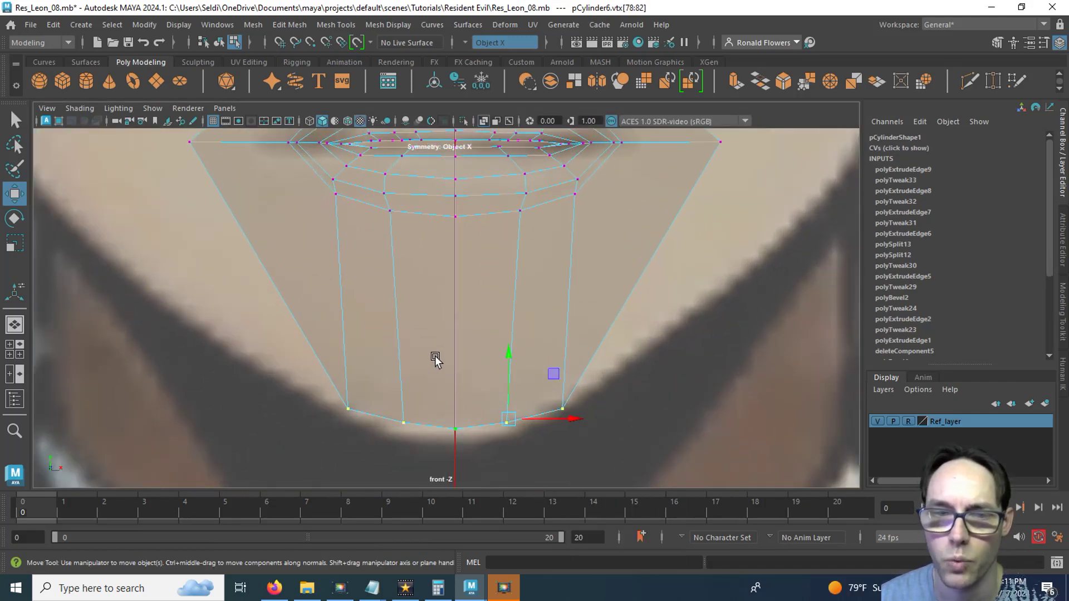
pyautogui.keyDown('alt'); pyautogui.moveTo(436, 361); pyautogui.dragTo(419, 345, button='middle'); pyautogui.keyUp('alt')
pyautogui.click(332, 408)
pyautogui.moveTo(333, 408); pyautogui.dragTo(274, 380)
# Spread the inner chin border vertices outward along the chin outline and nudge the outermost ones onto the jawline.
pyautogui.click(388, 421)
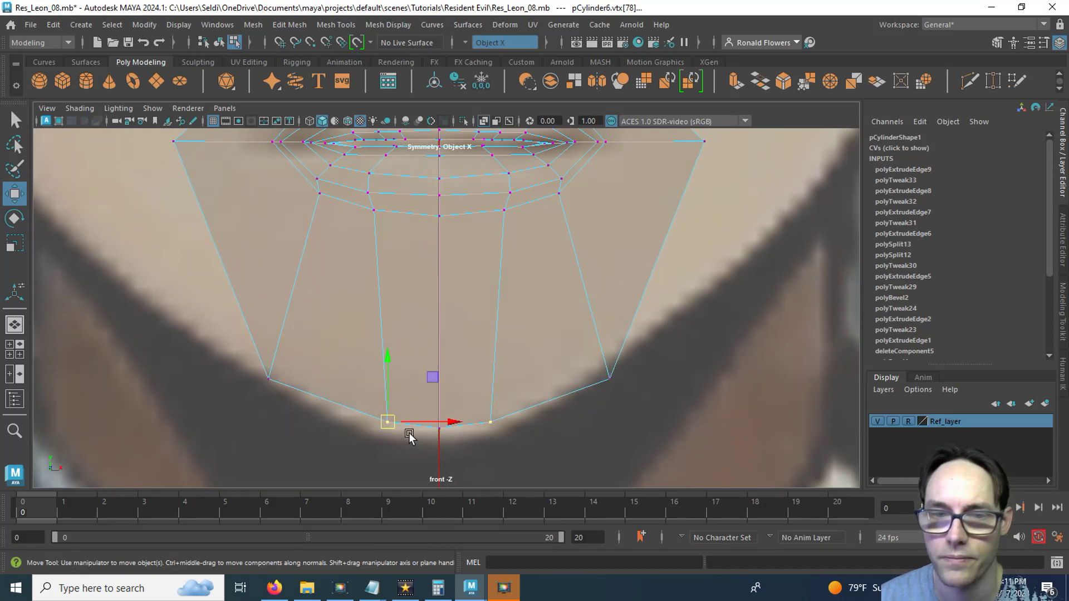
pyautogui.moveTo(399, 425); pyautogui.dragTo(358, 418)
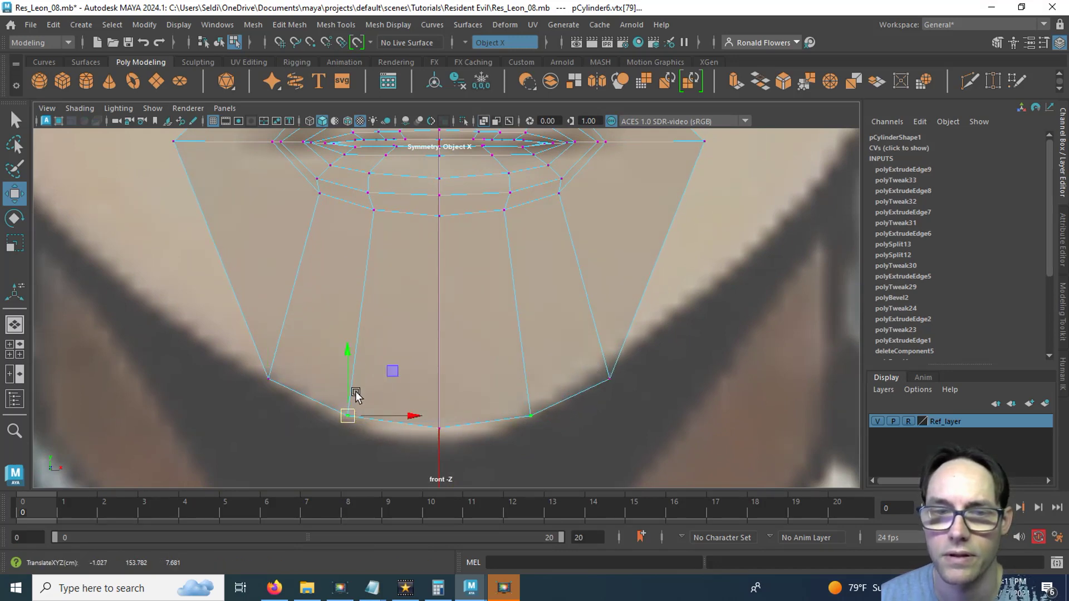
pyautogui.click(354, 390)
pyautogui.click(268, 378)
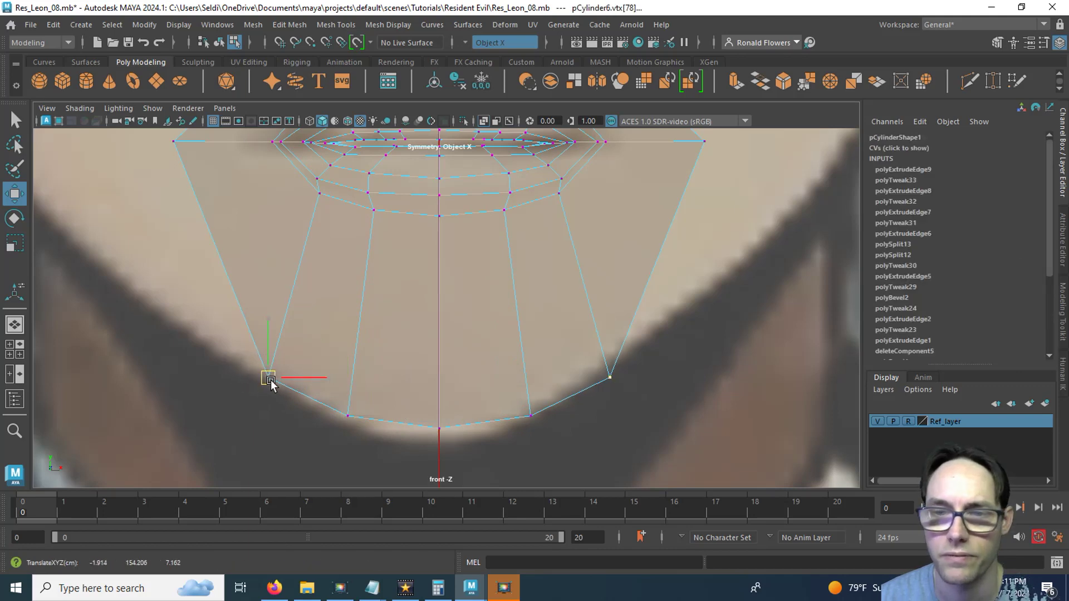
pyautogui.moveTo(269, 378); pyautogui.dragTo(260, 377)
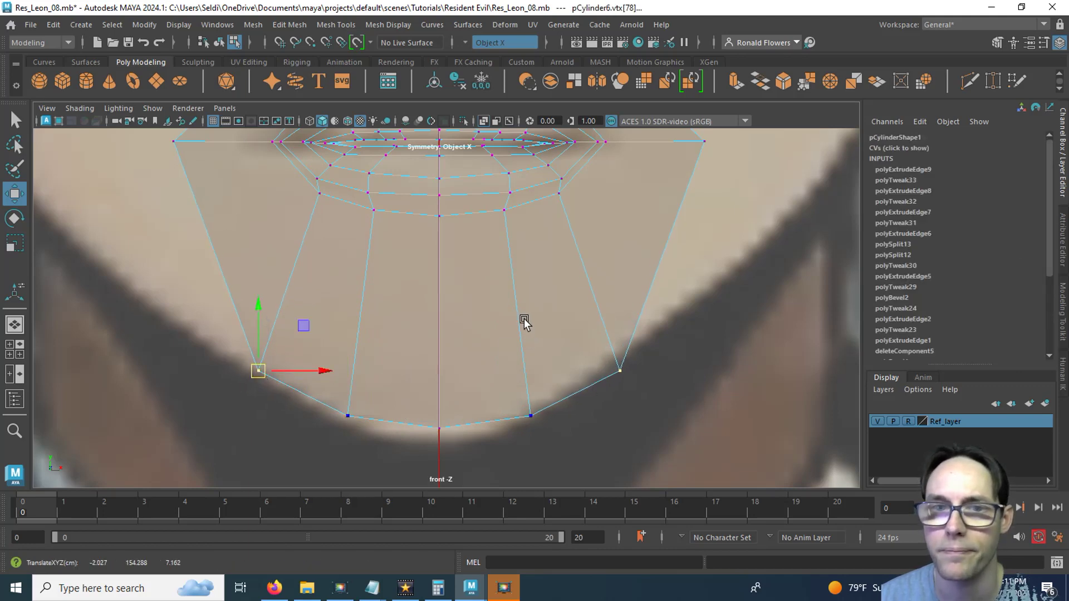
pyautogui.scroll(-5, 504, 361)
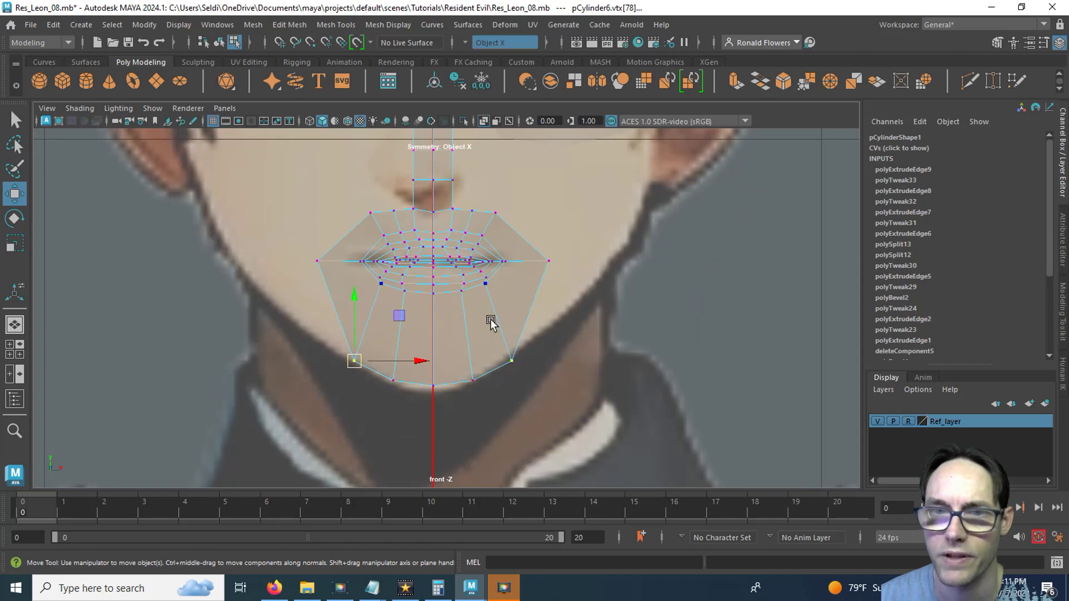
# Select the bottom border edges along the chin, extrude them and lower the new strip.
pyautogui.moveTo(490, 248); pyautogui.dragTo(485, 157, button='right')
pyautogui.click(504, 360)
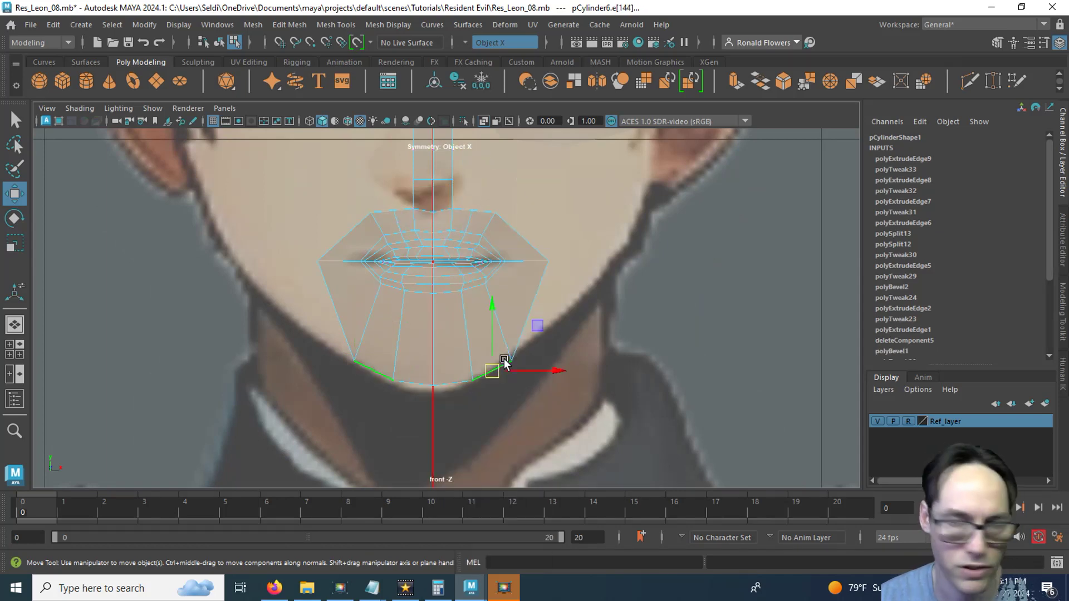
pyautogui.press('q')
pyautogui.moveTo(505, 360); pyautogui.dragTo(495, 156, button='right')
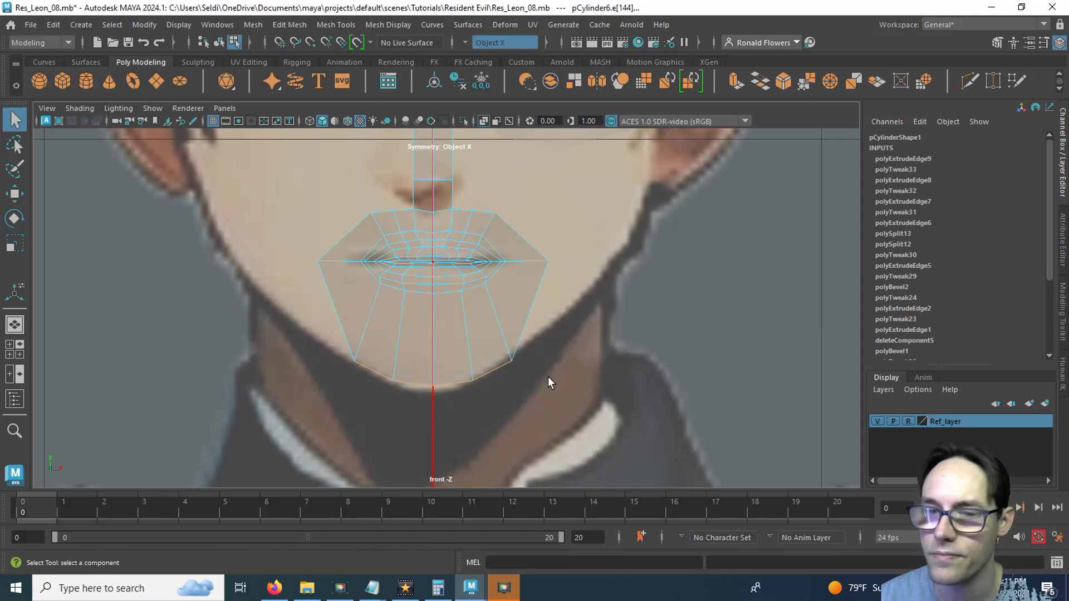
pyautogui.press('space')
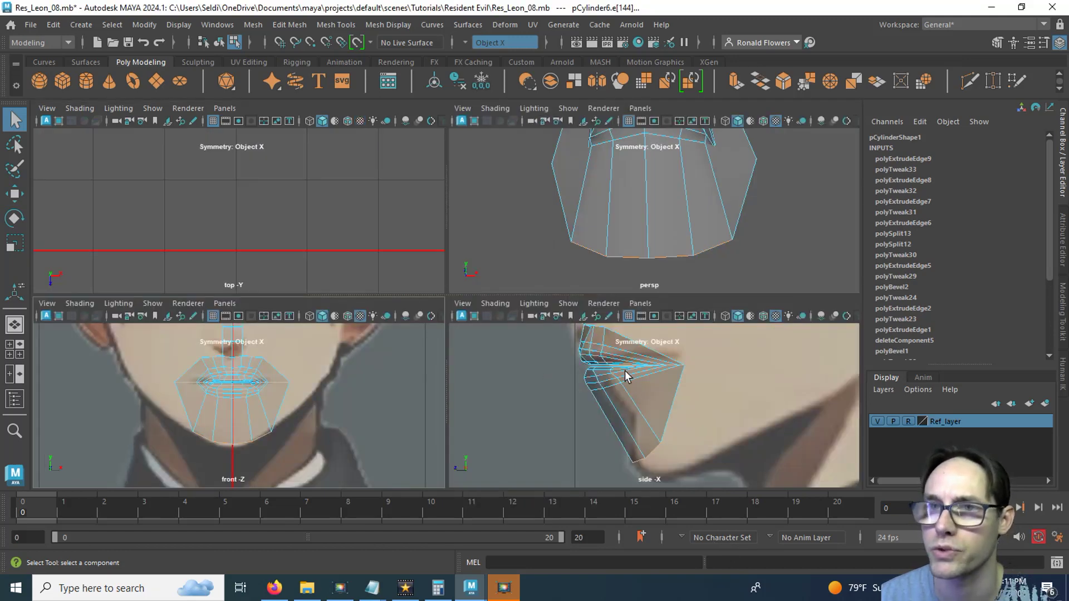
pyautogui.click(735, 82)
pyautogui.press('w')
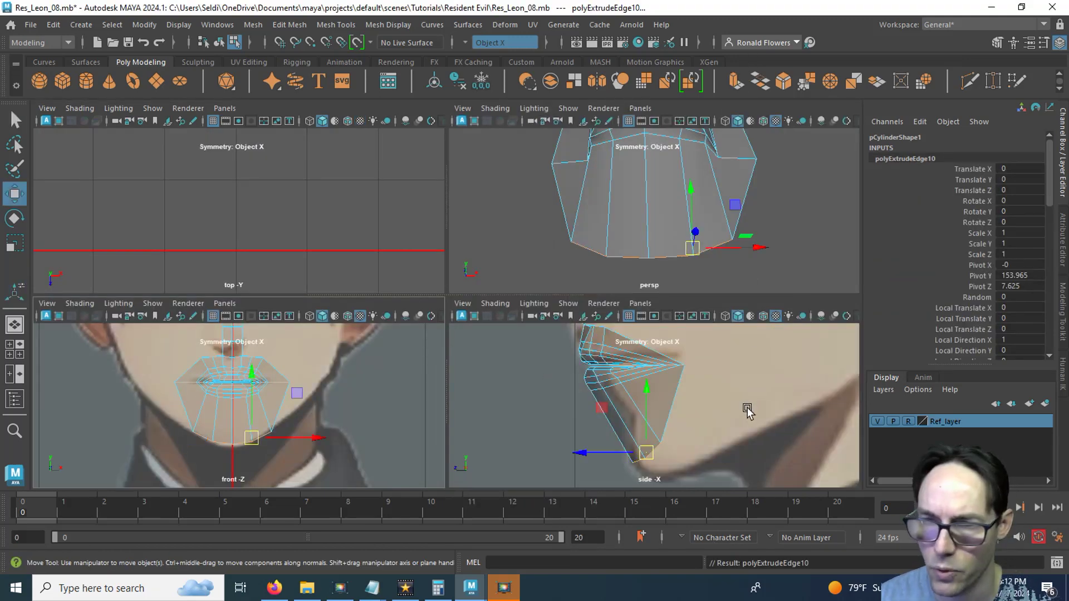
pyautogui.moveTo(644, 410); pyautogui.dragTo(649, 424)
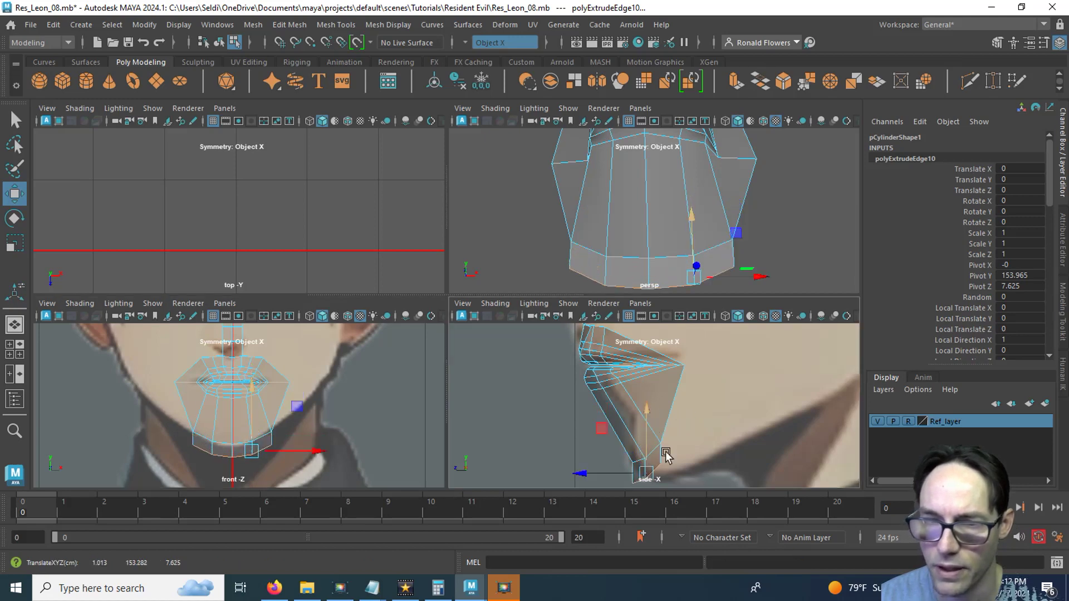
# In the side view, move the extruded edges back and slightly up to follow the underside of the chin.
pyautogui.keyDown('alt'); pyautogui.moveTo(736, 426); pyautogui.dragTo(697, 362, button='middle'); pyautogui.keyUp('alt')
pyautogui.moveTo(569, 410); pyautogui.dragTo(581, 412)
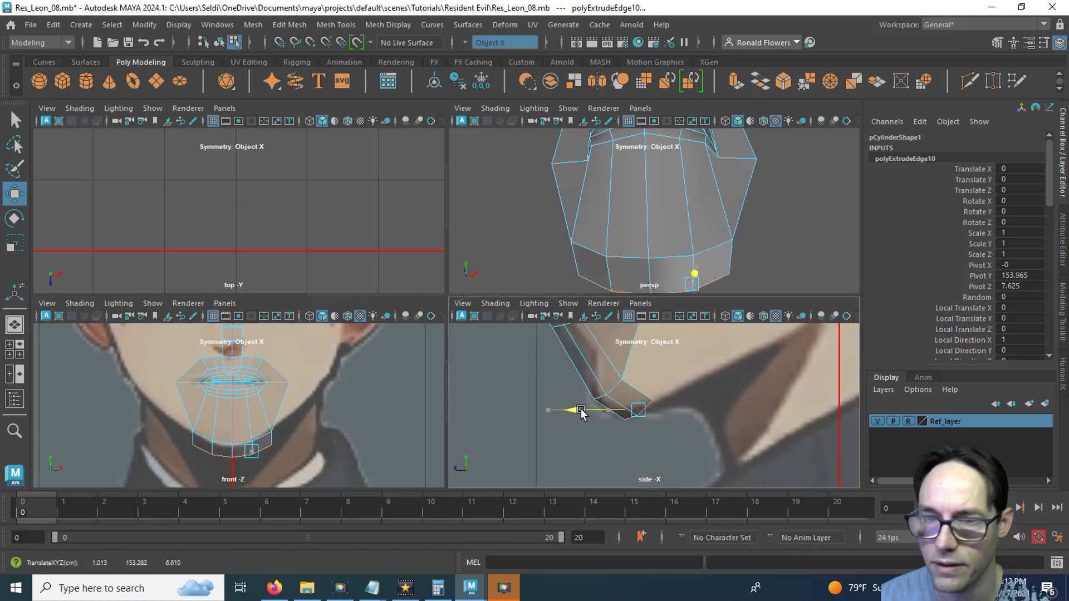
pyautogui.moveTo(634, 377); pyautogui.dragTo(637, 377)
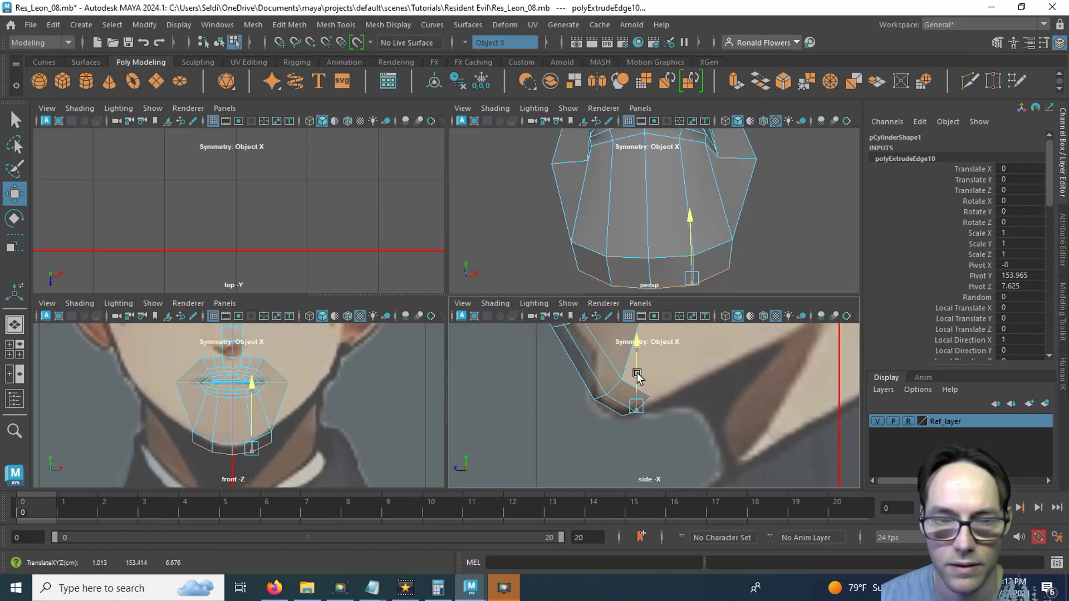
pyautogui.click(607, 424)
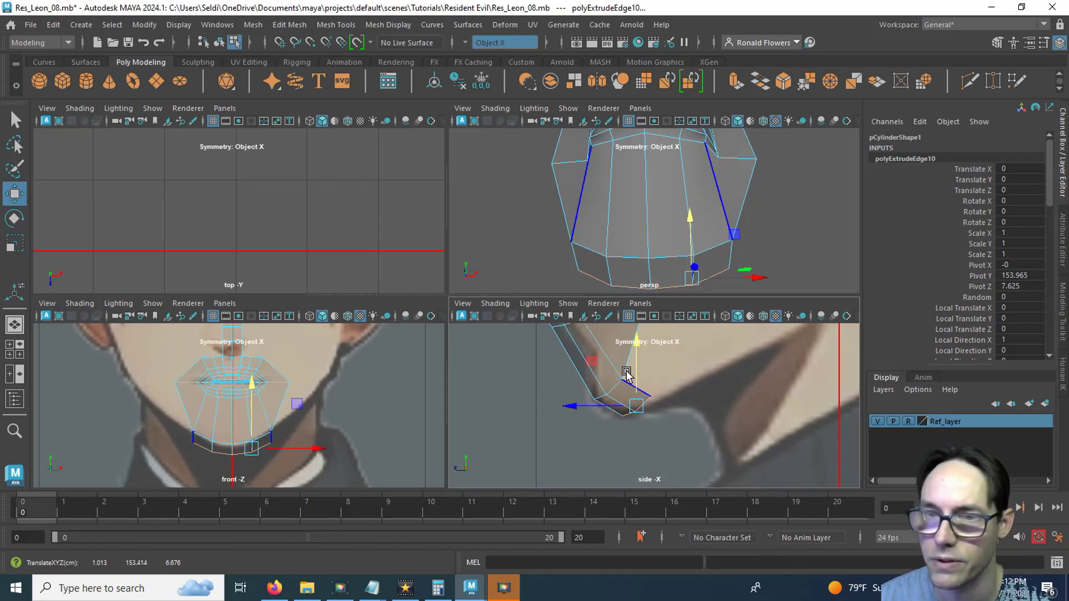
# Select the edge row around the chin above the extruded strip and bevel it with fraction 0.5 and 1 segment.
pyautogui.press('space')
pyautogui.keyDown('alt'); pyautogui.moveTo(679, 262); pyautogui.dragTo(601, 326); pyautogui.keyUp('alt')
pyautogui.click(608, 333)
pyautogui.keyDown('shift'); pyautogui.click(493, 361); pyautogui.keyUp('shift')
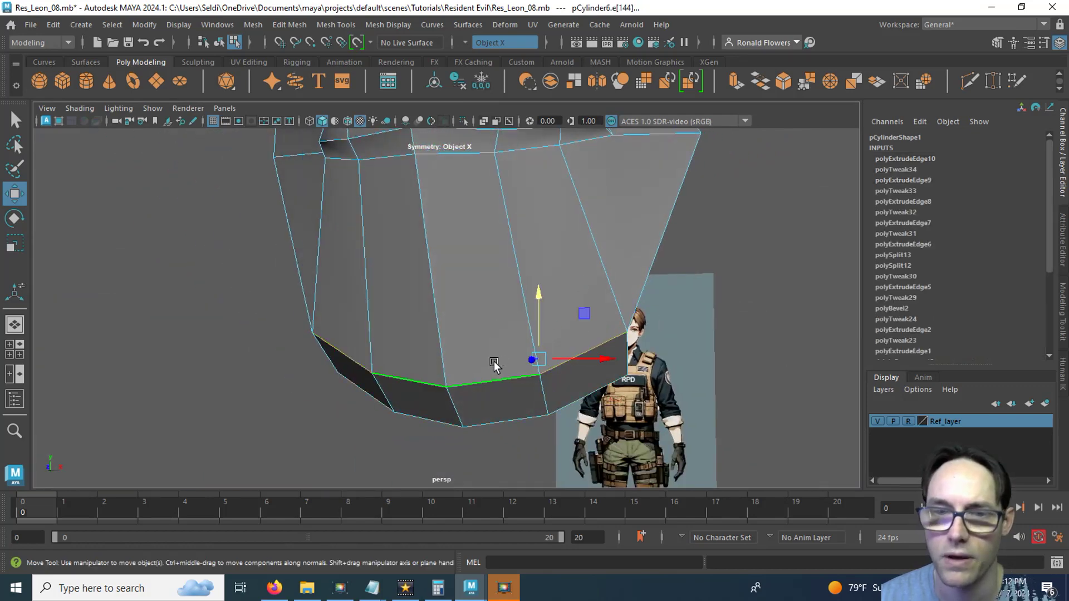
pyautogui.keyDown('shift'); pyautogui.moveTo(478, 305); pyautogui.dragTo(524, 306, button='right'); pyautogui.keyUp('shift')
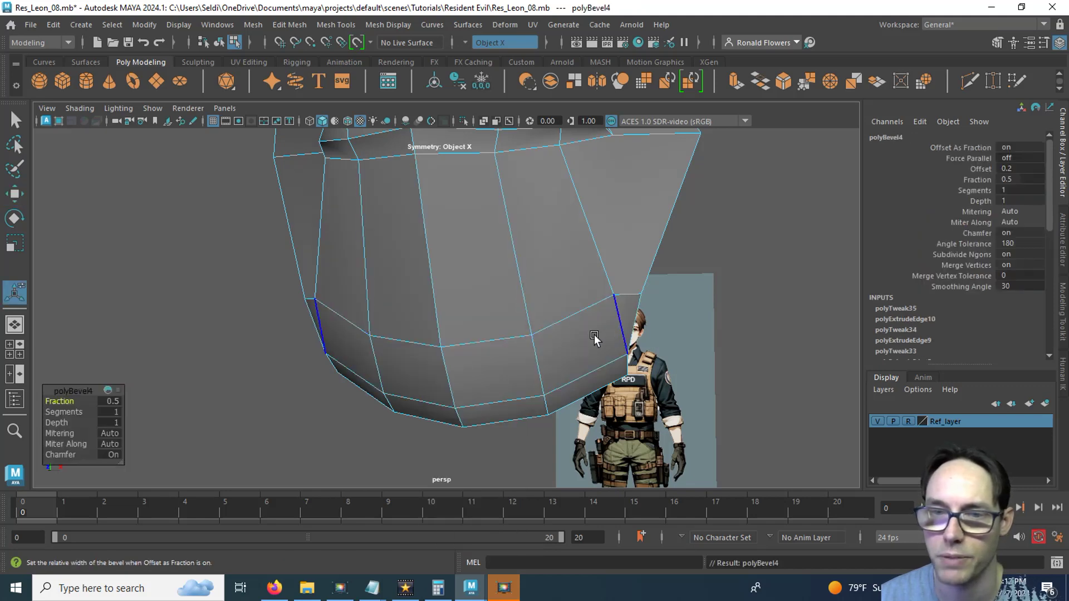
# Use Target Weld to merge the small bevel edges at the outer chin corners and remove the leftover triangles.
pyautogui.keyDown('alt'); pyautogui.moveTo(597, 334); pyautogui.dragTo(546, 319); pyautogui.keyUp('alt')
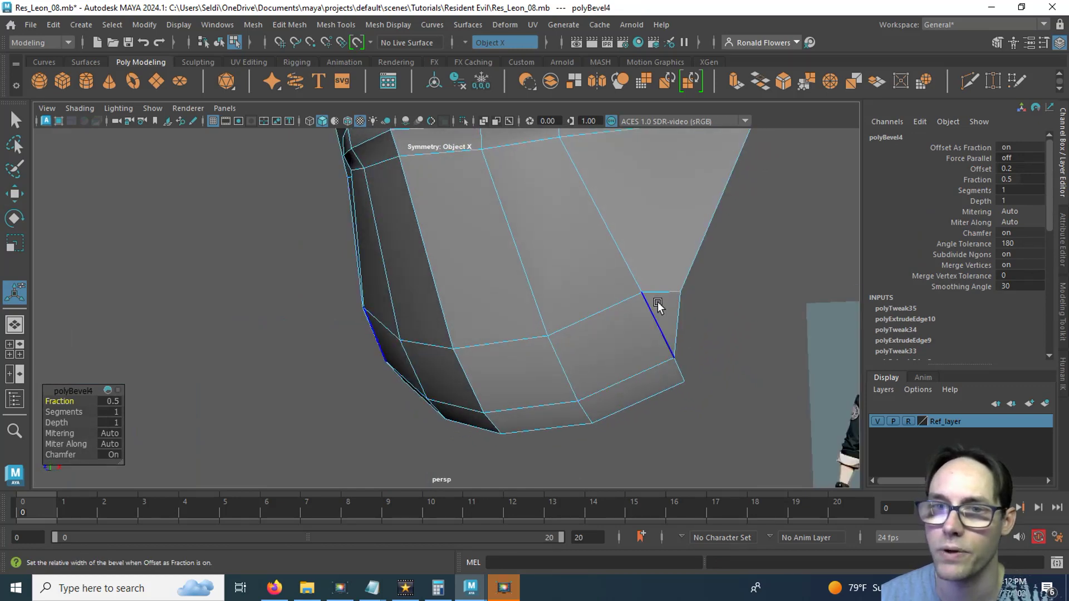
pyautogui.scroll(-3, 655, 302)
pyautogui.scroll(2, 655, 302)
pyautogui.keyDown('alt'); pyautogui.moveTo(662, 280); pyautogui.dragTo(626, 334, button='middle'); pyautogui.keyUp('alt')
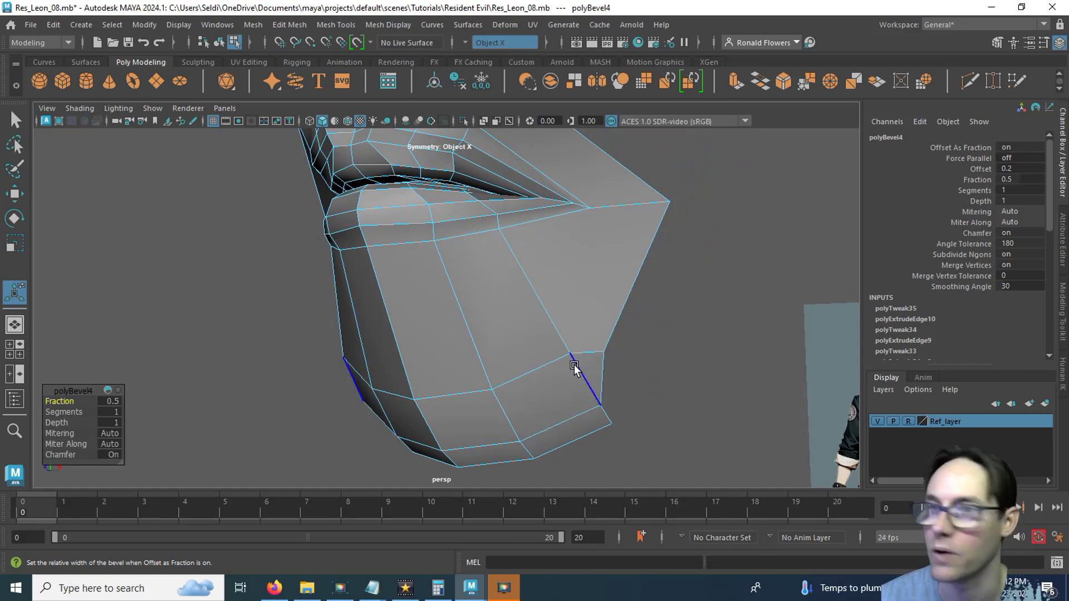
pyautogui.click(993, 82)
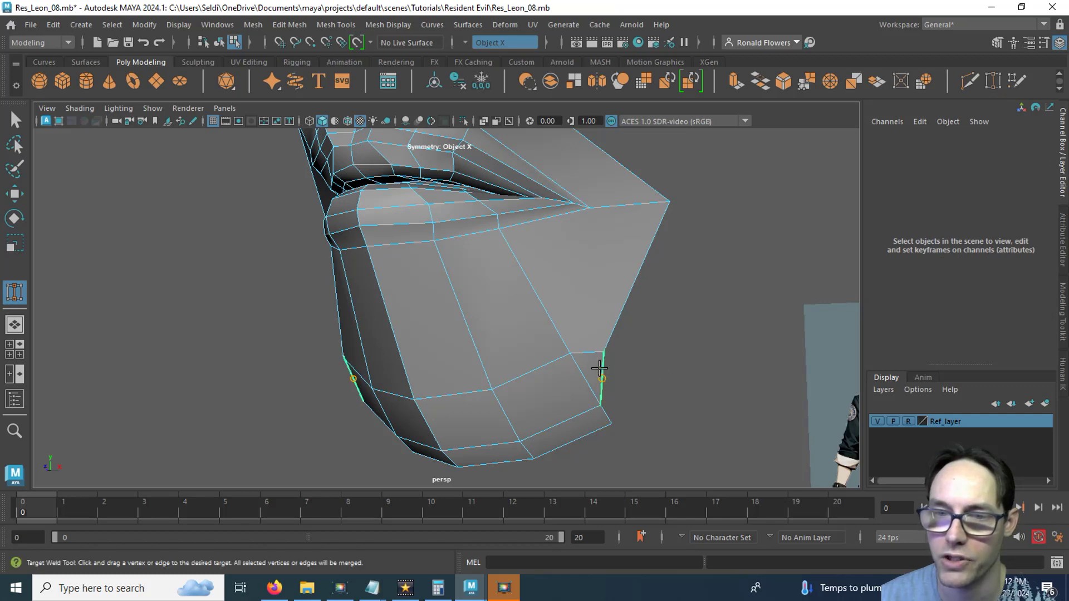
pyautogui.moveTo(599, 360); pyautogui.dragTo(649, 342)
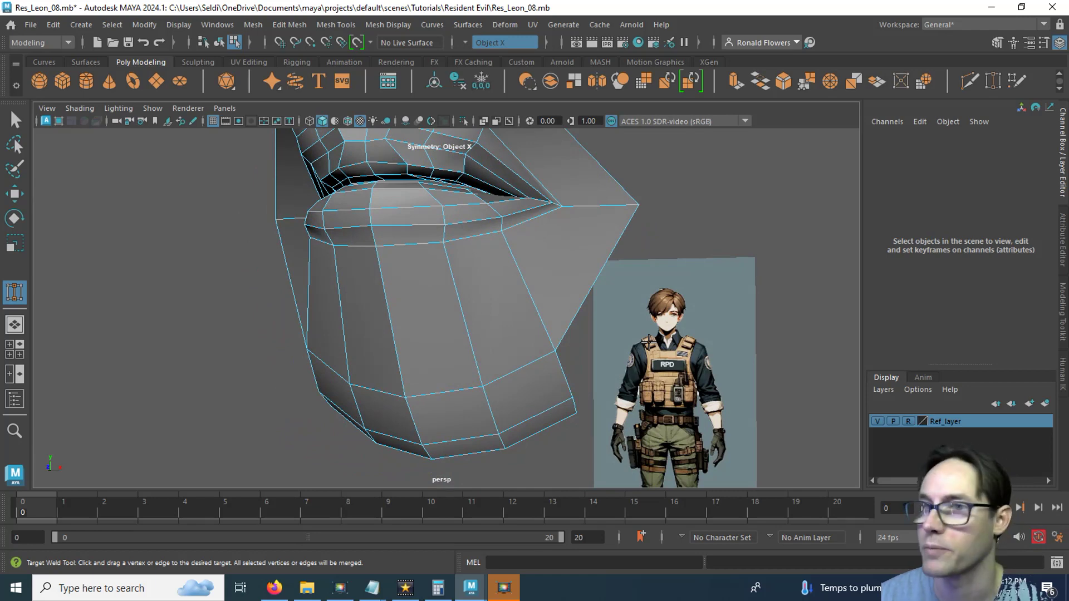
# Insert an edge loop with Multi-Cut about halfway between the lower lip and the chin.
pyautogui.press('q')
pyautogui.click(975, 77)
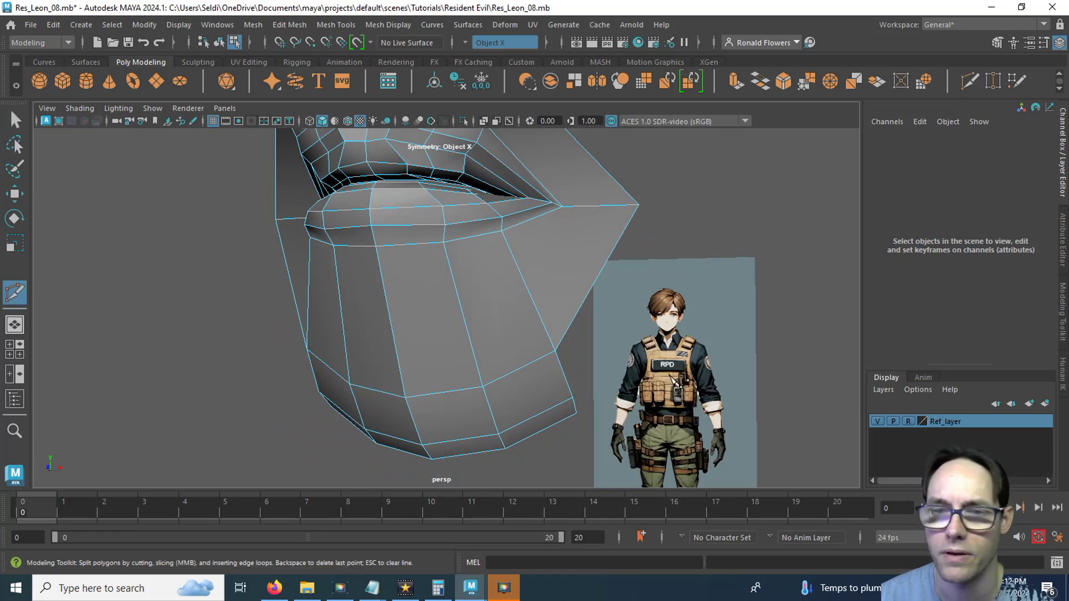
pyautogui.press('space')
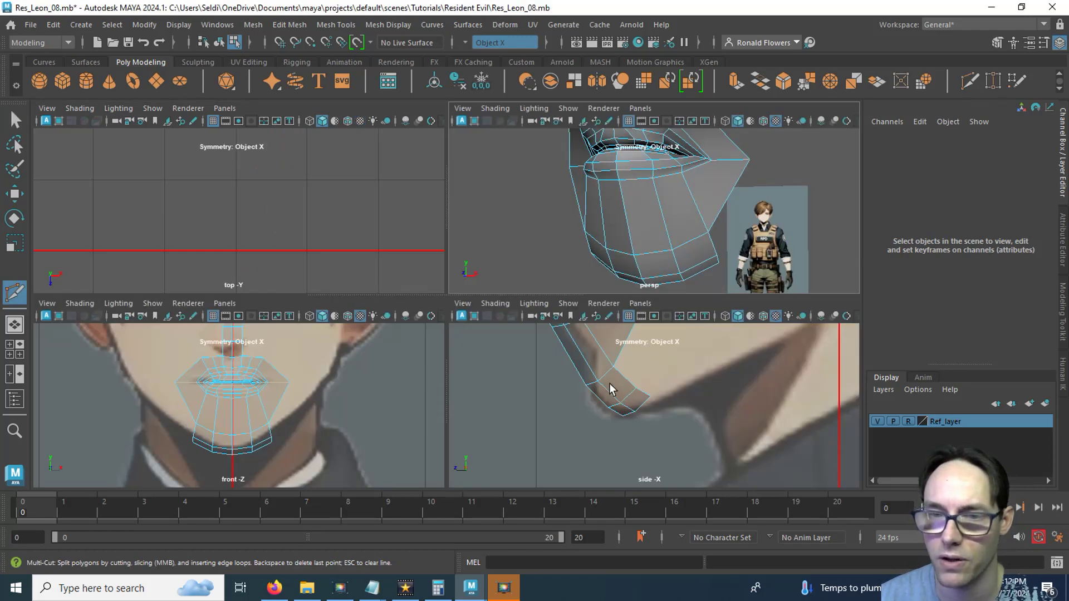
pyautogui.keyDown('alt'); pyautogui.moveTo(610, 388); pyautogui.dragTo(614, 456, button='middle'); pyautogui.keyUp('alt')
pyautogui.click(616, 438)
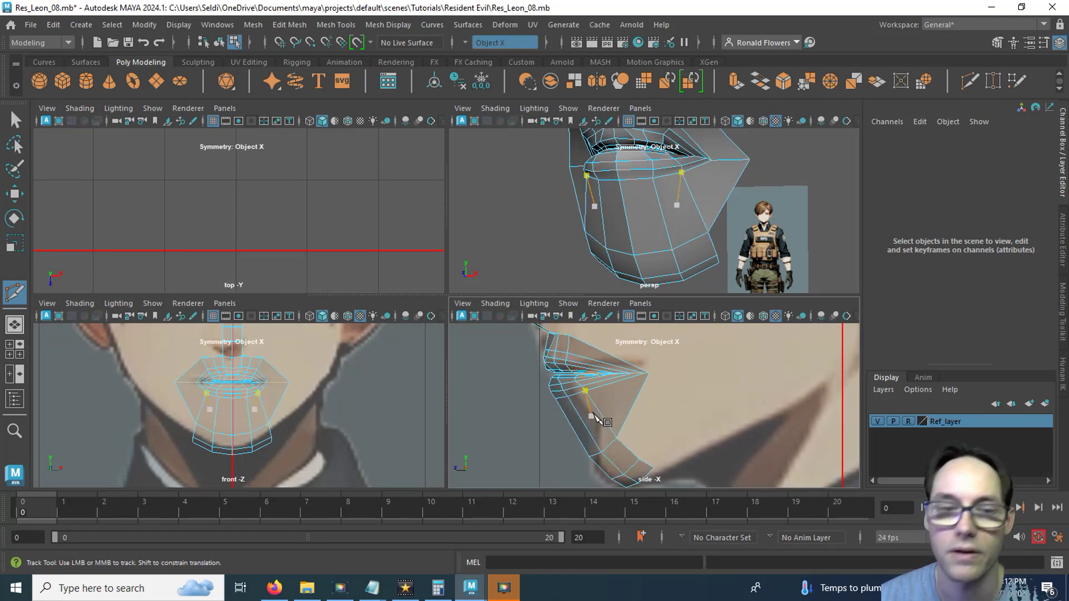
pyautogui.press('Escape')
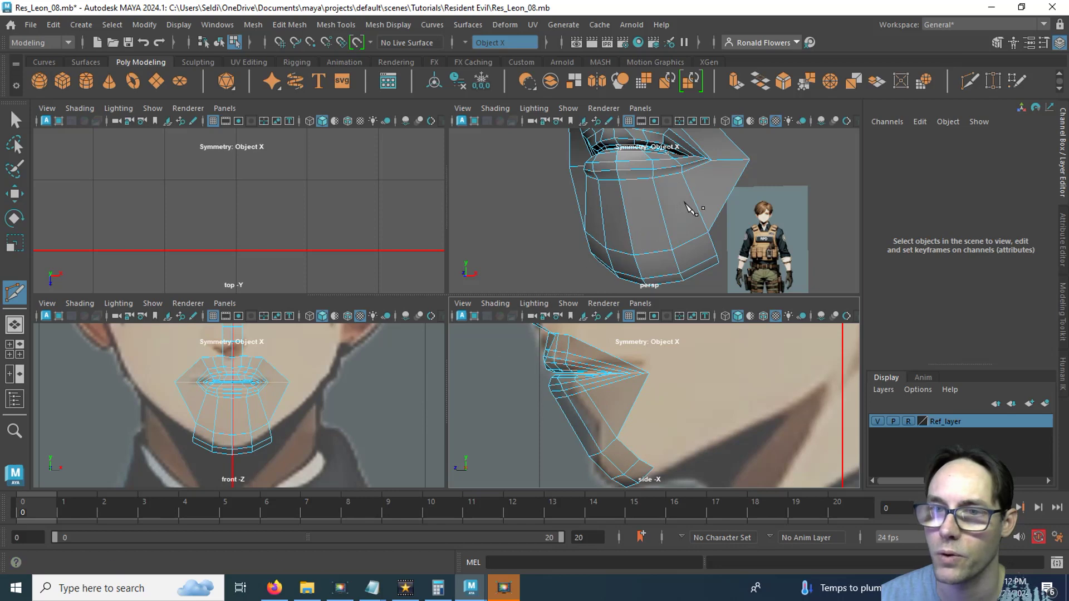
pyautogui.press('space')
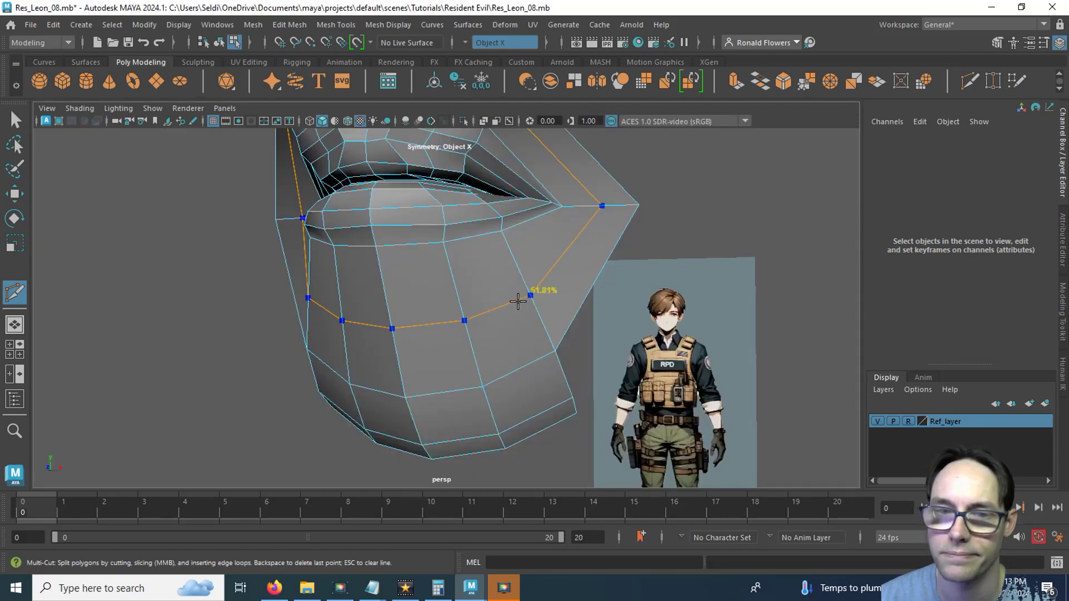
pyautogui.keyDown('ctrl'); pyautogui.click(518, 301); pyautogui.keyUp('ctrl')
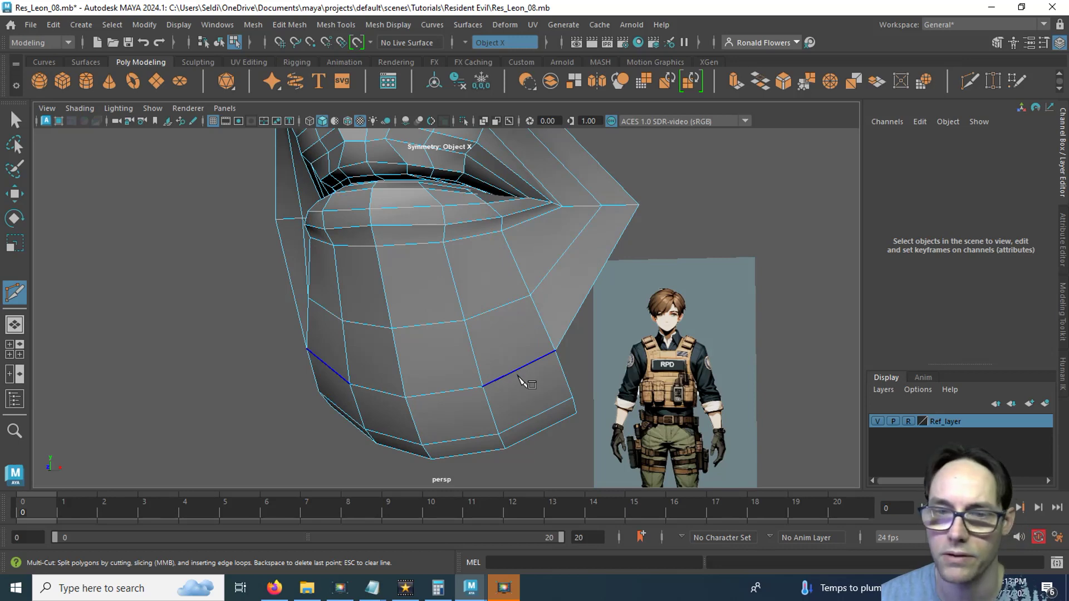
# In the side view, move the new loop's vertices below the lower lip back and slightly up into the chin recess.
pyautogui.press('space')
pyautogui.press('space')
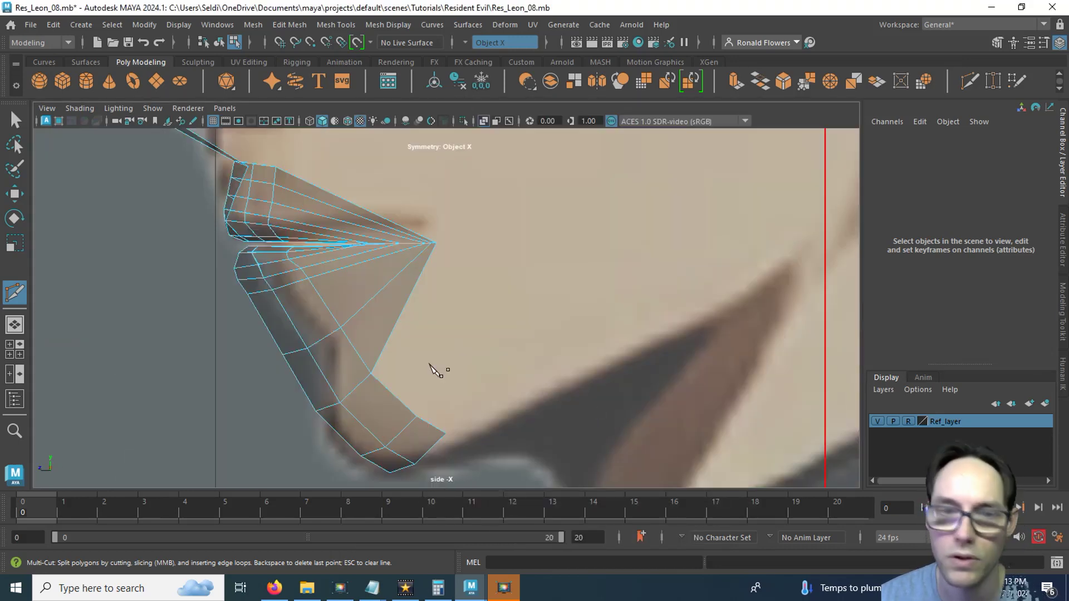
pyautogui.press('q')
pyautogui.moveTo(265, 192); pyautogui.dragTo(215, 236, button='right')
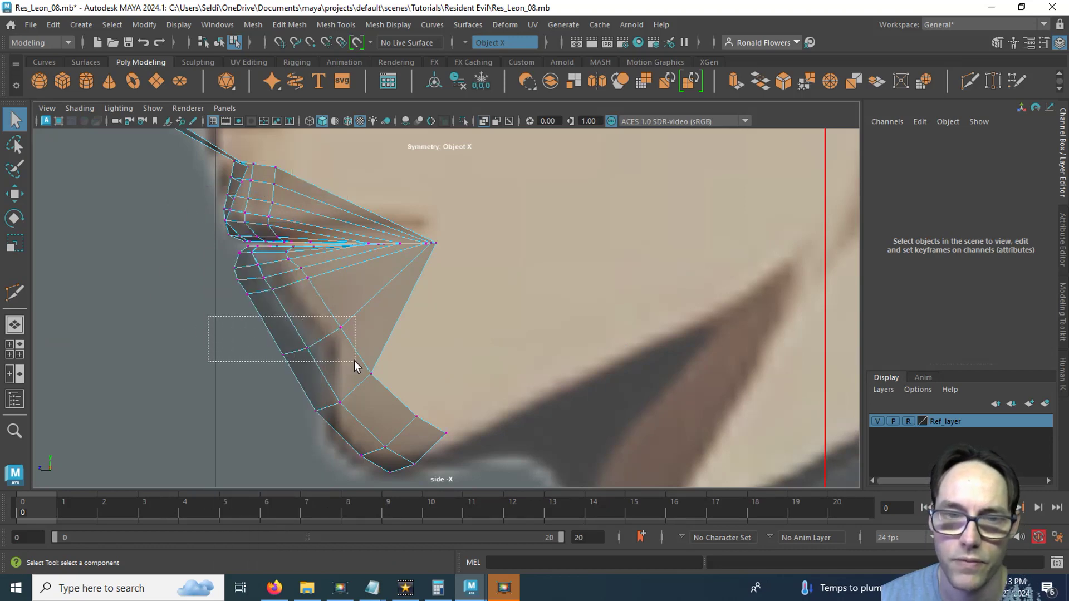
pyautogui.moveTo(354, 361); pyautogui.dragTo(359, 365)
pyautogui.press('w')
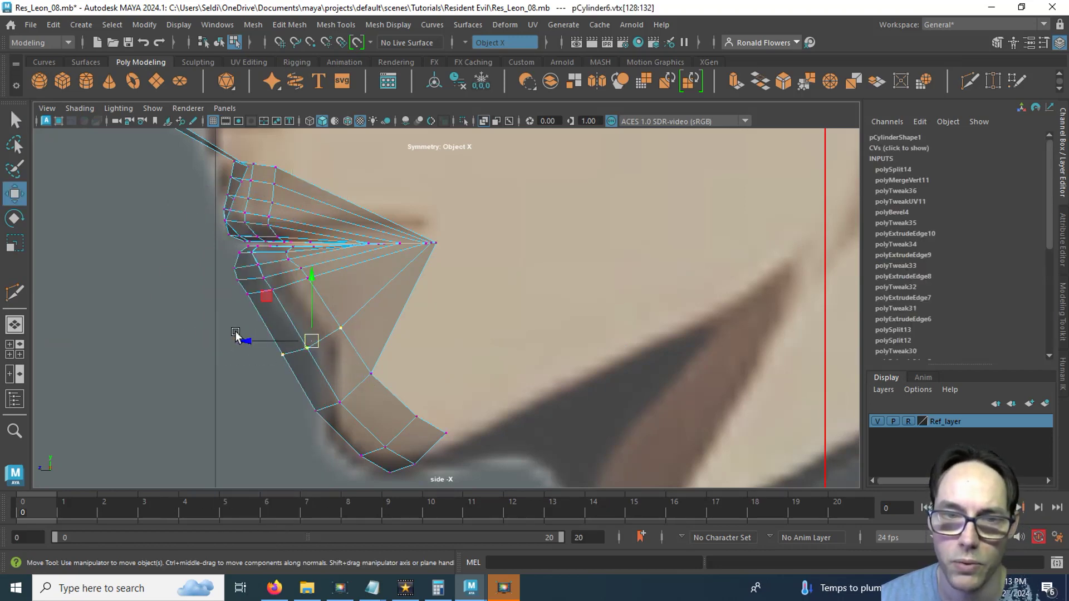
pyautogui.moveTo(239, 336); pyautogui.dragTo(276, 337)
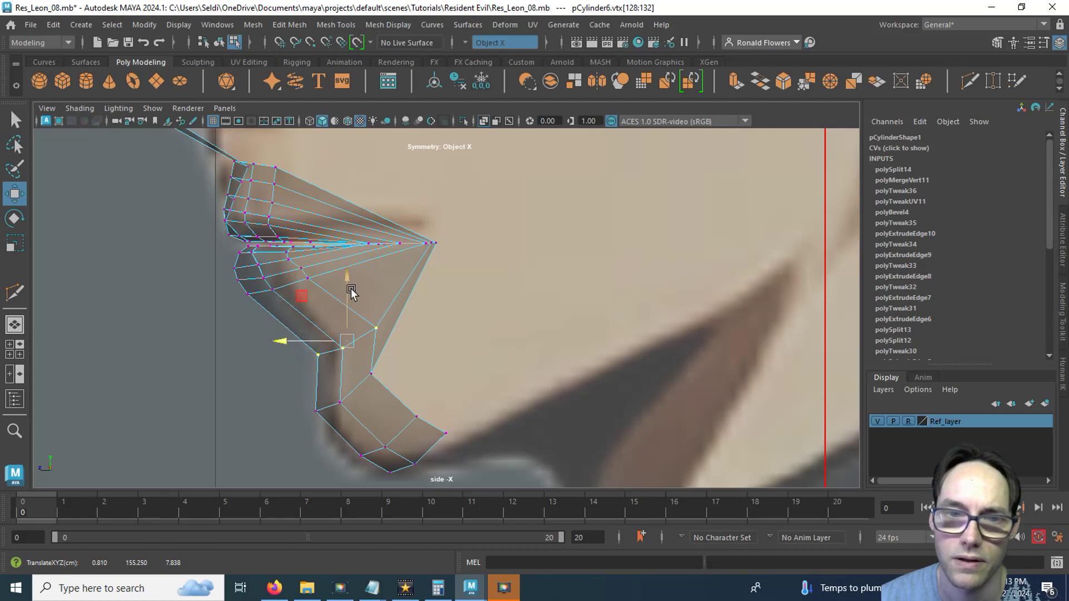
pyautogui.moveTo(345, 291); pyautogui.dragTo(341, 281)
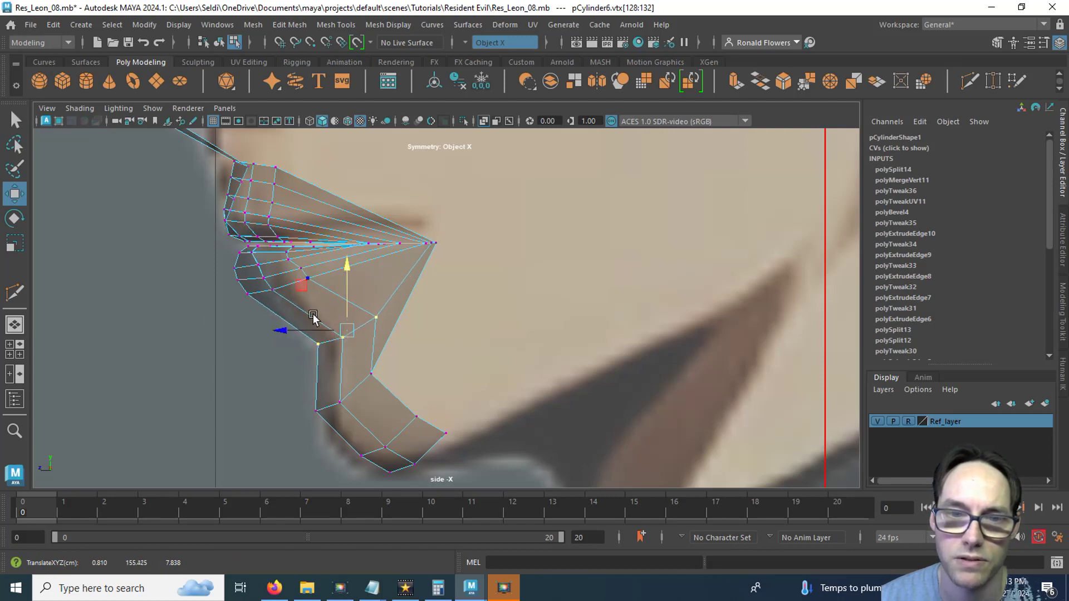
pyautogui.moveTo(304, 329); pyautogui.dragTo(304, 325)
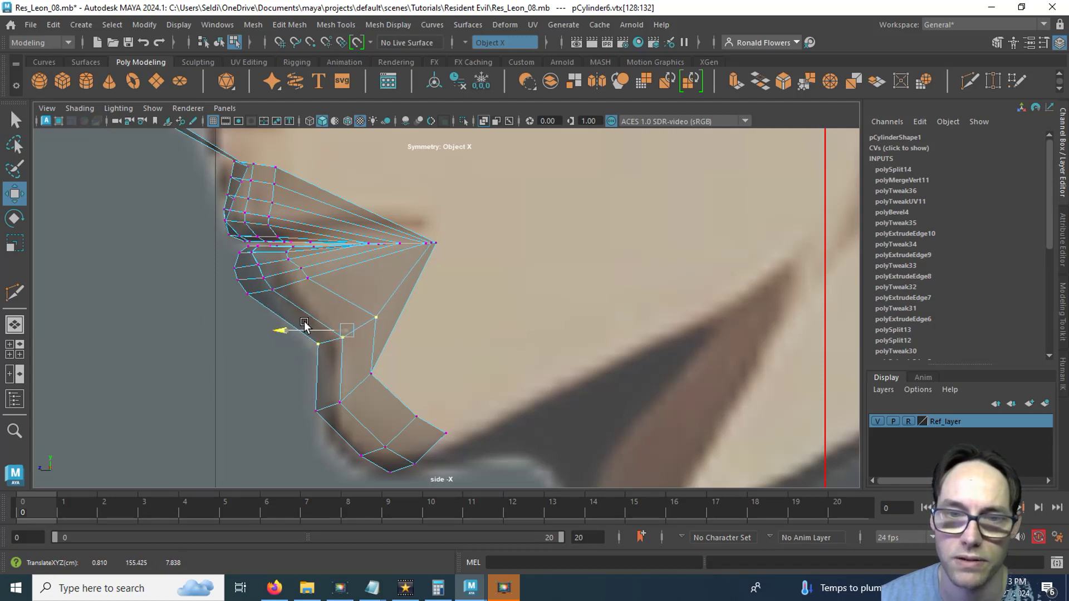
# In the side view, move the two outer vertices along the back edge of the chin strip slightly back.
pyautogui.click(368, 373)
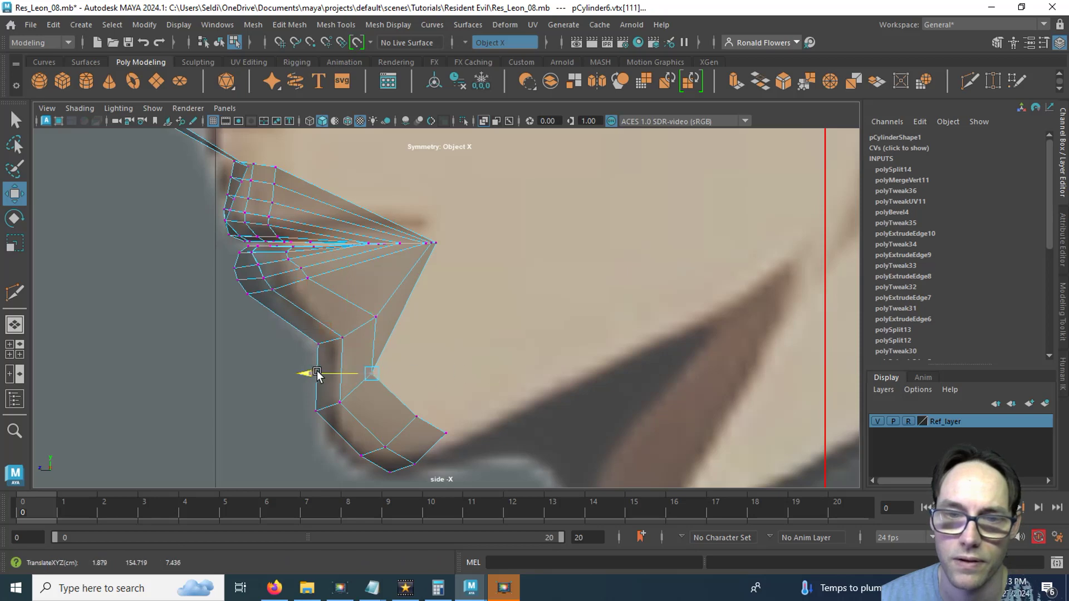
pyautogui.moveTo(313, 375); pyautogui.dragTo(331, 374)
pyautogui.click(417, 418)
pyautogui.moveTo(385, 417); pyautogui.dragTo(389, 417)
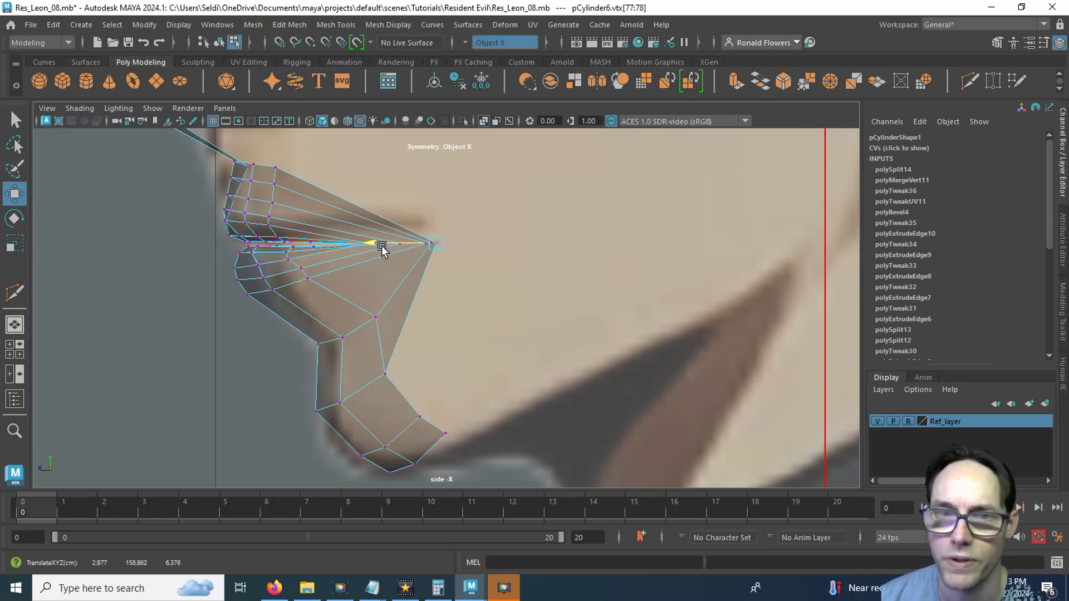
# In the side view, move the two outermost mouth-corner vertices back and slightly up so the edge flow widens behind the lips.
pyautogui.moveTo(380, 246); pyautogui.dragTo(426, 245)
pyautogui.click(475, 206)
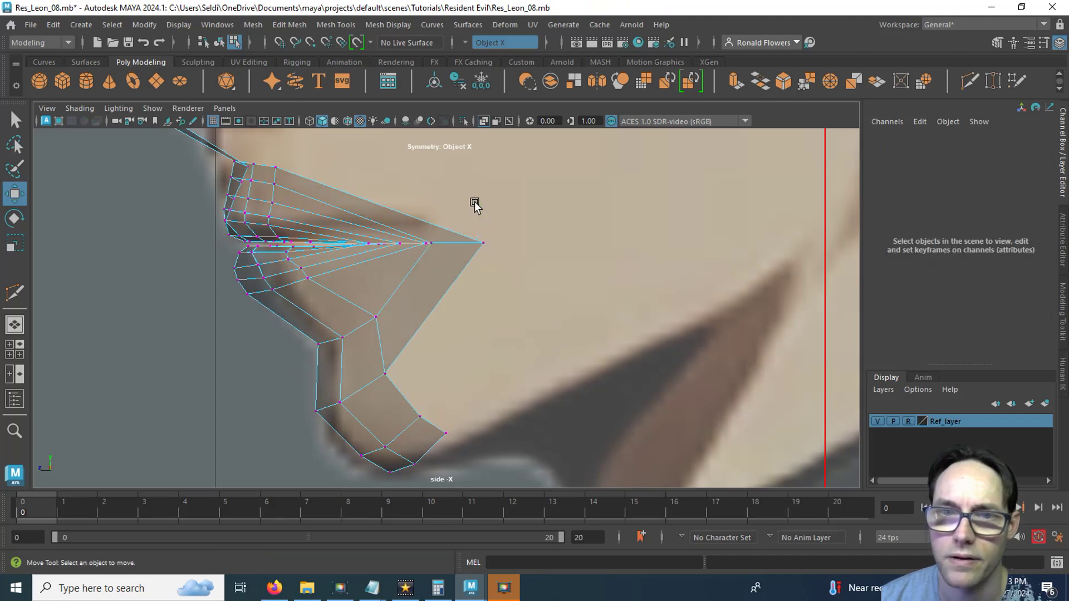
pyautogui.click(482, 240)
pyautogui.moveTo(481, 217); pyautogui.dragTo(480, 201)
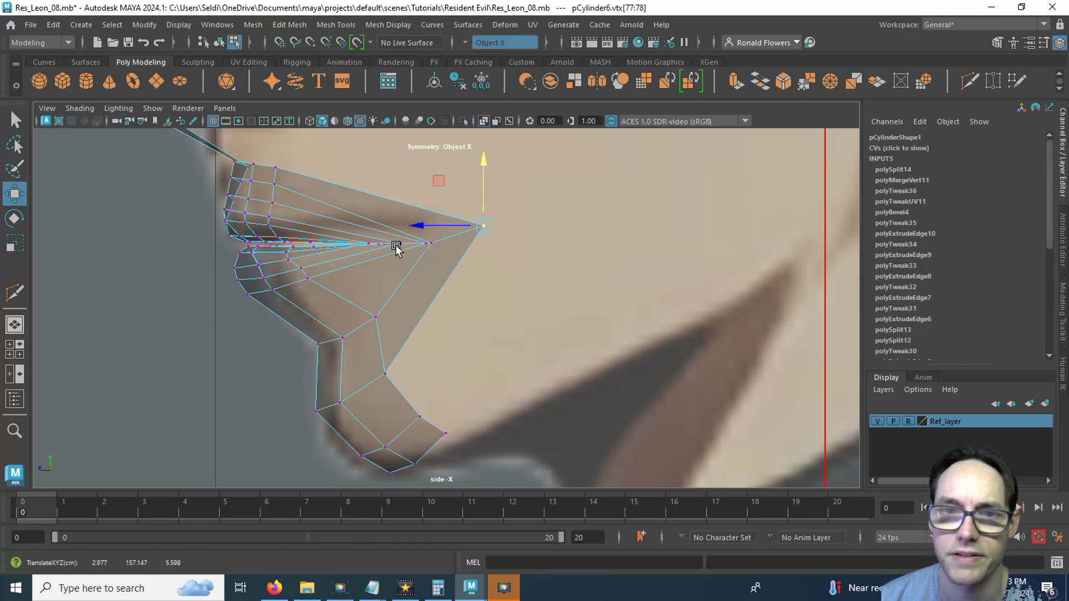
pyautogui.moveTo(418, 226); pyautogui.dragTo(434, 225)
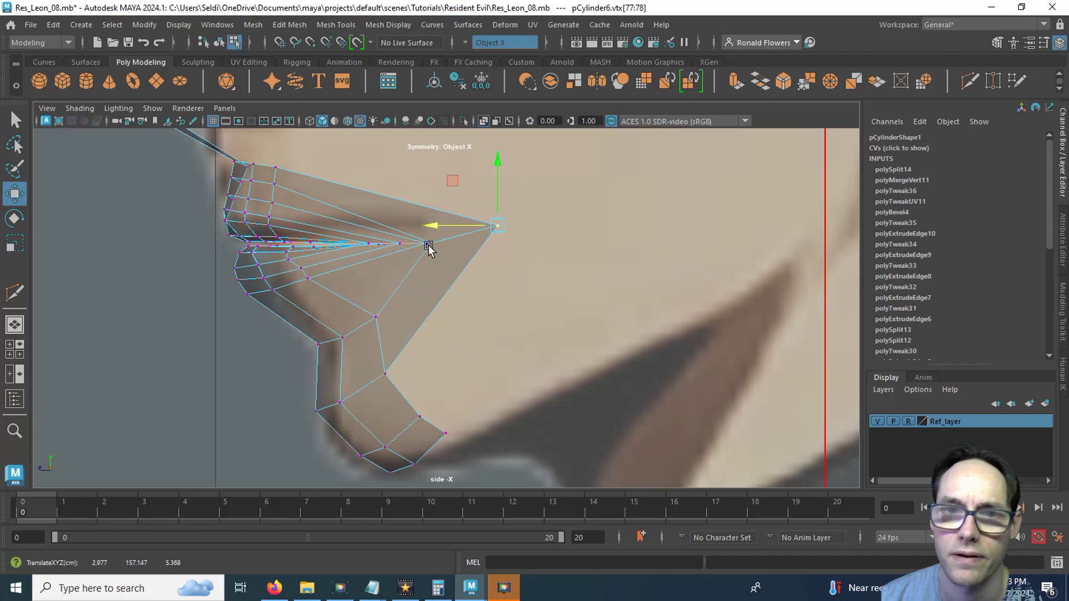
pyautogui.click(433, 243)
pyautogui.moveTo(389, 244); pyautogui.dragTo(452, 210)
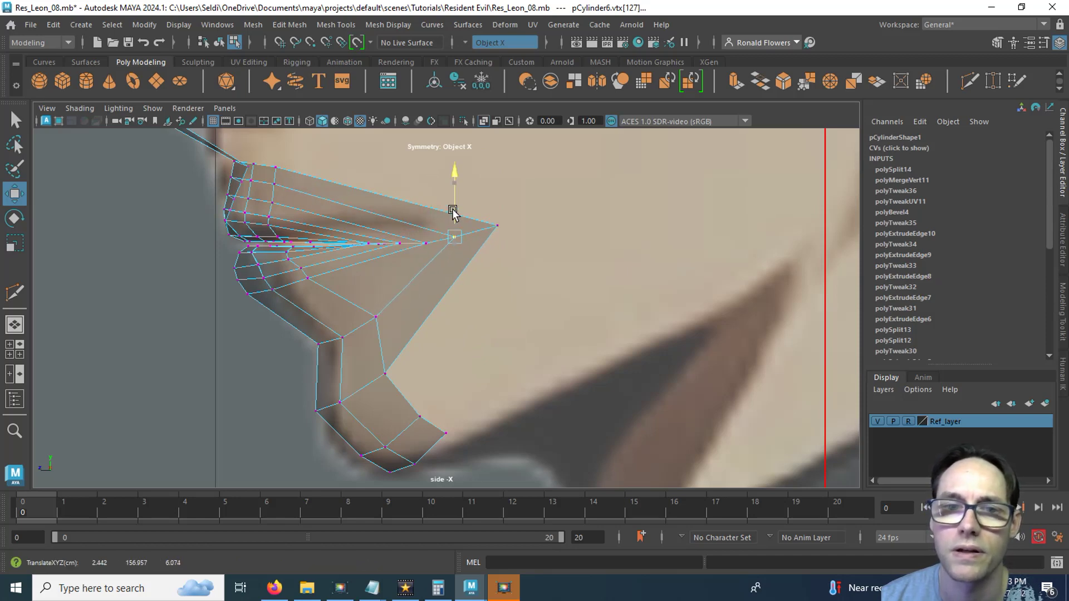
# In the perspective view, check the mouth corner's depth and adjust the outermost corner vertex sideways.
pyautogui.press('space')
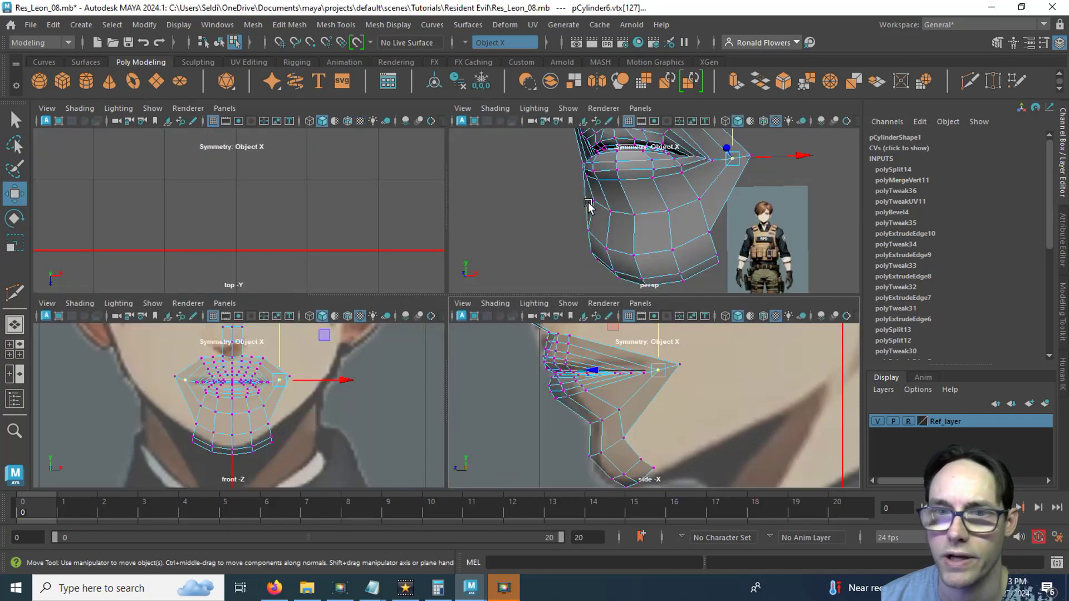
pyautogui.press('space')
pyautogui.keyDown('alt'); pyautogui.moveTo(520, 285); pyautogui.dragTo(373, 334); pyautogui.keyUp('alt')
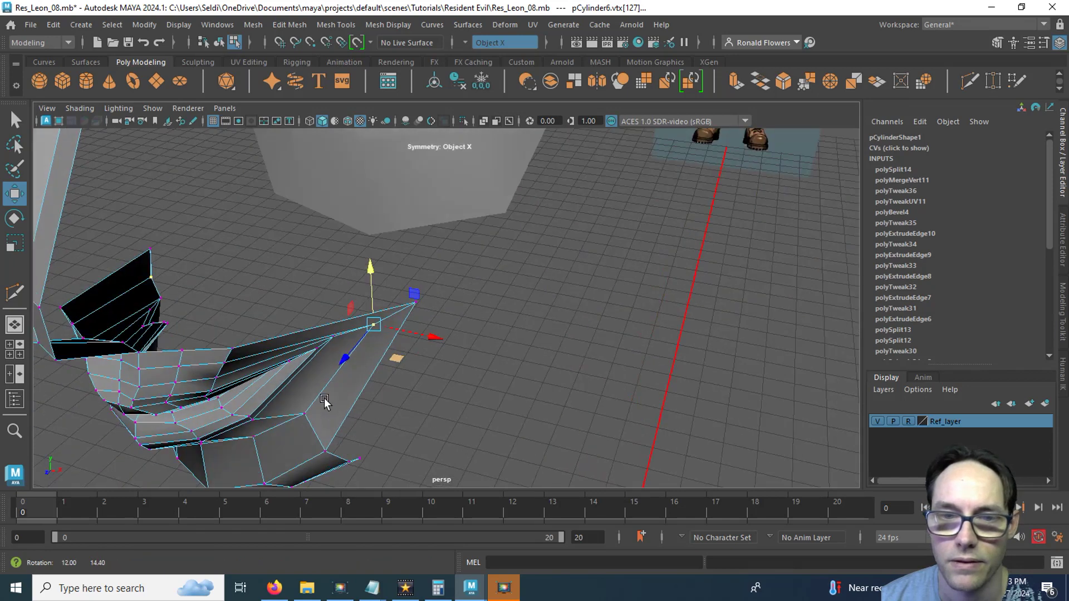
pyautogui.click(416, 303)
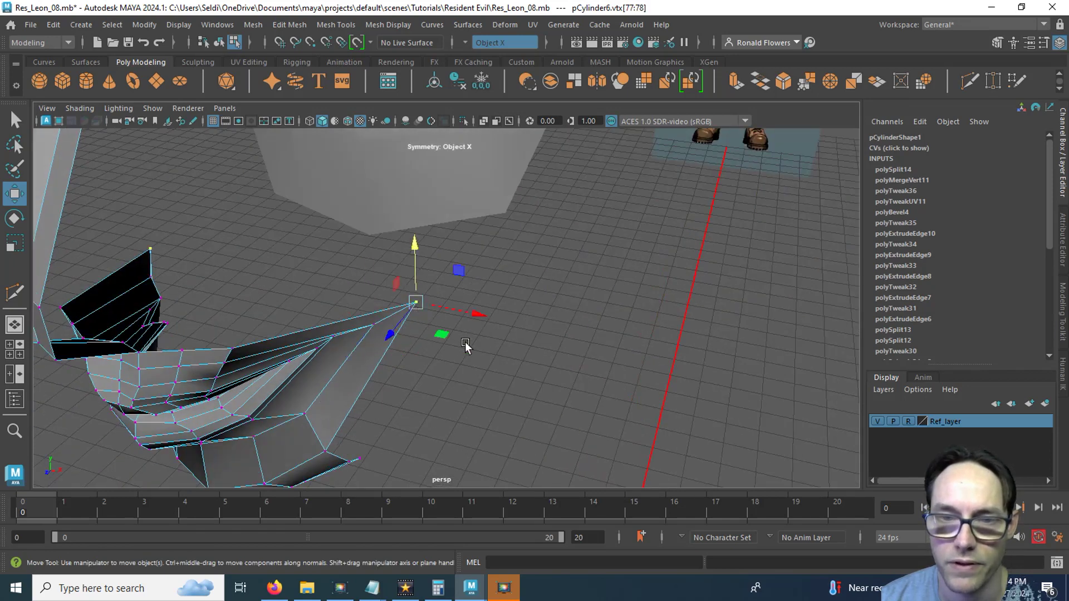
pyautogui.keyDown('shift'); pyautogui.click(373, 325); pyautogui.keyUp('shift')
pyautogui.moveTo(443, 324); pyautogui.dragTo(330, 410)
pyautogui.click(445, 363)
pyautogui.click(436, 307)
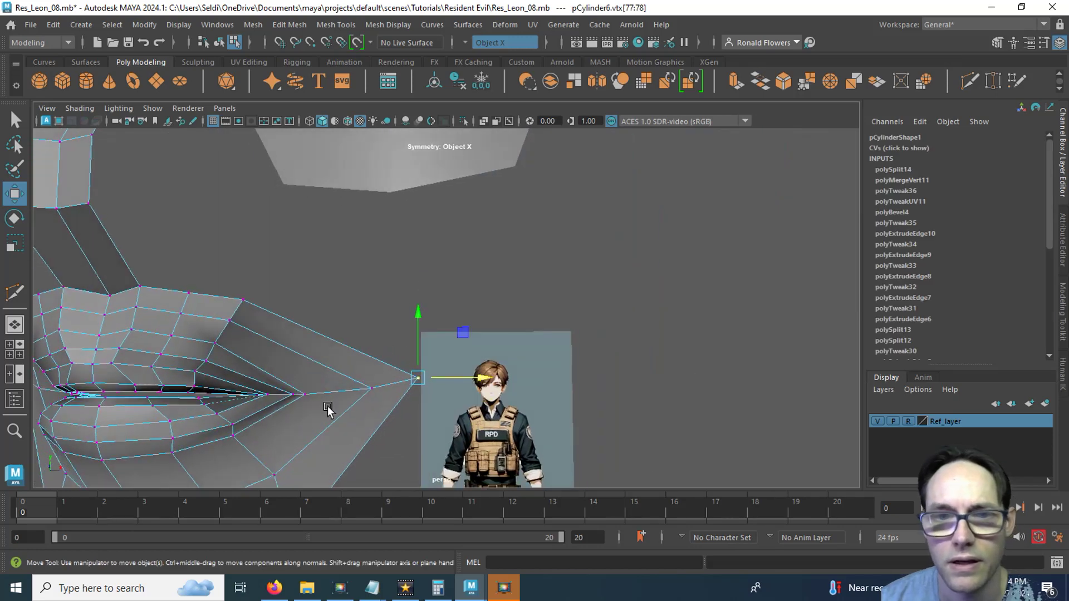
# Select the vertical centre edge at the nose tip and pull it forward to round the front.
pyautogui.keyDown('alt'); pyautogui.moveTo(329, 411); pyautogui.dragTo(434, 293, button='middle'); pyautogui.keyUp('alt')
pyautogui.keyDown('alt'); pyautogui.moveTo(434, 293); pyautogui.dragTo(407, 333); pyautogui.keyUp('alt')
pyautogui.click(415, 277)
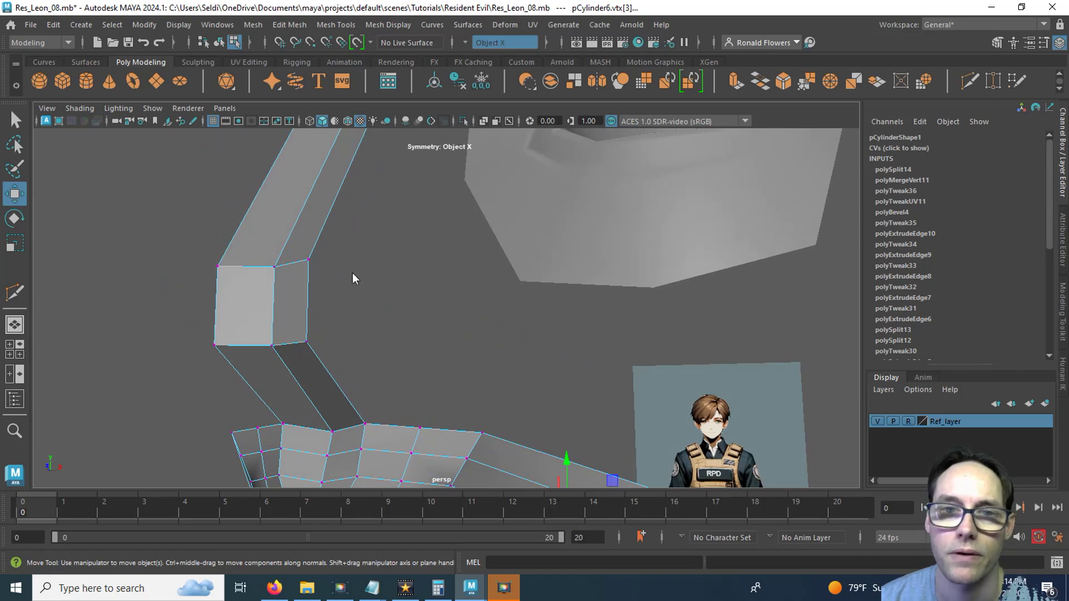
pyautogui.moveTo(352, 192); pyautogui.dragTo(346, 157, button='right')
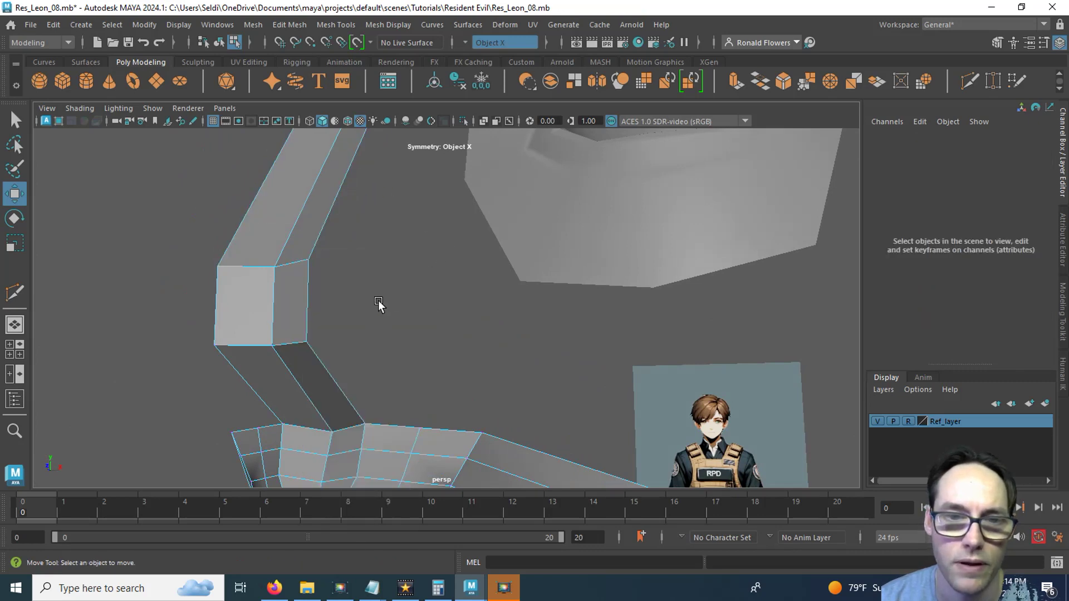
pyautogui.keyDown('alt'); pyautogui.moveTo(379, 299); pyautogui.dragTo(335, 297); pyautogui.keyUp('alt')
pyautogui.click(207, 306)
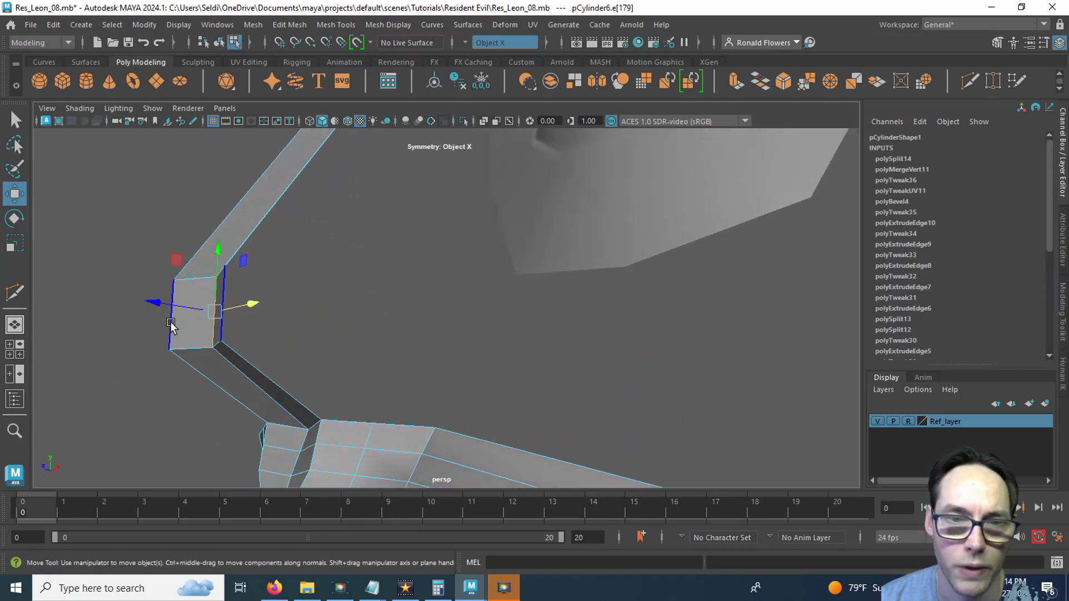
pyautogui.moveTo(154, 303); pyautogui.dragTo(137, 297)
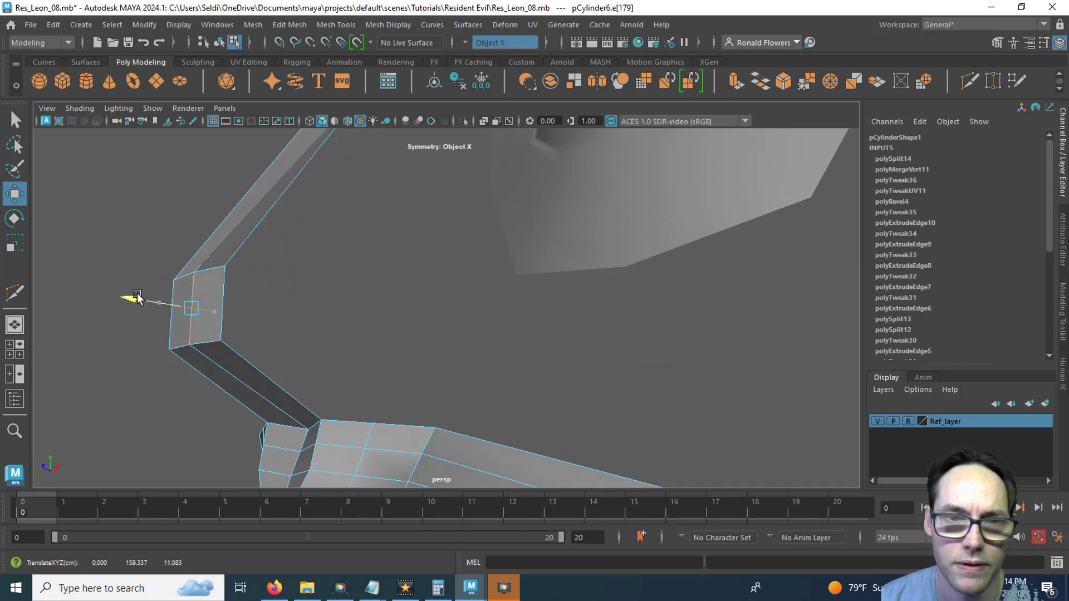
# Select the centre vertex at the top of the nose bridge and pull it forward.
pyautogui.keyDown('alt'); pyautogui.moveTo(233, 238); pyautogui.dragTo(330, 336); pyautogui.keyUp('alt')
pyautogui.moveTo(350, 193); pyautogui.dragTo(349, 270, button='right')
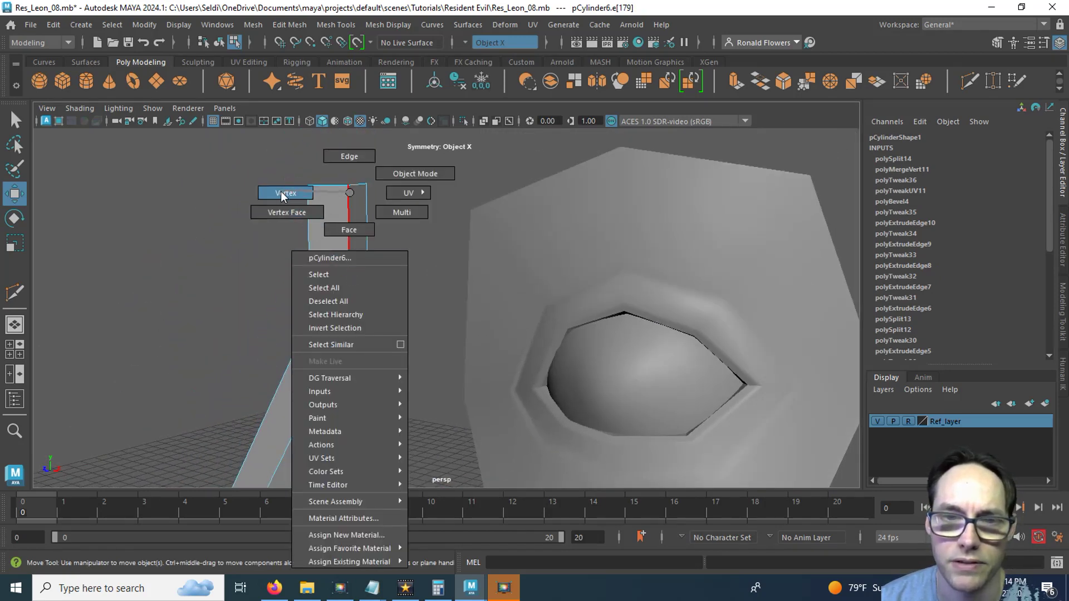
pyautogui.moveTo(283, 195); pyautogui.dragTo(284, 196, button='right')
pyautogui.moveTo(309, 326); pyautogui.dragTo(290, 330)
pyautogui.click(347, 195)
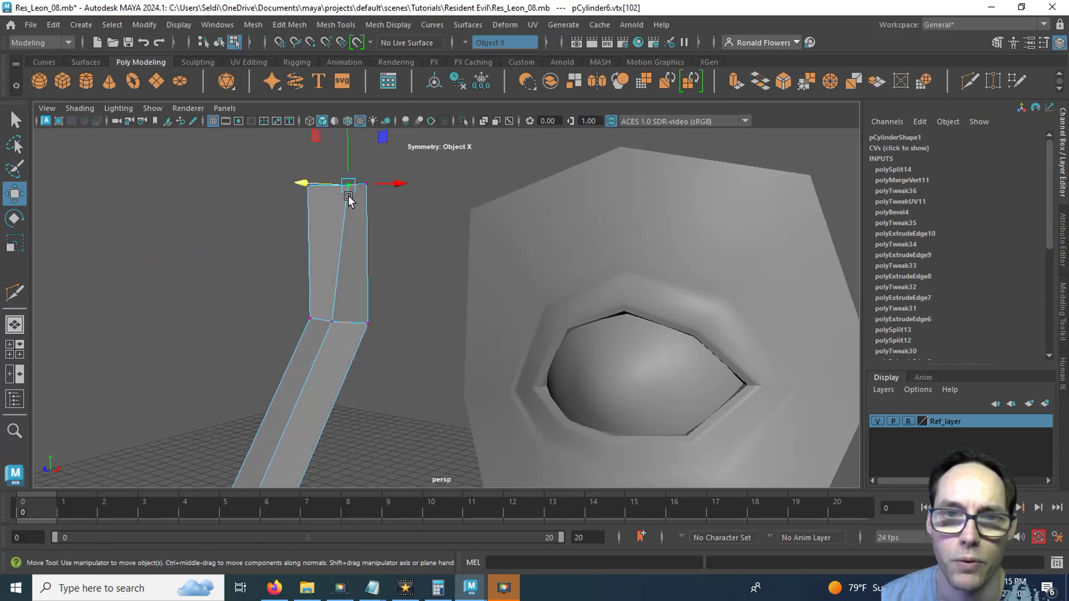
pyautogui.moveTo(314, 184); pyautogui.dragTo(300, 182)
pyautogui.keyDown('alt'); pyautogui.moveTo(344, 245); pyautogui.dragTo(299, 245); pyautogui.keyUp('alt')
pyautogui.moveTo(288, 192); pyautogui.dragTo(366, 313)
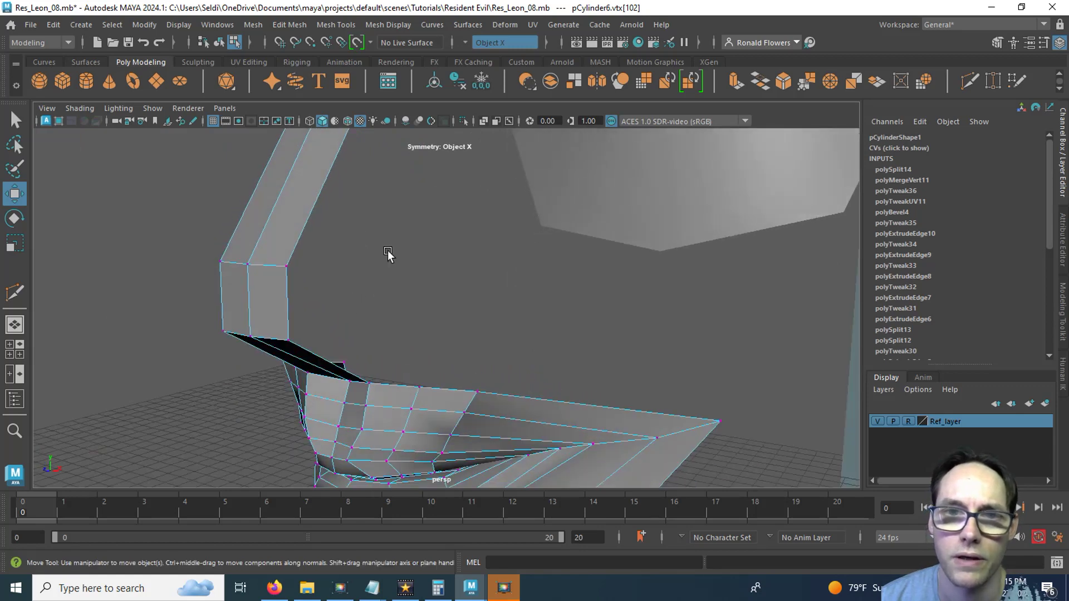
# Extrude the outer side edges of the nose tip and move the new edges outward symmetrically.
pyautogui.rightClick(388, 193)
pyautogui.moveTo(386, 203); pyautogui.dragTo(390, 159, button='right')
pyautogui.click(249, 300)
pyautogui.keyDown('alt'); pyautogui.moveTo(279, 301); pyautogui.dragTo(400, 291); pyautogui.keyUp('alt')
pyautogui.doubleClick(333, 226)
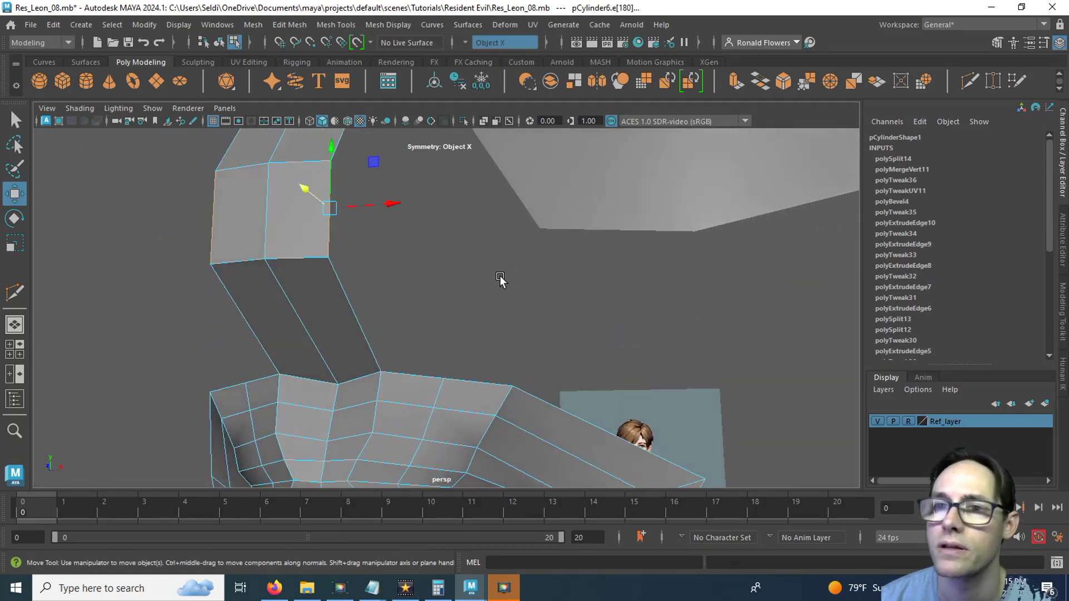
pyautogui.click(736, 89)
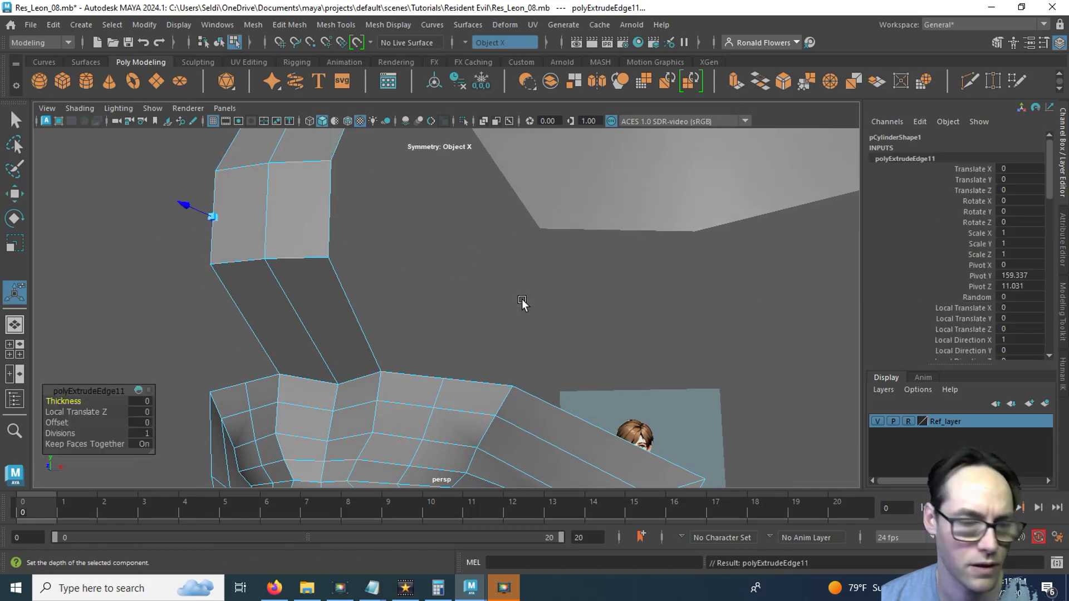
pyautogui.press('w')
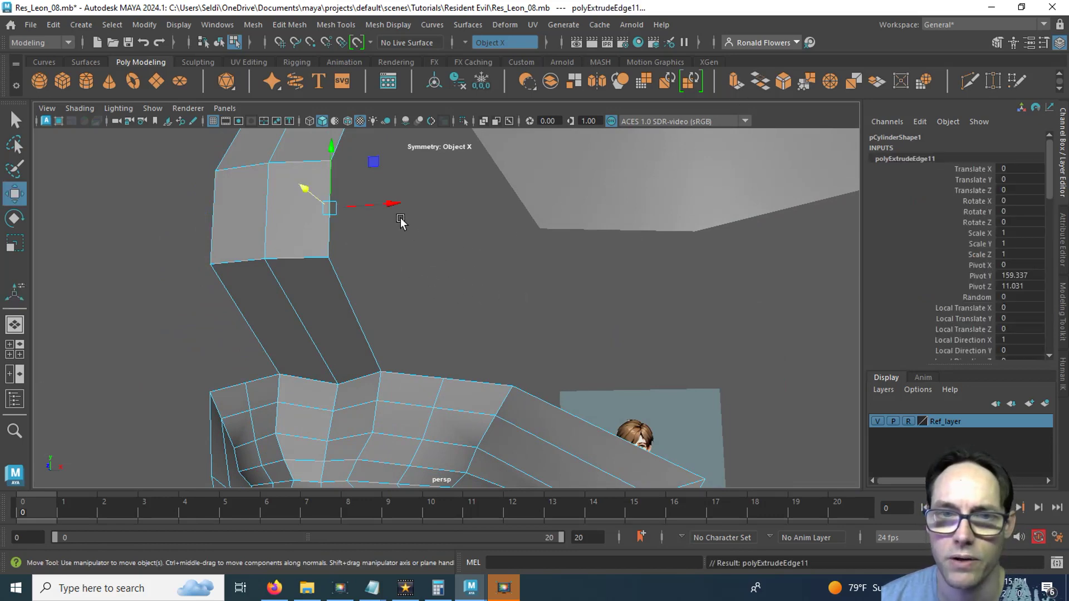
pyautogui.moveTo(394, 205); pyautogui.dragTo(495, 201)
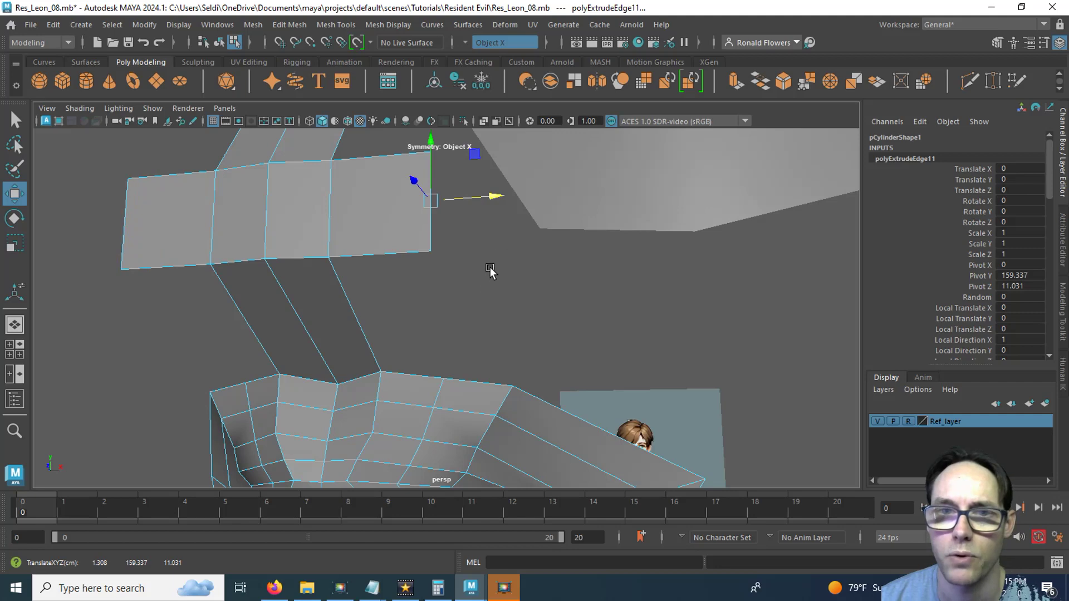
# Move the extruded nose-side edges back toward the face and slightly outward, then fine-tune their depth against the side reference.
pyautogui.moveTo(415, 184); pyautogui.dragTo(518, 261)
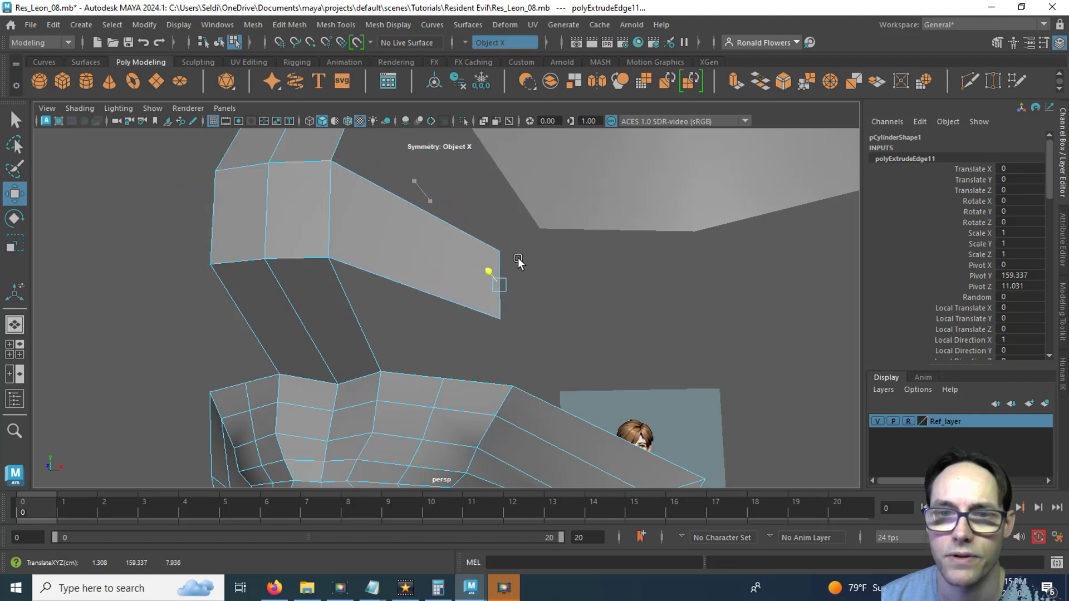
pyautogui.keyDown('alt'); pyautogui.moveTo(434, 303); pyautogui.dragTo(582, 298); pyautogui.keyUp('alt')
pyautogui.moveTo(504, 301); pyautogui.dragTo(488, 309)
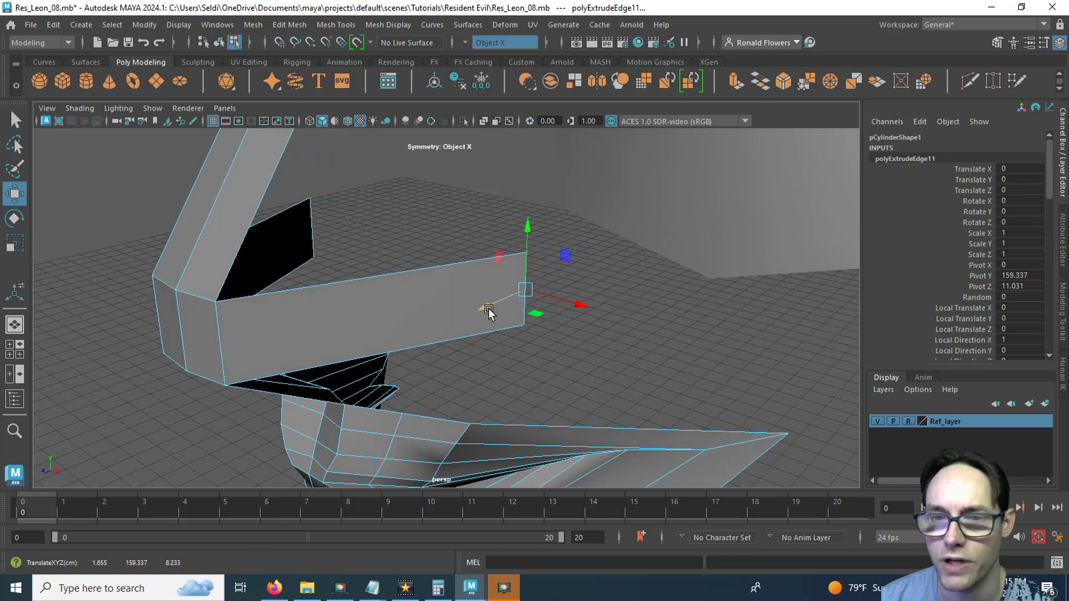
pyautogui.press('space')
pyautogui.press('space')
pyautogui.keyDown('alt'); pyautogui.moveTo(442, 253); pyautogui.dragTo(481, 423, button='middle'); pyautogui.keyUp('alt')
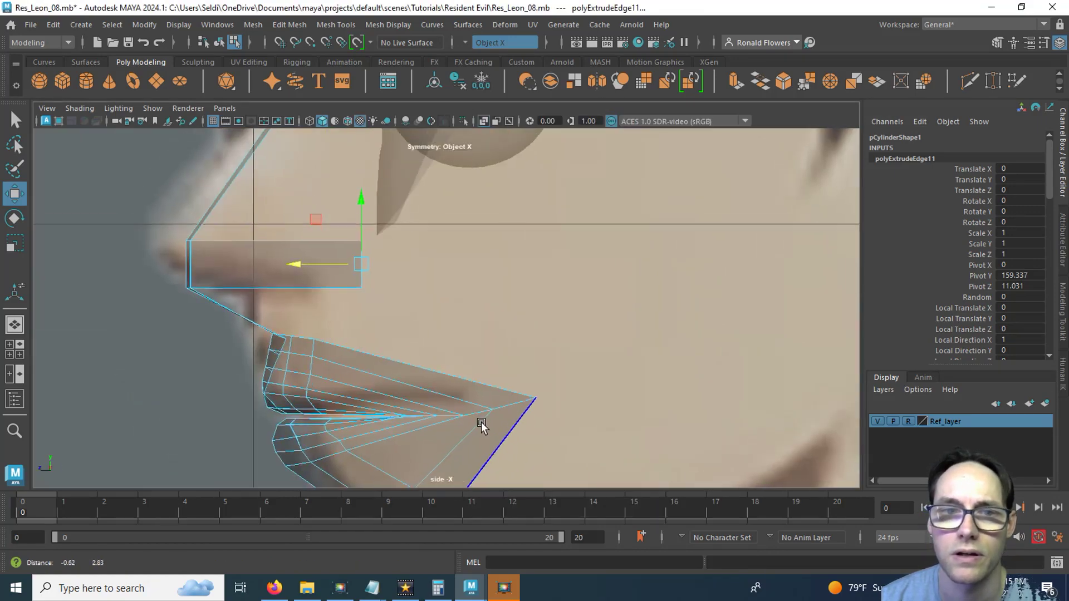
pyautogui.moveTo(376, 326); pyautogui.dragTo(359, 323, button='middle')
pyautogui.keyDown('alt'); pyautogui.moveTo(359, 323); pyautogui.dragTo(493, 325, button='middle'); pyautogui.keyUp('alt')
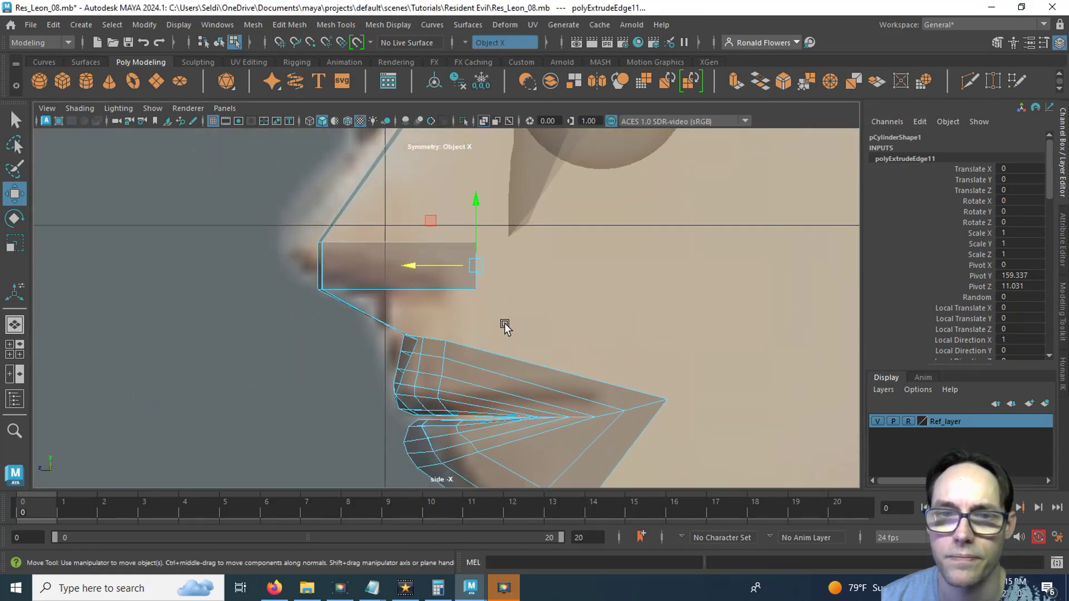
pyautogui.press('space')
pyautogui.press('space')
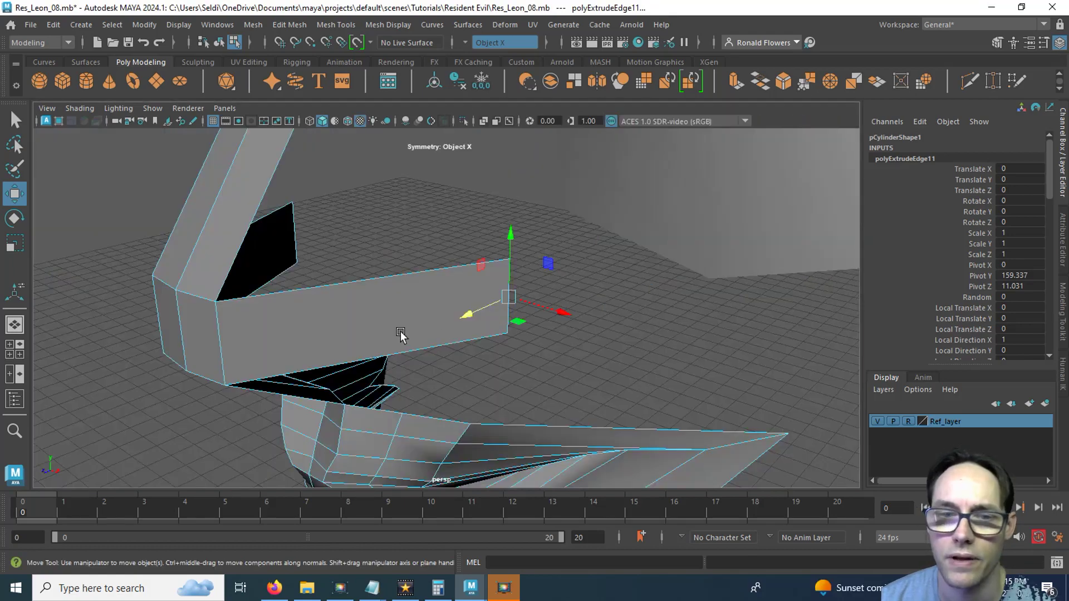
# Insert two horizontal edge loops with Multi-Cut across the strip between the nose tip and the upper lip.
pyautogui.keyDown('alt'); pyautogui.moveTo(354, 318); pyautogui.dragTo(403, 272); pyautogui.keyUp('alt')
pyautogui.keyDown('alt'); pyautogui.moveTo(388, 242); pyautogui.dragTo(382, 321, button='middle'); pyautogui.keyUp('alt')
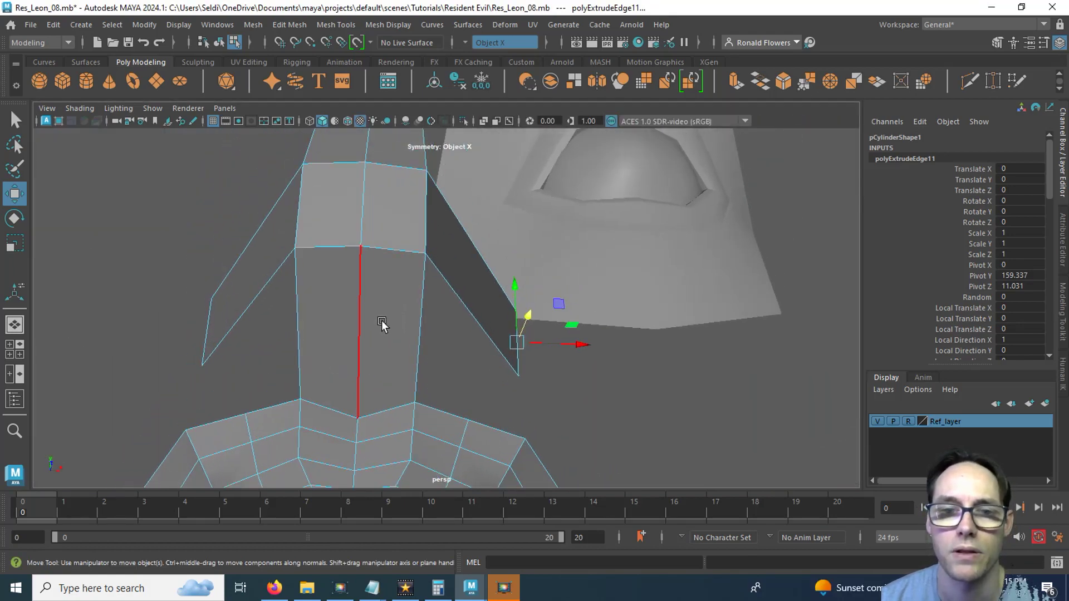
pyautogui.keyDown('alt'); pyautogui.moveTo(382, 323); pyautogui.dragTo(393, 293); pyautogui.keyUp('alt')
pyautogui.click(393, 294)
pyautogui.click(746, 208)
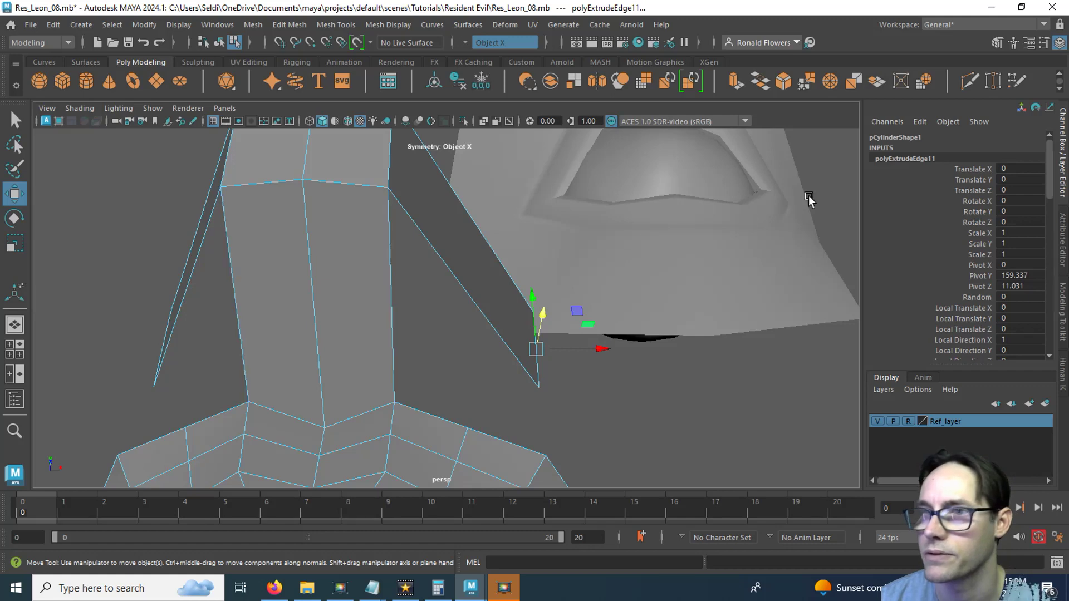
pyautogui.click(968, 81)
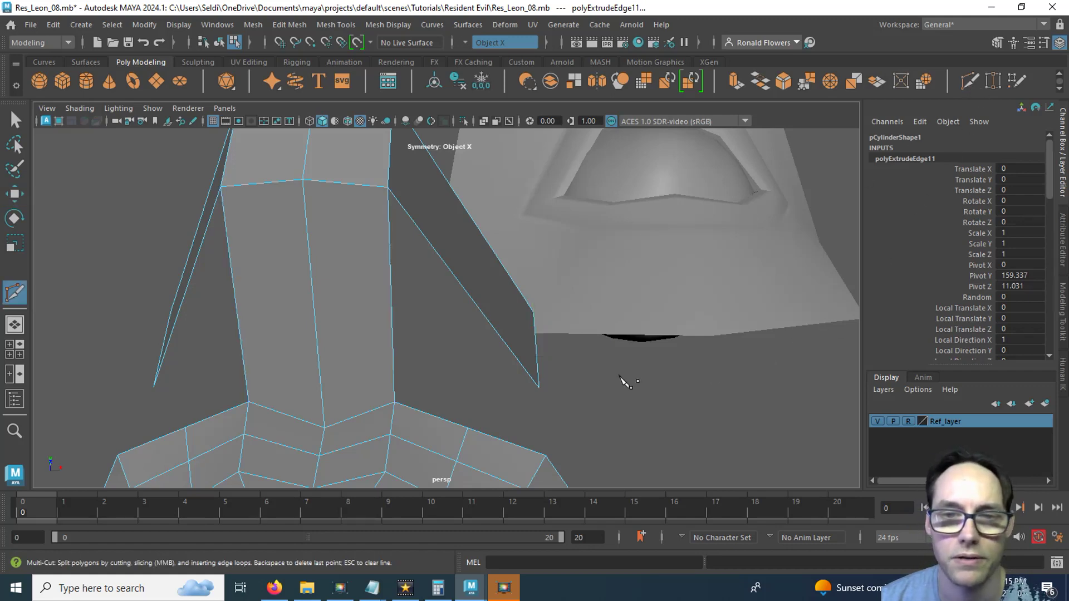
pyautogui.keyDown('ctrl'); pyautogui.click(384, 266); pyautogui.keyUp('ctrl')
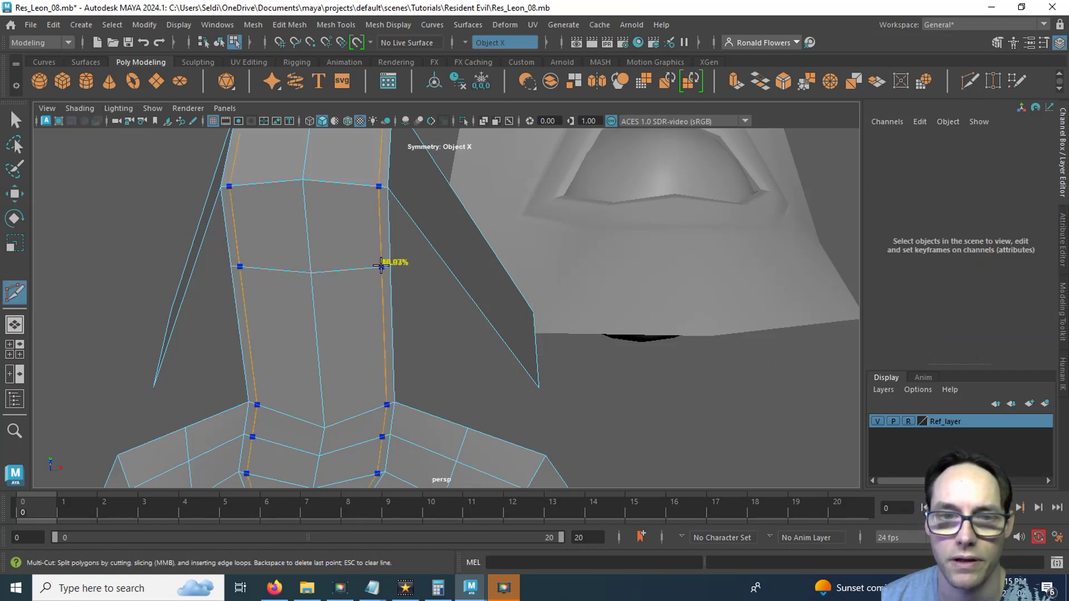
pyautogui.press('q')
# Move the middle side edges of the strip under the nose inward to narrow it between the nostrils.
pyautogui.click(386, 314)
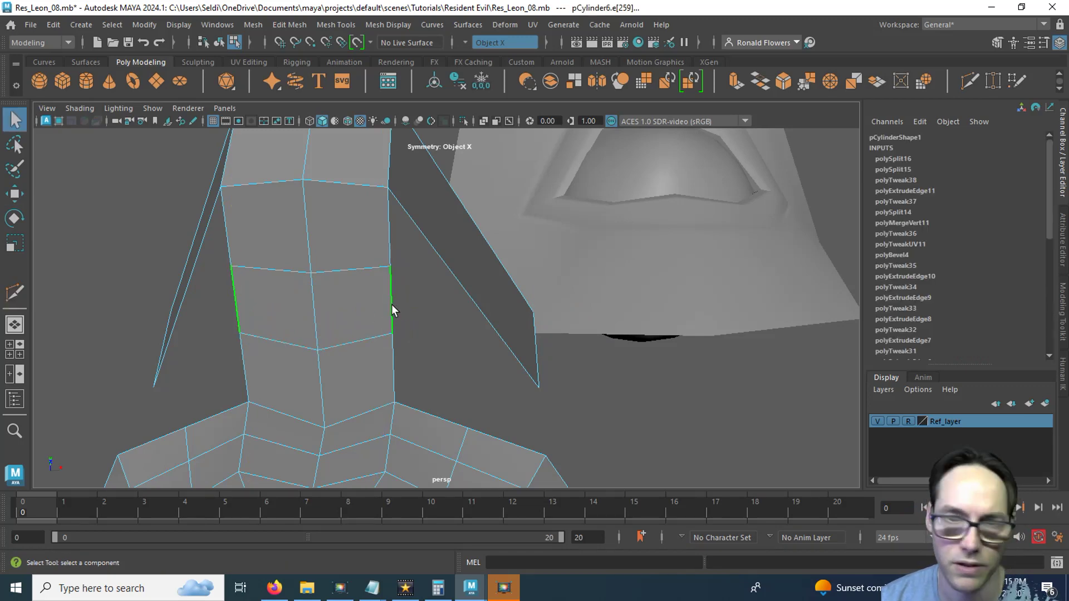
pyautogui.press('w')
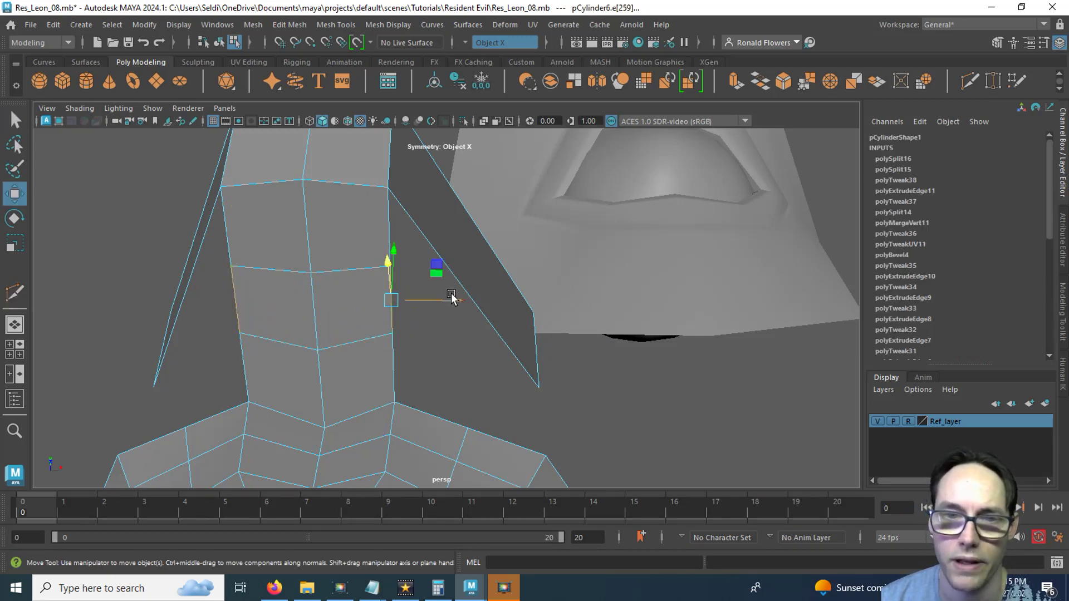
pyautogui.moveTo(451, 298); pyautogui.dragTo(412, 300)
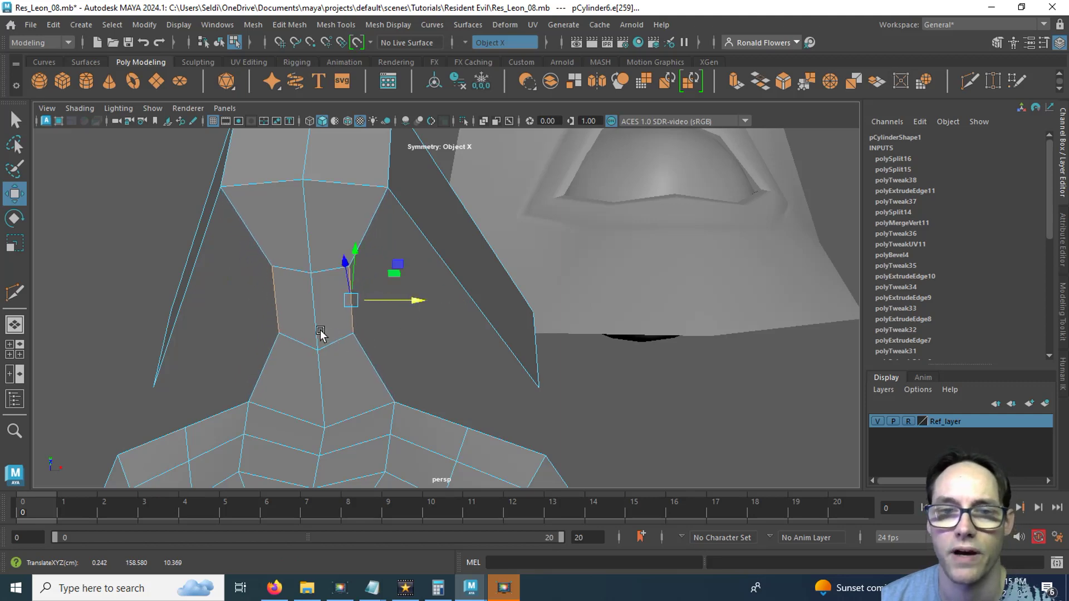
pyautogui.moveTo(320, 333)
pyautogui.keyDown('alt'); pyautogui.mouseDown()
pyautogui.moveTo(306, 327)
pyautogui.moveTo(329, 334)
pyautogui.mouseUp(); pyautogui.keyUp('alt')
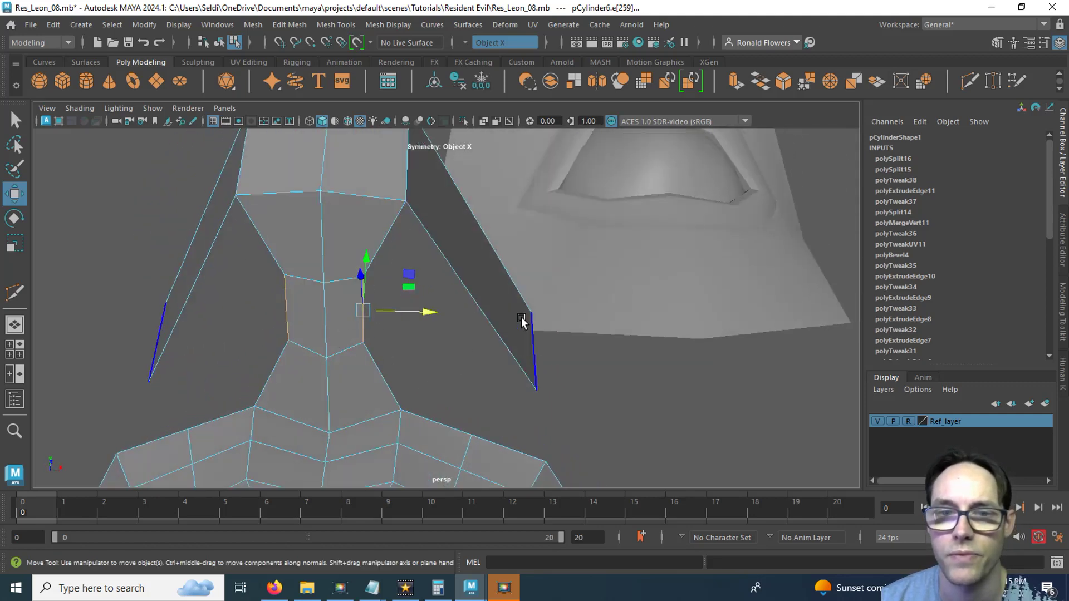
# Insert two vertical edge loops with Multi-Cut across the side faces extending from the nose tip.
pyautogui.keyDown('alt'); pyautogui.moveTo(522, 321); pyautogui.dragTo(432, 325); pyautogui.keyUp('alt')
pyautogui.click(969, 82)
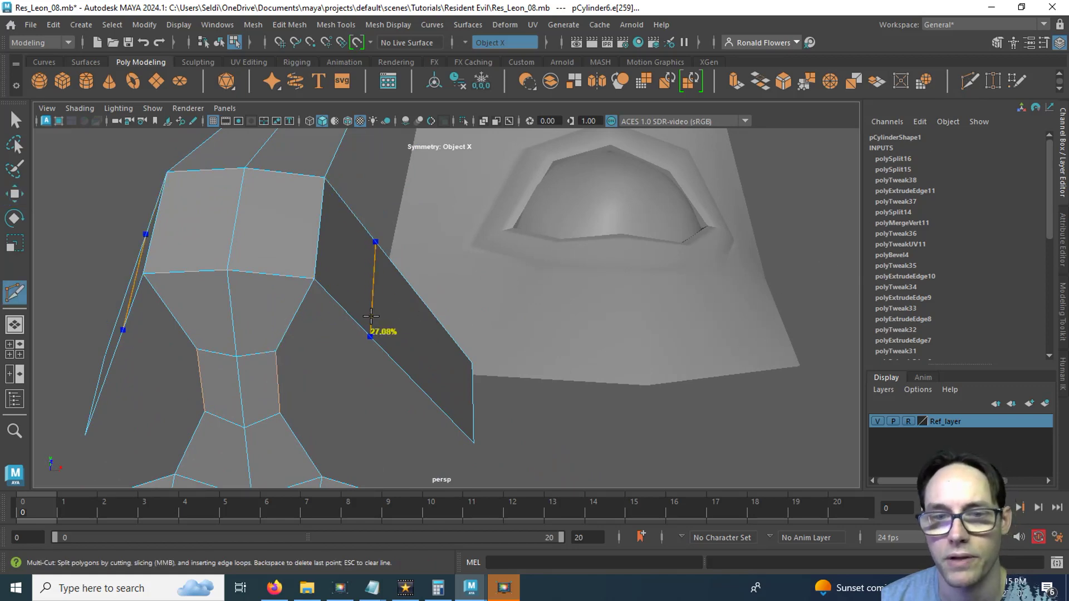
pyautogui.keyDown('ctrl'); pyautogui.click(371, 316); pyautogui.keyUp('ctrl')
pyautogui.keyDown('ctrl'); pyautogui.click(425, 303); pyautogui.keyUp('ctrl')
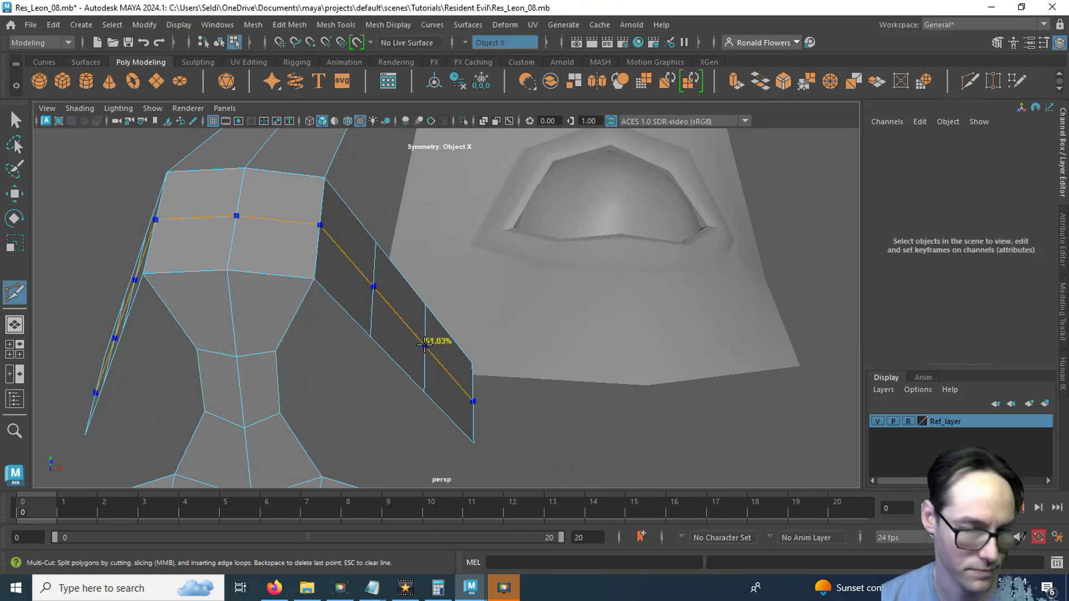
pyautogui.press('q')
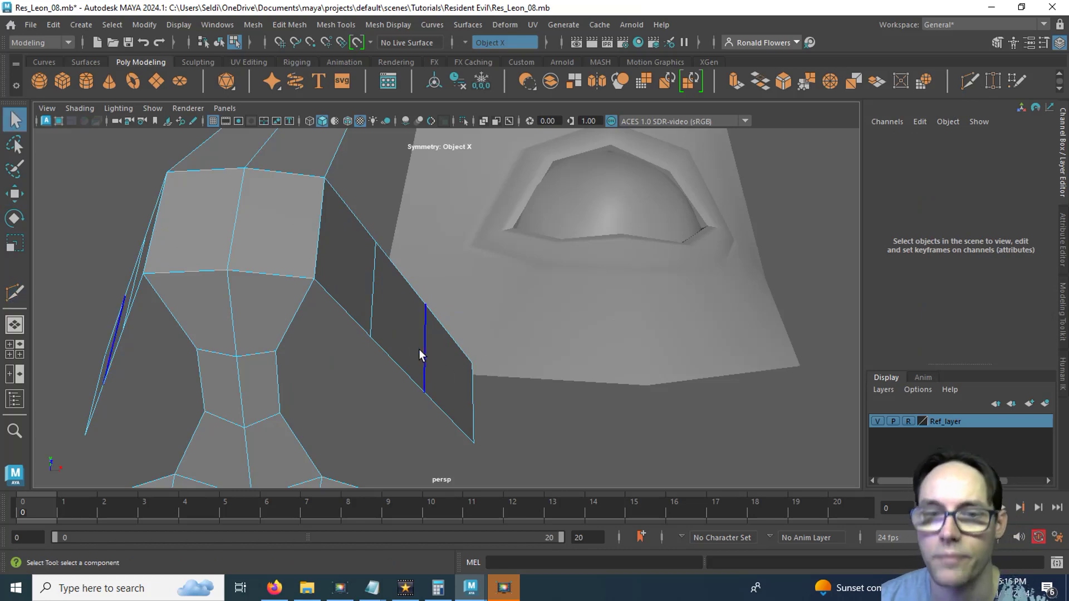
# Move the middle faces of the nose-side strips outward symmetrically, then shift their front vertical edges farther outward to round the nostril wings.
pyautogui.rightClick(409, 303)
pyautogui.click(409, 229)
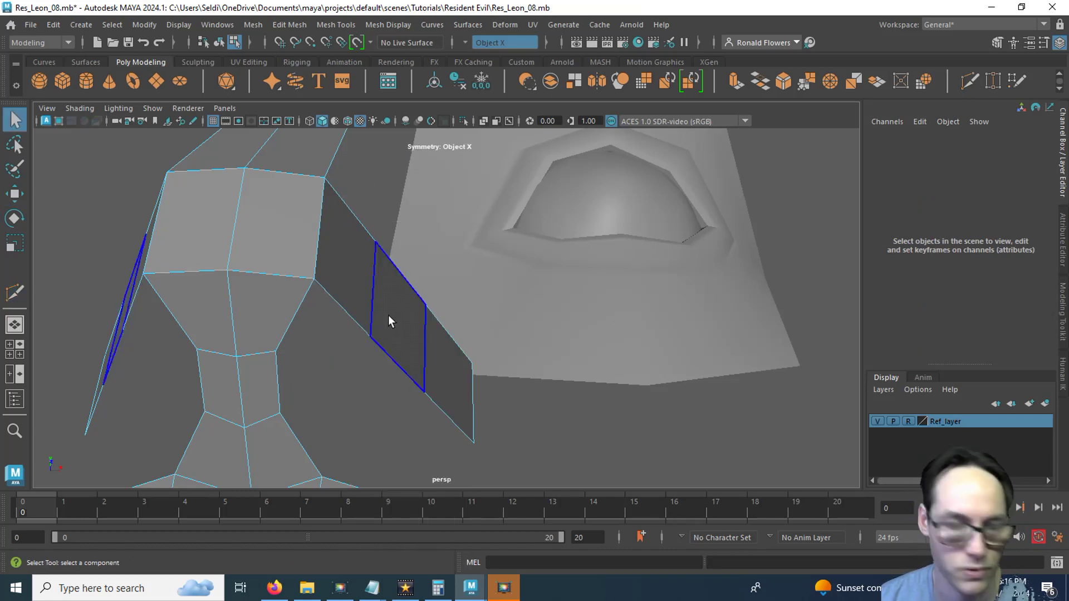
pyautogui.click(389, 317)
pyautogui.press('w')
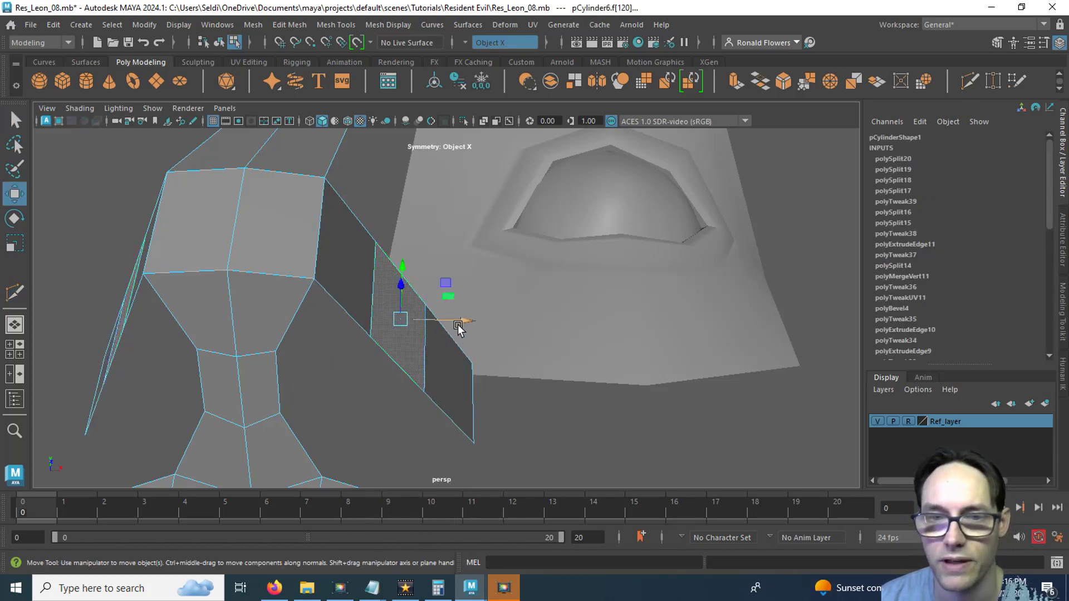
pyautogui.moveTo(457, 325); pyautogui.dragTo(489, 308)
pyautogui.moveTo(384, 270); pyautogui.dragTo(380, 159, button='right')
pyautogui.click(410, 284)
pyautogui.moveTo(447, 289); pyautogui.dragTo(461, 290)
# Raise the outer top corner vertices above the upper lip and move them outward, then move the neighbouring top-row vertices outward as well.
pyautogui.keyDown('alt'); pyautogui.moveTo(418, 259); pyautogui.dragTo(489, 301); pyautogui.keyUp('alt')
pyautogui.moveTo(487, 193); pyautogui.dragTo(437, 194, button='right')
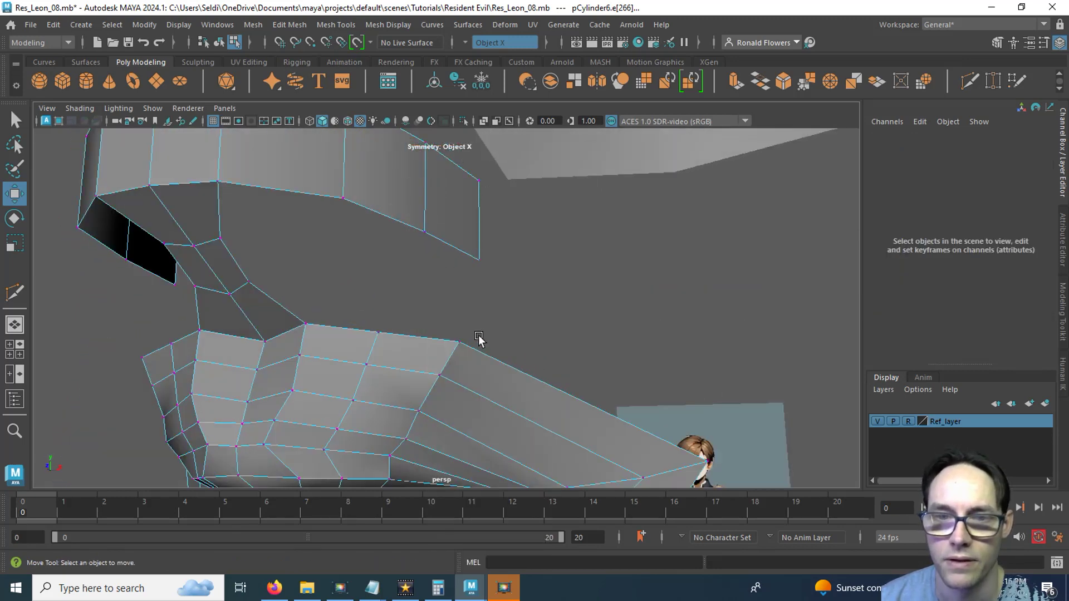
pyautogui.click(460, 341)
pyautogui.moveTo(460, 284); pyautogui.dragTo(461, 242)
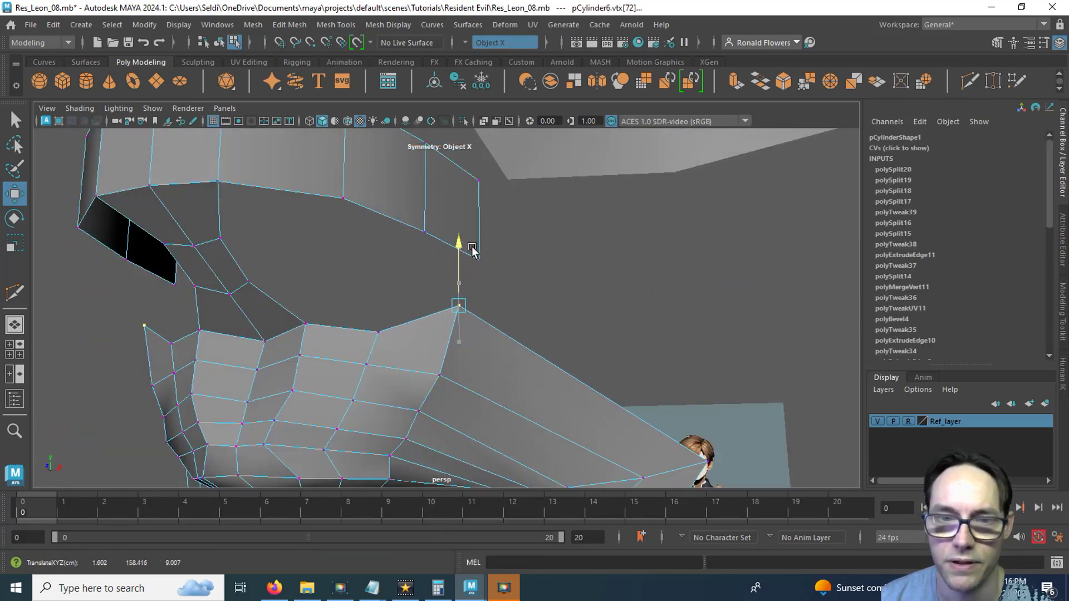
pyautogui.click(378, 333)
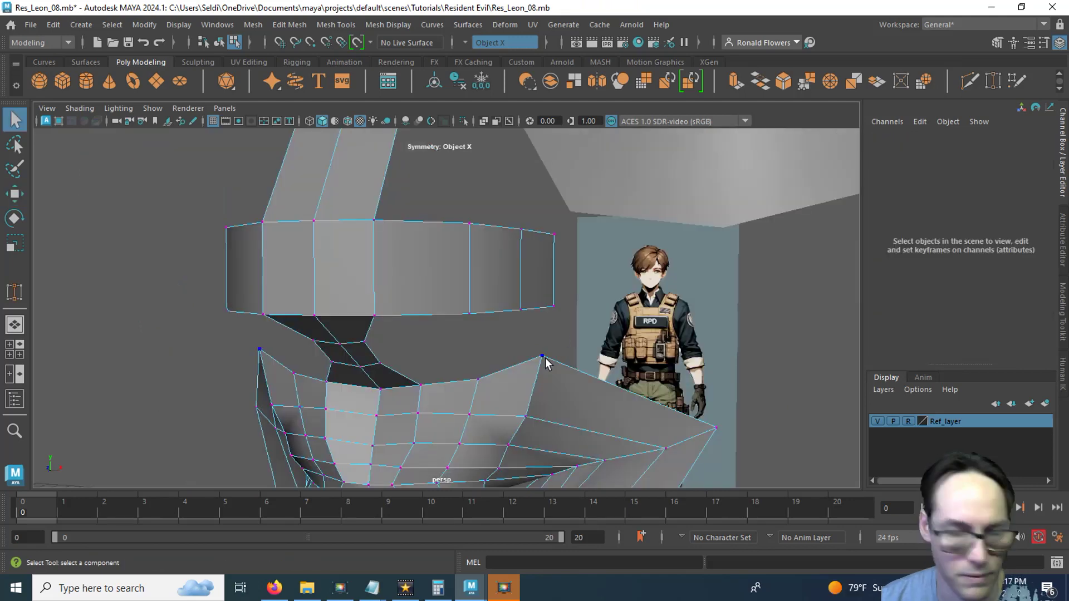
pyautogui.click(543, 357)
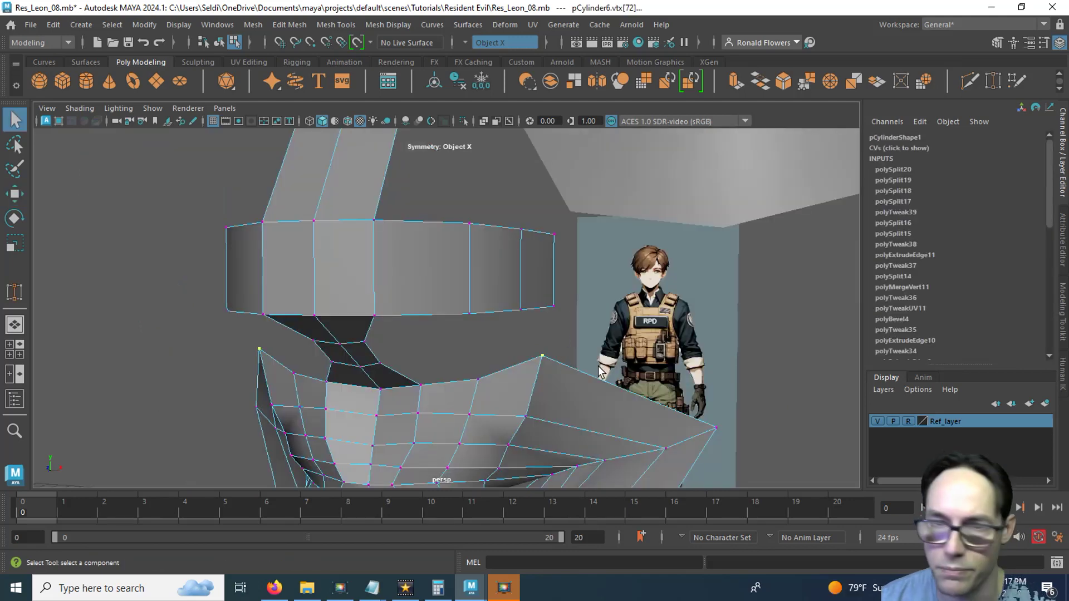
pyautogui.press('w')
pyautogui.moveTo(559, 358); pyautogui.dragTo(602, 361)
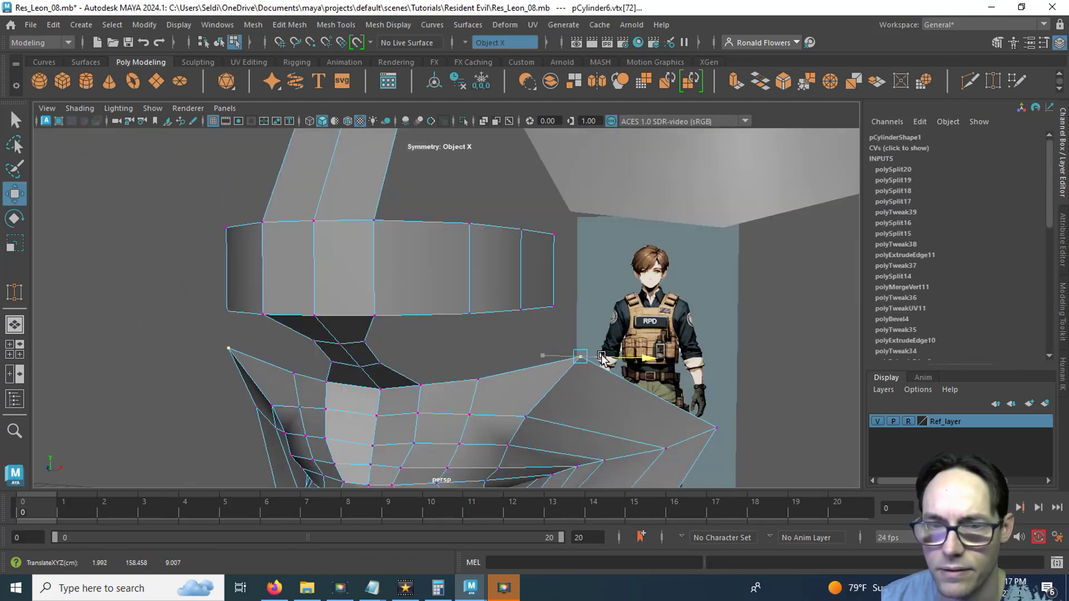
pyautogui.keyDown('alt'); pyautogui.moveTo(565, 427); pyautogui.dragTo(603, 406); pyautogui.keyUp('alt')
pyautogui.click(493, 371)
pyautogui.moveTo(529, 370); pyautogui.dragTo(497, 301)
# Move the end vertices of the nostril wings forward, then shift the lower and upper vertices of the adjacent column forward.
pyautogui.click(556, 317)
pyautogui.keyDown('shift'); pyautogui.click(558, 244); pyautogui.keyUp('shift')
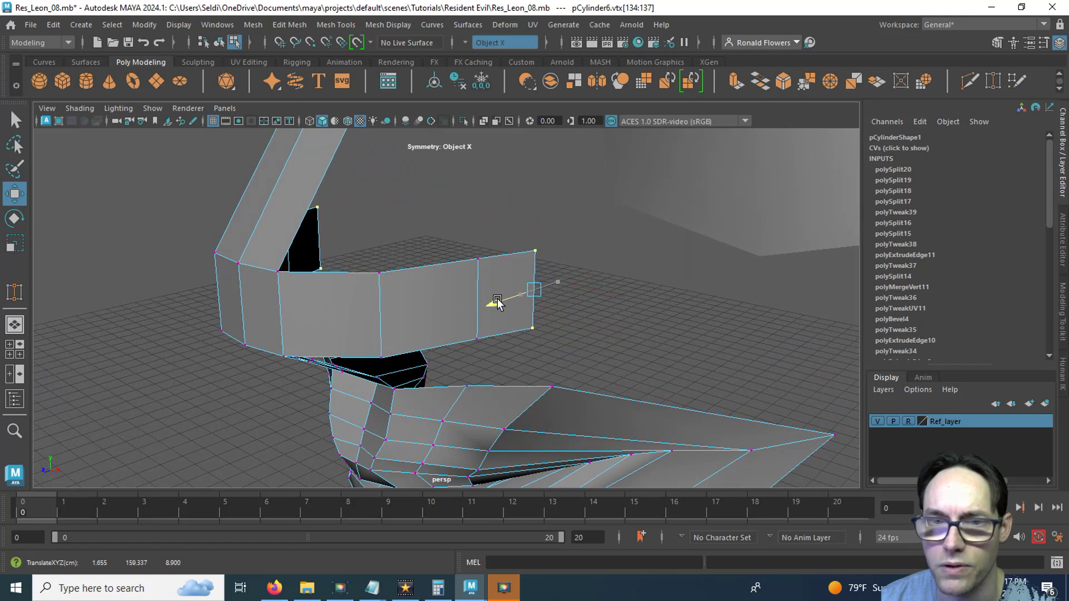
pyautogui.click(454, 261)
pyautogui.click(476, 338)
pyautogui.moveTo(446, 344); pyautogui.dragTo(423, 353)
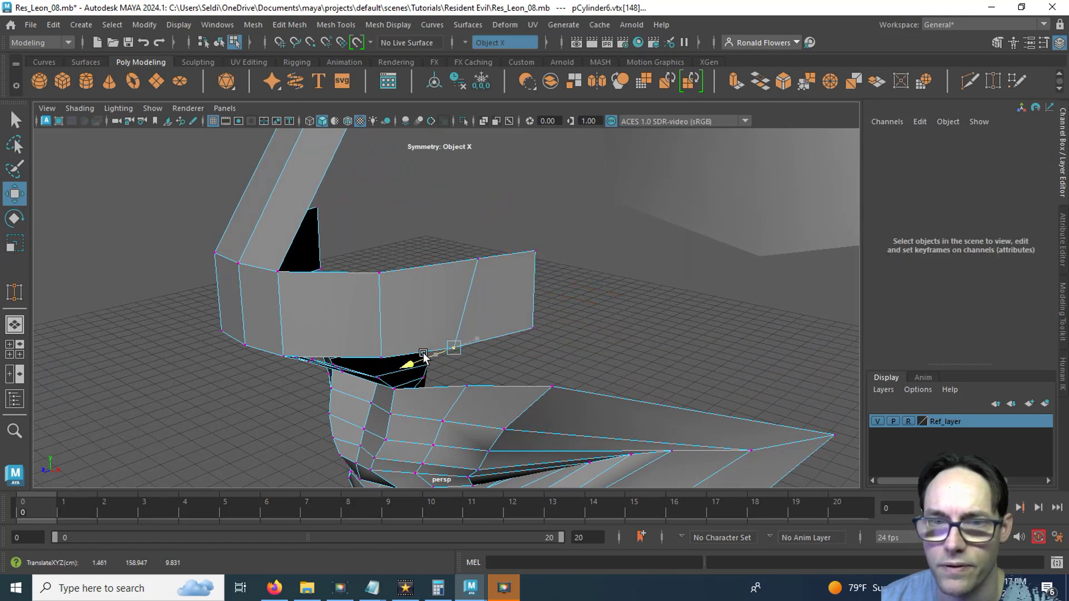
pyautogui.click(477, 258)
pyautogui.moveTo(440, 268); pyautogui.dragTo(477, 346)
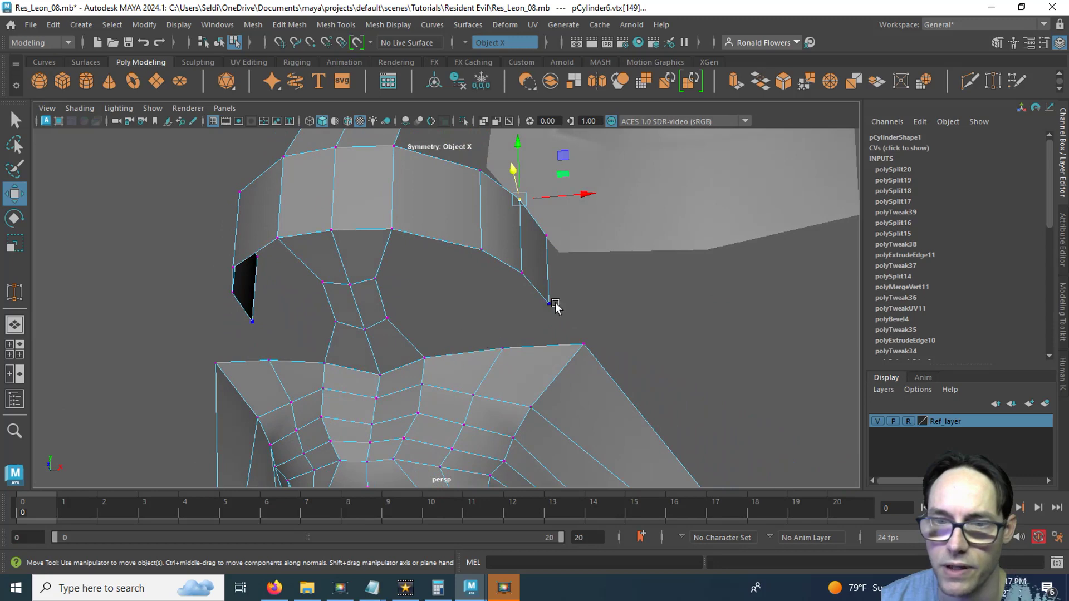
# Target-weld the lower end vertex of the nostril wing to the top-row vertex above the upper lip.
pyautogui.click(549, 303)
pyautogui.click(503, 349)
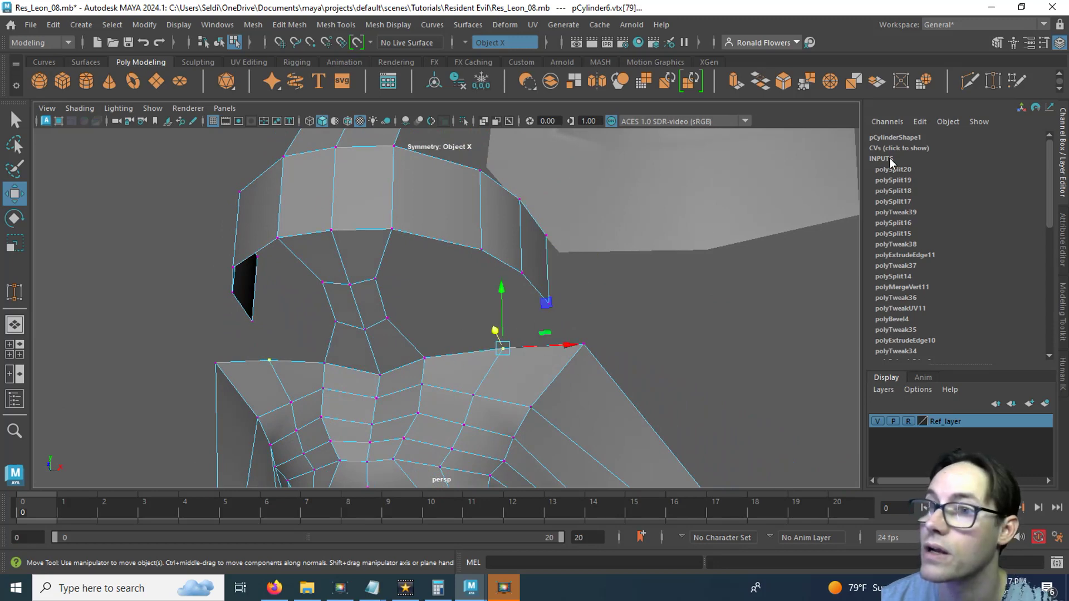
pyautogui.click(992, 84)
pyautogui.click(553, 302)
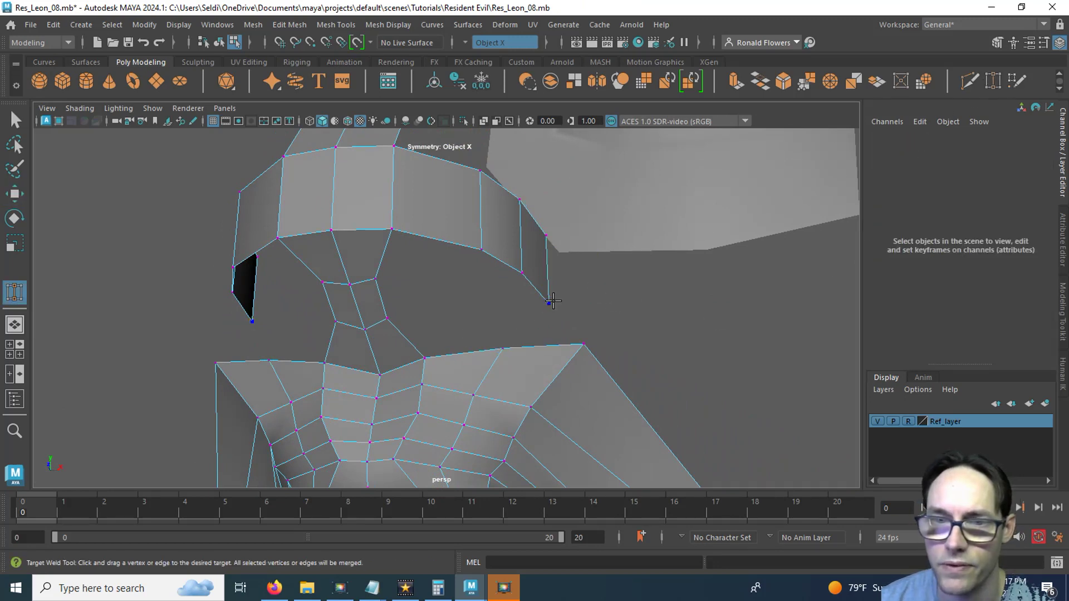
pyautogui.moveTo(481, 352); pyautogui.dragTo(482, 352)
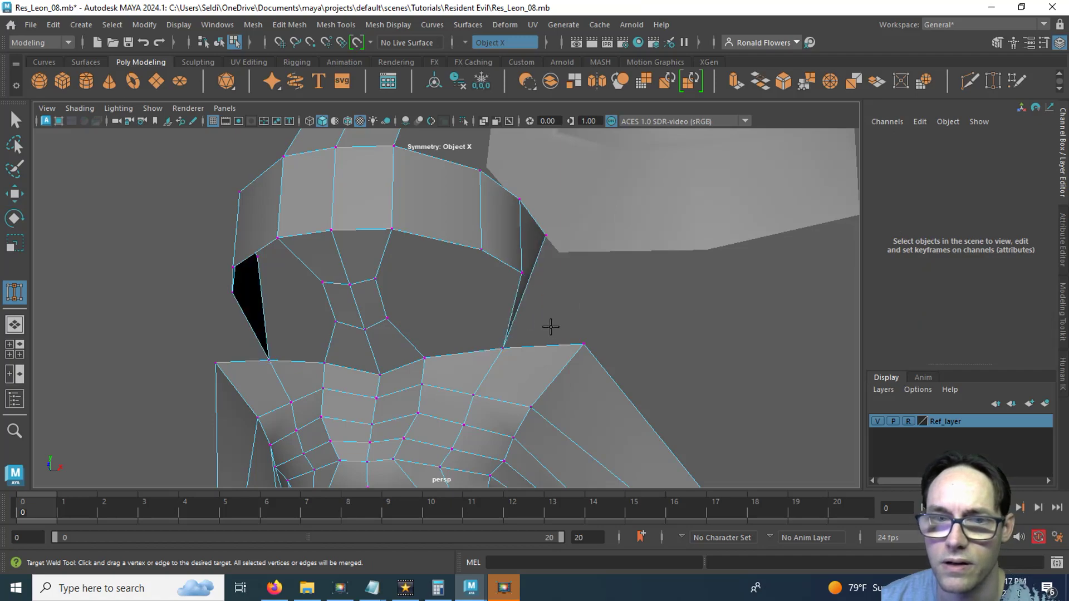
# Raise the welded vertex joining the nostril wing to the upper lip slightly.
pyautogui.keyDown('alt'); pyautogui.moveTo(554, 322); pyautogui.dragTo(455, 361); pyautogui.keyUp('alt')
pyautogui.press('q')
pyautogui.click(505, 259)
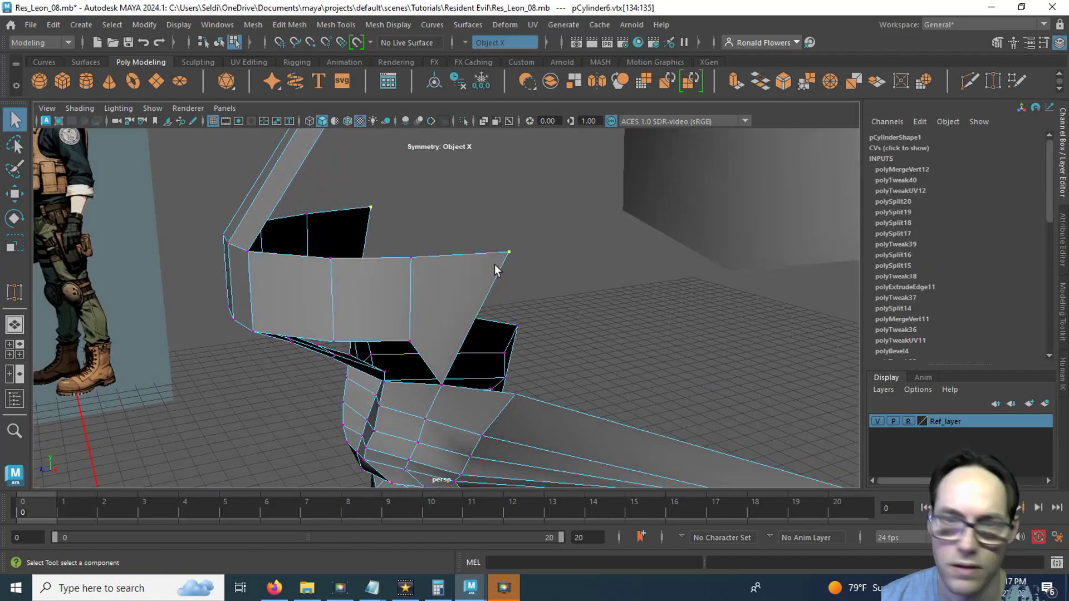
pyautogui.press('w')
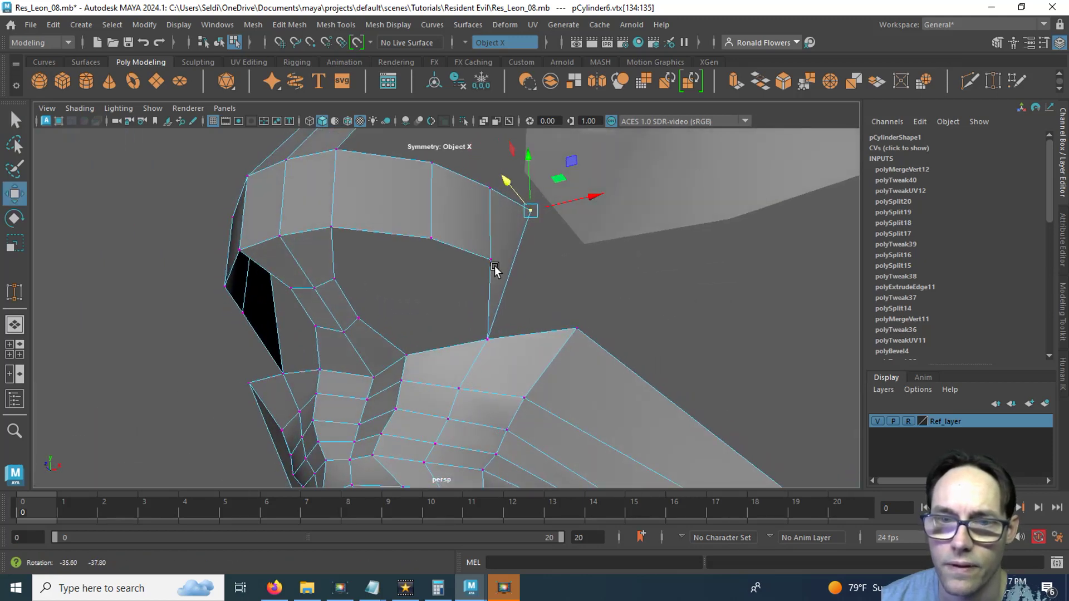
pyautogui.click(483, 332)
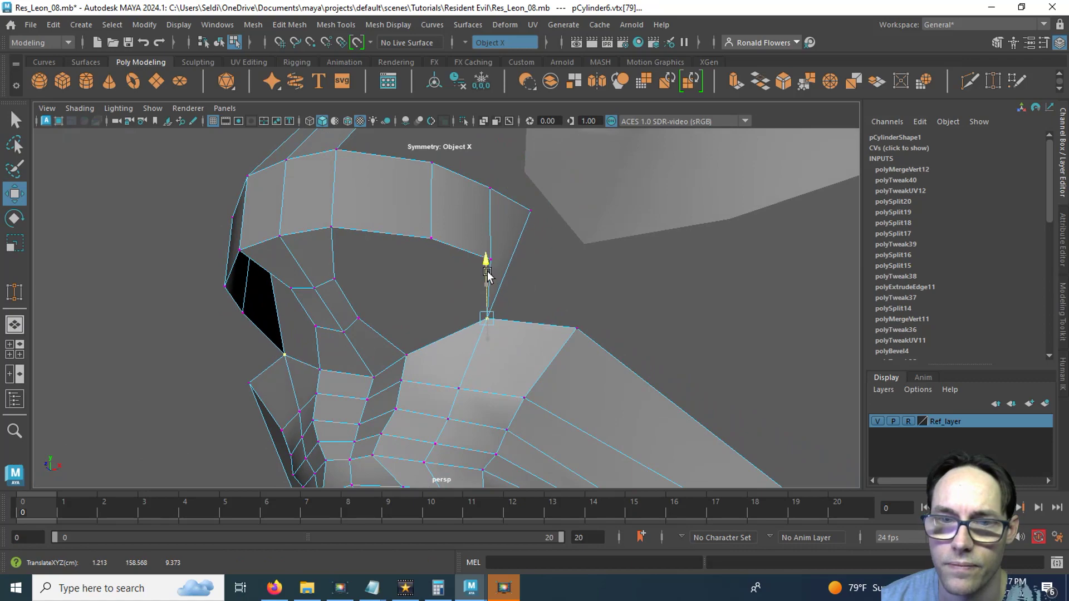
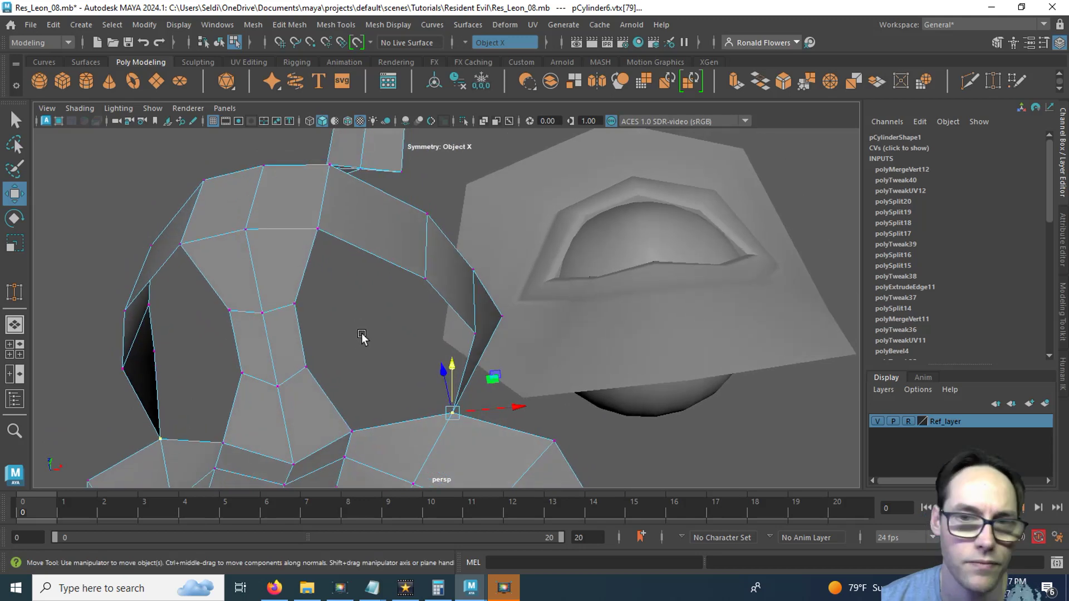
# Extrude the border edges around both nostril openings and fill the holes with Merge to Center.
pyautogui.moveTo(382, 193); pyautogui.dragTo(379, 161, button='right')
pyautogui.moveTo(403, 346)
pyautogui.keyDown('alt'); pyautogui.mouseDown()
pyautogui.moveTo(427, 367)
pyautogui.moveTo(405, 367)
pyautogui.mouseUp(); pyautogui.keyUp('alt')
pyautogui.click(398, 275)
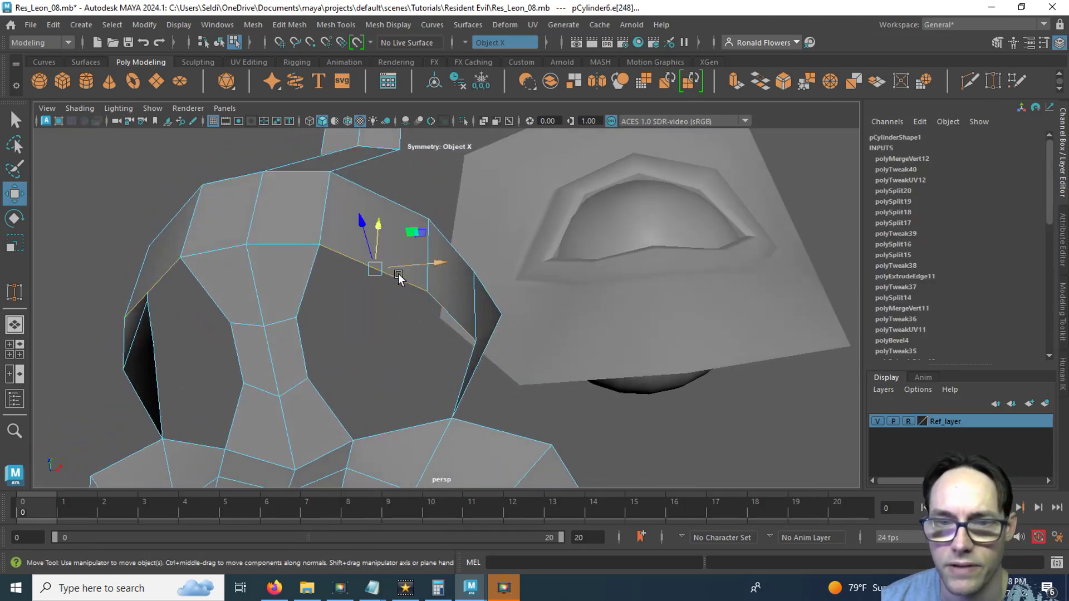
pyautogui.keyDown('shift'); pyautogui.click(451, 300); pyautogui.keyUp('shift')
pyautogui.keyDown('shift'); pyautogui.click(460, 361); pyautogui.keyUp('shift')
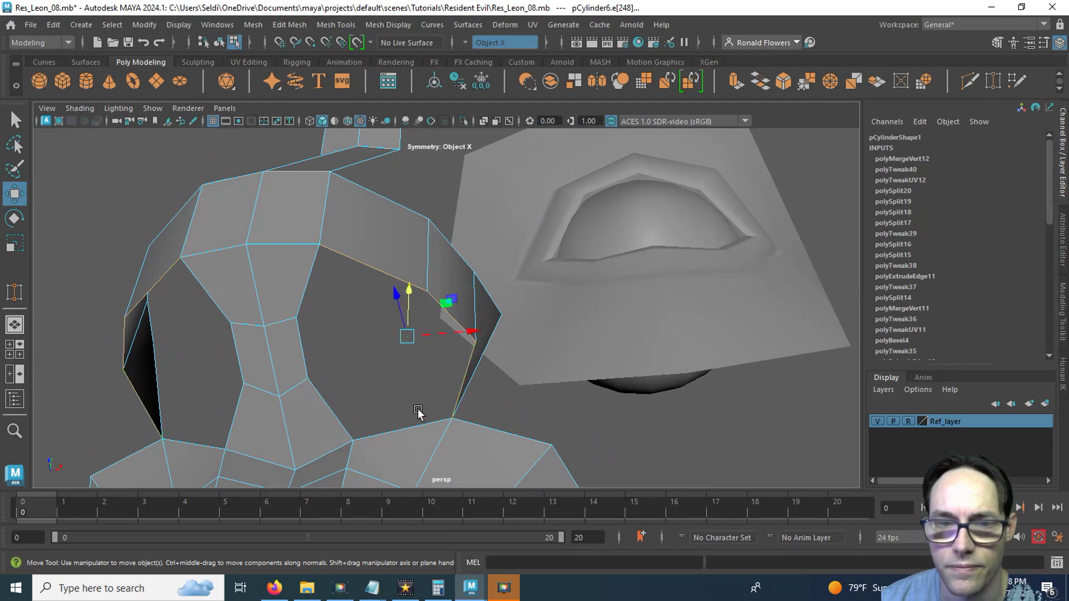
pyautogui.keyDown('shift'); pyautogui.click(409, 422); pyautogui.keyUp('shift')
pyautogui.keyDown('shift'); pyautogui.click(337, 409); pyautogui.keyUp('shift')
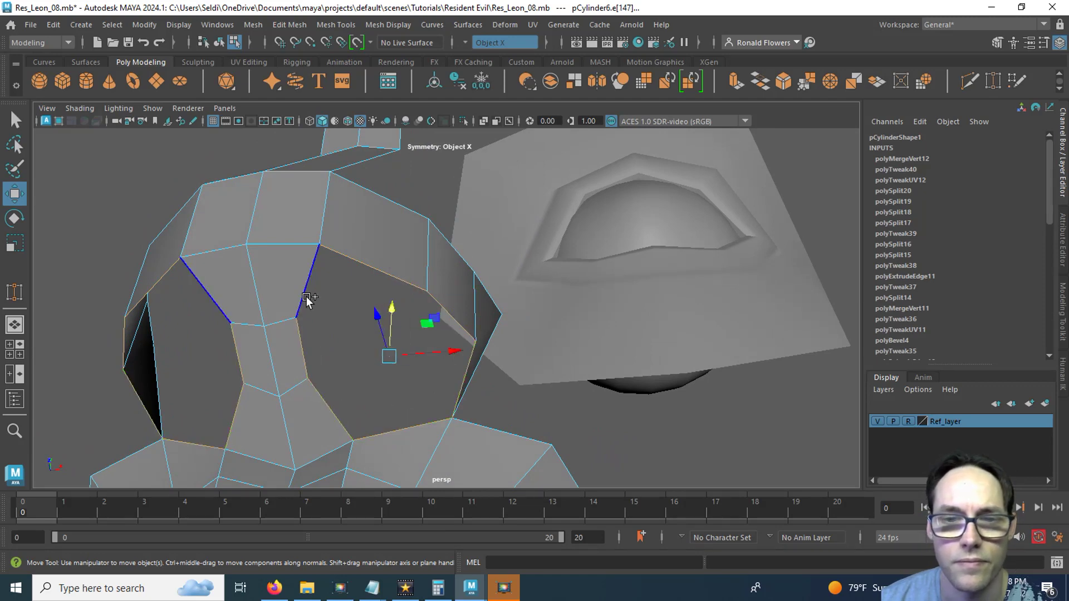
pyautogui.keyDown('alt'); pyautogui.moveTo(347, 376); pyautogui.dragTo(301, 326); pyautogui.keyUp('alt')
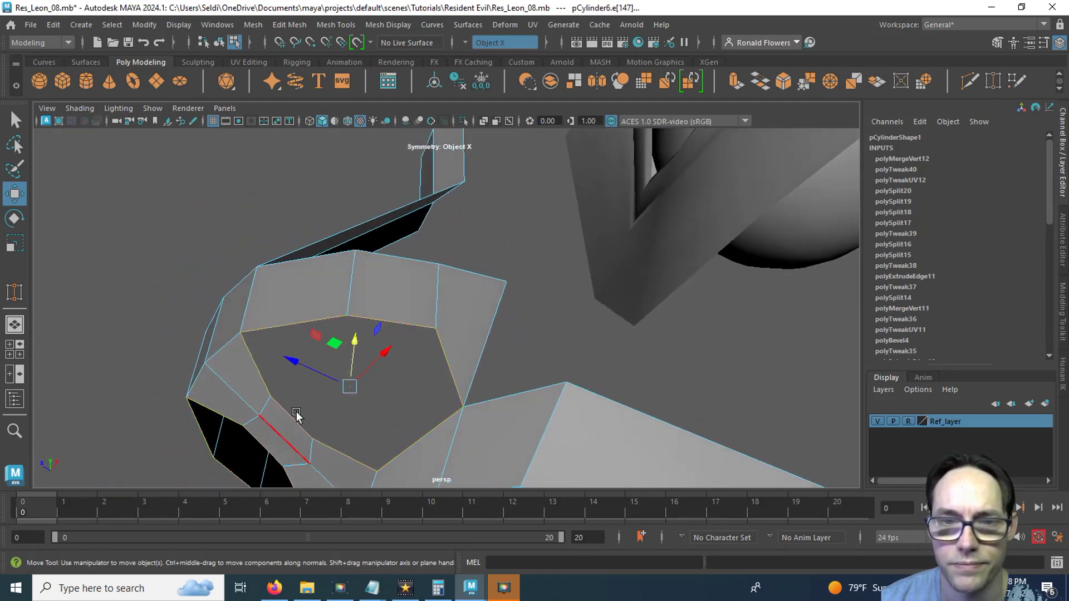
pyautogui.keyDown('alt'); pyautogui.moveTo(352, 423); pyautogui.dragTo(397, 377); pyautogui.keyUp('alt')
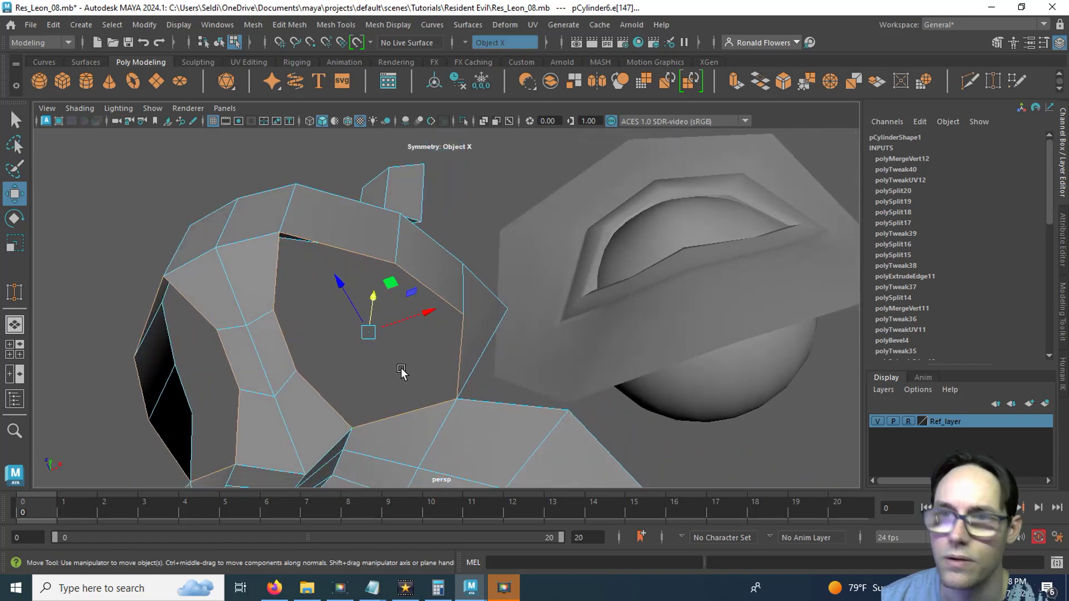
pyautogui.click(736, 82)
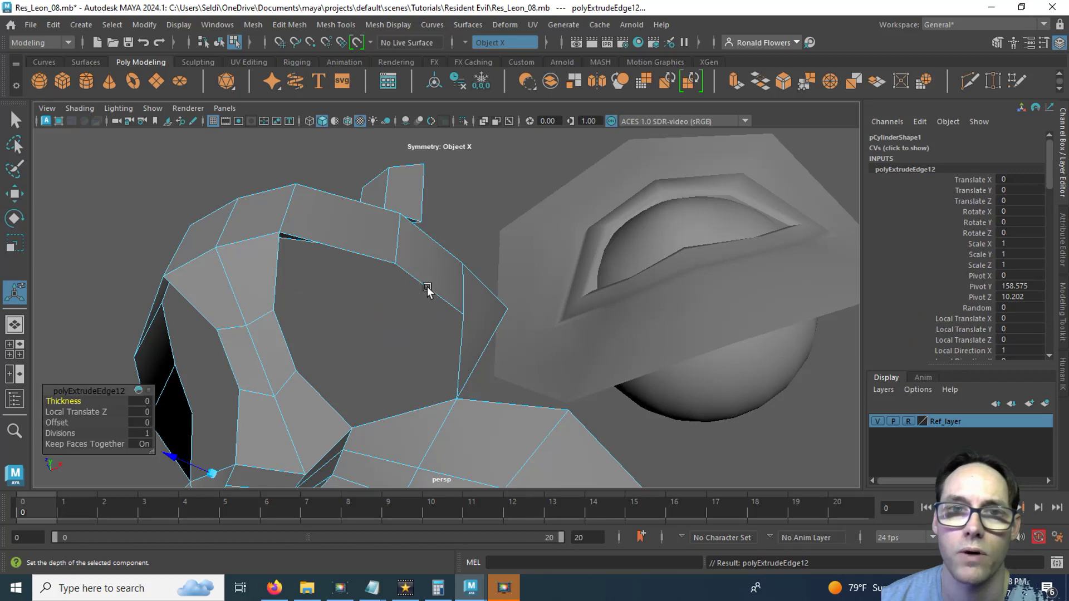
pyautogui.click(295, 25)
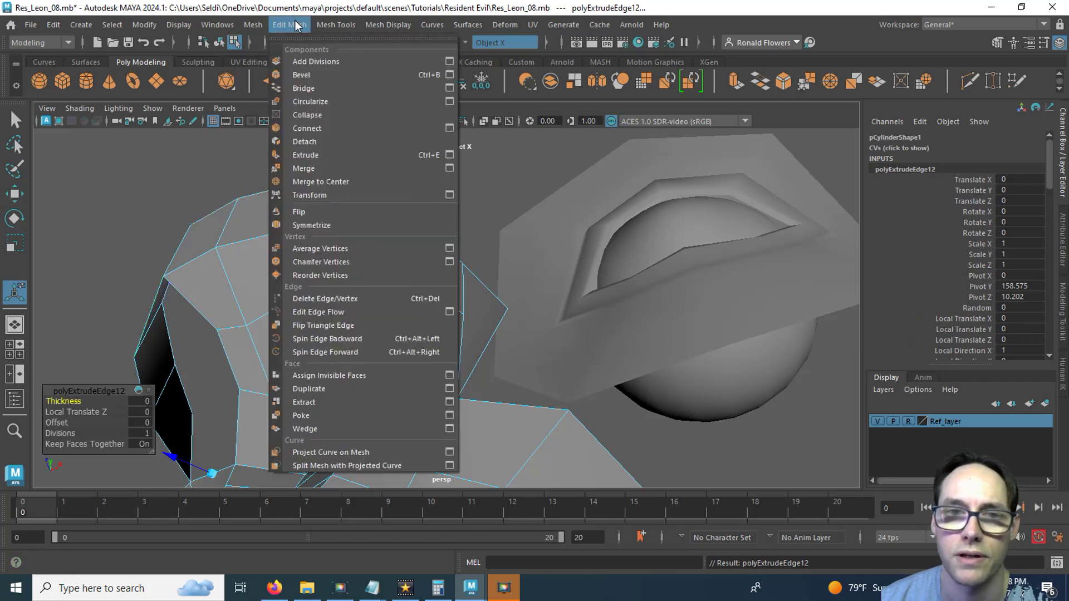
pyautogui.click(349, 182)
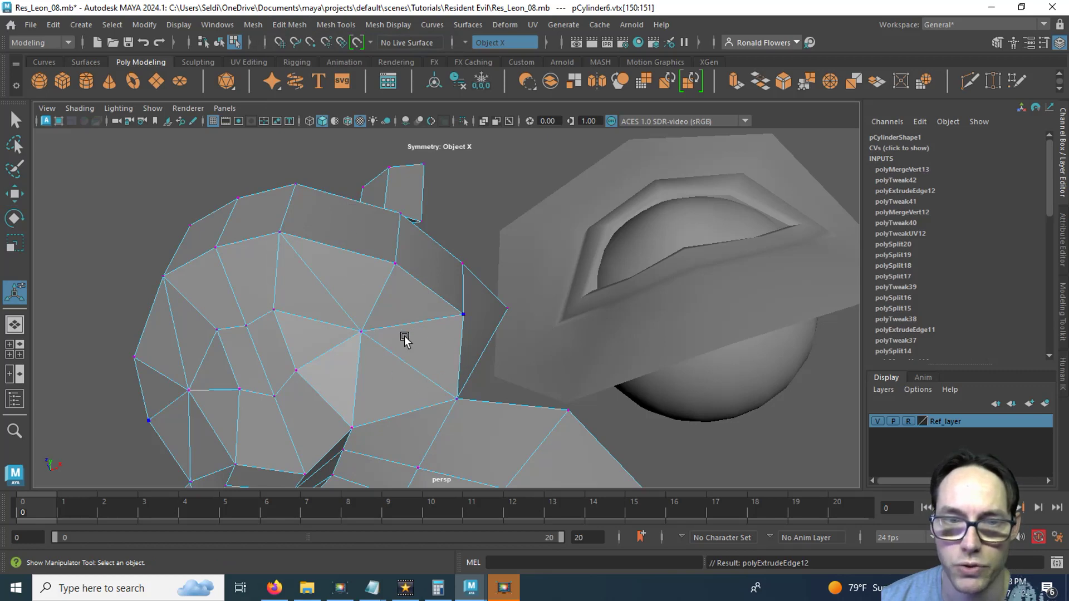
# Move the center vertices of the nostril fills upward into the nose to form the nostril cavities.
pyautogui.keyDown('alt'); pyautogui.moveTo(404, 338); pyautogui.dragTo(375, 401); pyautogui.keyUp('alt')
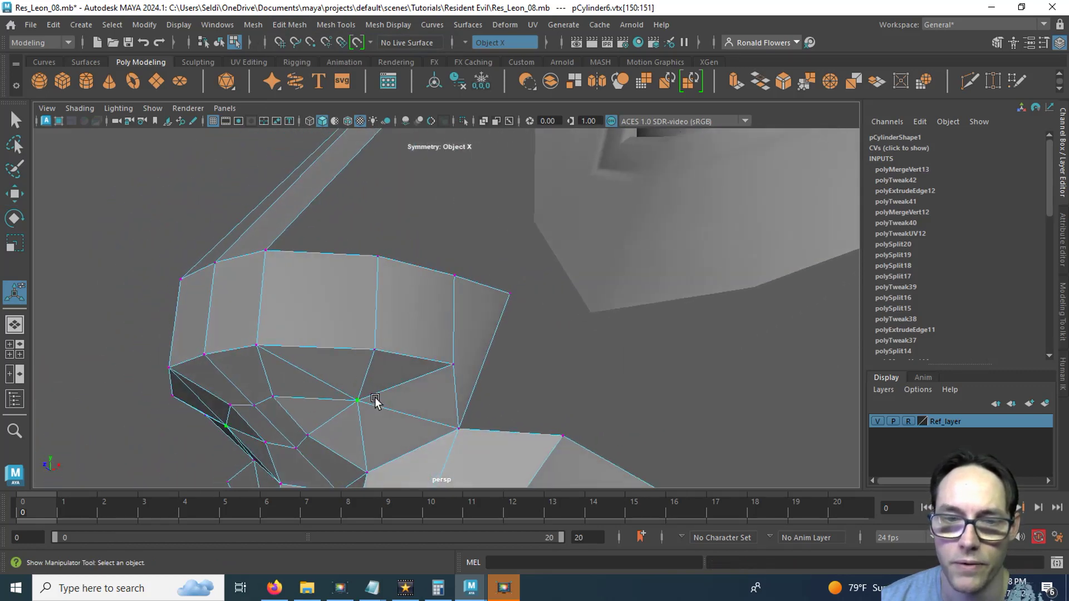
pyautogui.rightClick(382, 394)
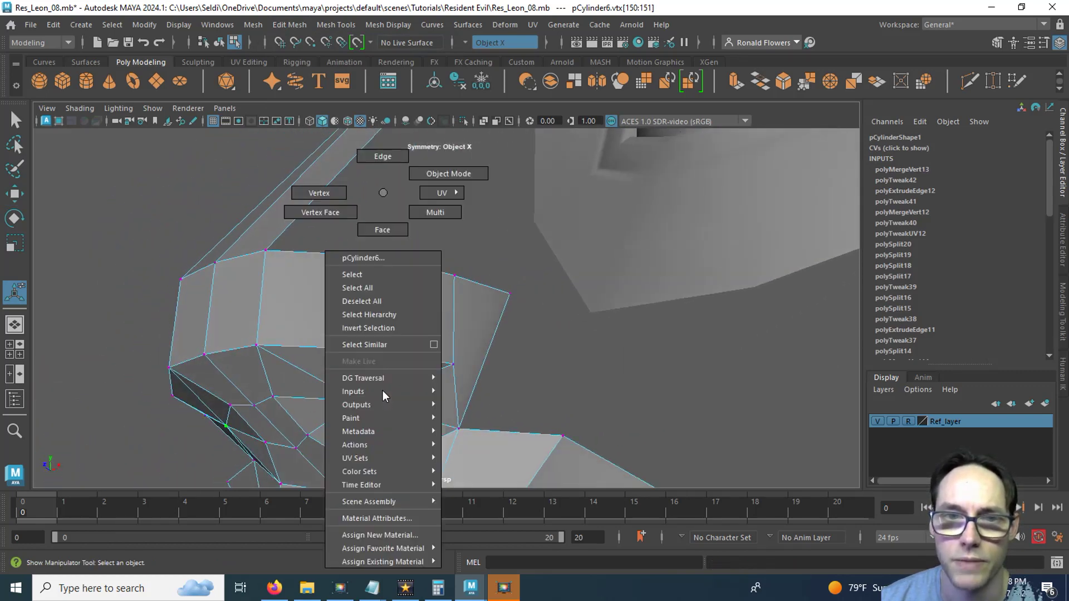
pyautogui.click(316, 194)
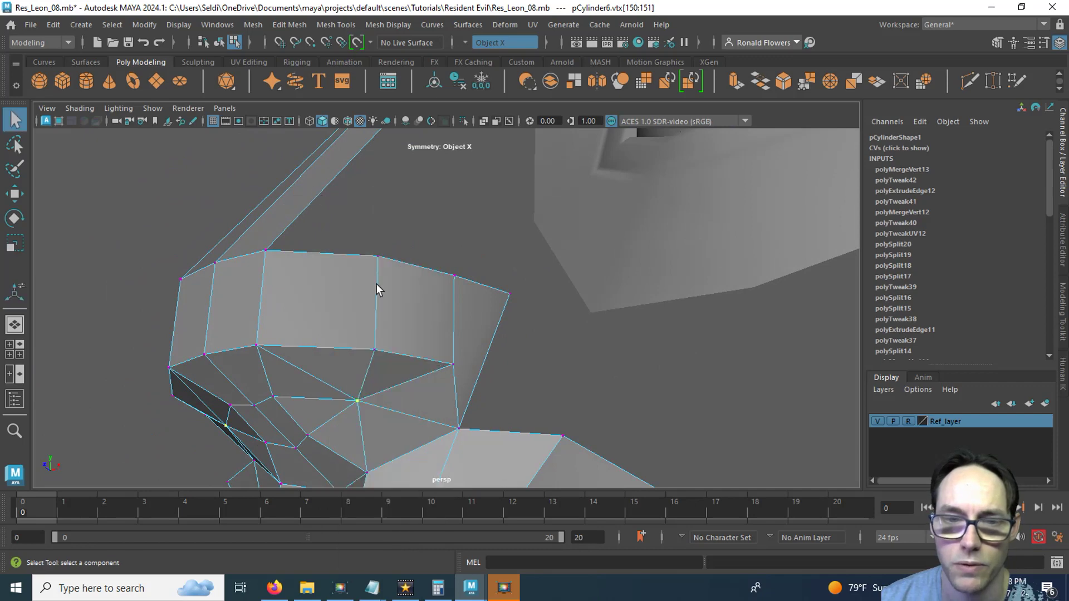
pyautogui.click(358, 400)
pyautogui.press('w')
pyautogui.moveTo(356, 348); pyautogui.dragTo(406, 375)
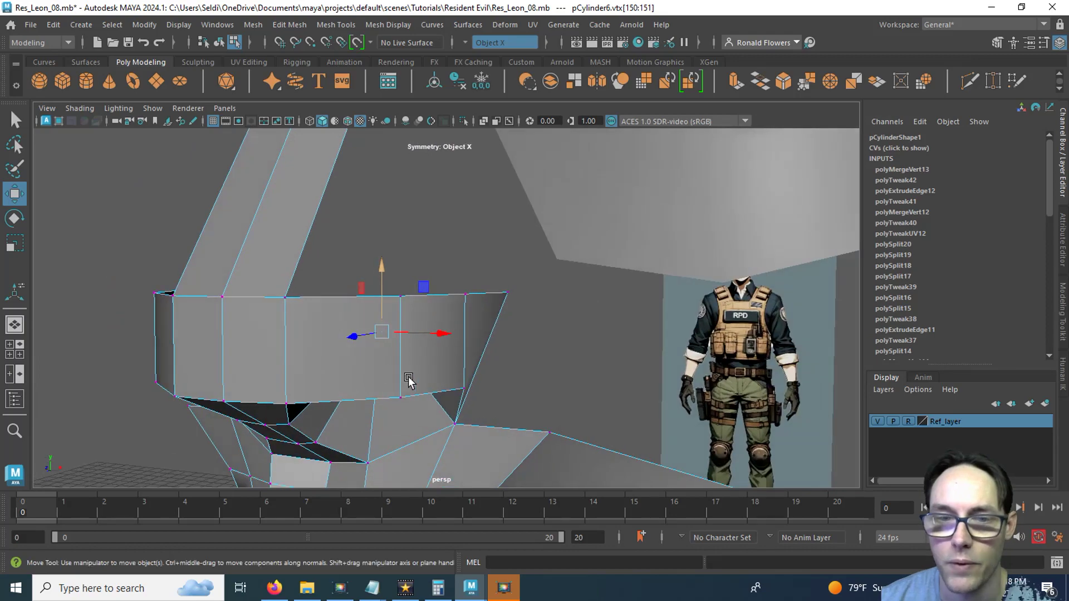
# With soft selection on, move the outer border vertices beside the upper lip outward in the front view.
pyautogui.keyDown('alt'); pyautogui.moveTo(518, 378); pyautogui.dragTo(349, 233, button='middle'); pyautogui.keyUp('alt')
pyautogui.keyDown('alt'); pyautogui.moveTo(348, 336); pyautogui.dragTo(367, 304); pyautogui.keyUp('alt')
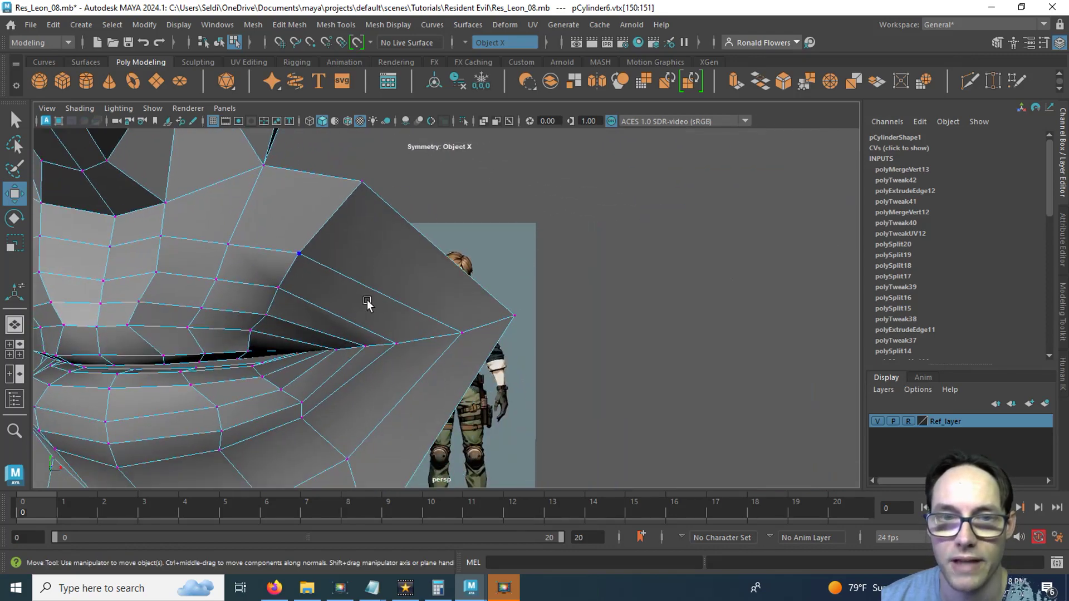
pyautogui.press('space')
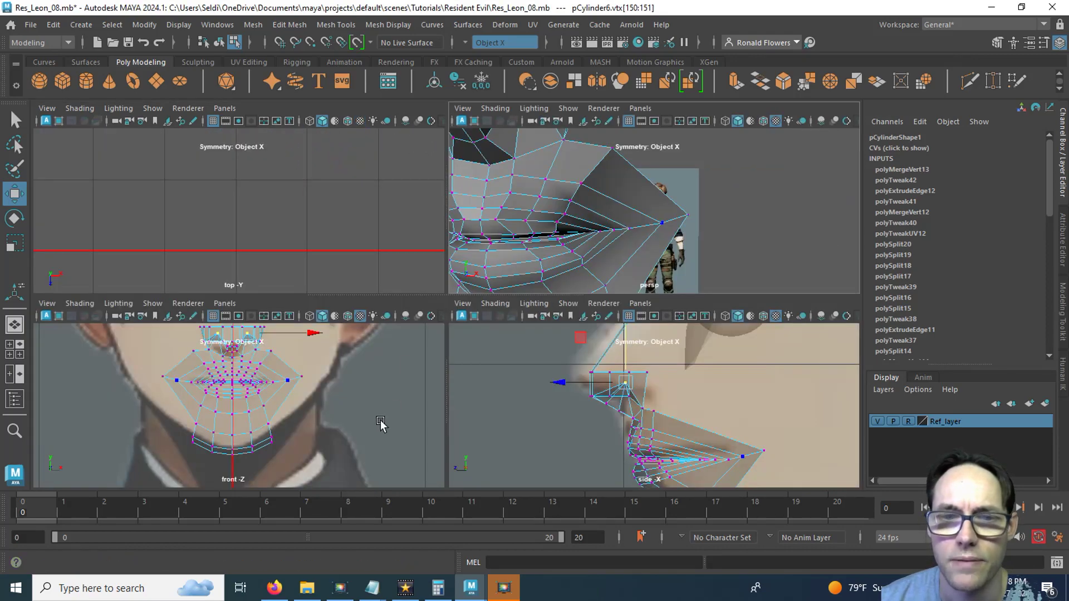
pyautogui.press('space')
pyautogui.scroll(6, 478, 280)
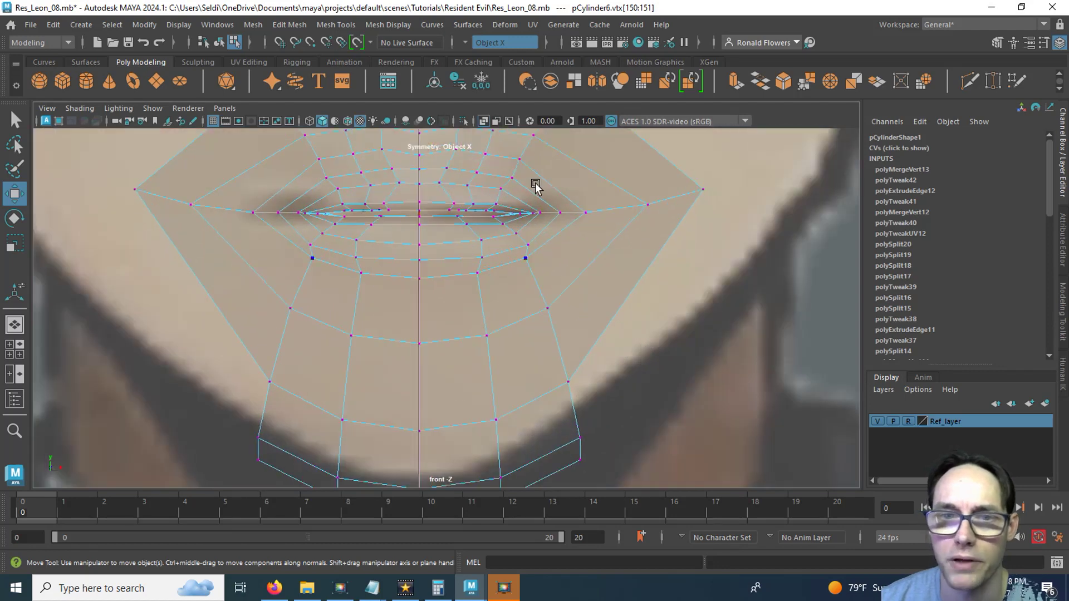
pyautogui.moveTo(419, 282)
pyautogui.keyDown('alt'); pyautogui.mouseDown(button='middle')
pyautogui.moveTo(415, 260)
pyautogui.moveTo(418, 277)
pyautogui.mouseUp(button='middle'); pyautogui.keyUp('alt')
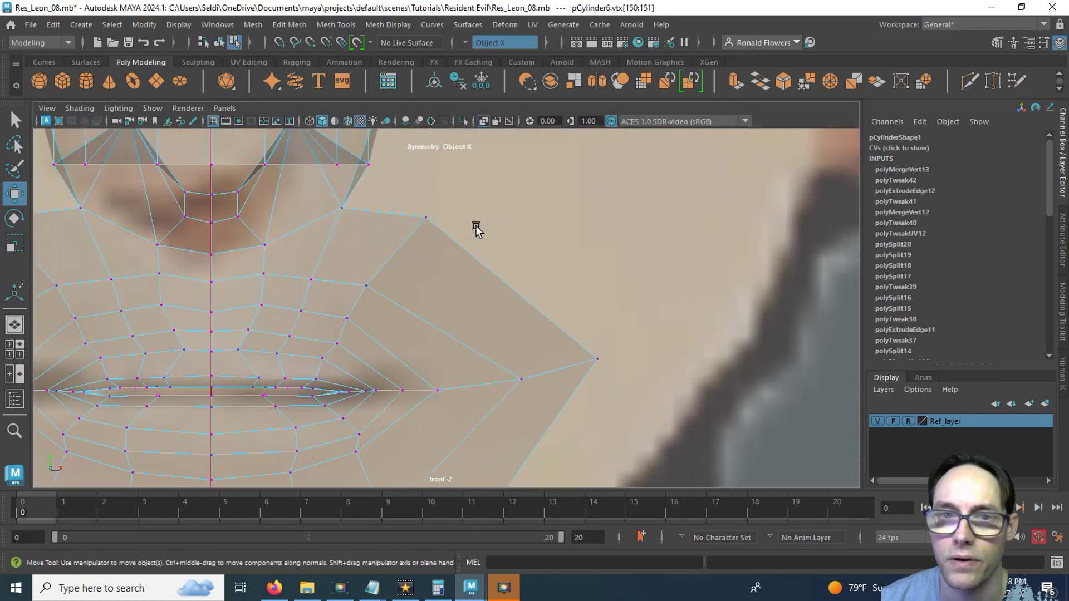
pyautogui.moveTo(476, 194); pyautogui.dragTo(434, 183, button='right')
pyautogui.click(426, 217)
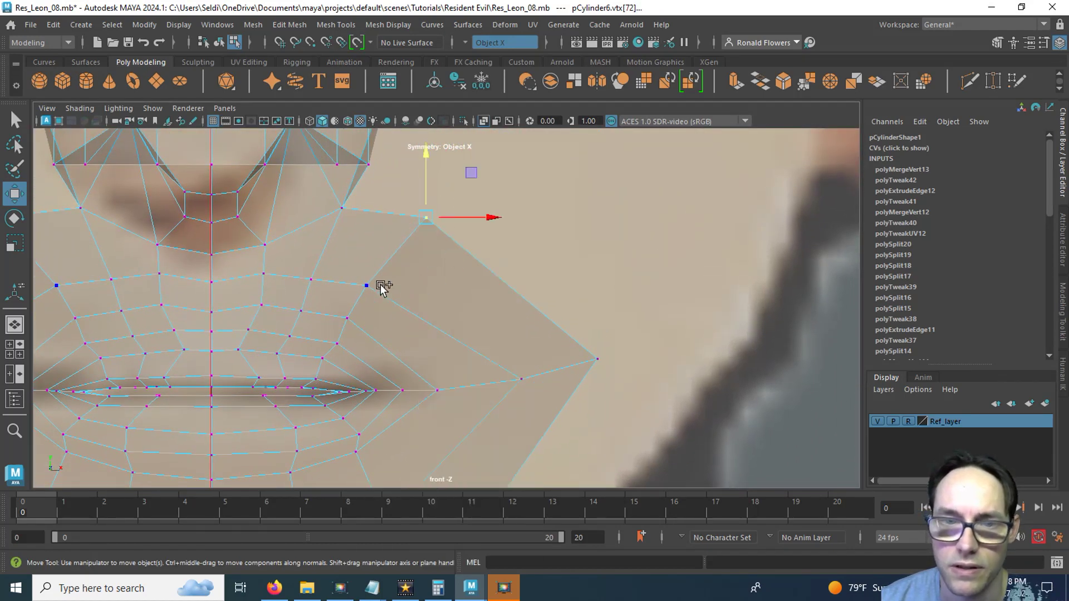
pyautogui.keyDown('shift'); pyautogui.moveTo(330, 306); pyautogui.dragTo(374, 330); pyautogui.keyUp('shift')
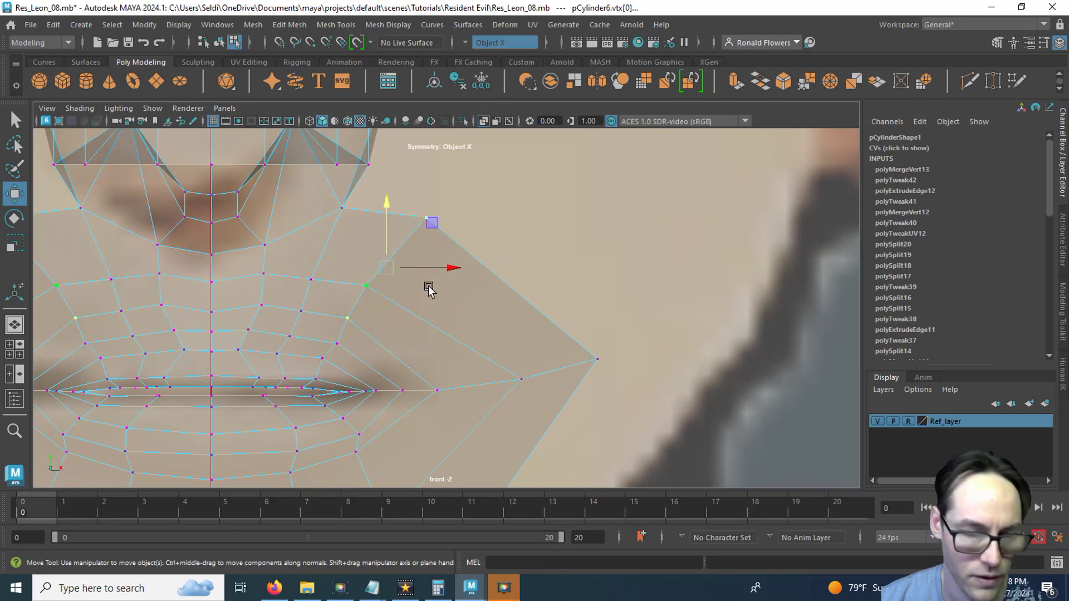
pyautogui.press('b')
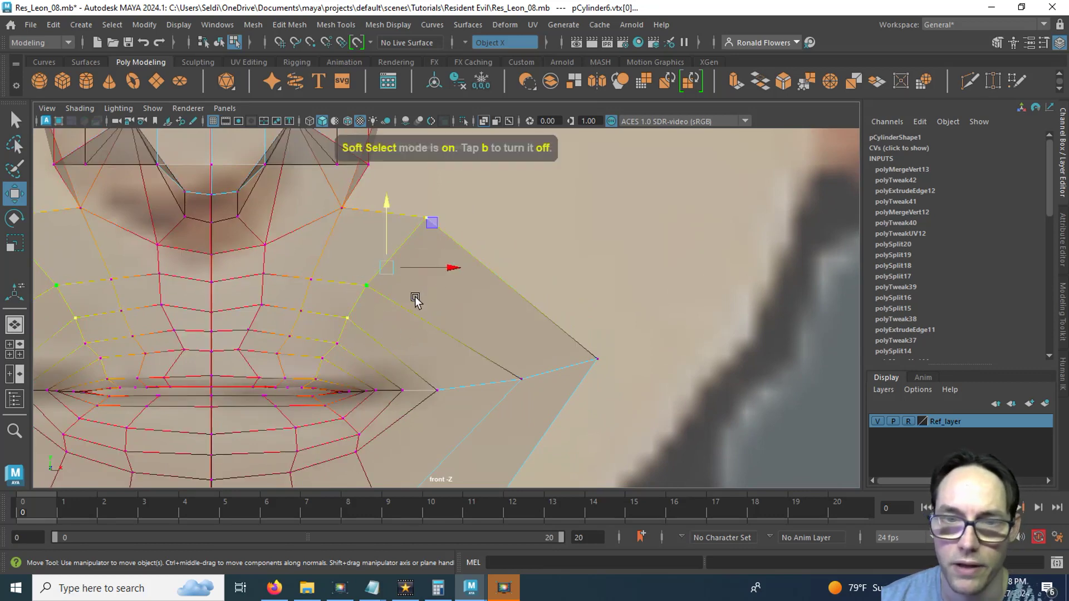
pyautogui.moveTo(425, 291); pyautogui.dragTo(466, 271)
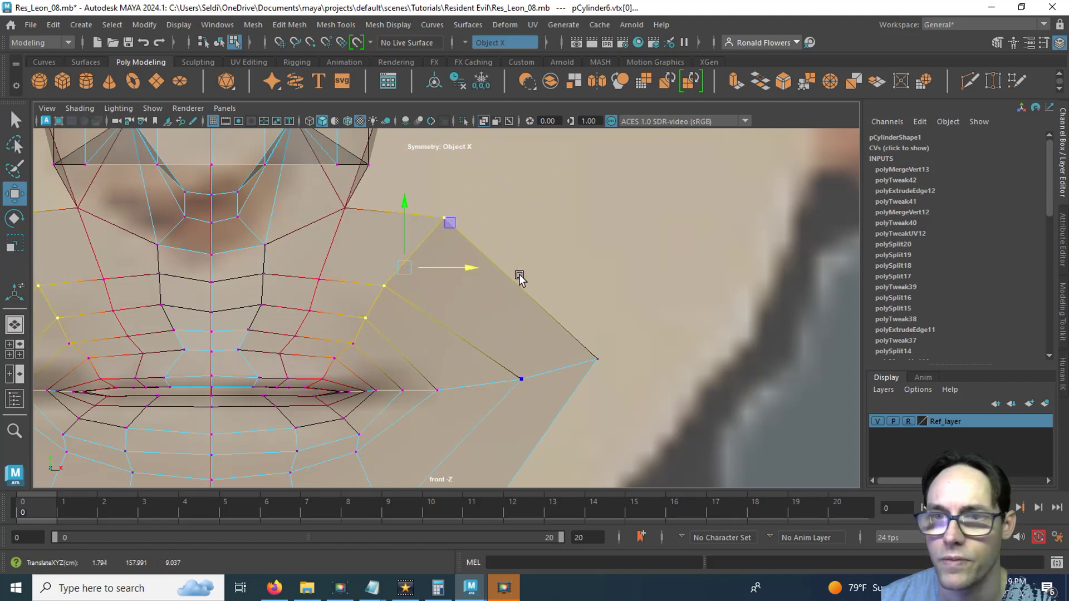
# Push the selected outer vertices beside the upper lip slightly back in depth and check the lip's side profile.
pyautogui.press('space')
pyautogui.keyDown('alt'); pyautogui.moveTo(501, 310); pyautogui.dragTo(330, 245); pyautogui.keyUp('alt')
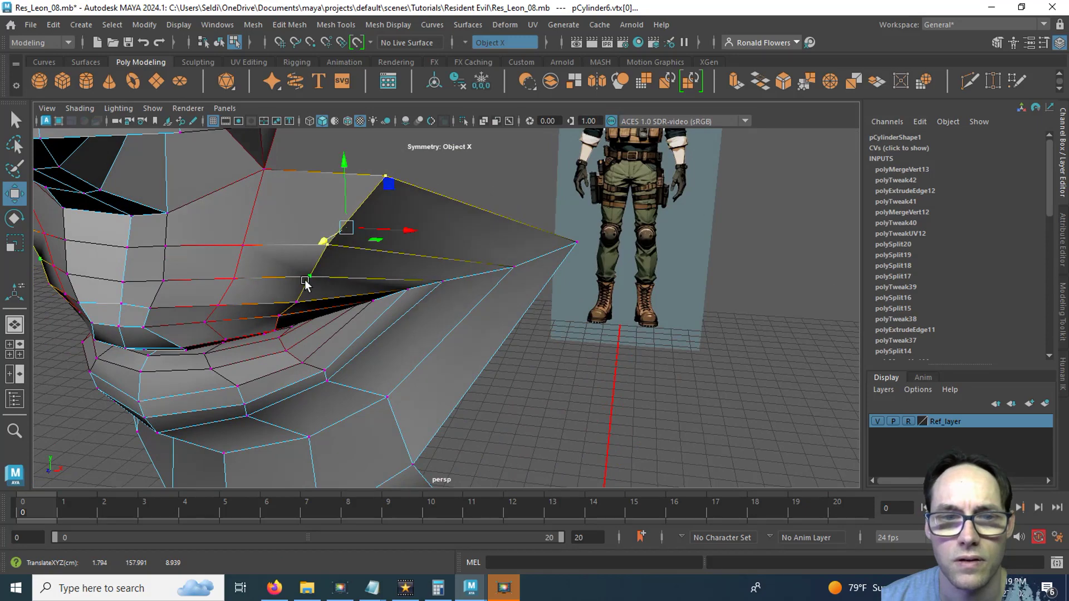
pyautogui.keyDown('alt'); pyautogui.moveTo(305, 283); pyautogui.dragTo(299, 308); pyautogui.keyUp('alt')
pyautogui.click(198, 323)
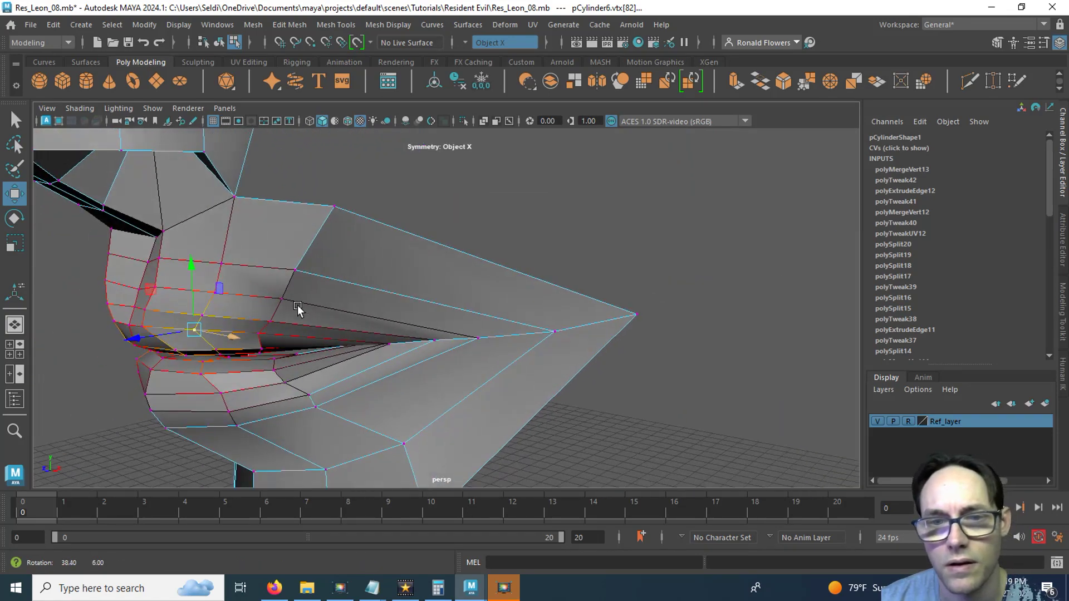
pyautogui.click(438, 354)
pyautogui.moveTo(398, 360)
pyautogui.keyDown('alt'); pyautogui.mouseDown()
pyautogui.moveTo(473, 362)
pyautogui.moveTo(399, 354)
pyautogui.moveTo(268, 373)
pyautogui.moveTo(341, 380)
pyautogui.moveTo(390, 361)
pyautogui.mouseUp(); pyautogui.keyUp('alt')
pyautogui.click(301, 363)
# Adjust the depth of the vertices running from the mouth corner out to the cheek with soft selection.
pyautogui.click(484, 325)
pyautogui.moveTo(484, 325); pyautogui.dragTo(468, 329)
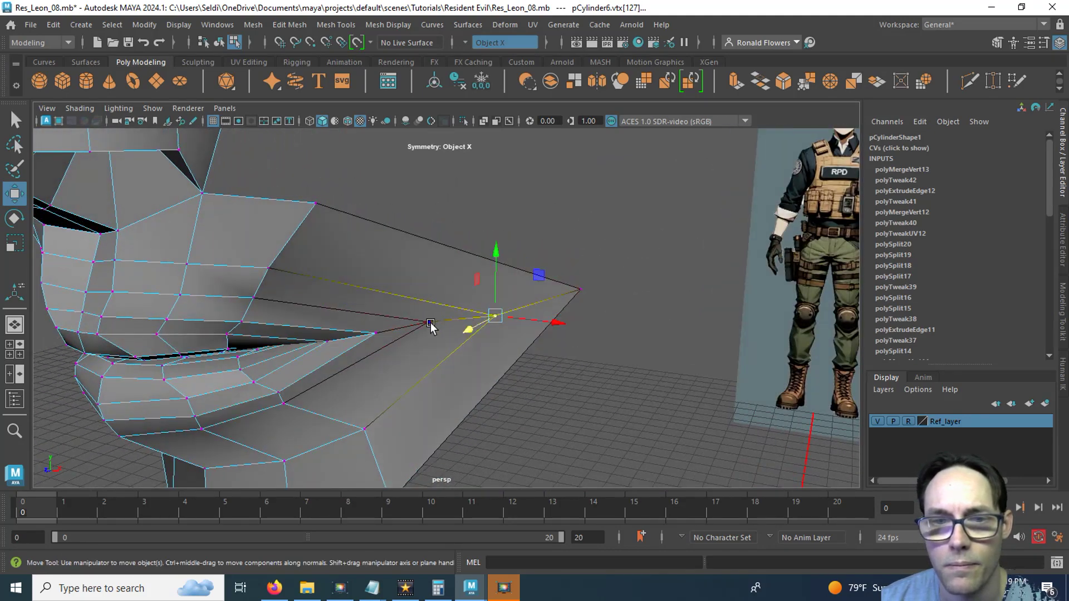
pyautogui.click(430, 323)
pyautogui.moveTo(397, 337); pyautogui.dragTo(383, 344)
pyautogui.click(572, 298)
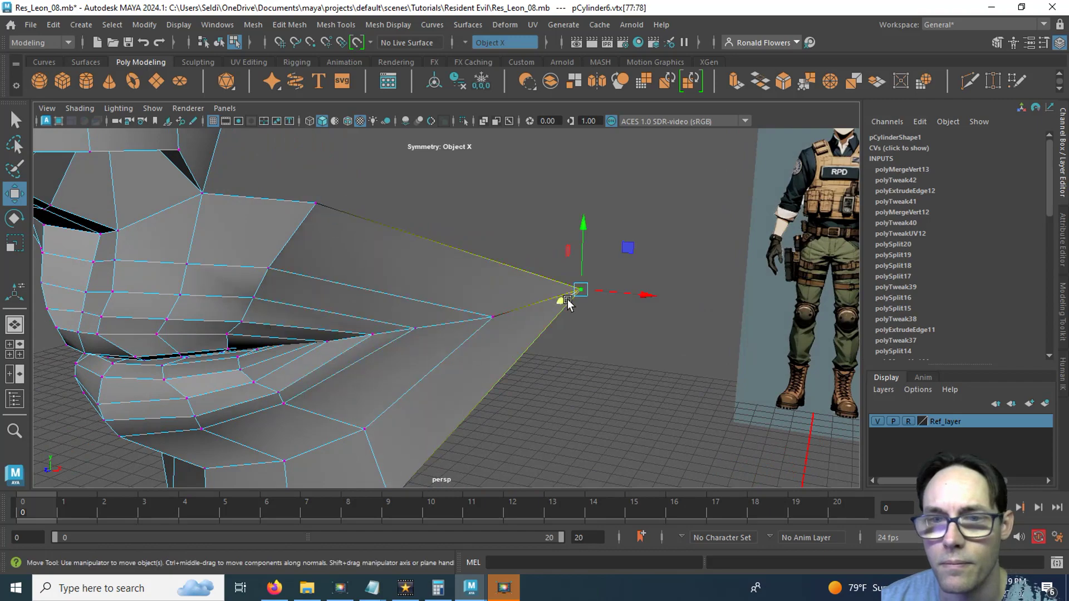
pyautogui.keyDown('alt'); pyautogui.moveTo(536, 306); pyautogui.dragTo(372, 354); pyautogui.keyUp('alt')
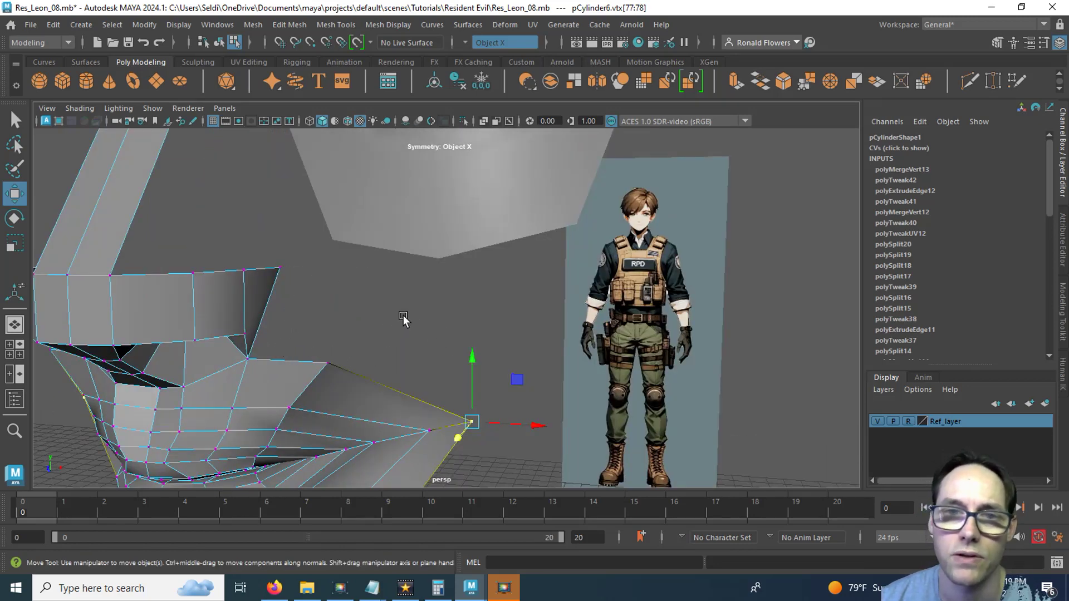
# With soft selection off, extrude the outer border edges running from the nose wing around the mouth corner.
pyautogui.moveTo(403, 317); pyautogui.dragTo(399, 156, button='right')
pyautogui.keyDown('alt'); pyautogui.moveTo(341, 336); pyautogui.dragTo(334, 335); pyautogui.keyUp('alt')
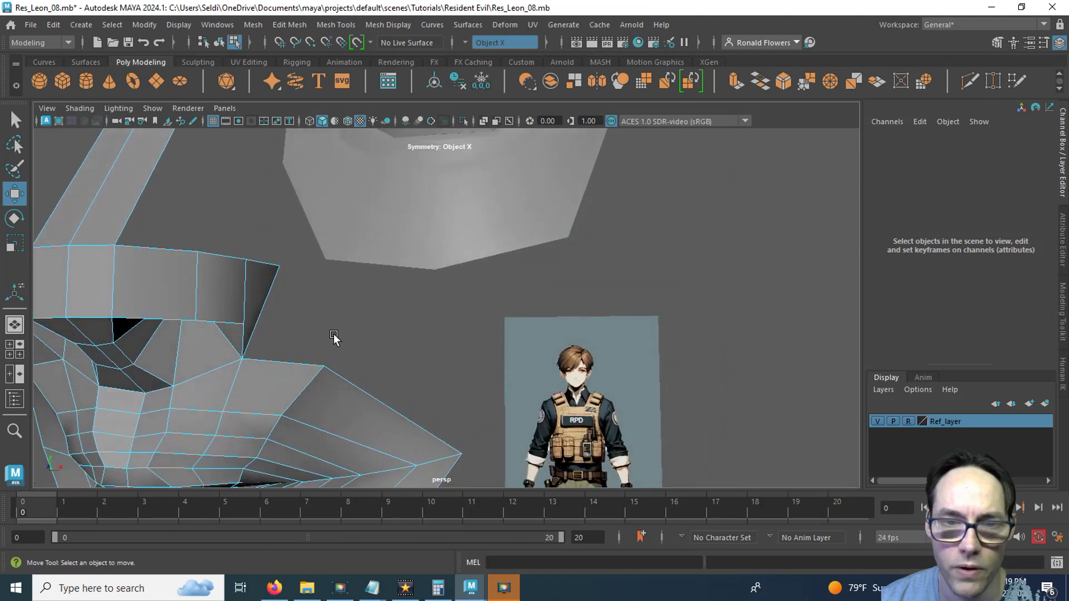
pyautogui.click(288, 352)
pyautogui.click(399, 415)
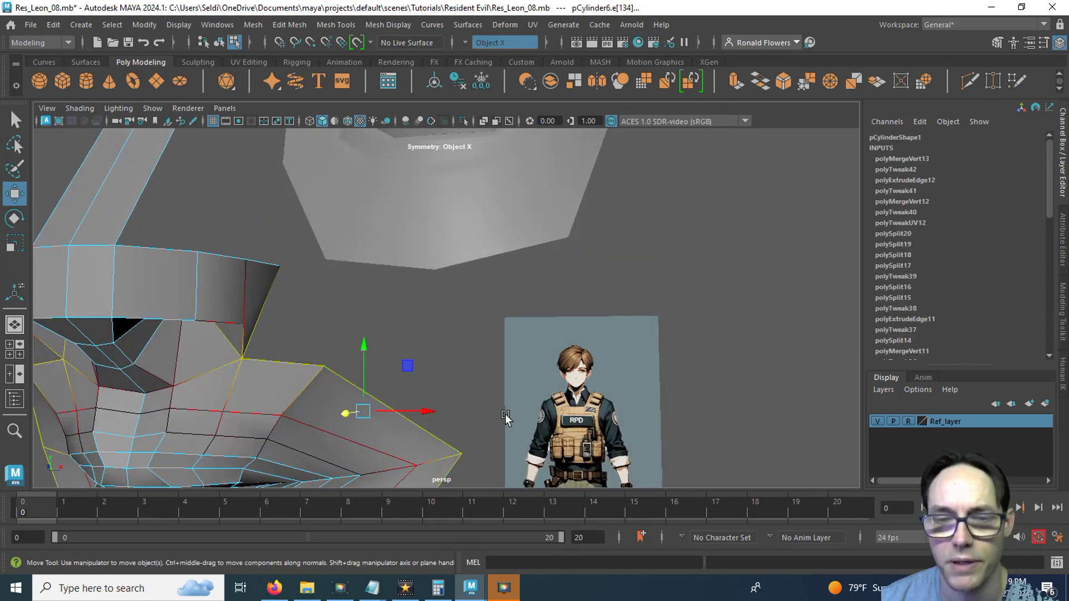
pyautogui.press('b')
pyautogui.keyDown('alt'); pyautogui.moveTo(505, 417); pyautogui.dragTo(496, 236, button='middle'); pyautogui.keyUp('alt')
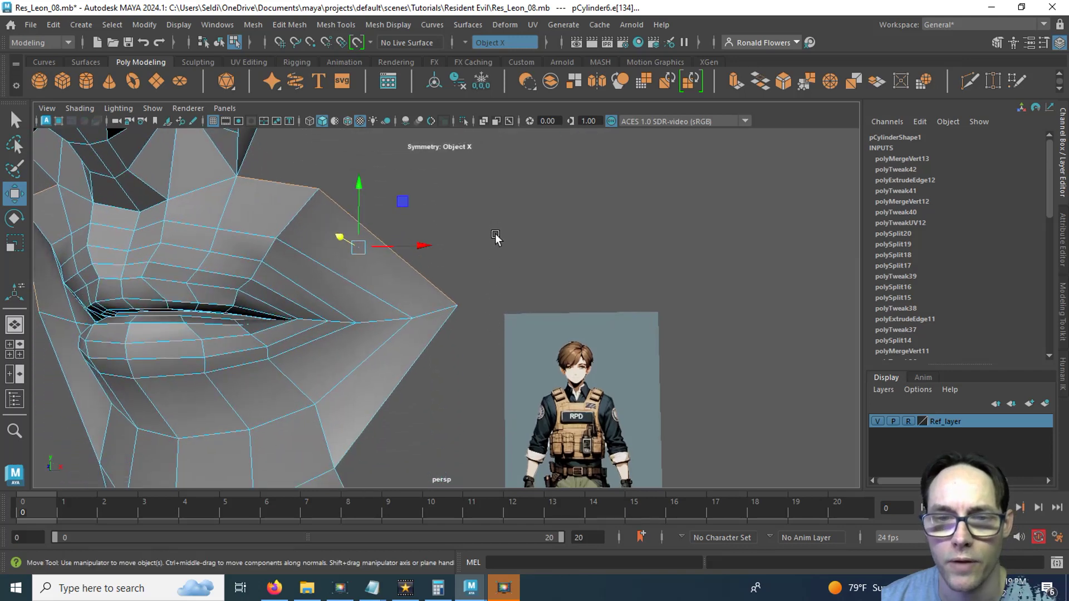
pyautogui.keyDown('shift'); pyautogui.doubleClick(415, 371); pyautogui.keyUp('shift')
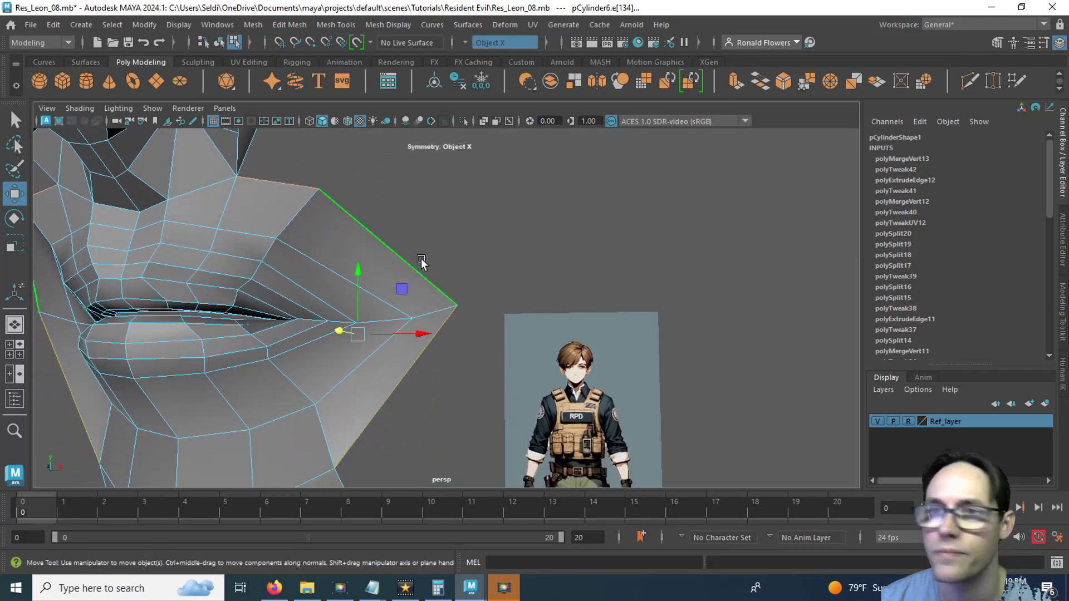
pyautogui.click(738, 81)
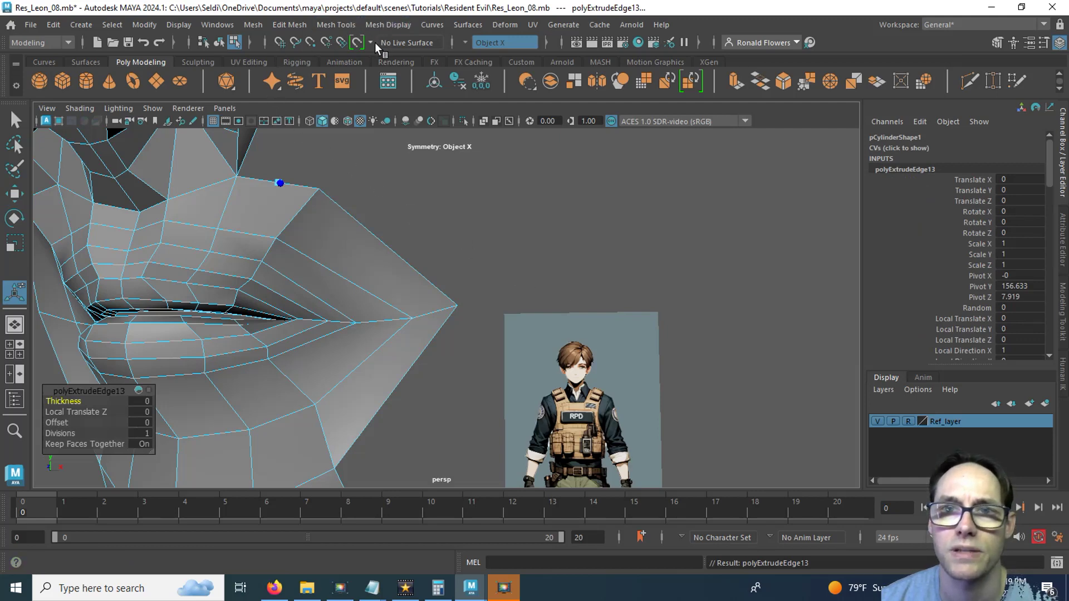
# Turn symmetry off and offset the extruded edges about 1.25 in local Y and about -0.28 in local Z.
pyautogui.click(470, 43)
pyautogui.click(478, 53)
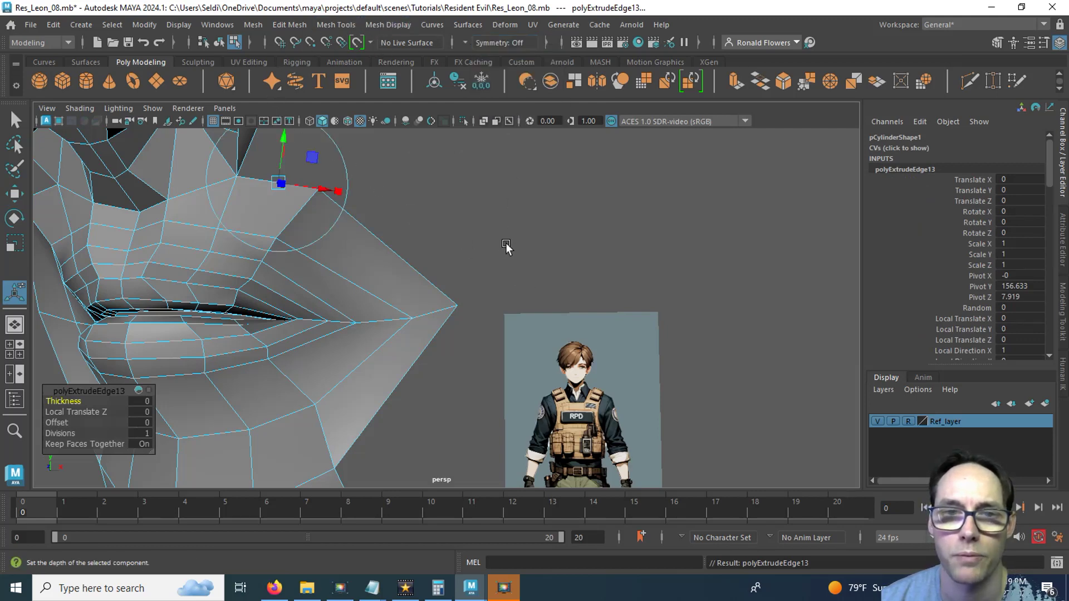
pyautogui.scroll(-2, 474, 246)
pyautogui.moveTo(314, 163); pyautogui.dragTo(396, 319)
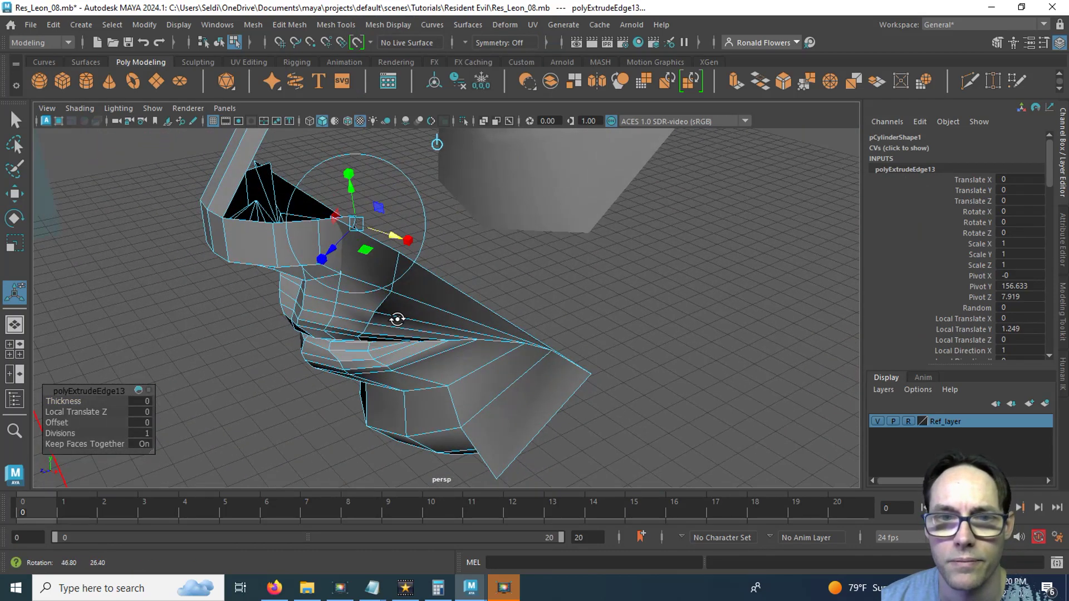
pyautogui.moveTo(328, 249); pyautogui.dragTo(385, 259)
pyautogui.scroll(2, 389, 279)
pyautogui.keyDown('alt'); pyautogui.moveTo(418, 279); pyautogui.dragTo(463, 339, button='middle'); pyautogui.keyUp('alt')
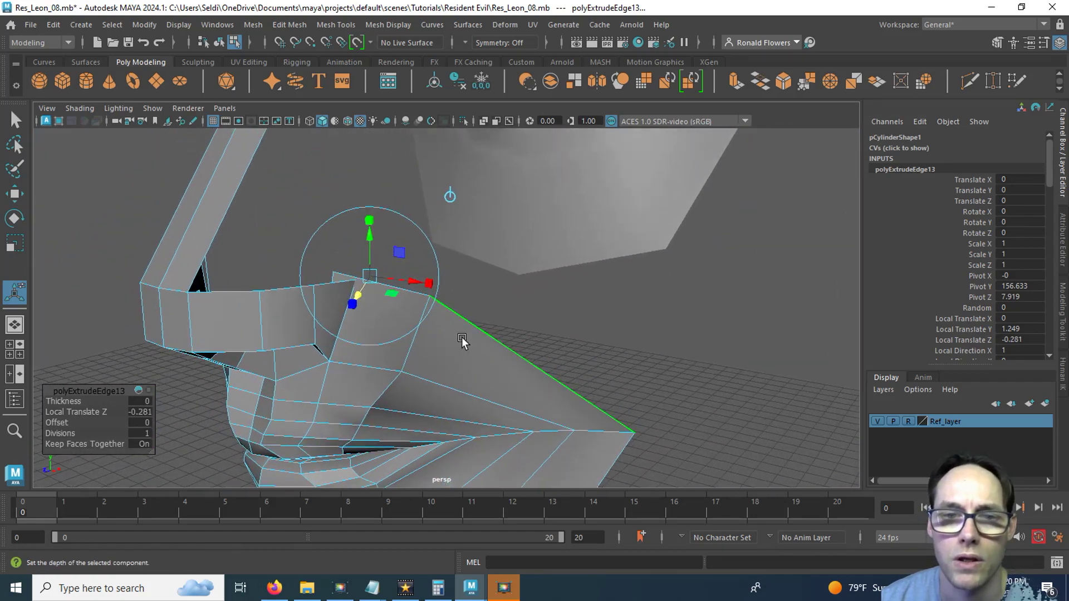
# Switch to vertex selection and set symmetry back to Object X.
pyautogui.scroll(4, 462, 339)
pyautogui.press('y')
pyautogui.keyDown('alt'); pyautogui.moveTo(315, 329); pyautogui.dragTo(435, 357, button='middle'); pyautogui.keyUp('alt')
pyautogui.keyDown('alt'); pyautogui.moveTo(435, 356); pyautogui.dragTo(456, 345); pyautogui.keyUp('alt')
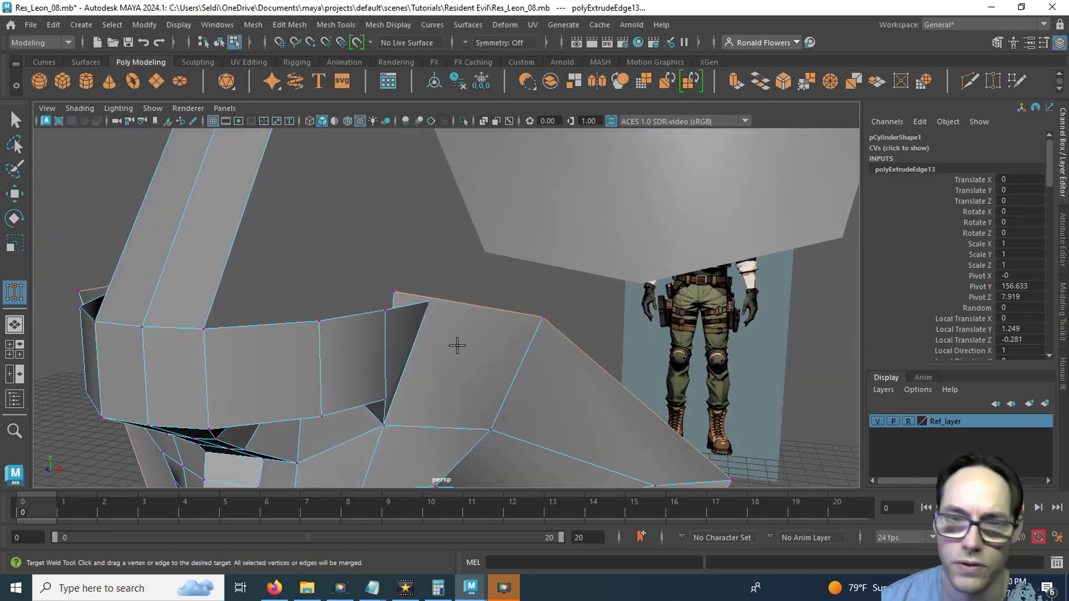
pyautogui.press('q')
pyautogui.moveTo(457, 345); pyautogui.dragTo(381, 203, button='right')
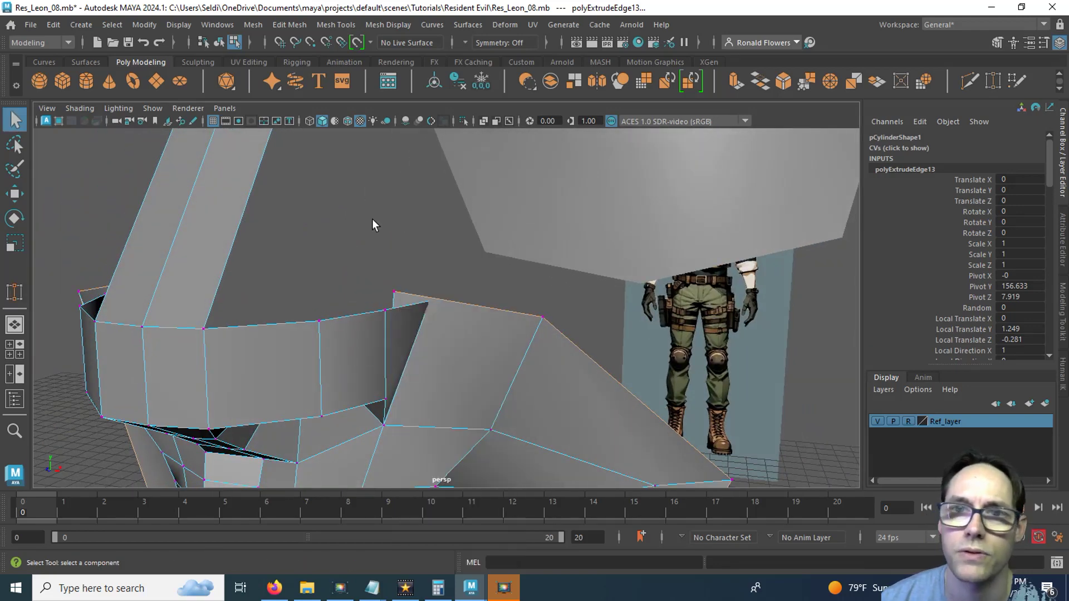
pyautogui.click(464, 42)
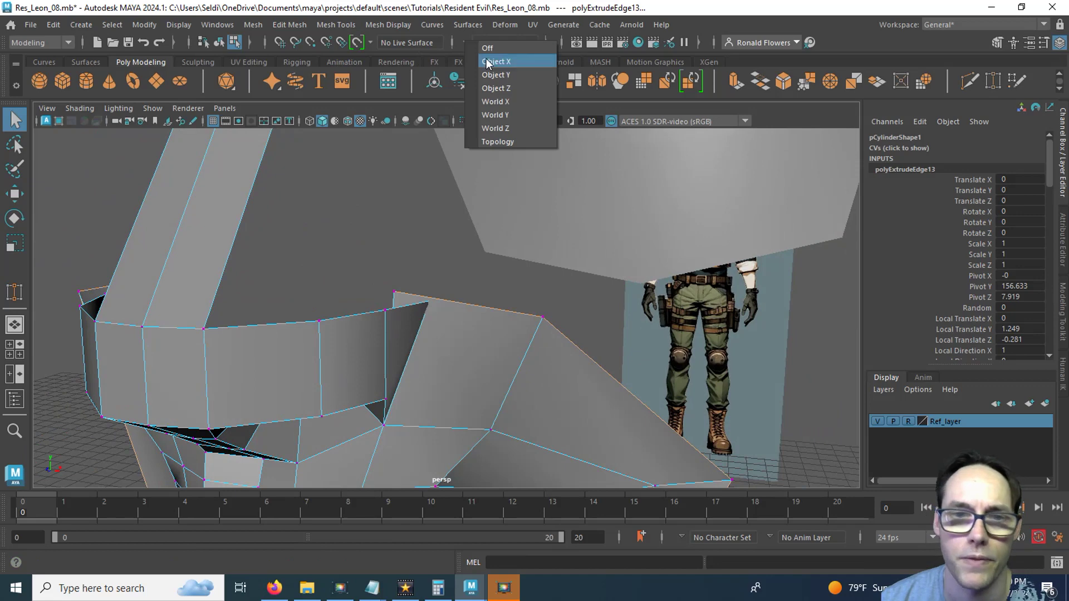
pyautogui.click(485, 58)
# Move the extruded strip's upper inner vertex close to the upper end vertex of the nose wing.
pyautogui.click(391, 290)
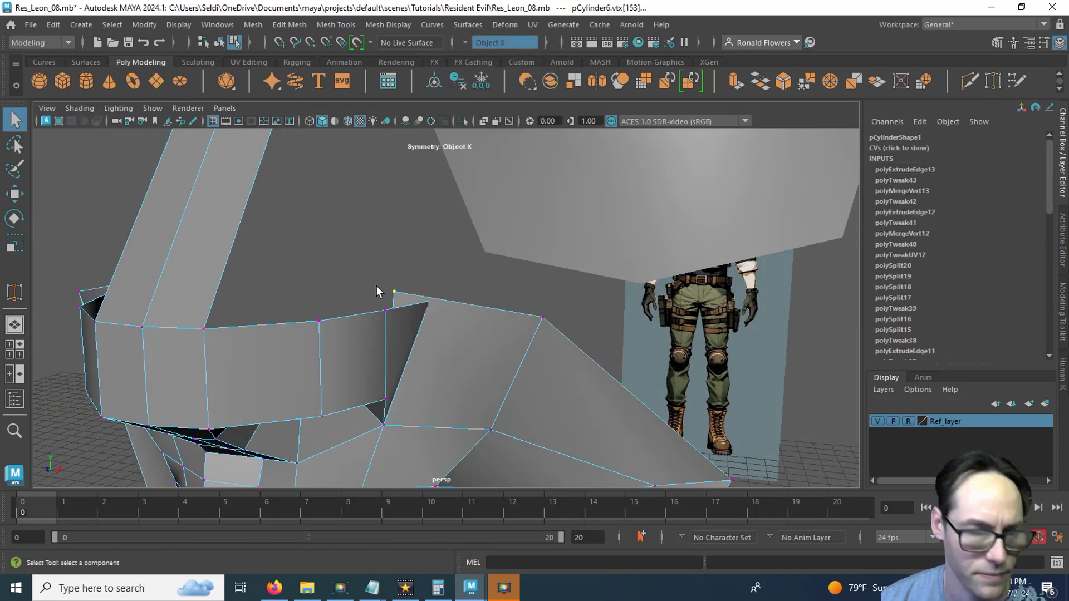
pyautogui.scroll(-2, 379, 283)
pyautogui.scroll(1, 381, 279)
pyautogui.press('w')
pyautogui.moveTo(450, 293); pyautogui.dragTo(428, 347)
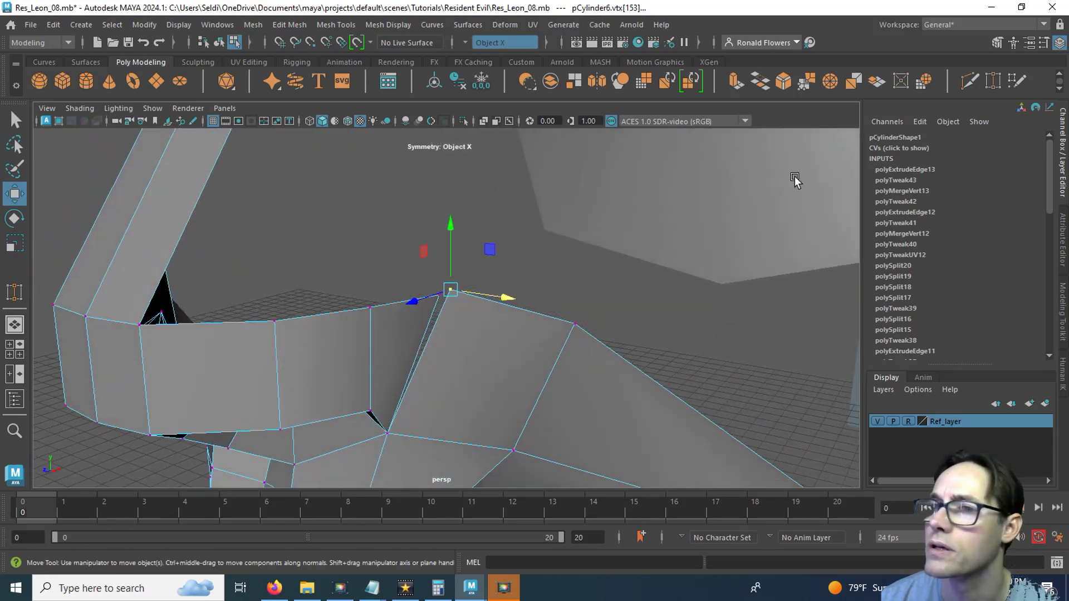
# Target-weld the nose wing's upper end vertex to the neighbouring corner vertex of the extruded strip.
pyautogui.press('y')
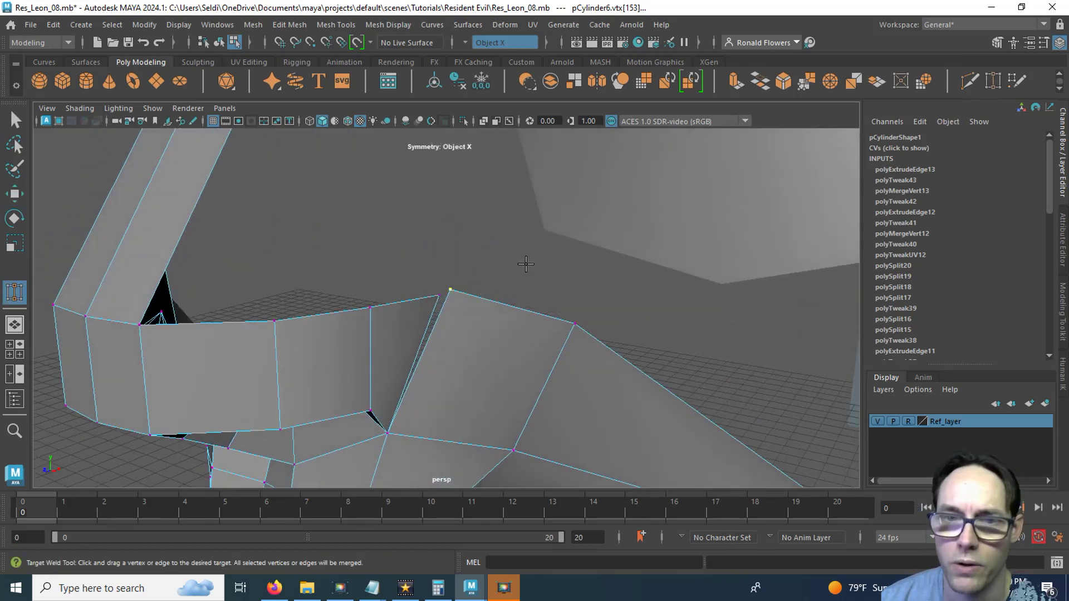
pyautogui.click(447, 293)
pyautogui.moveTo(433, 299); pyautogui.dragTo(494, 289)
pyautogui.scroll(-2, 475, 266)
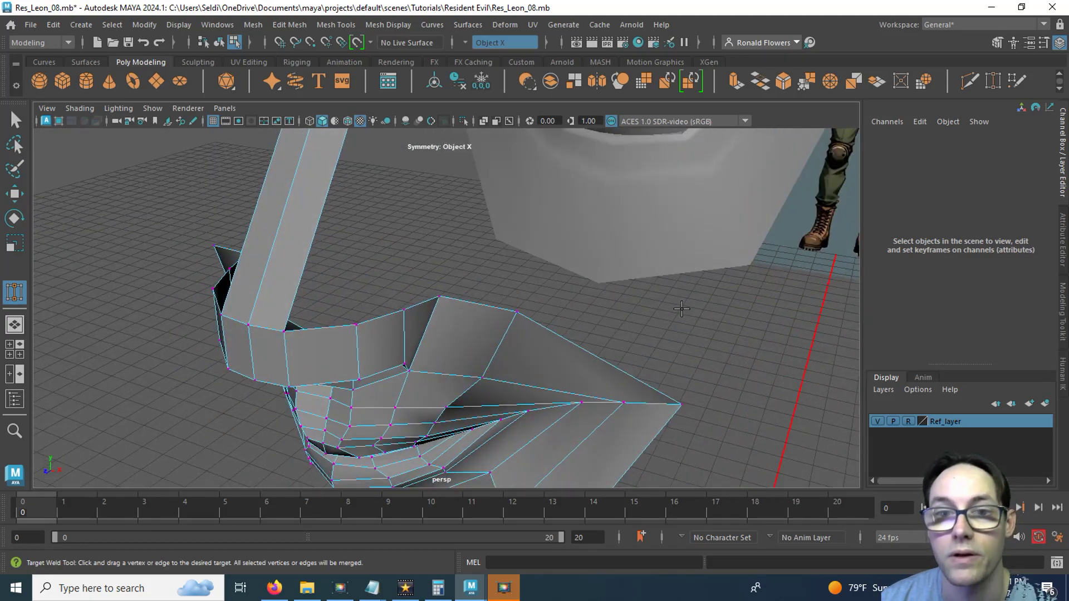
pyautogui.moveTo(540, 302)
pyautogui.keyDown('alt'); pyautogui.mouseDown()
pyautogui.moveTo(501, 257)
pyautogui.moveTo(511, 279)
pyautogui.moveTo(530, 276)
pyautogui.moveTo(493, 252)
pyautogui.moveTo(539, 282)
pyautogui.moveTo(470, 289)
pyautogui.moveTo(540, 299)
pyautogui.mouseUp(); pyautogui.keyUp('alt')
# Select the eye socket mesh and eyeball as objects and move them forward to Translate Z 7.317 in the side view.
pyautogui.press('q')
pyautogui.click(519, 260)
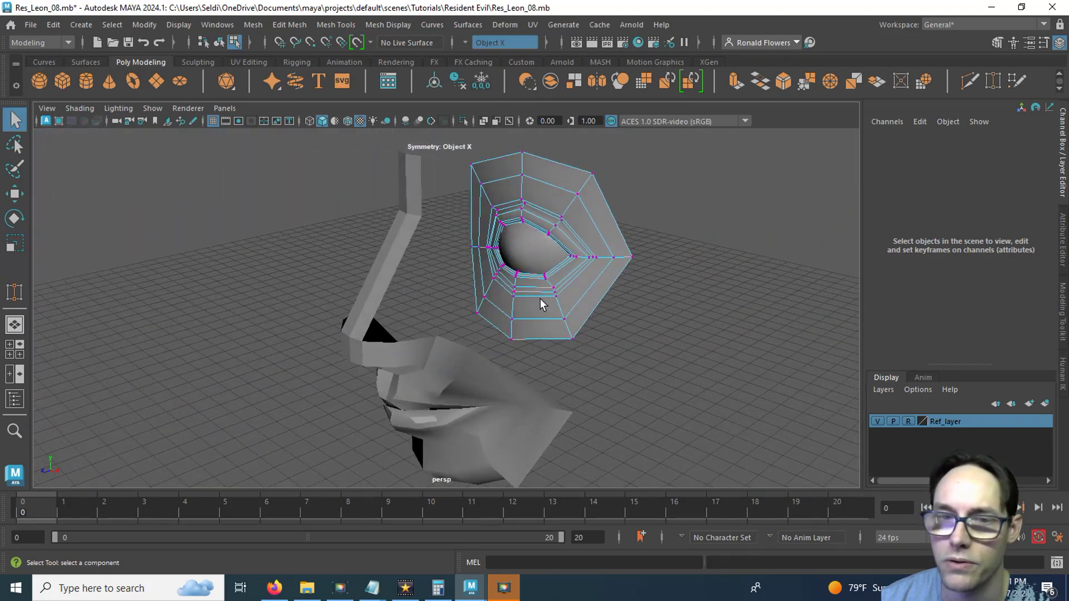
pyautogui.moveTo(540, 298); pyautogui.dragTo(607, 172, button='right')
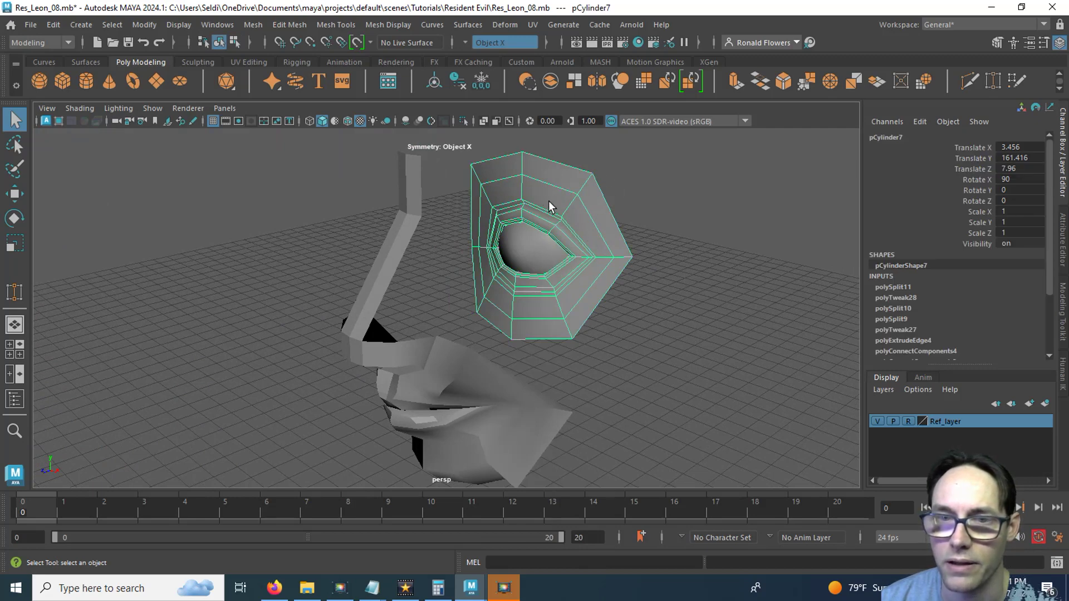
pyautogui.click(520, 252)
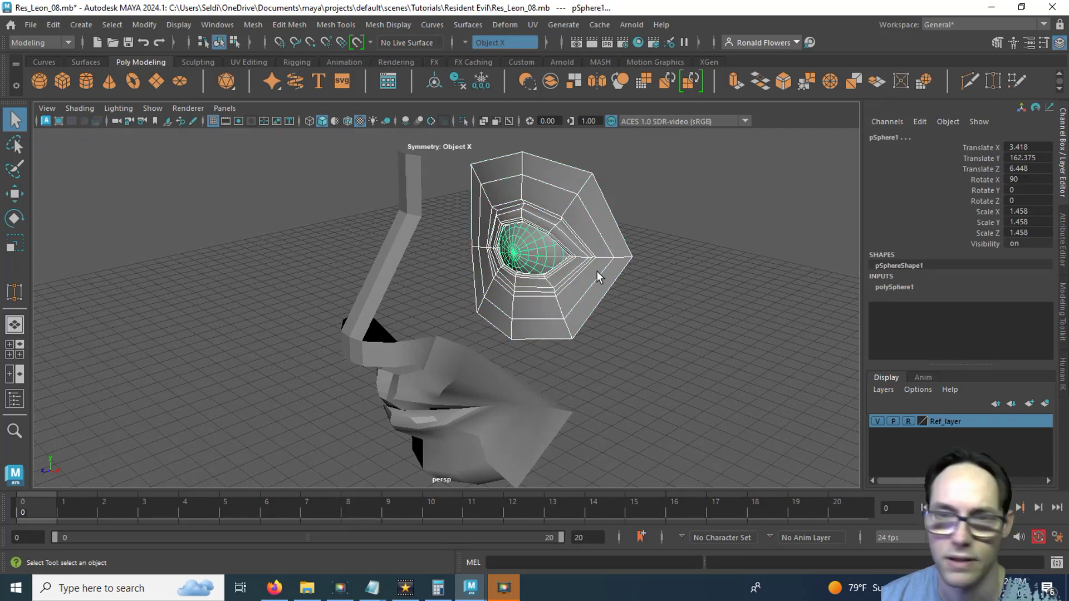
pyautogui.press('w')
pyautogui.press('space')
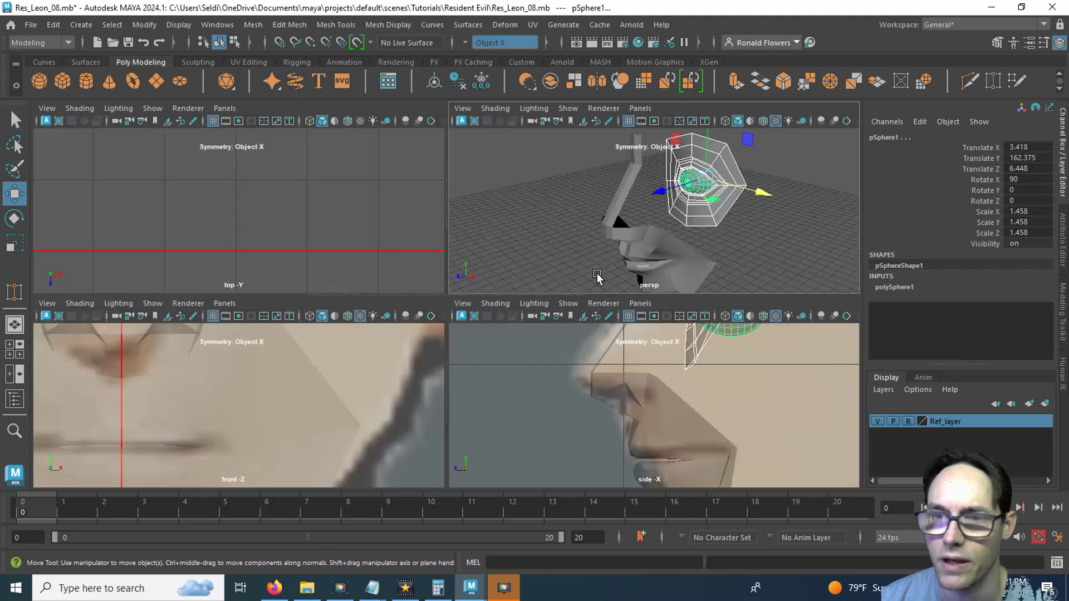
pyautogui.press('space')
pyautogui.keyDown('alt'); pyautogui.moveTo(583, 257); pyautogui.dragTo(572, 394, button='middle'); pyautogui.keyUp('alt')
pyautogui.moveTo(476, 288); pyautogui.dragTo(440, 288)
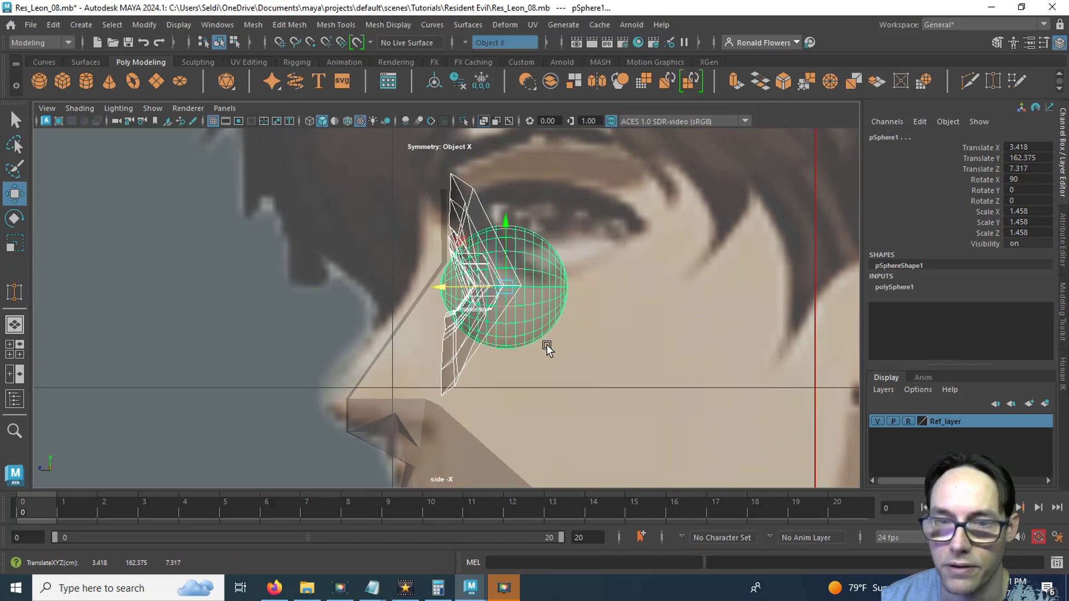
pyautogui.scroll(-4, 547, 345)
pyautogui.scroll(3, 547, 345)
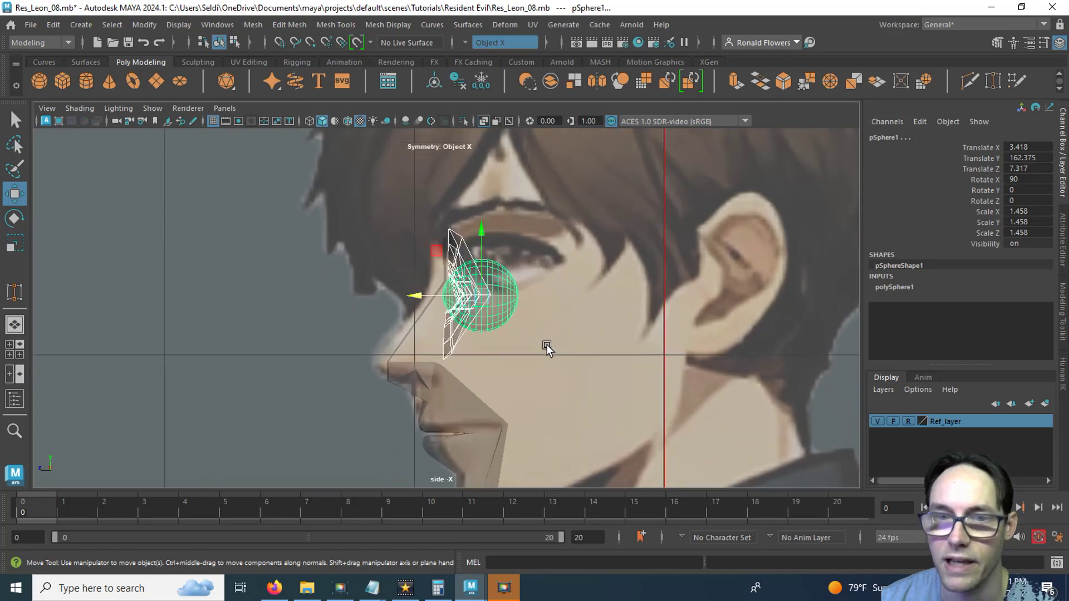
pyautogui.keyDown('alt'); pyautogui.moveTo(576, 347); pyautogui.dragTo(553, 370, button='middle'); pyautogui.keyUp('alt')
# Combine the eye socket mesh with the nose and mouth mesh into one object.
pyautogui.press('space')
pyautogui.press('space')
pyautogui.moveTo(555, 313)
pyautogui.keyDown('alt'); pyautogui.mouseDown()
pyautogui.moveTo(606, 286)
pyautogui.moveTo(513, 317)
pyautogui.moveTo(495, 341)
pyautogui.moveTo(524, 312)
pyautogui.moveTo(471, 306)
pyautogui.moveTo(658, 310)
pyautogui.moveTo(535, 310)
pyautogui.moveTo(540, 323)
pyautogui.mouseUp(); pyautogui.keyUp('alt')
pyautogui.scroll(3, 483, 240)
pyautogui.keyDown('alt'); pyautogui.moveTo(483, 240); pyautogui.dragTo(439, 278); pyautogui.keyUp('alt')
pyautogui.click(430, 335)
pyautogui.click(447, 307)
pyautogui.moveTo(439, 278); pyautogui.dragTo(488, 190, button='right')
pyautogui.click(292, 281)
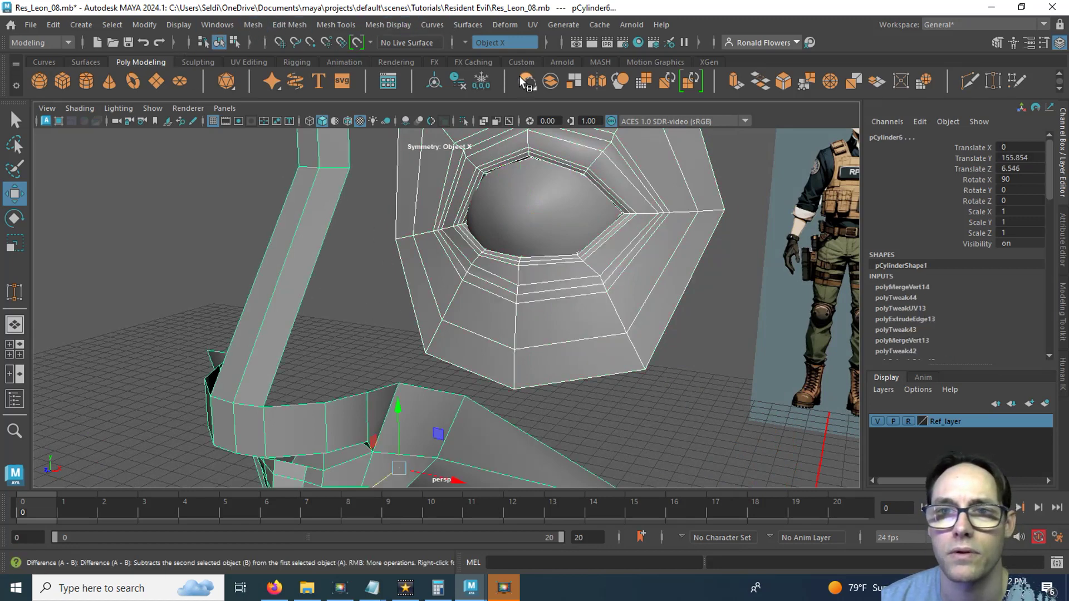
pyautogui.click(550, 82)
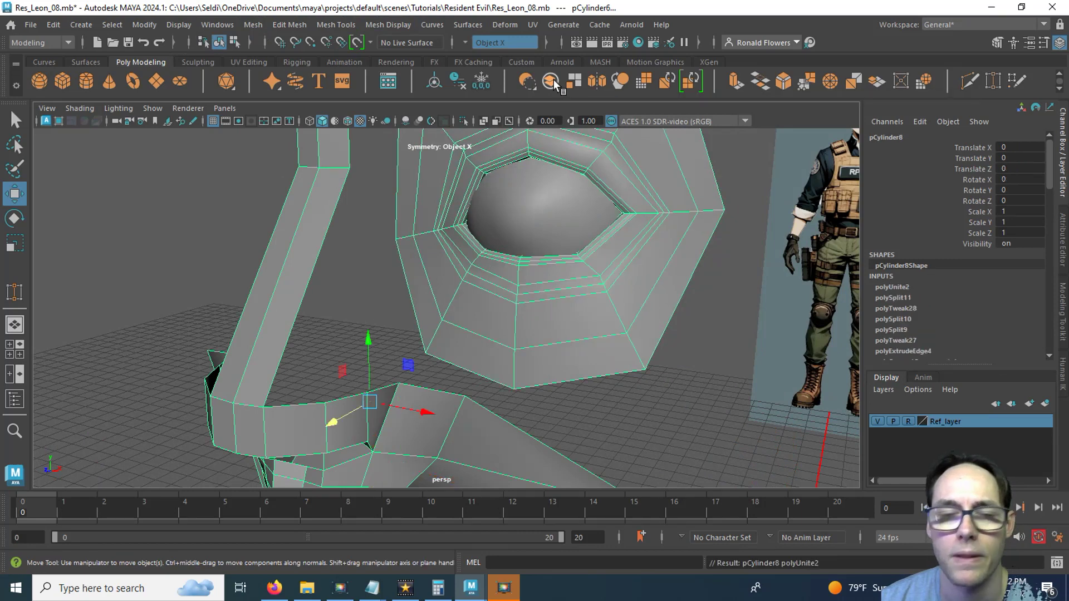
# Delete the construction history of all objects in the scene and clear the selection.
pyautogui.click(53, 25)
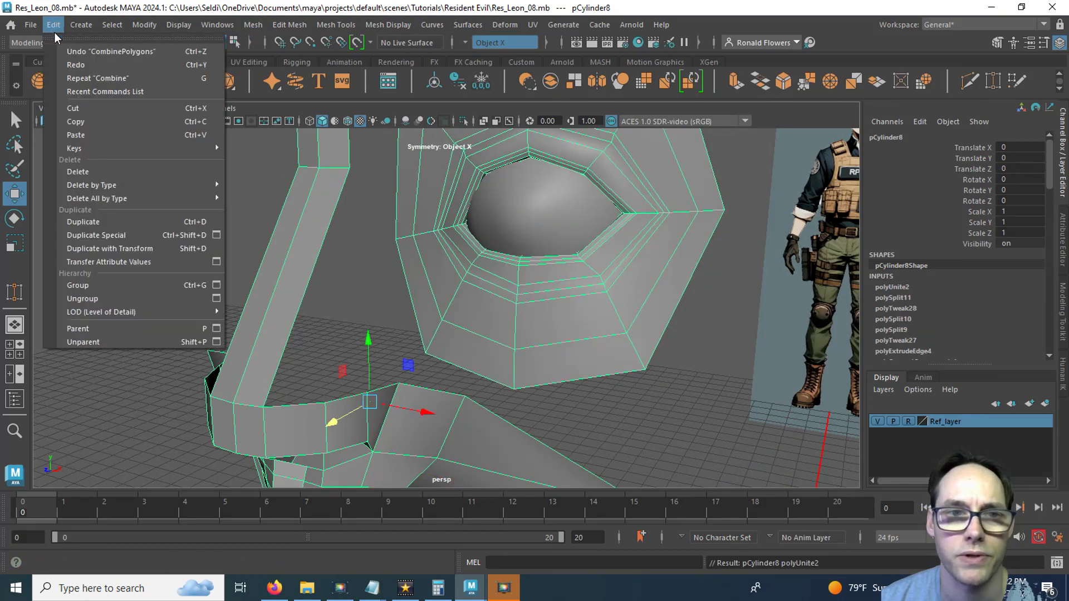
pyautogui.moveTo(146, 199)
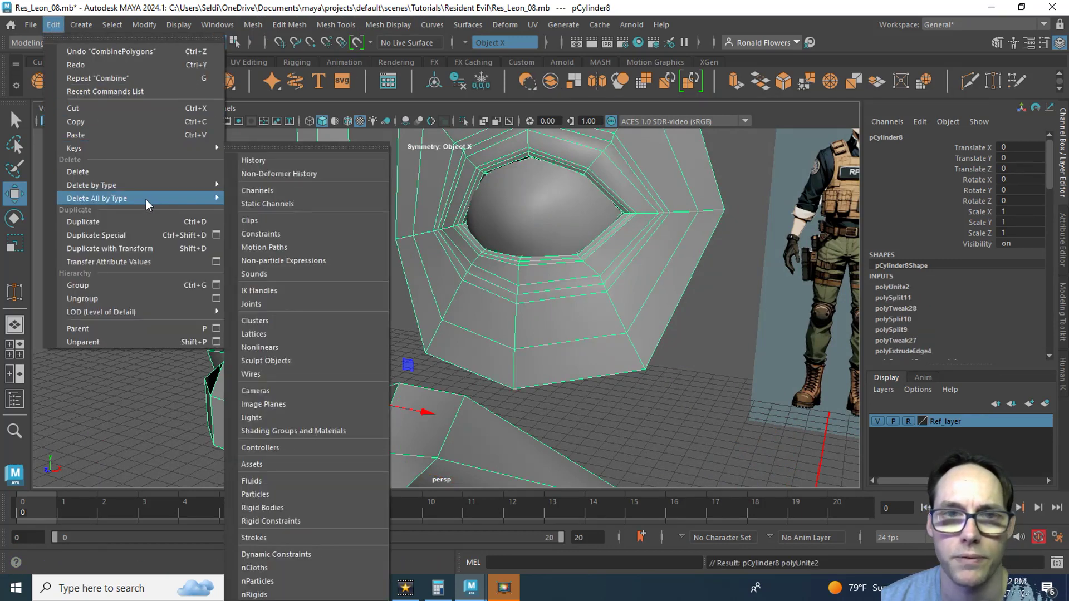
pyautogui.click(286, 164)
pyautogui.scroll(-2, 286, 164)
pyautogui.scroll(-5, 328, 243)
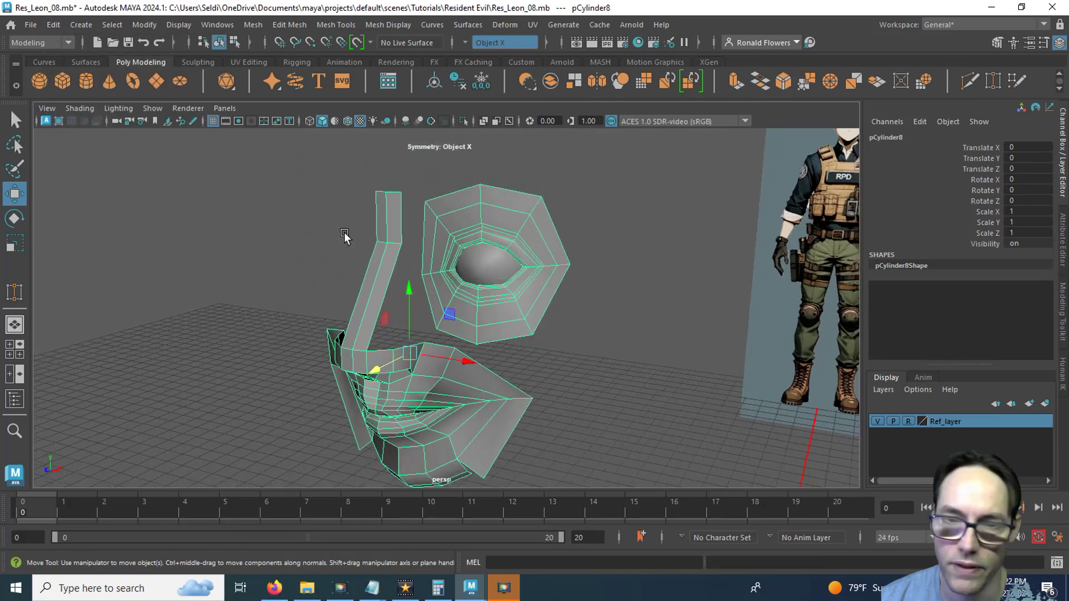
pyautogui.press('q')
pyautogui.click(576, 332)
# Frame the combined face mesh in the front view, switch to face selection and turn symmetry off.
pyautogui.keyDown('alt'); pyautogui.moveTo(489, 329); pyautogui.dragTo(546, 339); pyautogui.keyUp('alt')
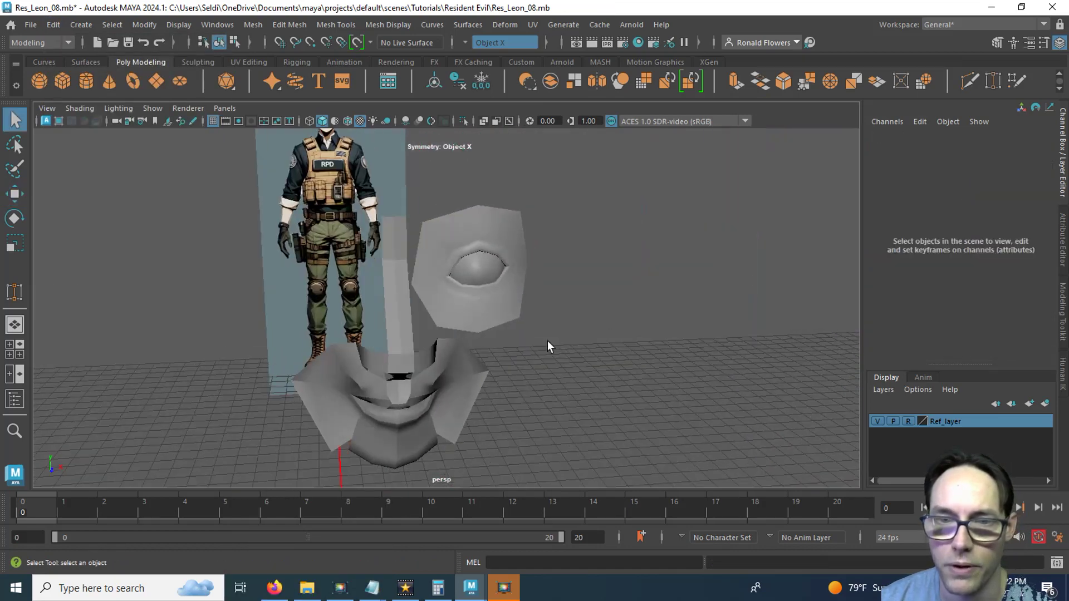
pyautogui.click(504, 318)
pyautogui.keyDown('alt'); pyautogui.moveTo(425, 299); pyautogui.dragTo(403, 286); pyautogui.keyUp('alt')
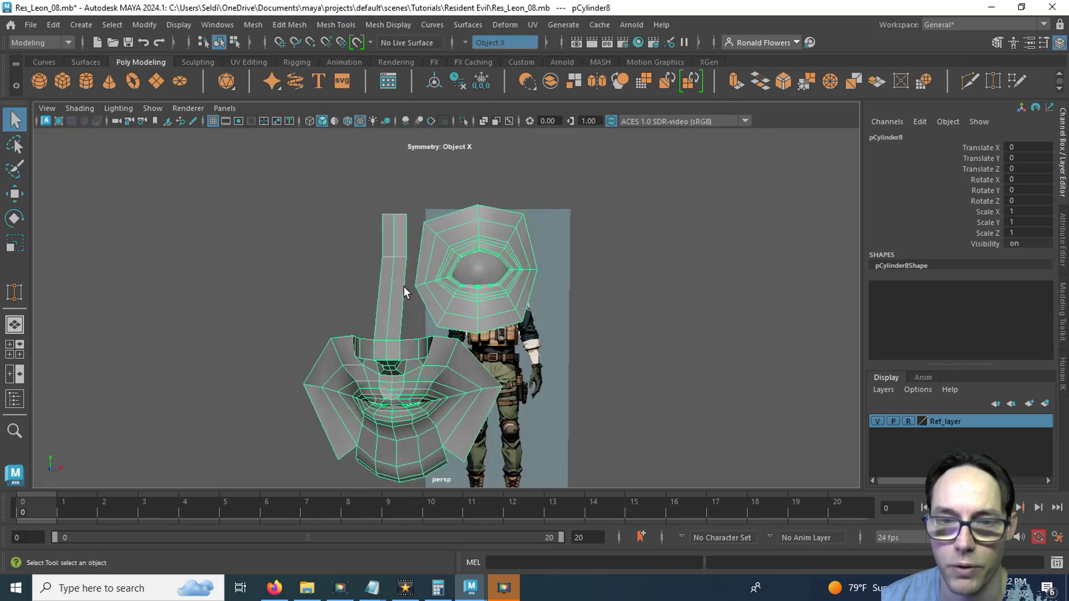
pyautogui.press('space')
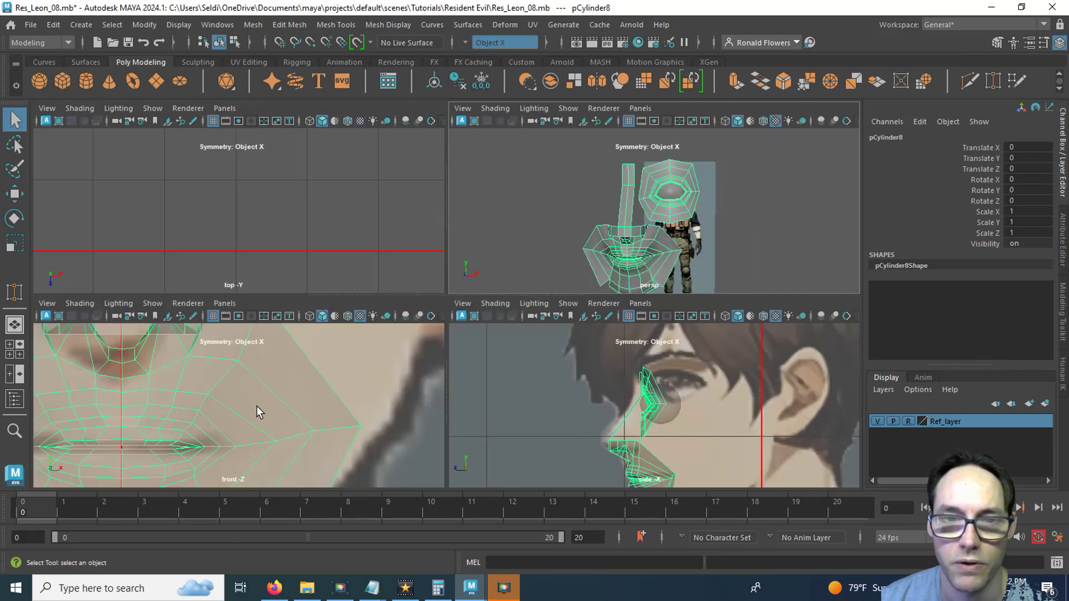
pyautogui.press('space')
pyautogui.press('f')
pyautogui.scroll(-5, 336, 256)
pyautogui.scroll(3, 326, 275)
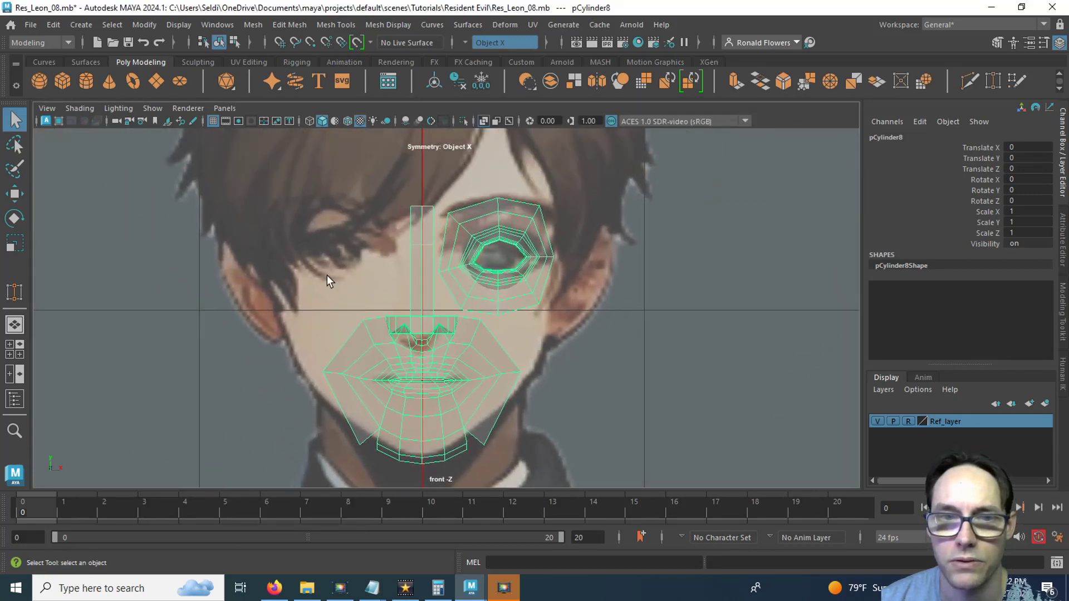
pyautogui.moveTo(283, 192); pyautogui.dragTo(283, 231, button='right')
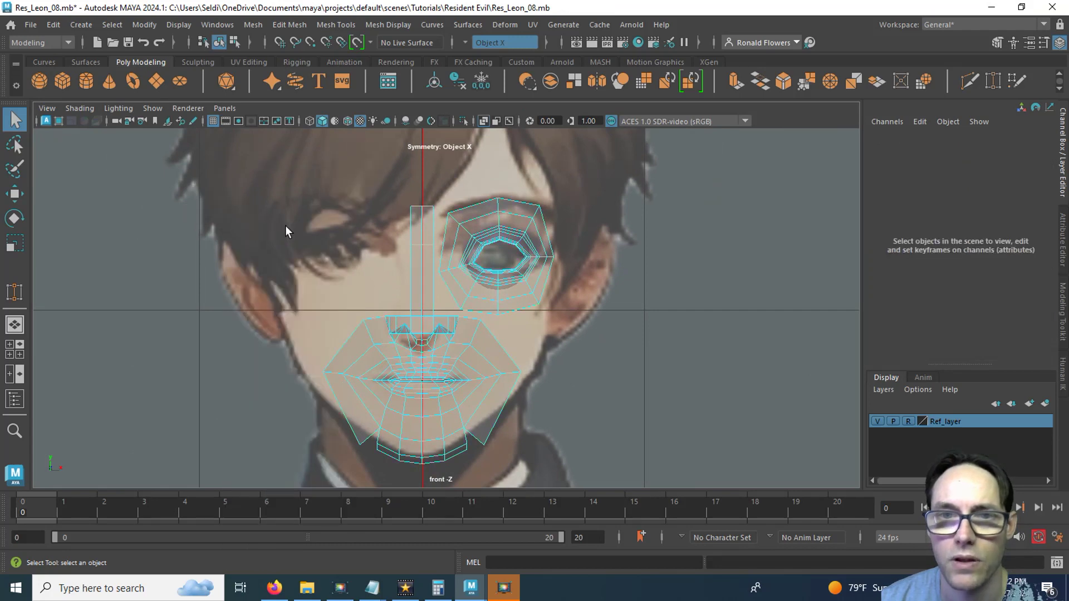
pyautogui.keyDown('alt'); pyautogui.moveTo(286, 229); pyautogui.dragTo(285, 189, button='middle'); pyautogui.keyUp('alt')
pyautogui.click(465, 42)
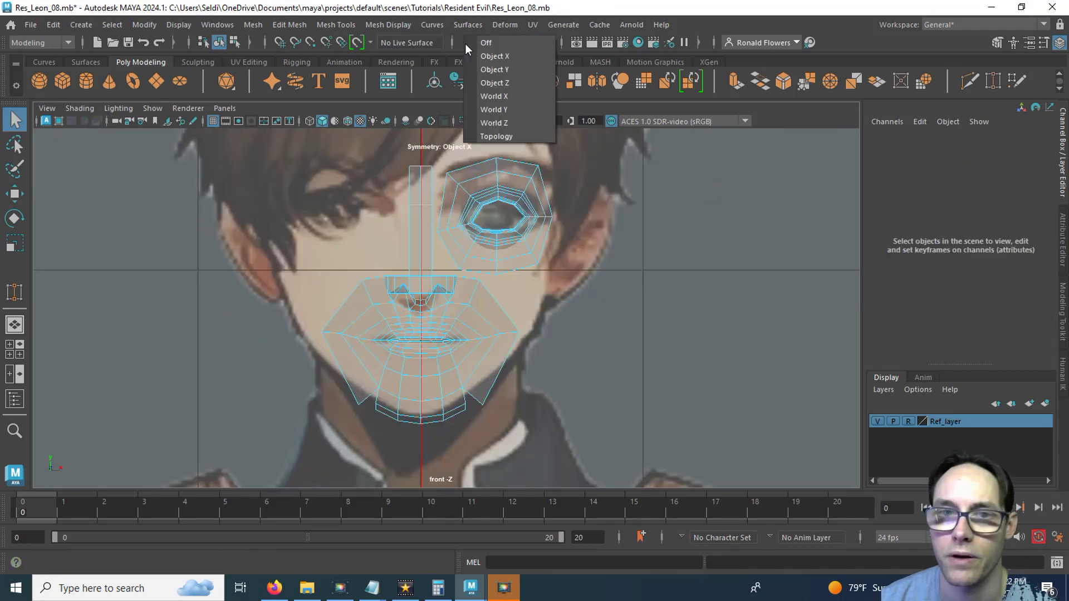
pyautogui.click(475, 45)
# Delete all faces on the half of the face mesh that has no eye socket, up to the centre line.
pyautogui.moveTo(245, 154); pyautogui.dragTo(414, 449)
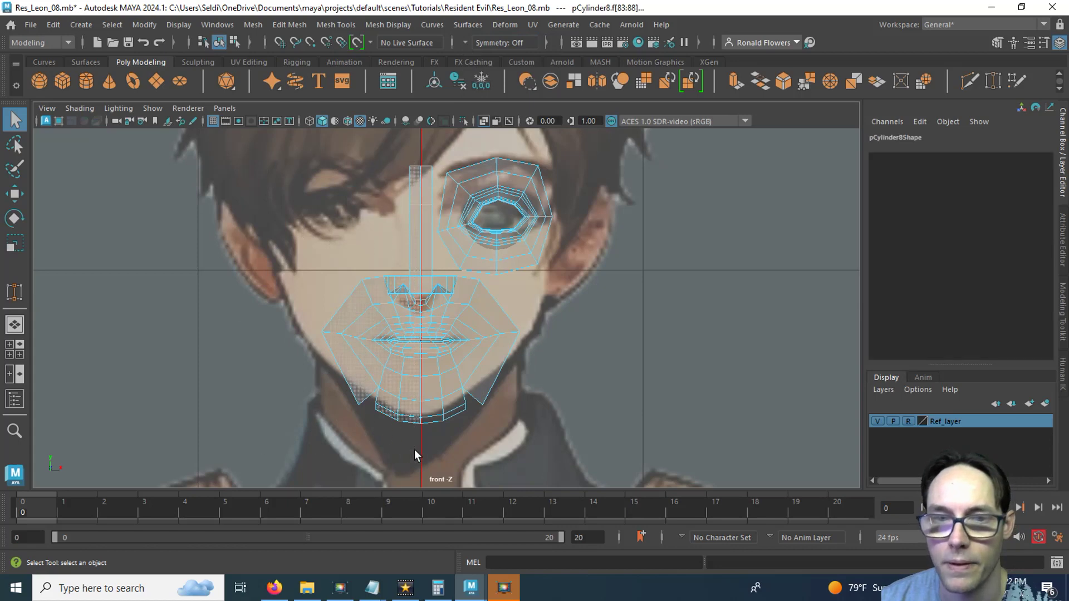
pyautogui.press('space')
pyautogui.press('space')
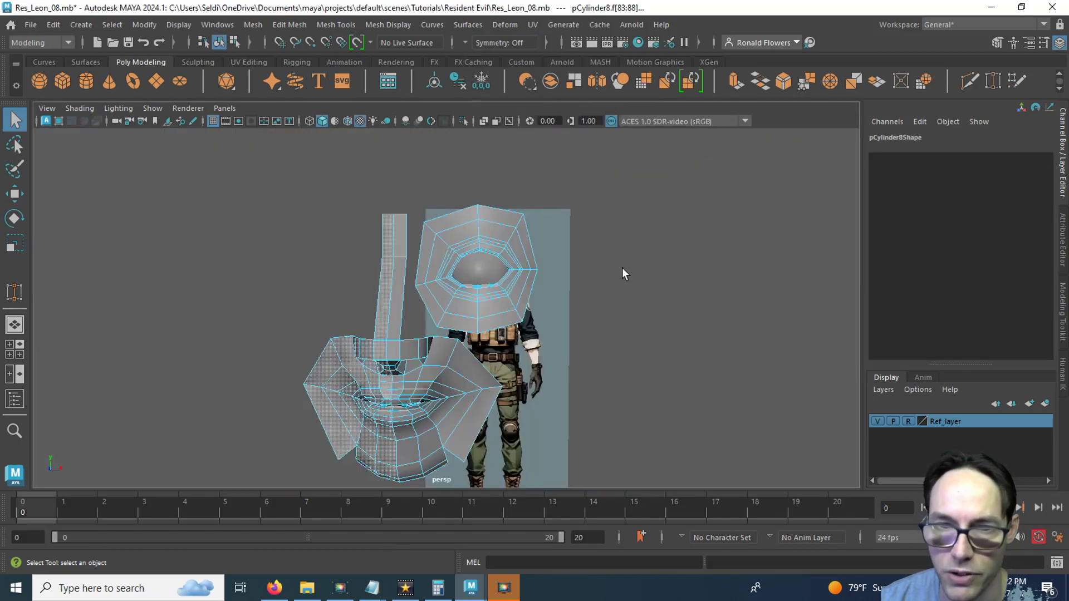
pyautogui.keyDown('alt'); pyautogui.moveTo(465, 413); pyautogui.dragTo(559, 309, button='middle'); pyautogui.keyUp('alt')
pyautogui.scroll(5, 559, 309)
pyautogui.keyDown('alt'); pyautogui.moveTo(558, 310); pyautogui.dragTo(562, 289); pyautogui.keyUp('alt')
pyautogui.scroll(-5, 562, 289)
pyautogui.keyDown('alt'); pyautogui.moveTo(558, 176); pyautogui.dragTo(542, 268, button='middle'); pyautogui.keyUp('alt')
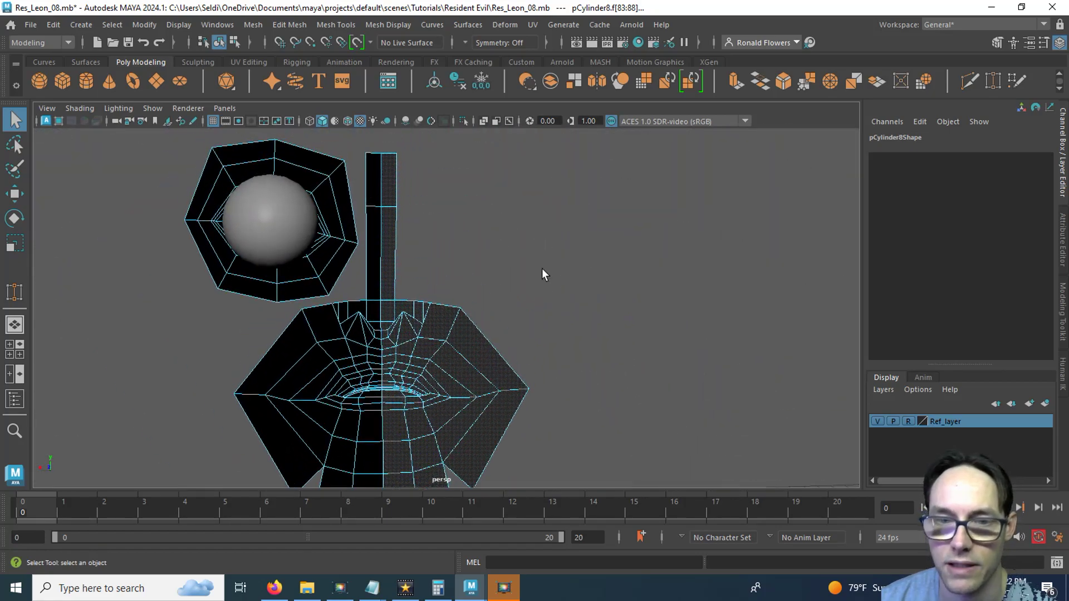
pyautogui.keyDown('alt'); pyautogui.moveTo(530, 343); pyautogui.dragTo(527, 271, button='middle'); pyautogui.keyUp('alt')
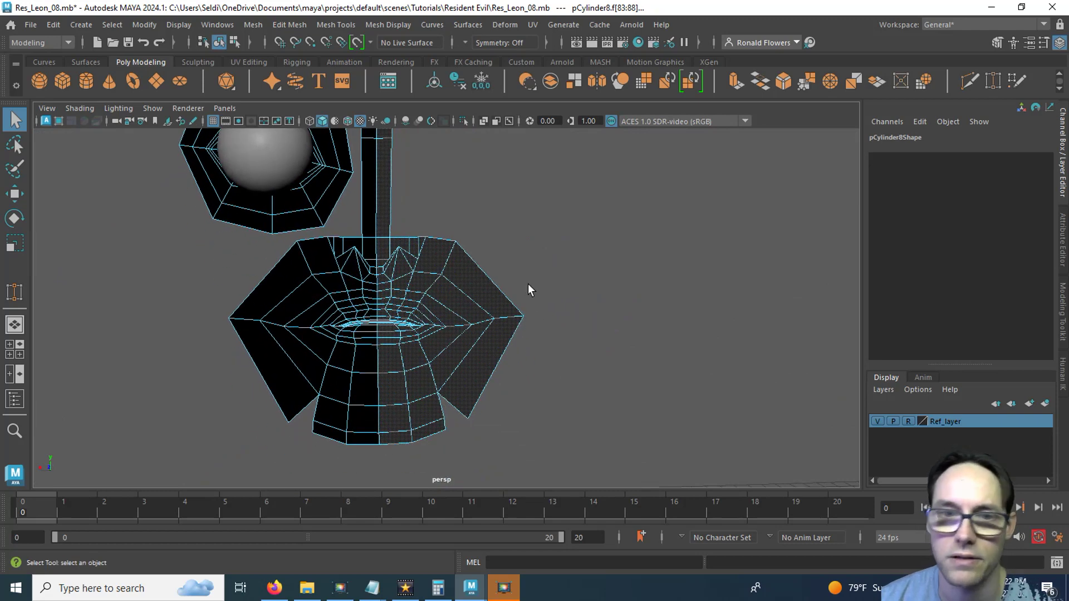
pyautogui.press('Delete')
# Select the half-face mesh as an object and move its pivot along X onto the centre line.
pyautogui.press('space')
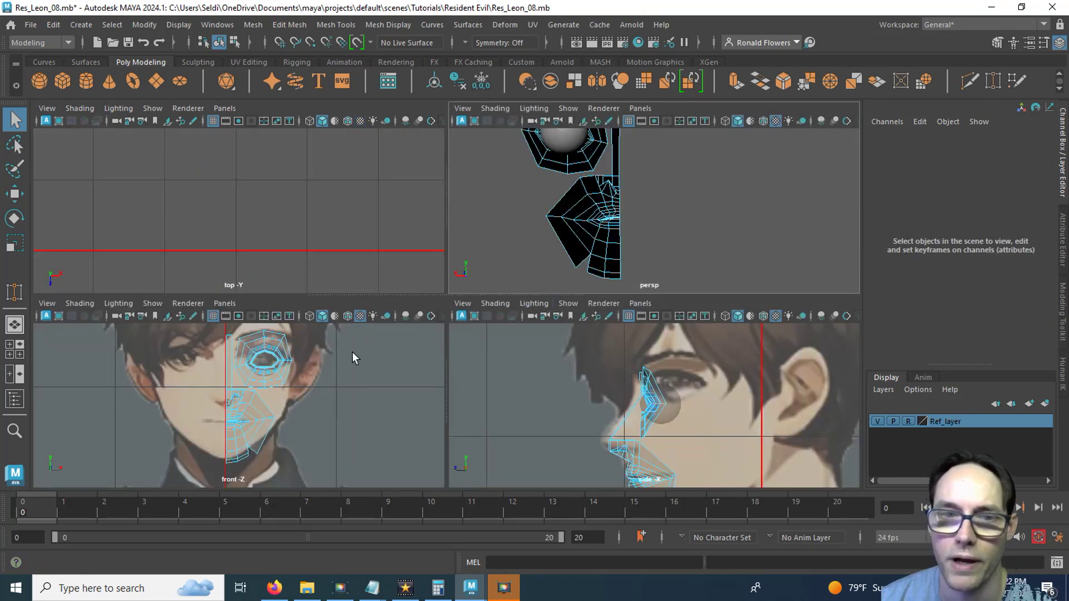
pyautogui.press('space')
pyautogui.keyDown('alt'); pyautogui.moveTo(325, 259); pyautogui.dragTo(291, 291, button='middle'); pyautogui.keyUp('alt')
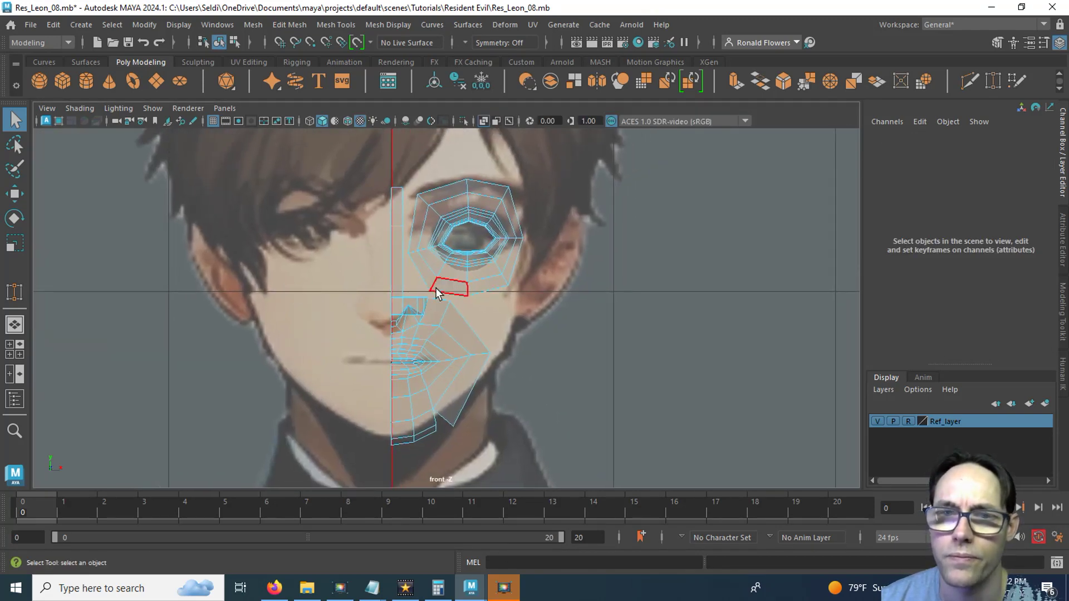
pyautogui.moveTo(436, 291); pyautogui.dragTo(476, 184, button='right')
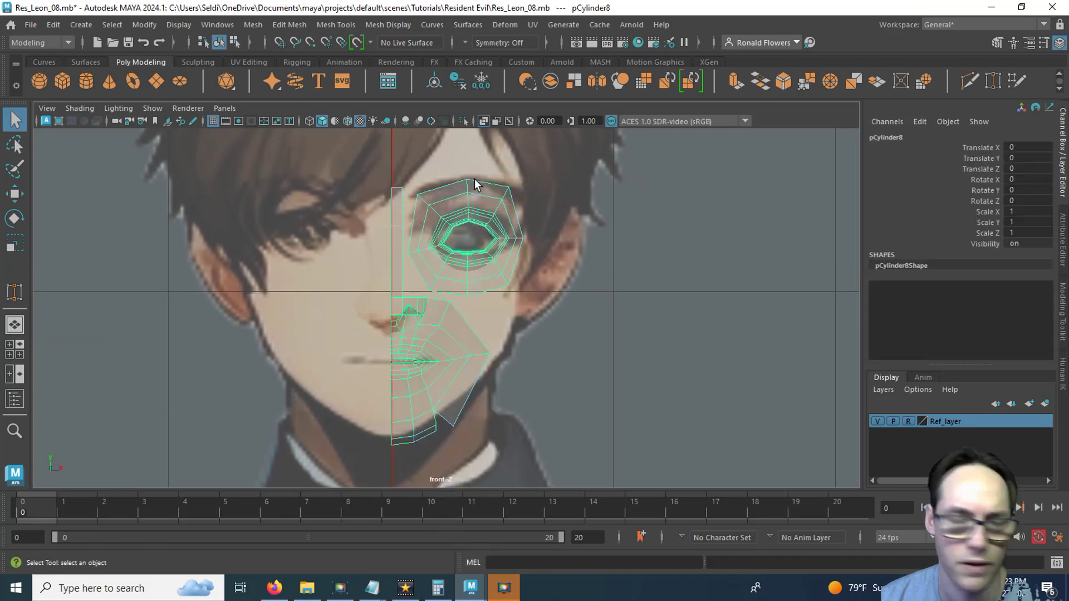
pyautogui.press('w')
pyautogui.scroll(3, 398, 392)
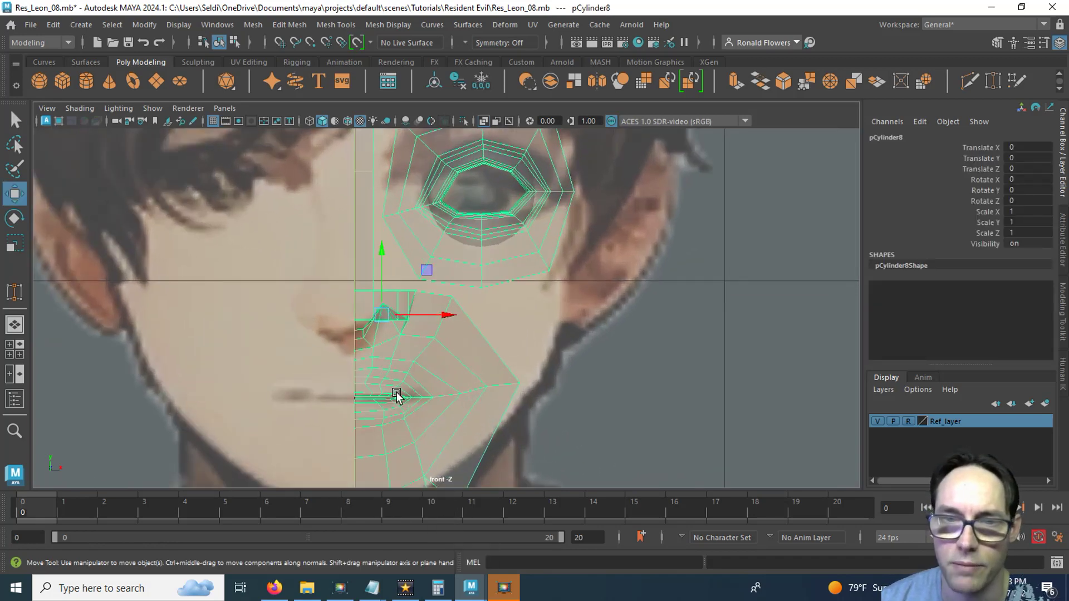
pyautogui.keyDown('alt'); pyautogui.moveTo(347, 342); pyautogui.dragTo(382, 289, button='middle'); pyautogui.keyUp('alt')
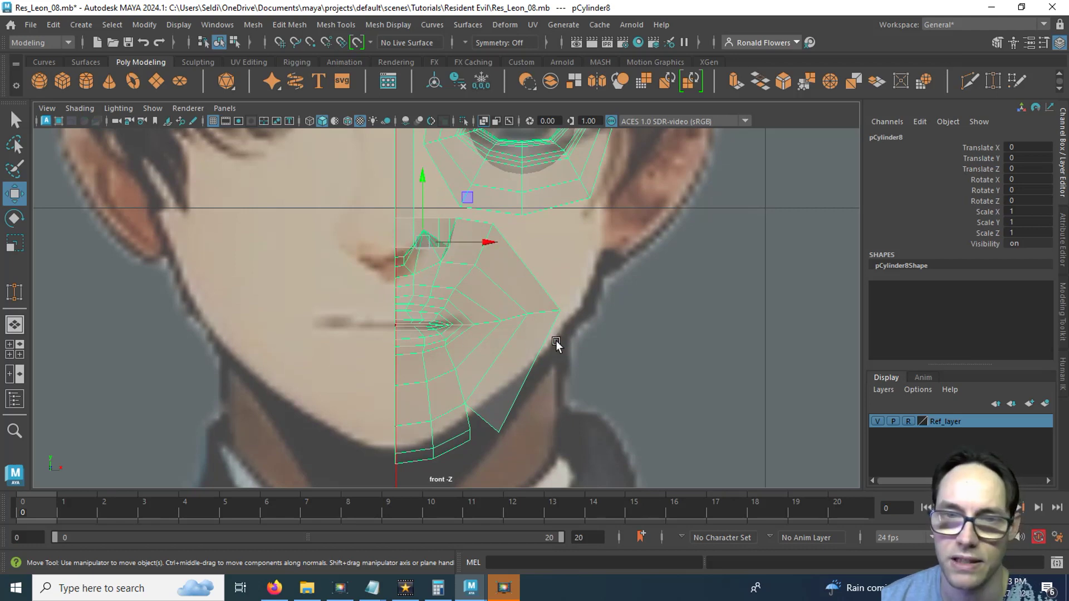
pyautogui.press('d')
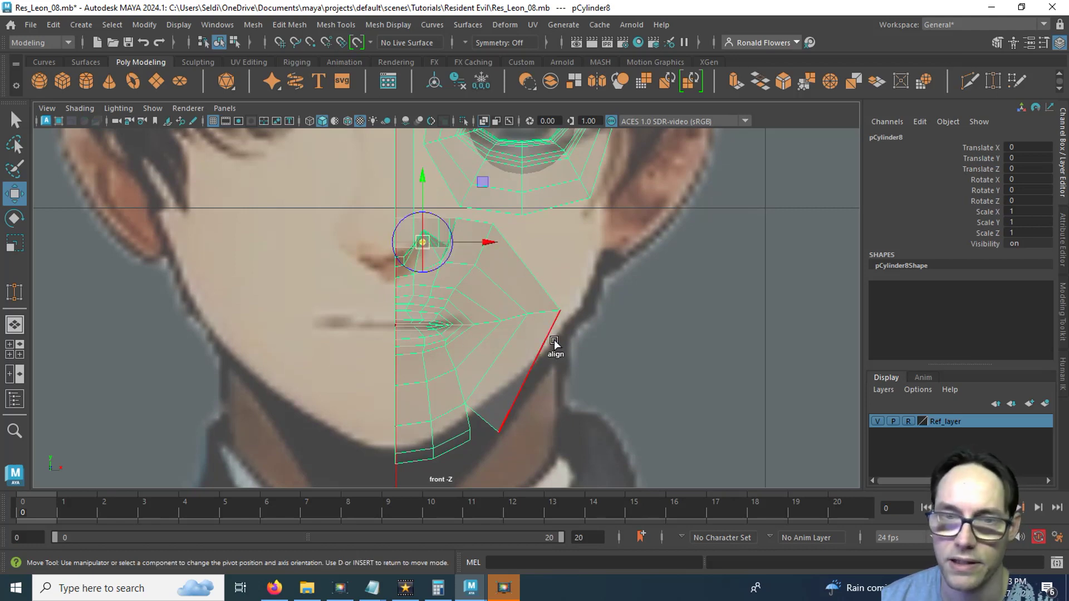
pyautogui.moveTo(489, 239); pyautogui.dragTo(423, 267)
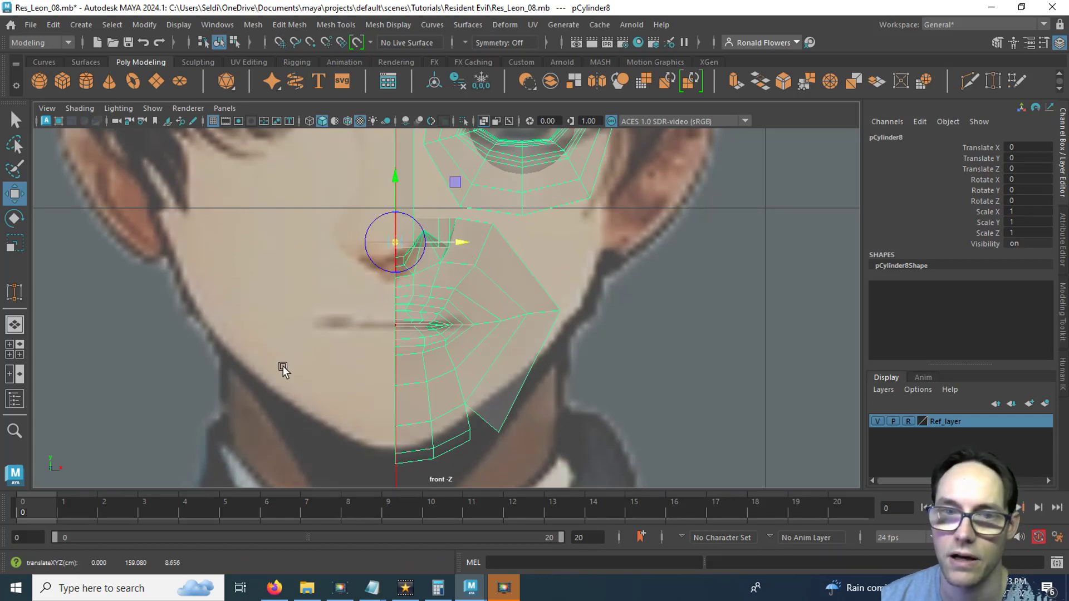
pyautogui.press('d')
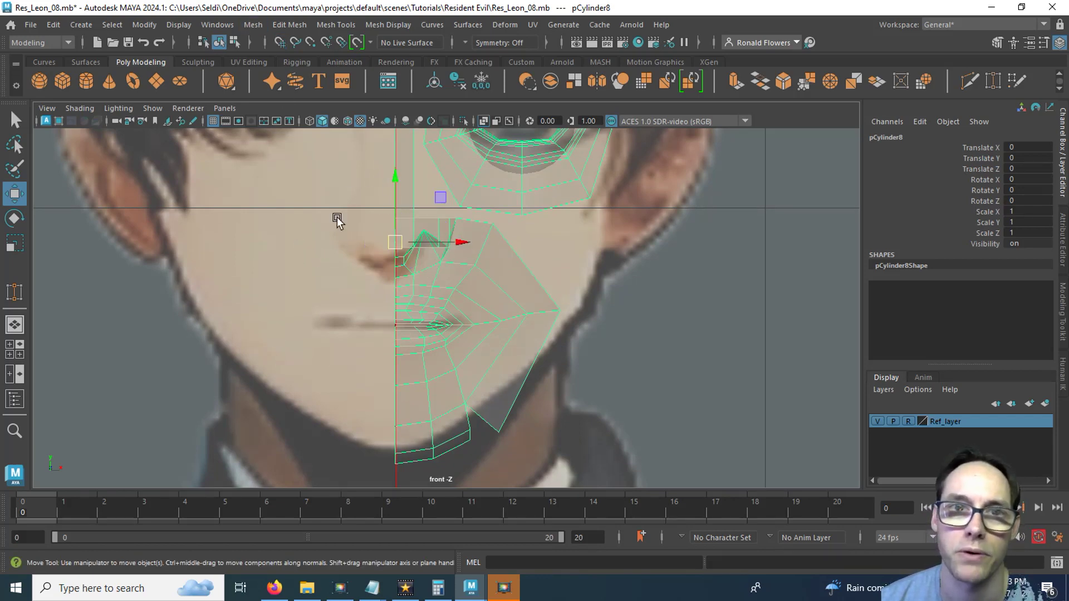
# Mirror the half face as a copy across world X, combined with the original, merging border vertices at a custom 0.001 threshold.
pyautogui.click(253, 25)
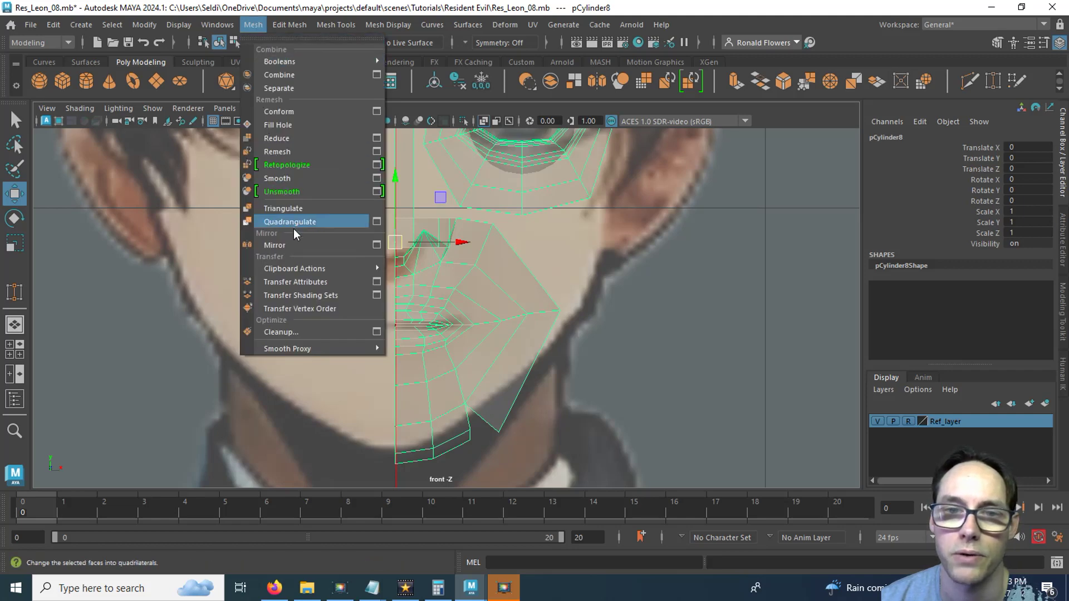
pyautogui.click(377, 245)
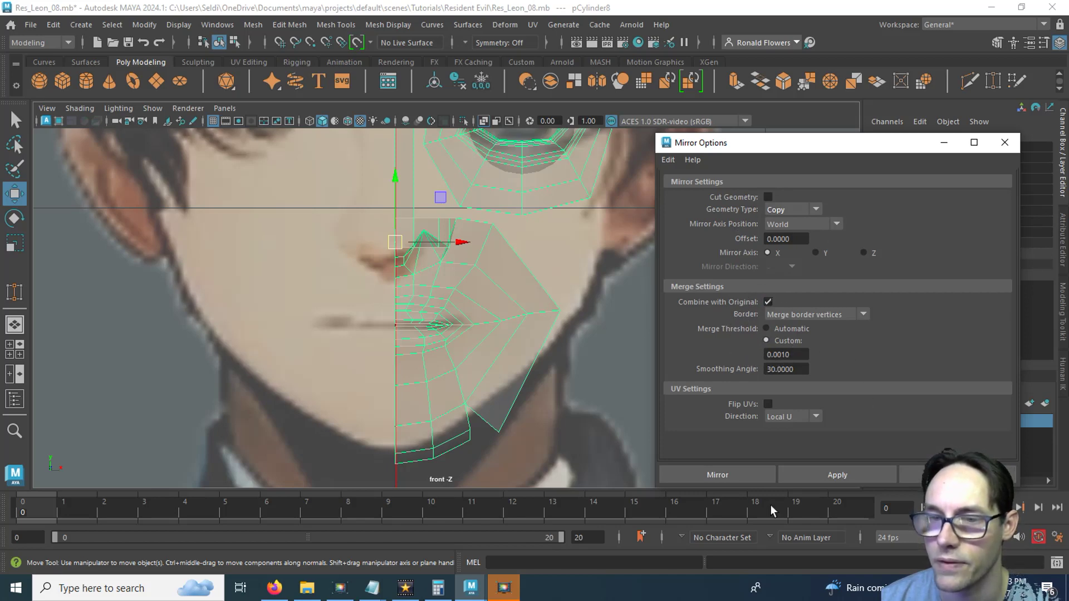
pyautogui.click(700, 476)
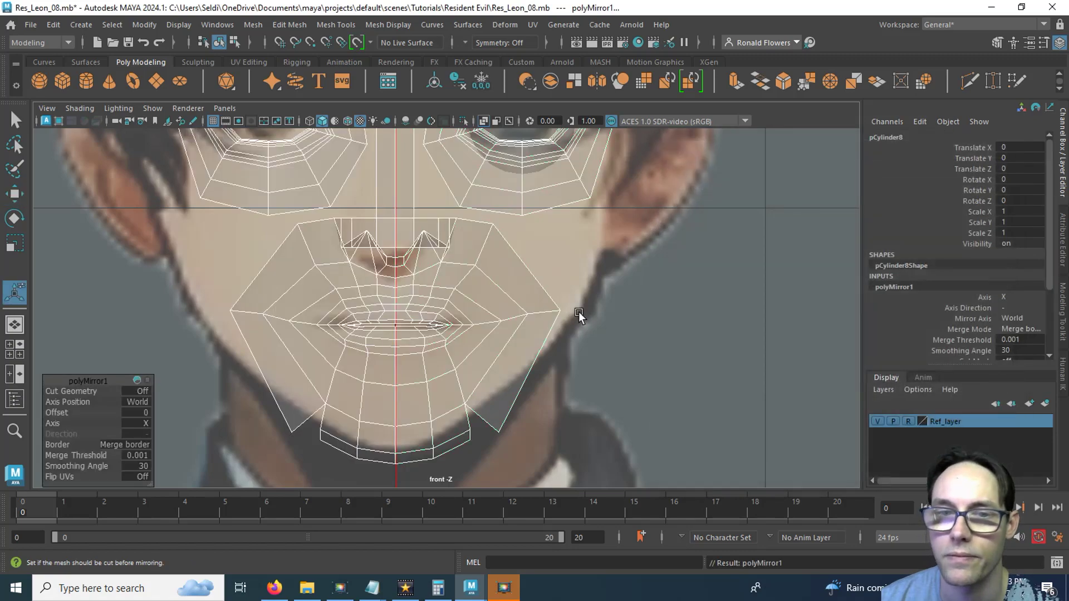
pyautogui.press('space')
pyautogui.press('space')
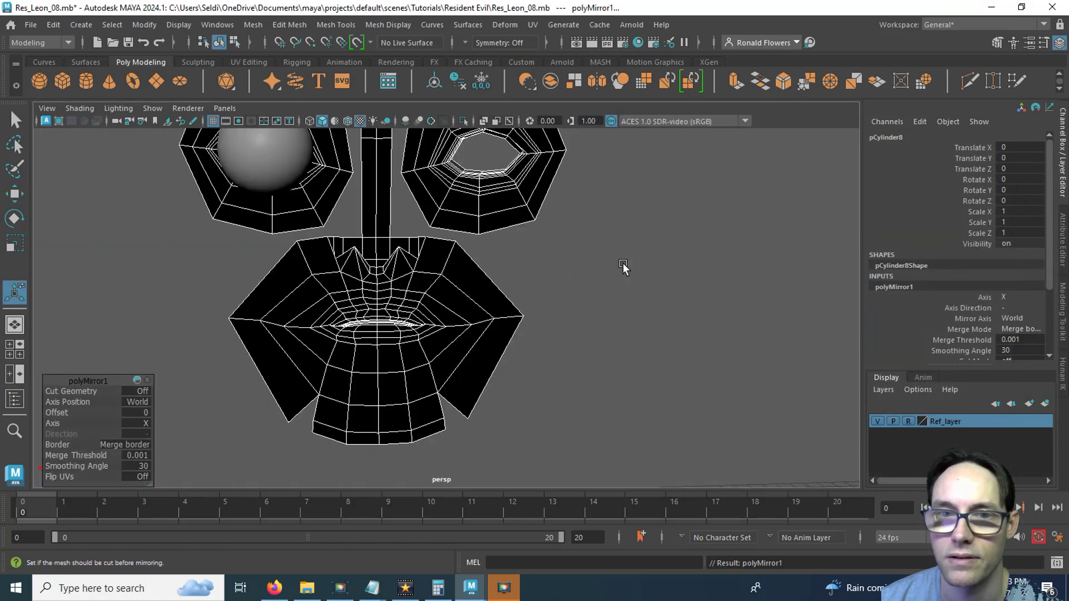
pyautogui.keyDown('alt'); pyautogui.moveTo(623, 263); pyautogui.dragTo(752, 328); pyautogui.keyUp('alt')
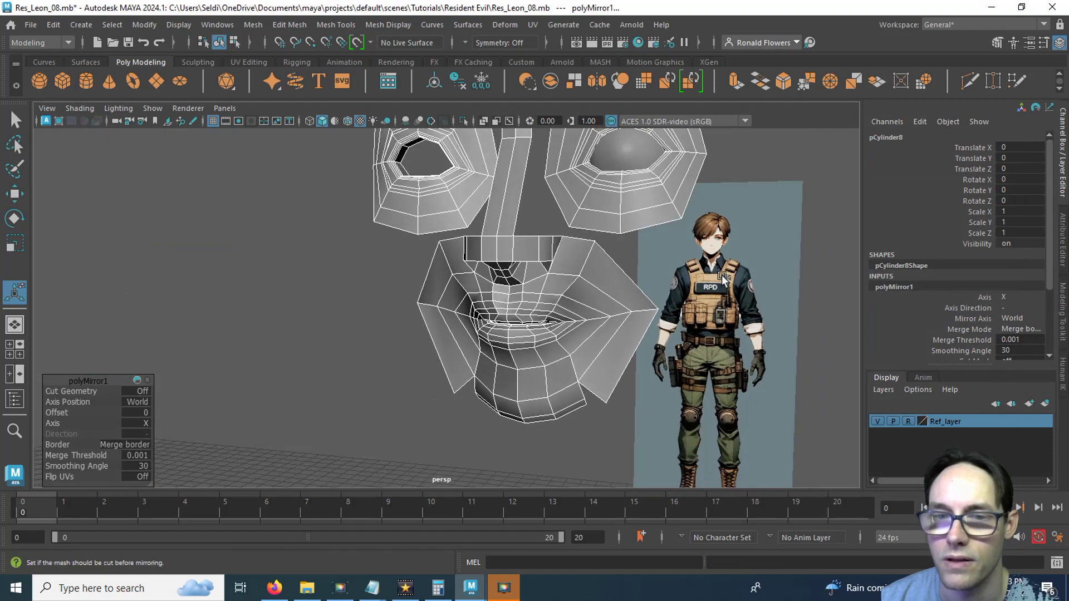
pyautogui.keyDown('alt'); pyautogui.moveTo(720, 240); pyautogui.dragTo(676, 308, button='middle'); pyautogui.keyUp('alt')
pyautogui.click(660, 359)
pyautogui.keyDown('alt'); pyautogui.moveTo(659, 358); pyautogui.dragTo(619, 360); pyautogui.keyUp('alt')
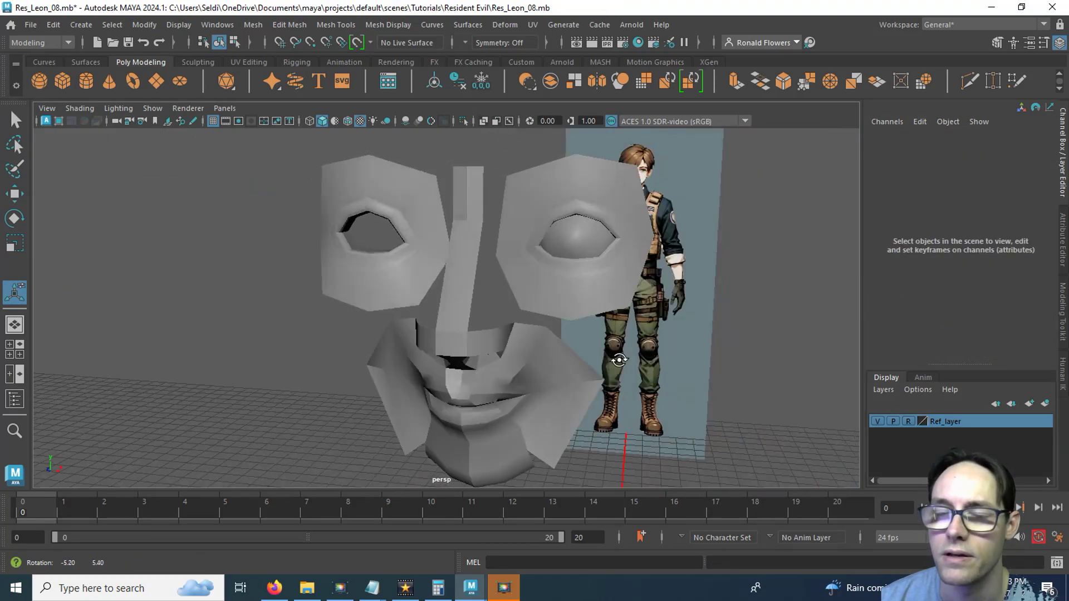
# Duplicate the eyeball and set the copy's Translate X to -3.418 to place it in the opposite socket.
pyautogui.click(578, 239)
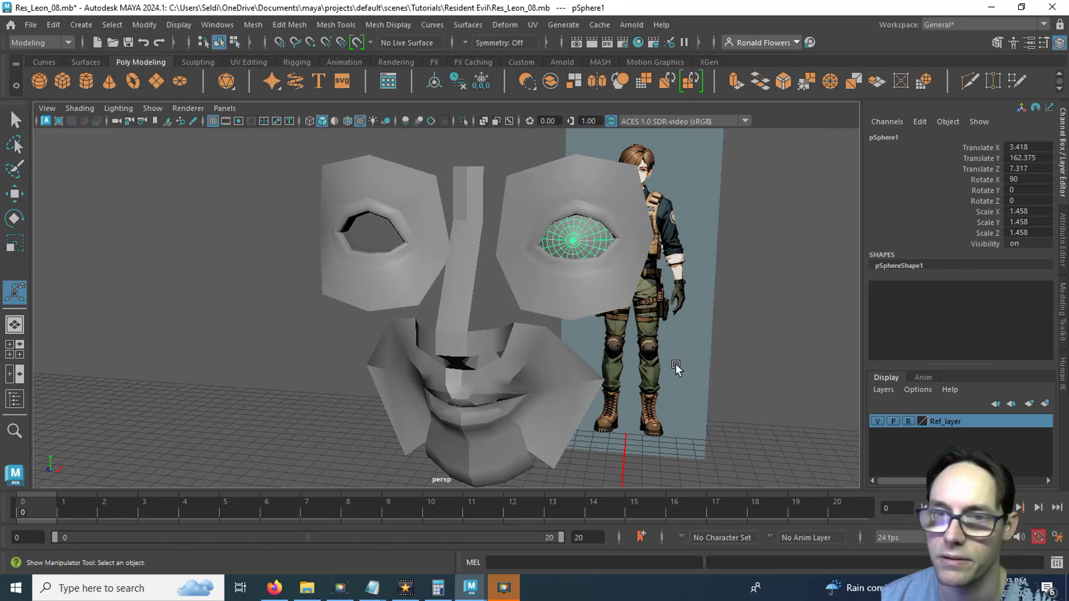
pyautogui.hotkey('ctrl', 'd')
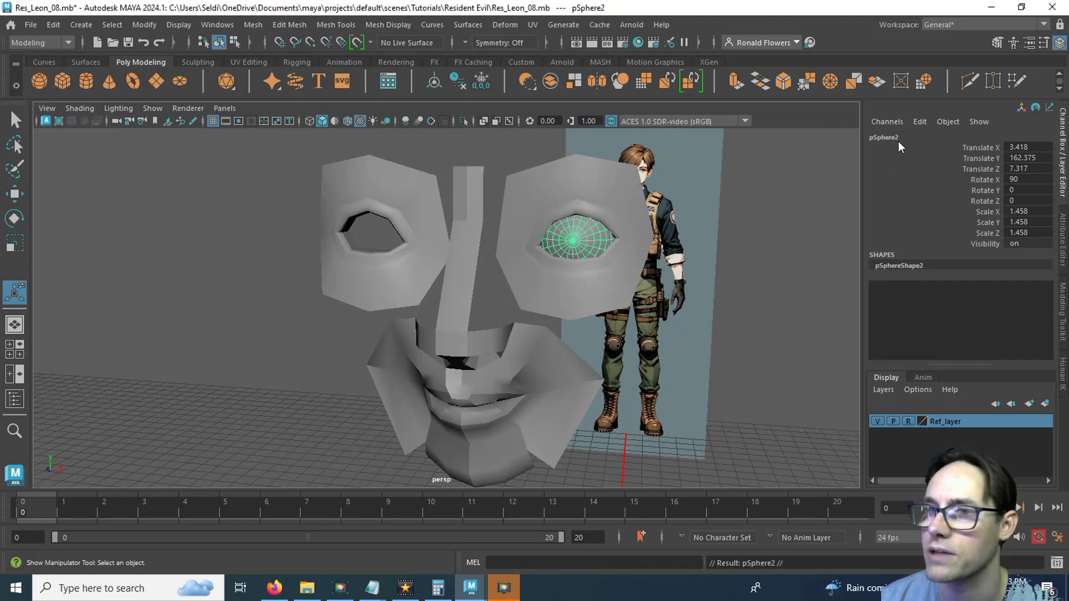
pyautogui.click(1024, 148)
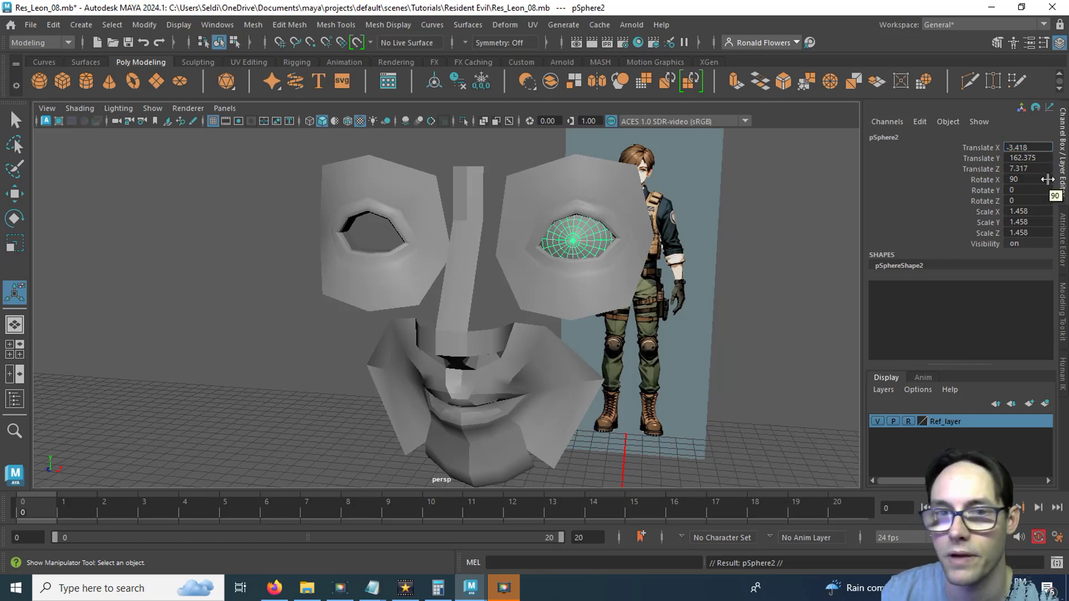
pyautogui.press('Return')
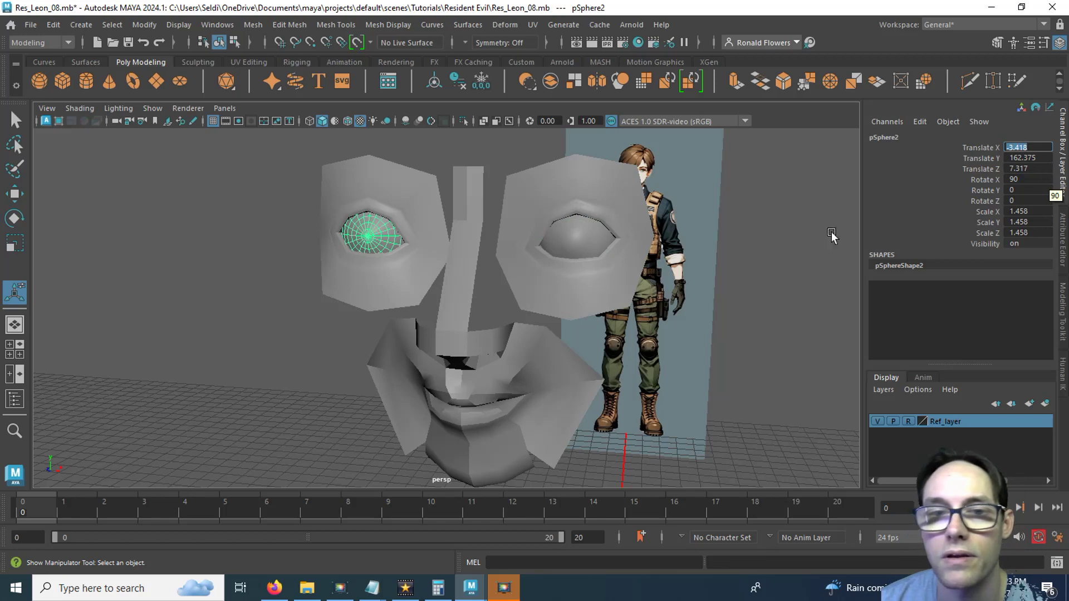
# Rename the duplicated eyeball to Eye_Right.
pyautogui.doubleClick(877, 138)
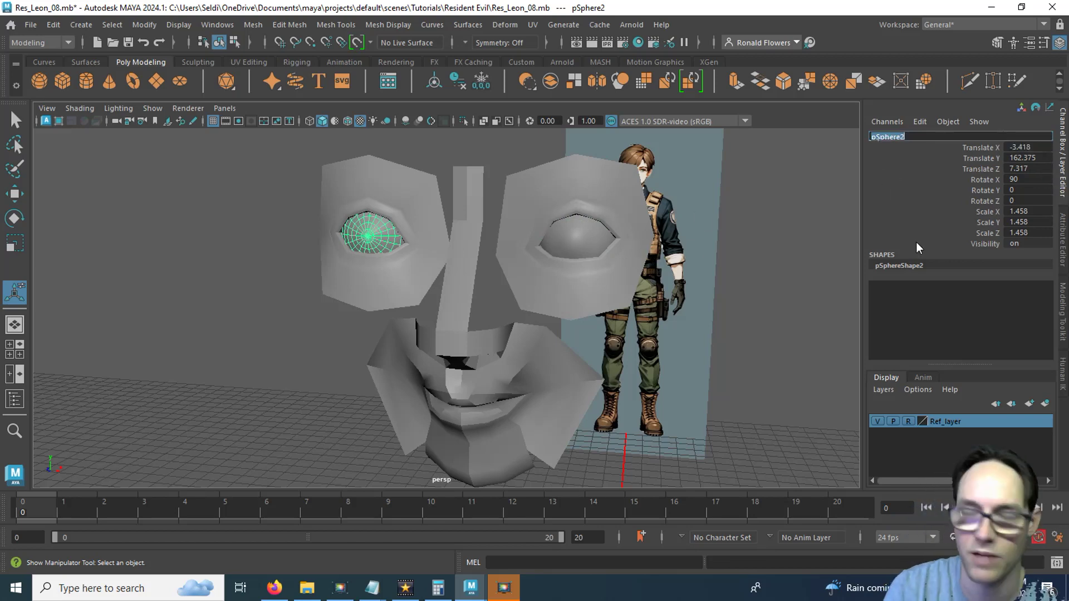
pyautogui.write('Eye')
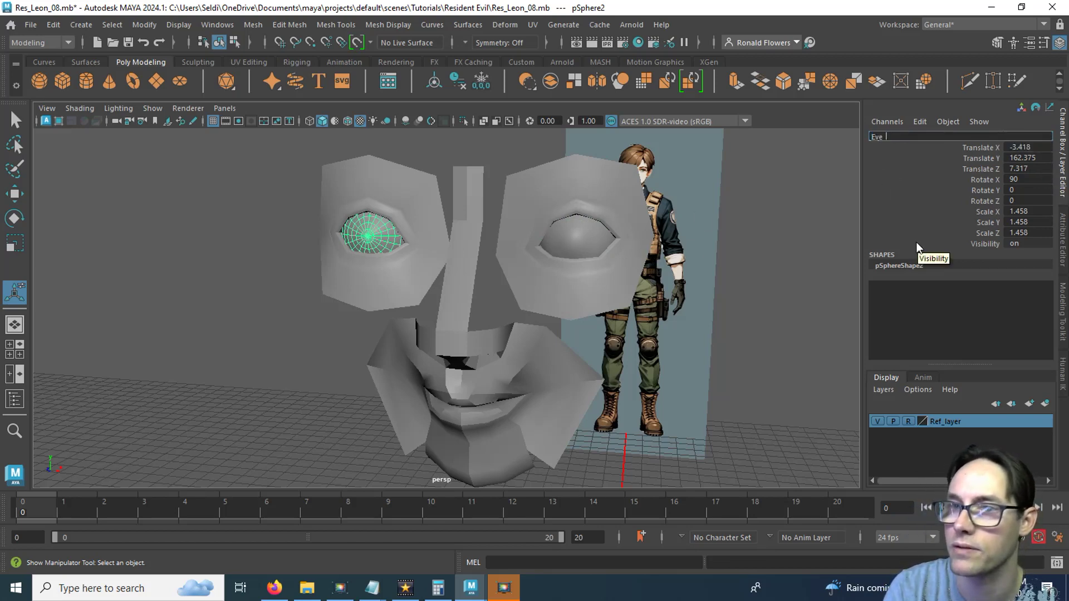
pyautogui.write('_Right')
pyautogui.press('Return')
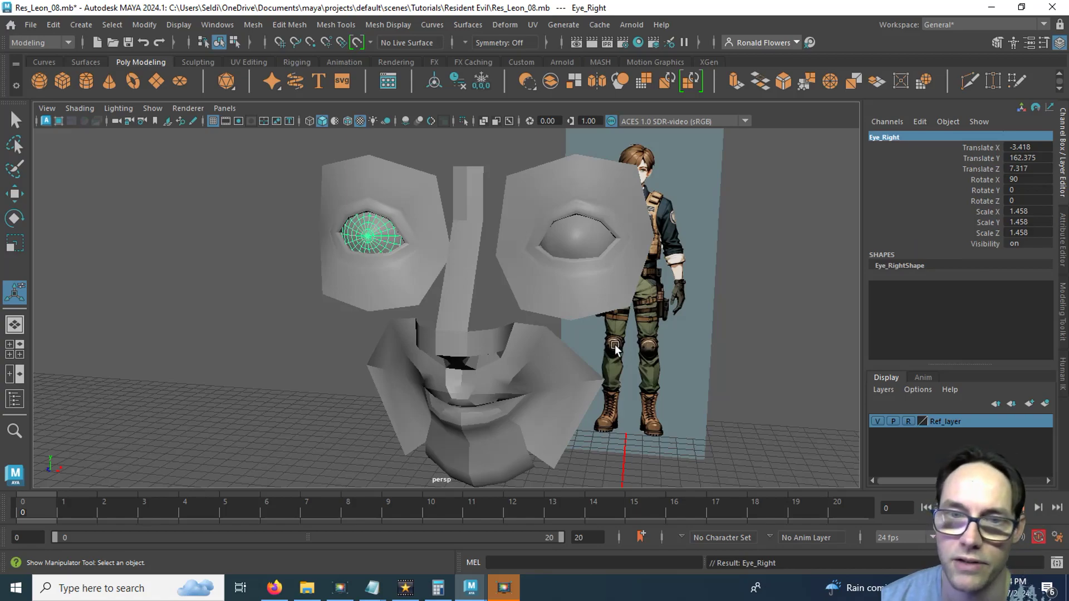
# Select the original eyeball in the other socket and rename it to Eye_Left.
pyautogui.keyDown('alt'); pyautogui.moveTo(595, 308); pyautogui.dragTo(318, 317); pyautogui.keyUp('alt')
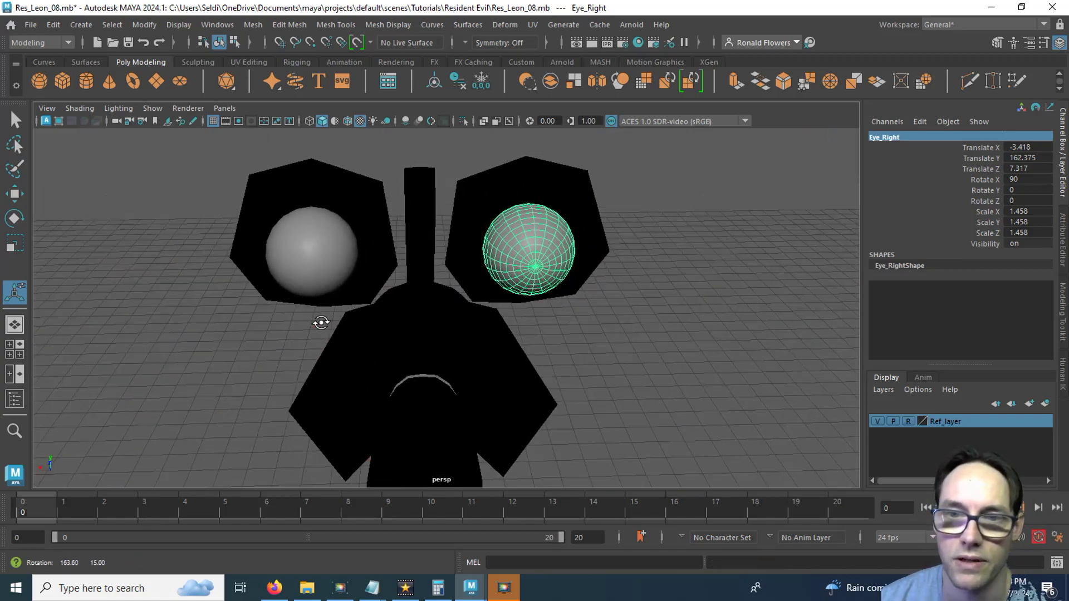
pyautogui.keyDown('alt'); pyautogui.moveTo(515, 295); pyautogui.dragTo(670, 338); pyautogui.keyUp('alt')
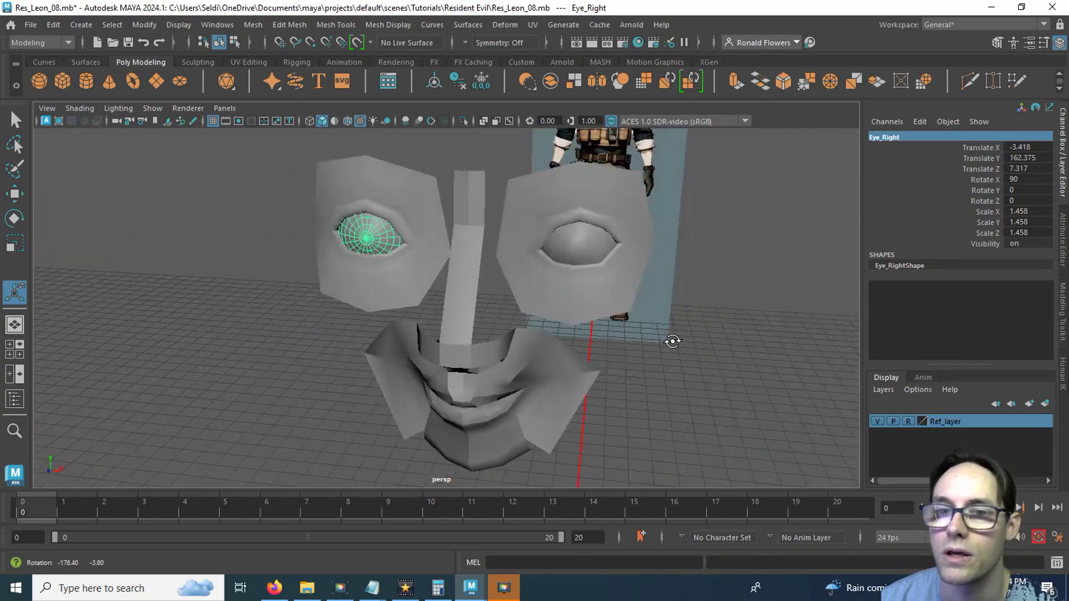
pyautogui.click(563, 245)
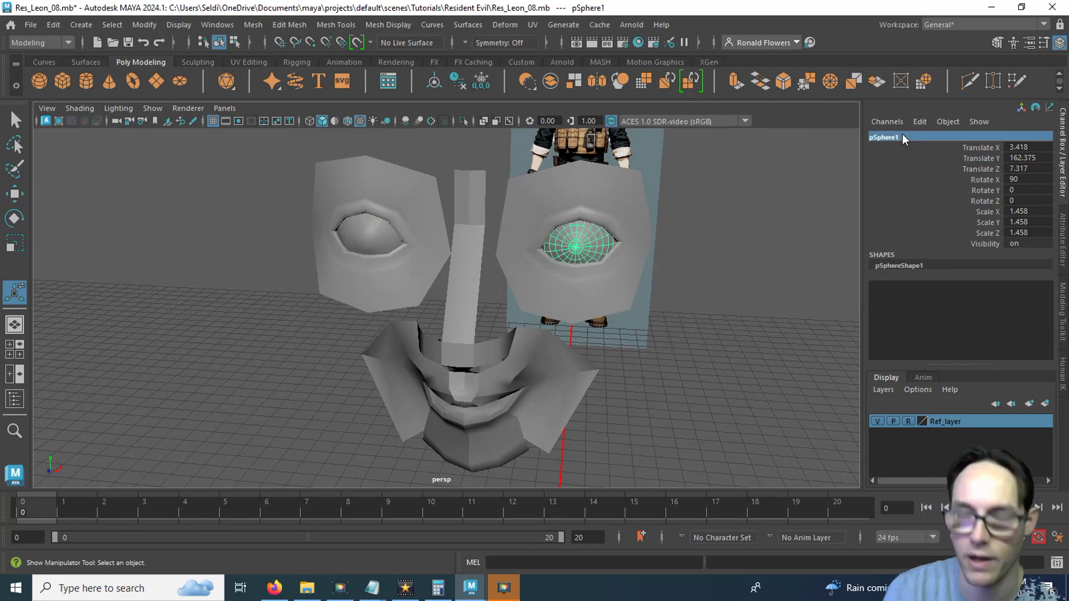
pyautogui.doubleClick(902, 134)
pyautogui.write('Eye')
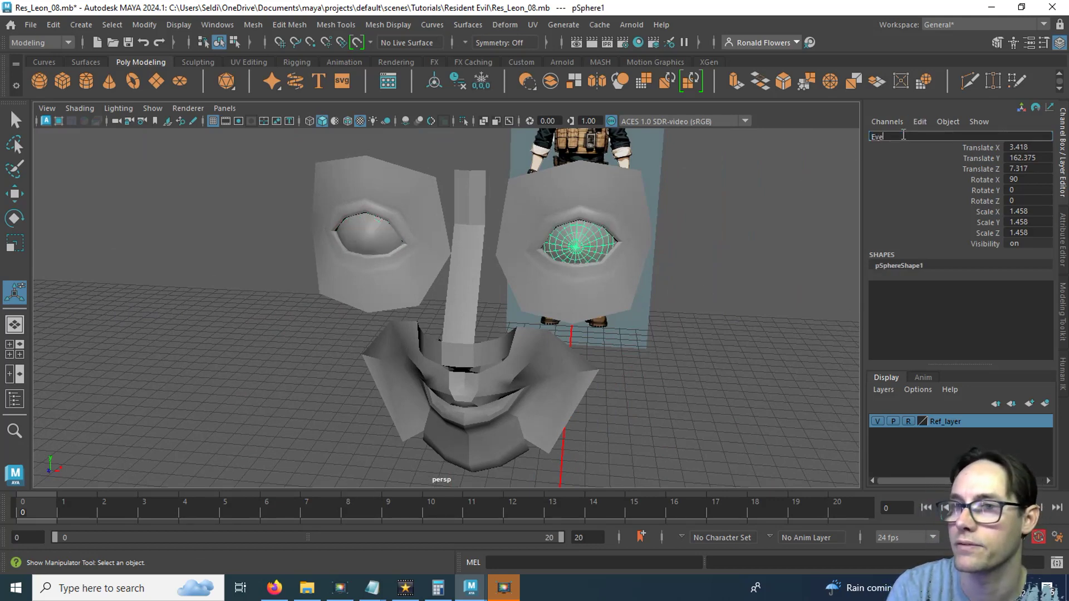
pyautogui.write('_Left')
pyautogui.press('Return')
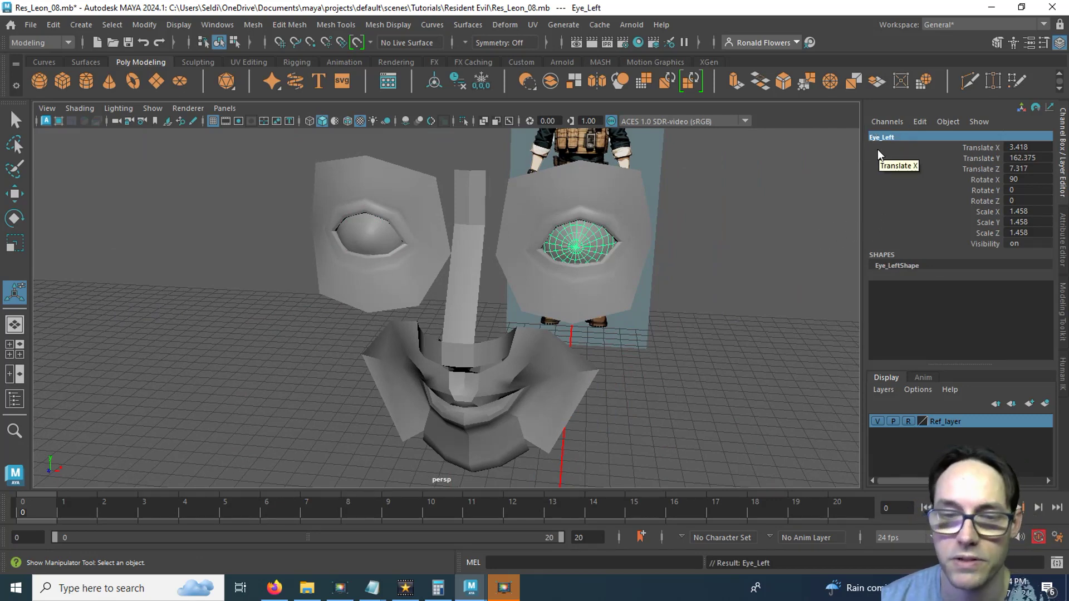
# Check the scene's object list for the two renamed eyeballs, selecting each one to verify its name and side.
pyautogui.keyDown('alt'); pyautogui.moveTo(686, 348); pyautogui.dragTo(654, 300); pyautogui.keyUp('alt')
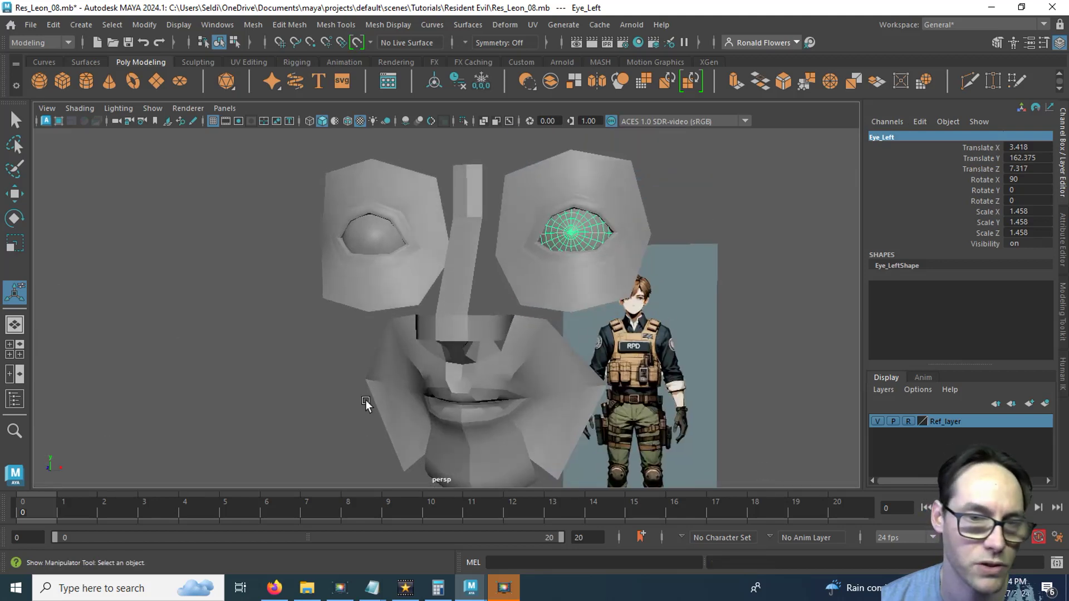
pyautogui.click(17, 406)
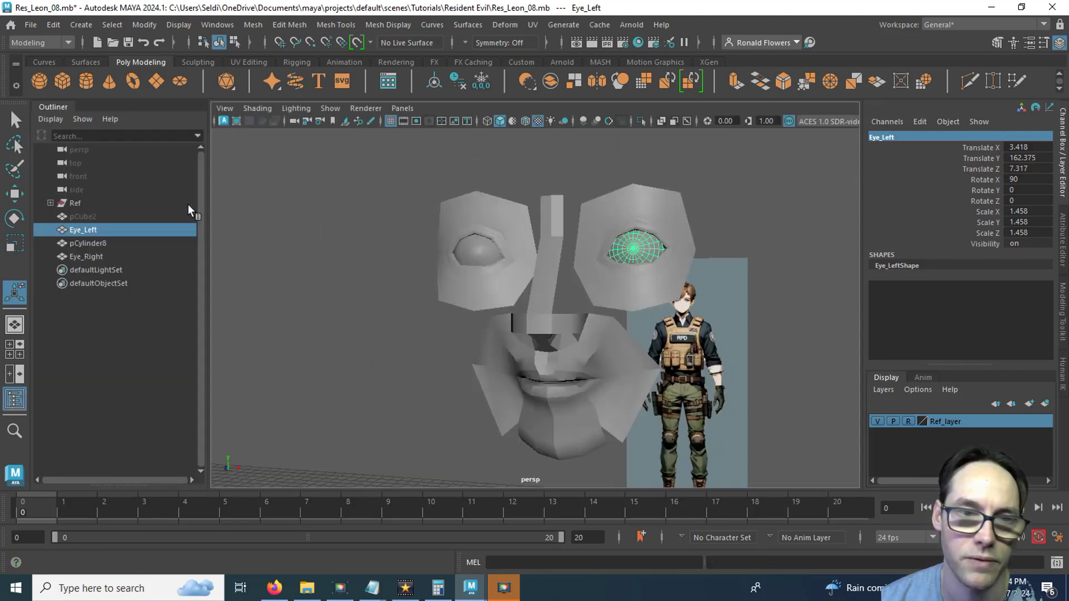
pyautogui.click(89, 351)
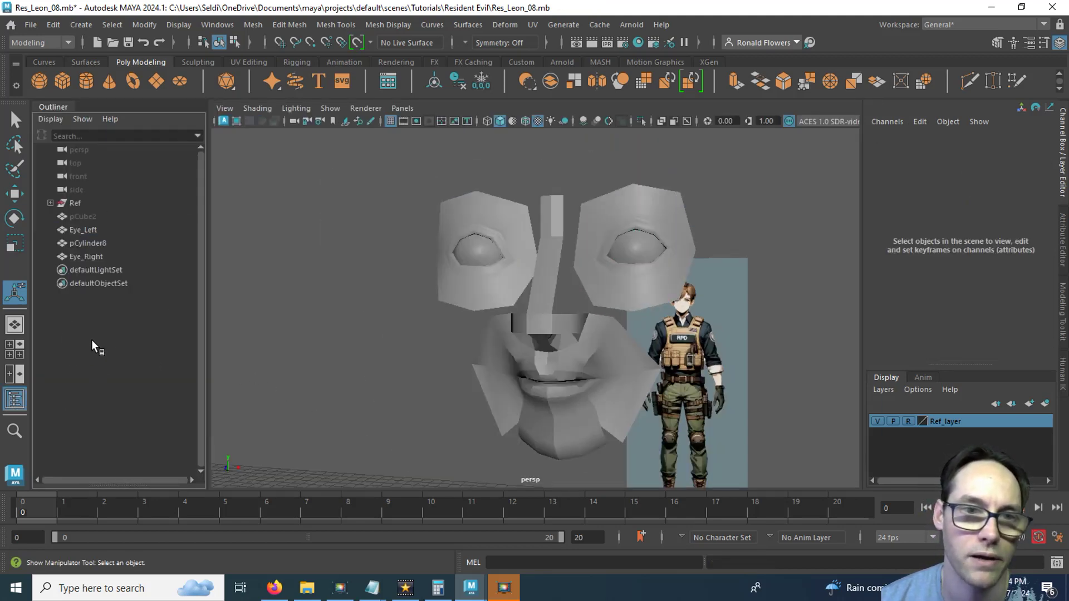
pyautogui.click(72, 229)
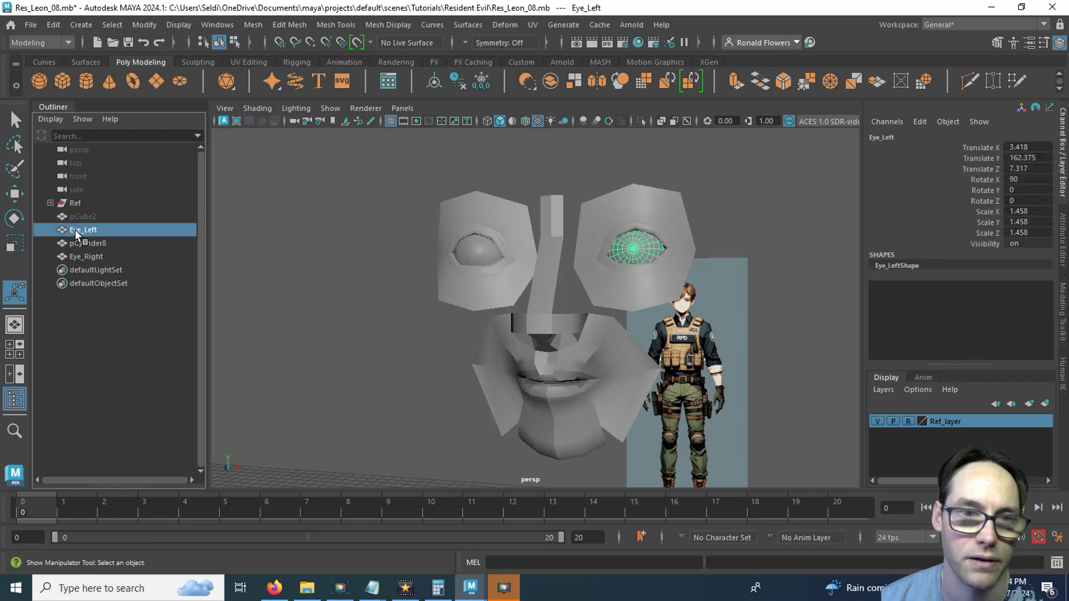
pyautogui.click(79, 256)
pyautogui.click(15, 400)
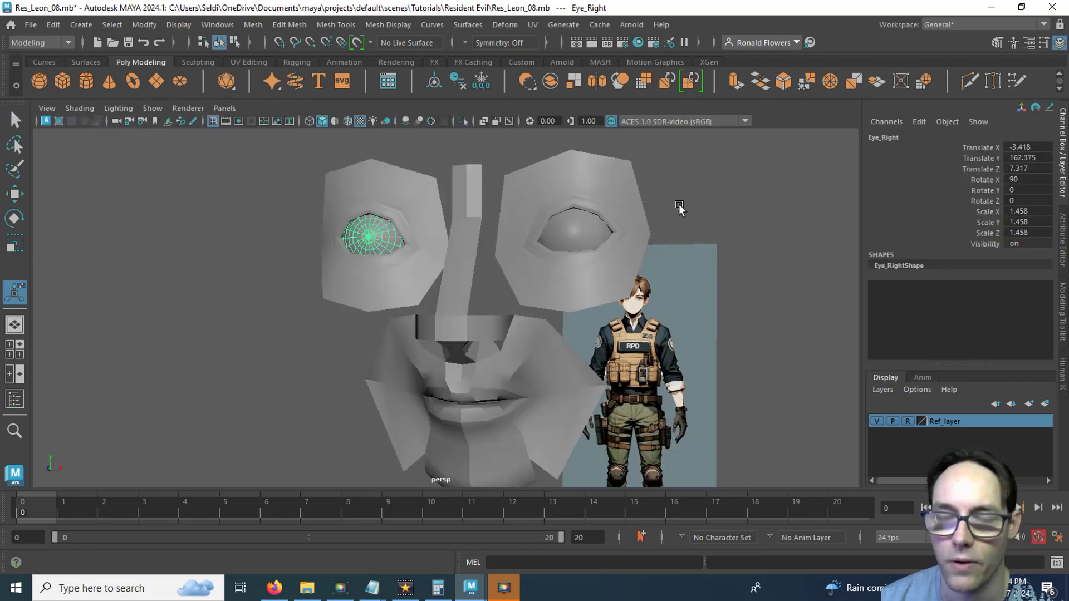
# Bridge the side edge of the upper nose-bridge strip to the inner border edge of the Eye_Left socket.
pyautogui.click(658, 261)
pyautogui.moveTo(658, 262)
pyautogui.keyDown('alt'); pyautogui.mouseDown()
pyautogui.moveTo(601, 245)
pyautogui.moveTo(494, 256)
pyautogui.moveTo(673, 244)
pyautogui.moveTo(657, 245)
pyautogui.mouseUp(); pyautogui.keyUp('alt')
pyautogui.click(545, 251)
pyautogui.scroll(5, 542, 275)
pyautogui.keyDown('alt'); pyautogui.moveTo(542, 276); pyautogui.dragTo(453, 283); pyautogui.keyUp('alt')
pyautogui.moveTo(468, 255); pyautogui.dragTo(451, 162, button='right')
pyautogui.click(419, 224)
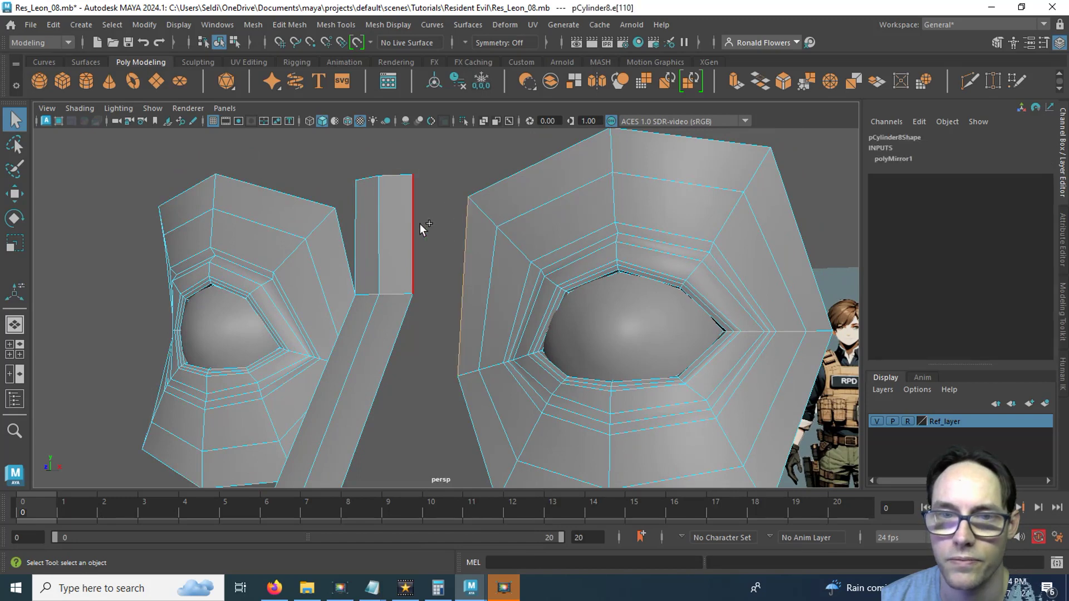
pyautogui.keyDown('shift'); pyautogui.moveTo(420, 224); pyautogui.dragTo(410, 389, button='right'); pyautogui.keyUp('shift')
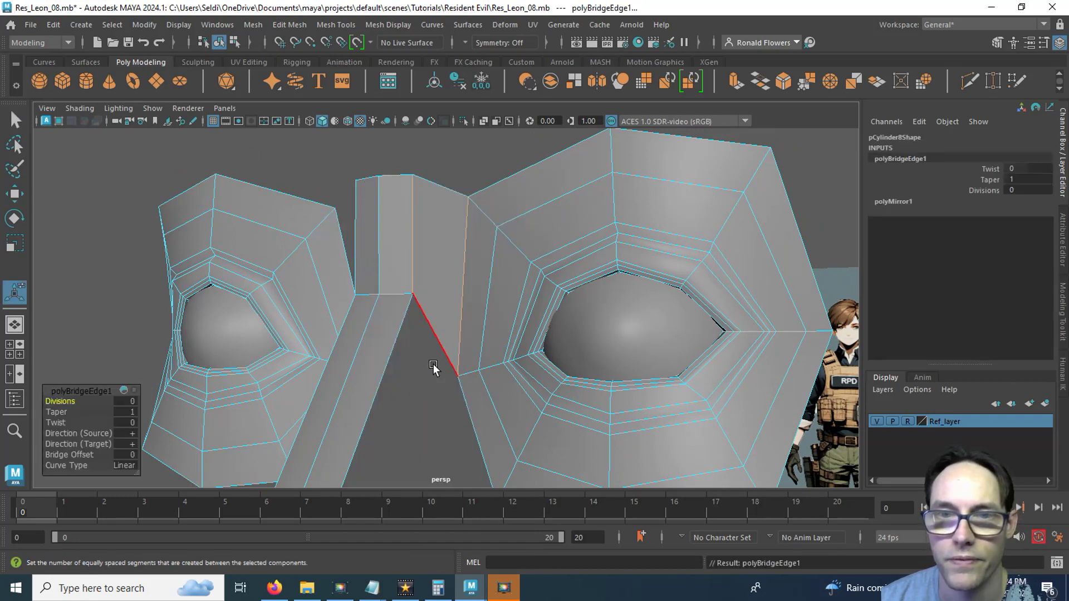
# Insert an edge loop across the lower part of the nose strip with Multi-Cut, just above the nose tip.
pyautogui.keyDown('alt'); pyautogui.moveTo(434, 365); pyautogui.dragTo(406, 233); pyautogui.keyUp('alt')
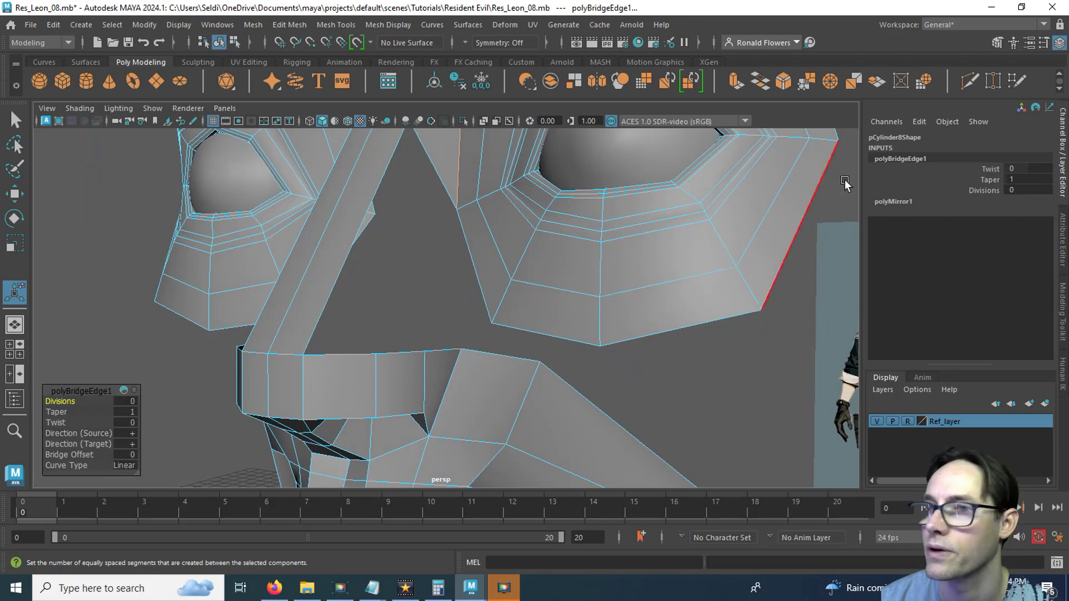
pyautogui.click(966, 82)
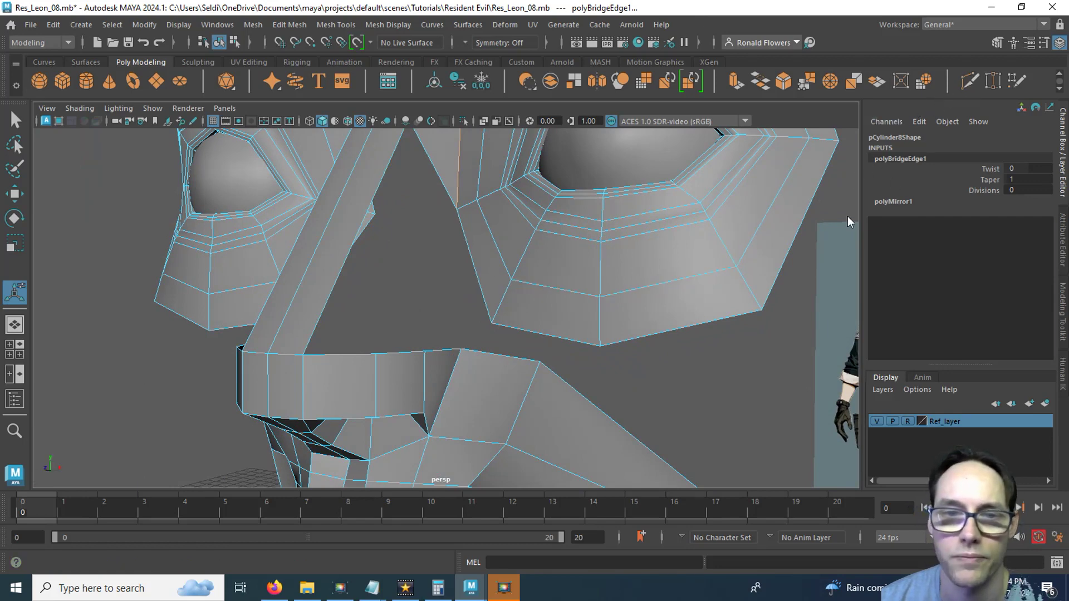
pyautogui.keyDown('ctrl'); pyautogui.click(325, 289); pyautogui.keyUp('ctrl')
pyautogui.press('q')
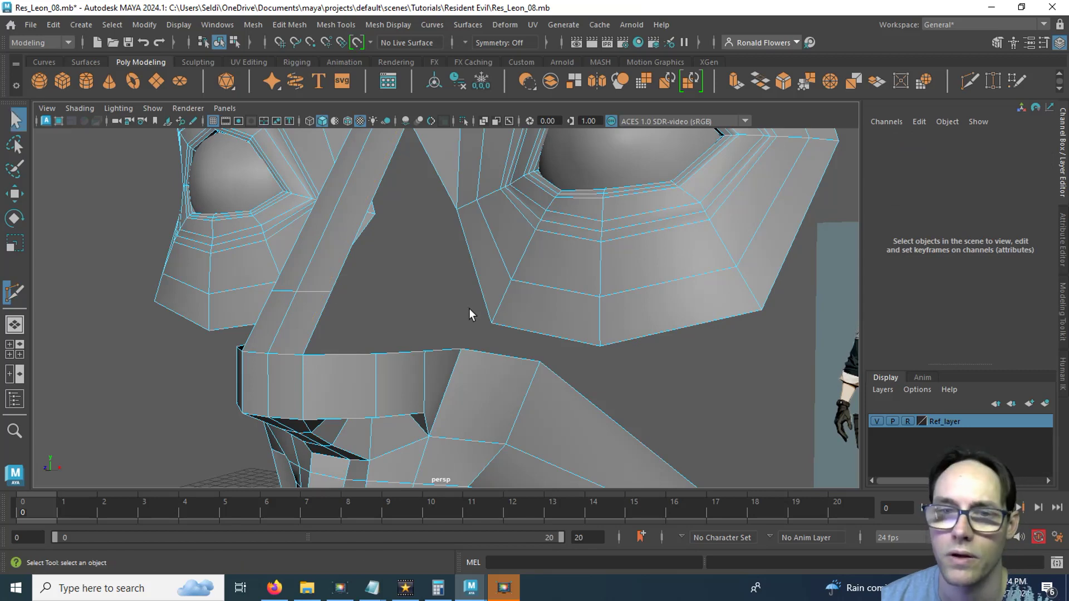
# Bridge the nose strip's side edge to the lower inner border edge of the Eye_Left socket.
pyautogui.click(474, 270)
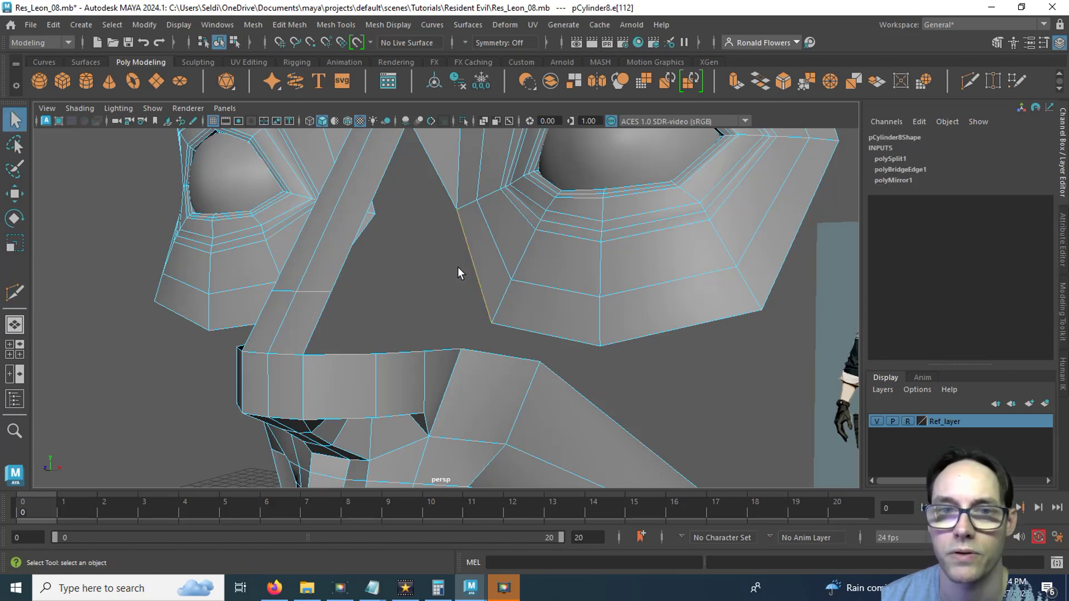
pyautogui.keyDown('shift'); pyautogui.click(374, 178); pyautogui.keyUp('shift')
pyautogui.keyDown('alt'); pyautogui.moveTo(420, 265); pyautogui.dragTo(393, 331); pyautogui.keyUp('alt')
pyautogui.keyDown('shift'); pyautogui.moveTo(393, 331); pyautogui.dragTo(379, 470, button='right'); pyautogui.keyUp('shift')
pyautogui.scroll(-5, 415, 349)
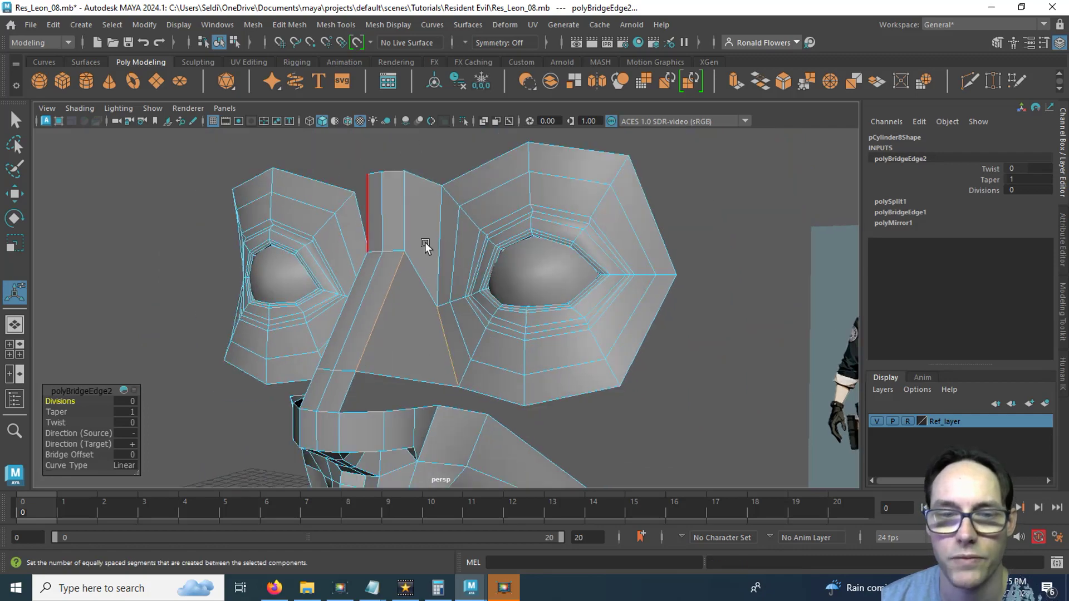
# Bridge the upper and lower inner border edges of the Eye_Right socket to the matching side edges of the nose strip.
pyautogui.moveTo(425, 242)
pyautogui.keyDown('alt'); pyautogui.mouseDown()
pyautogui.moveTo(406, 336)
pyautogui.moveTo(460, 318)
pyautogui.moveTo(423, 246)
pyautogui.mouseUp(); pyautogui.keyUp('alt')
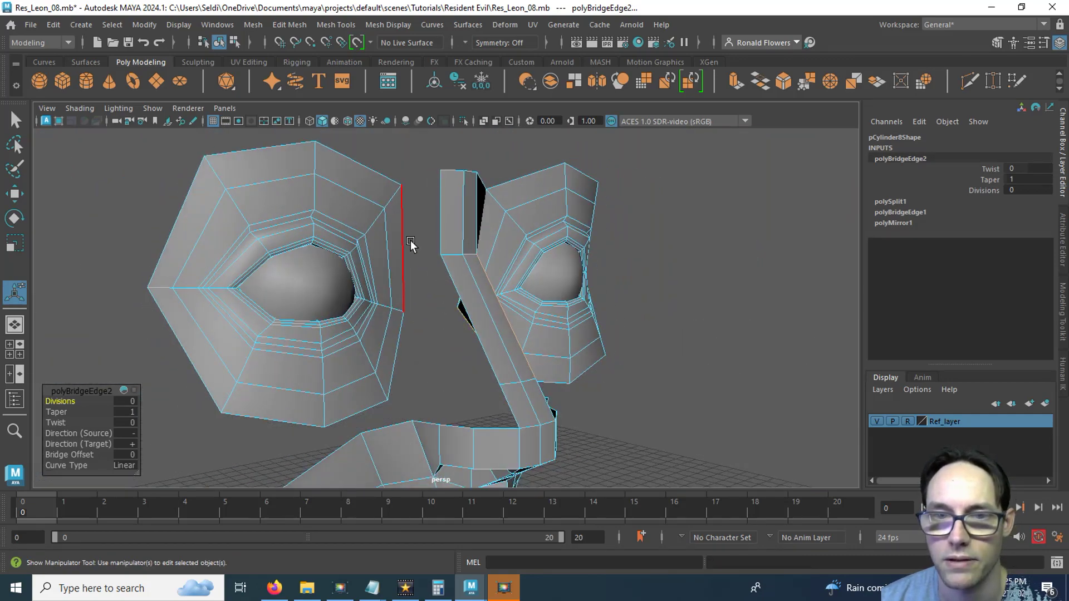
pyautogui.click(402, 245)
pyautogui.keyDown('shift'); pyautogui.click(441, 212); pyautogui.keyUp('shift')
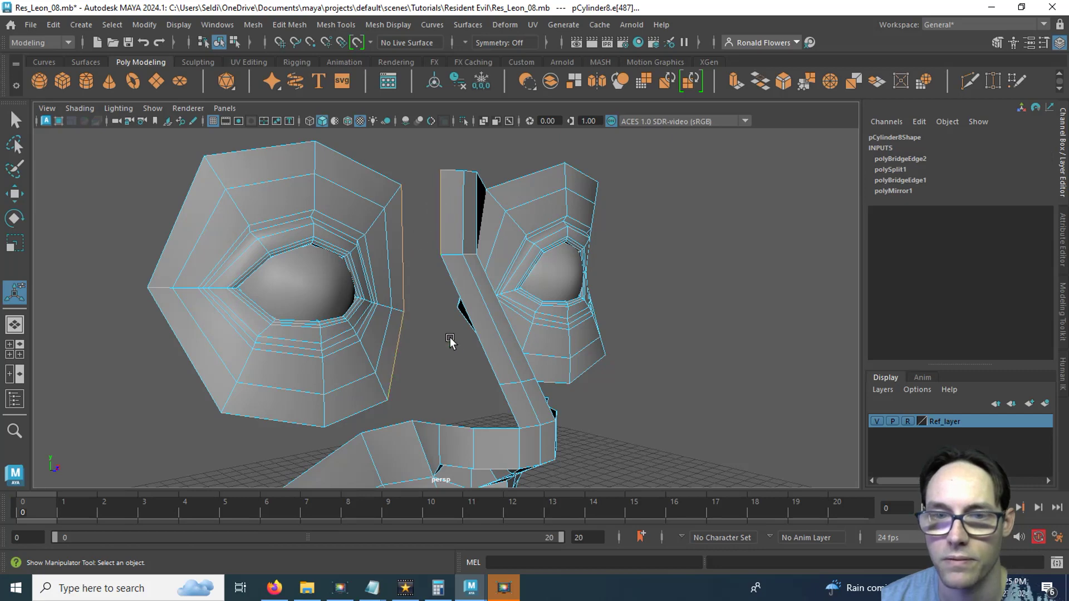
pyautogui.keyDown('shift'); pyautogui.click(471, 334); pyautogui.keyUp('shift')
pyautogui.keyDown('shift'); pyautogui.rightClick(471, 313); pyautogui.keyUp('shift')
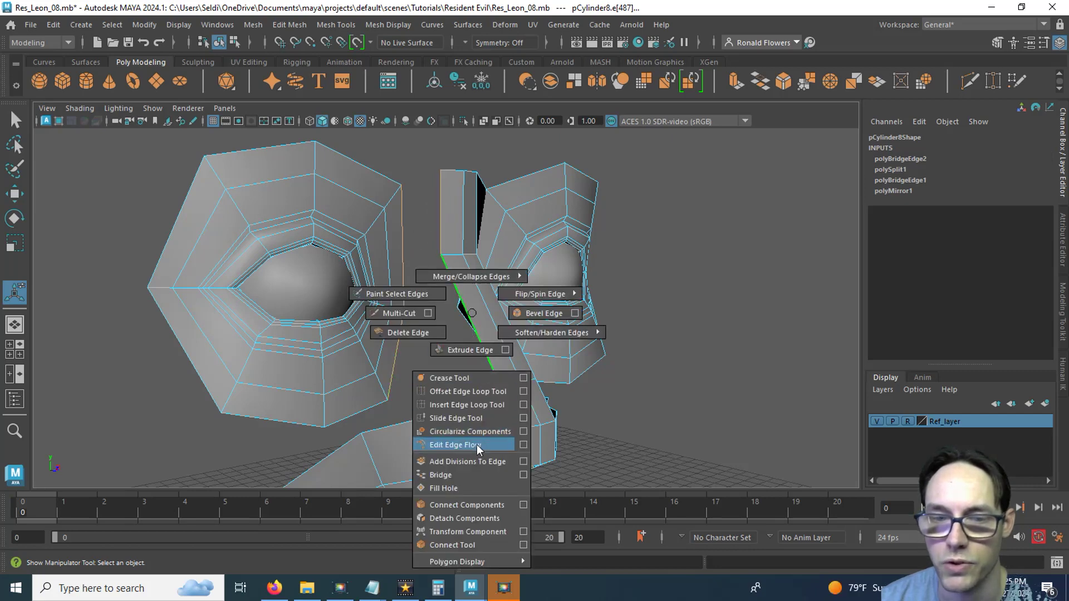
pyautogui.click(477, 474)
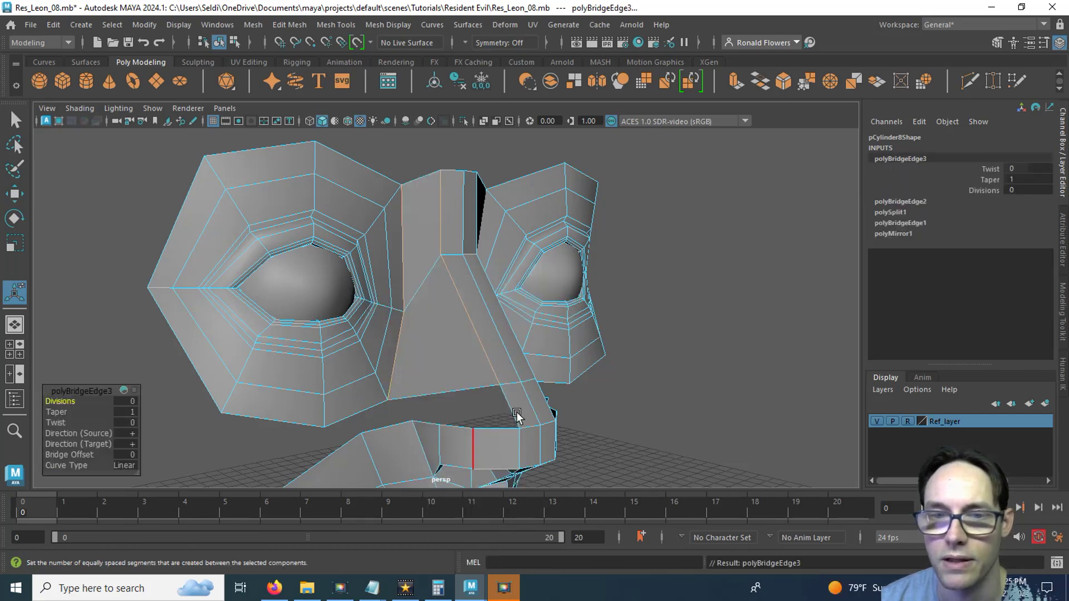
# Set the modeling symmetry to Object X.
pyautogui.keyDown('alt'); pyautogui.moveTo(472, 382); pyautogui.dragTo(420, 385); pyautogui.keyUp('alt')
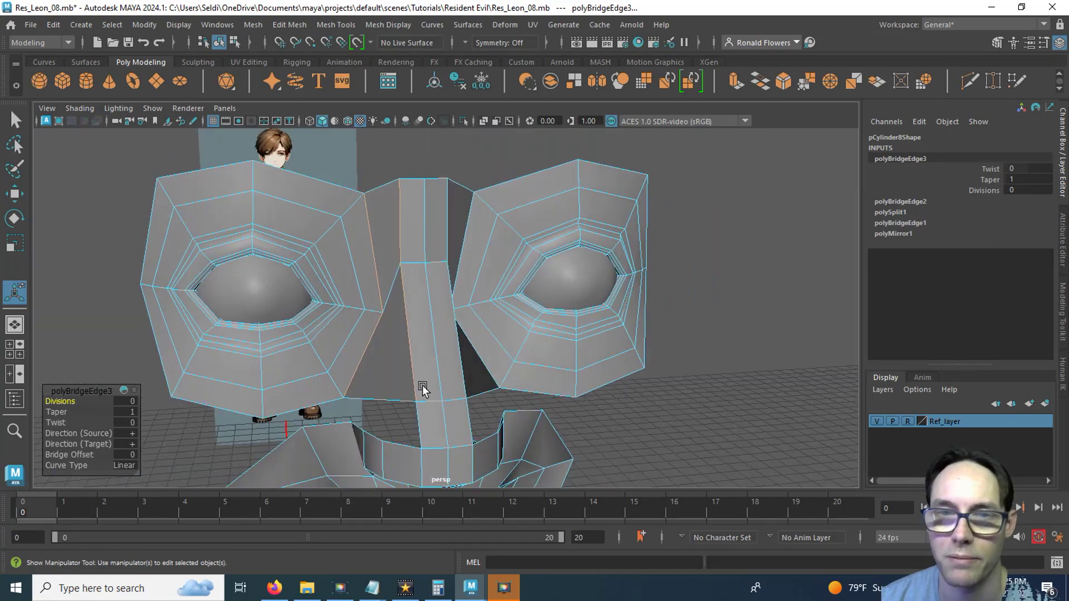
pyautogui.click(463, 42)
pyautogui.click(473, 61)
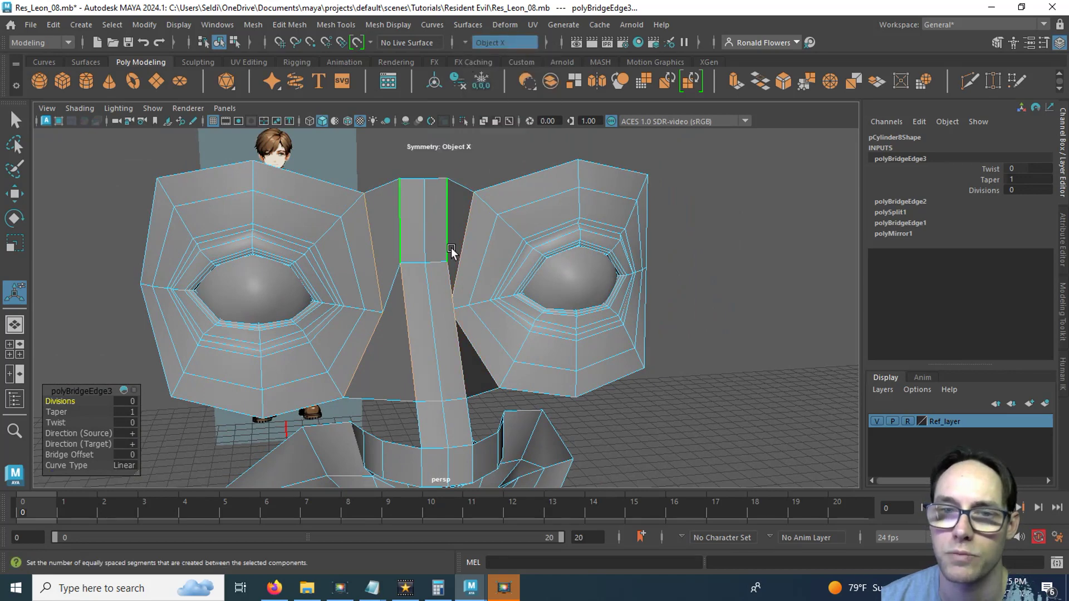
pyautogui.moveTo(450, 218); pyautogui.dragTo(449, 233, button='right')
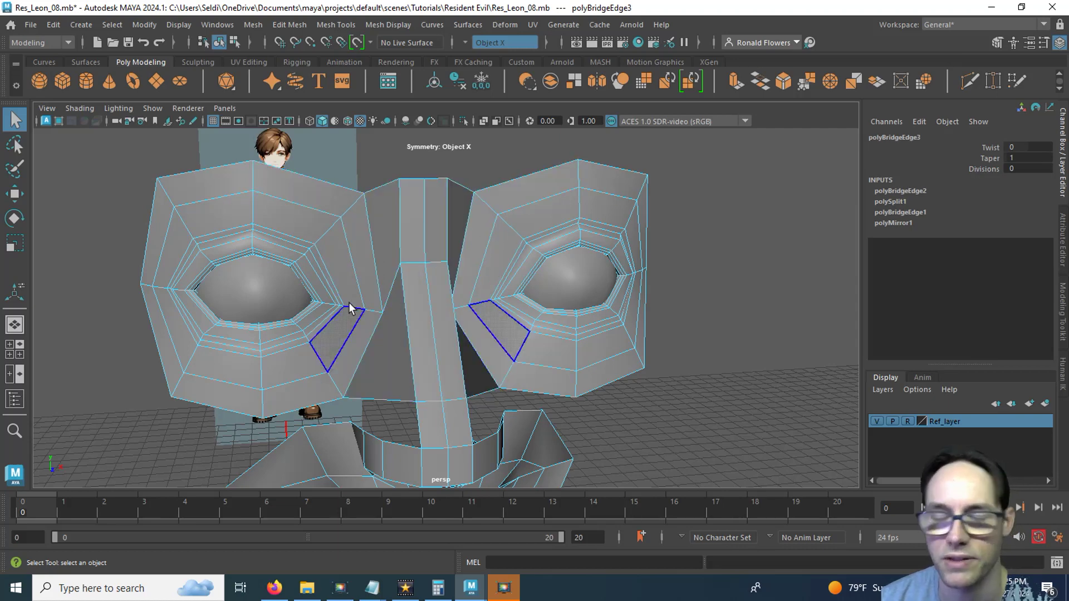
# Use Multi-Cut to insert two lengthwise edge loops through the bridged faces between the nose and eye socket, mirrored by symmetry.
pyautogui.keyDown('alt'); pyautogui.moveTo(429, 353); pyautogui.dragTo(361, 335); pyautogui.keyUp('alt')
pyautogui.scroll(3, 361, 335)
pyautogui.keyDown('alt'); pyautogui.moveTo(361, 335); pyautogui.dragTo(389, 246, button='middle'); pyautogui.keyUp('alt')
pyautogui.scroll(2, 389, 245)
pyautogui.keyDown('alt'); pyautogui.moveTo(412, 199); pyautogui.dragTo(398, 294, button='middle'); pyautogui.keyUp('alt')
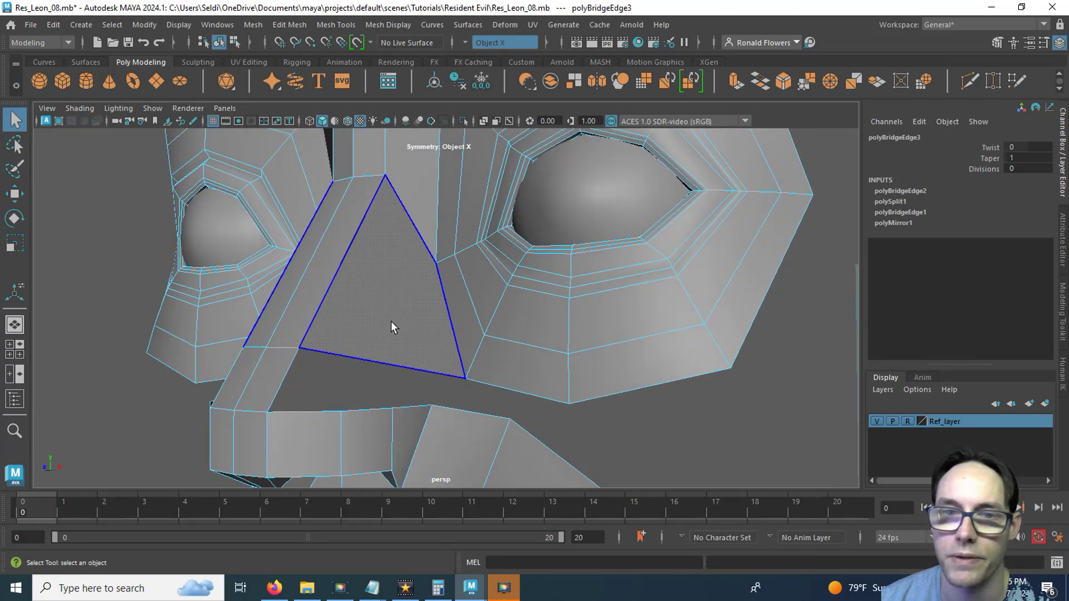
pyautogui.moveTo(391, 322); pyautogui.dragTo(382, 156, button='right')
pyautogui.click(450, 214)
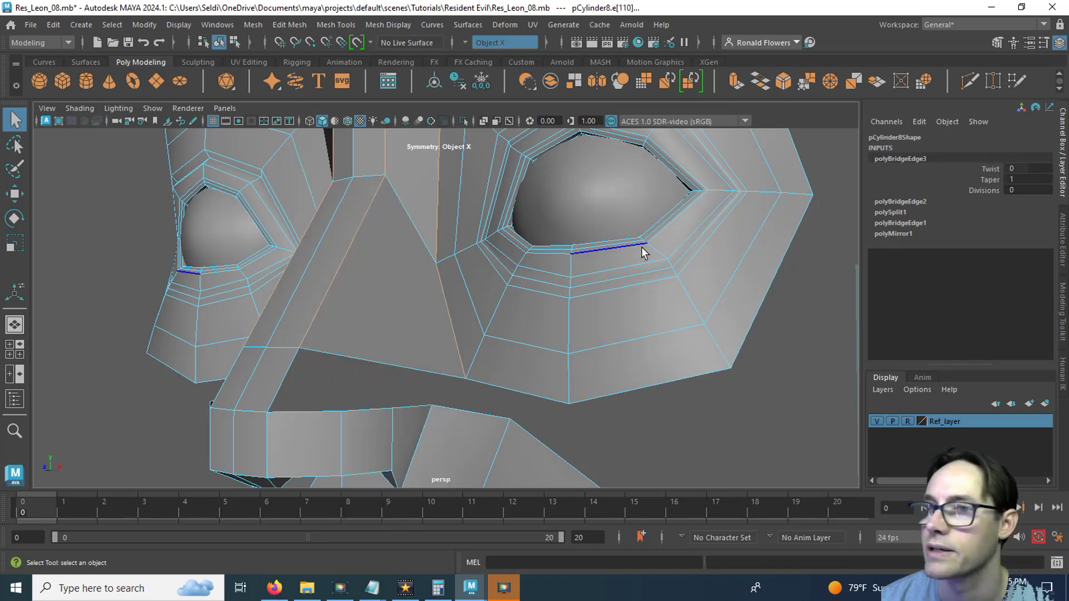
pyautogui.click(970, 80)
pyautogui.keyDown('alt'); pyautogui.moveTo(446, 351); pyautogui.dragTo(412, 299); pyautogui.keyUp('alt')
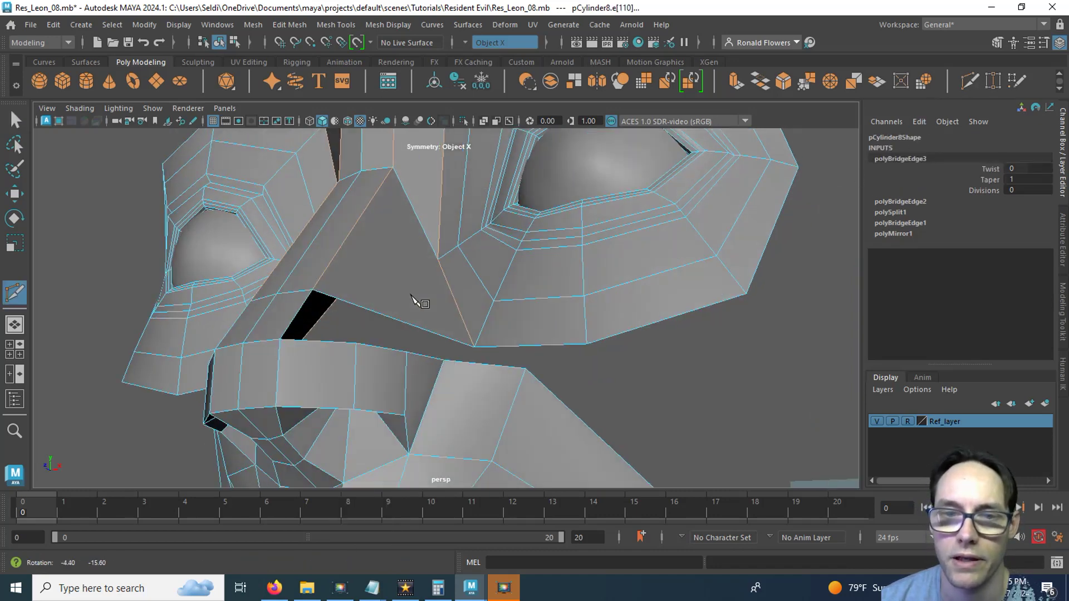
pyautogui.click(437, 259)
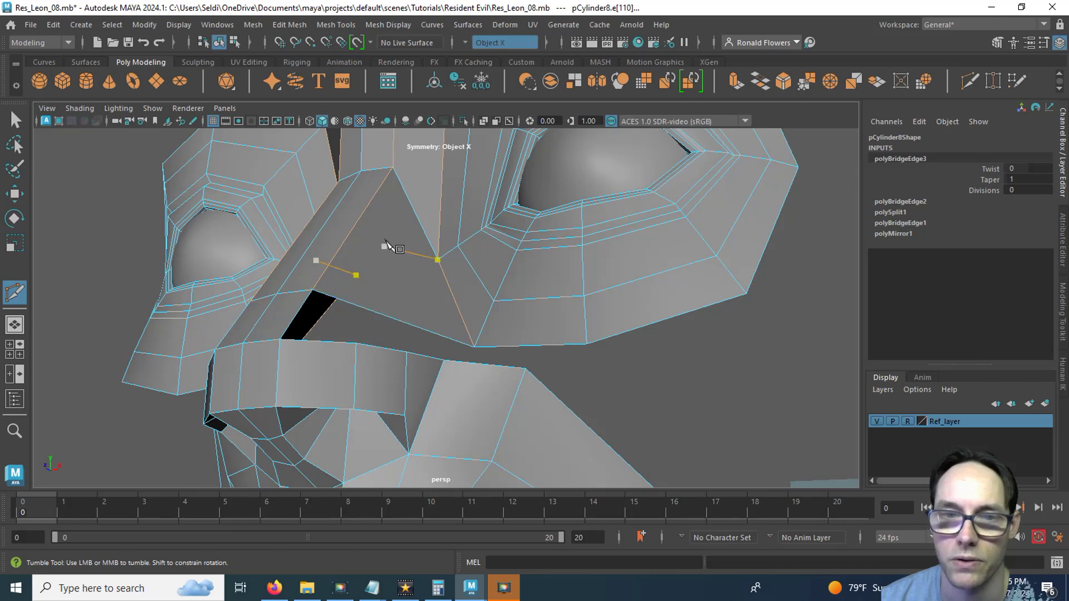
pyautogui.hotkey('ctrl', 'z')
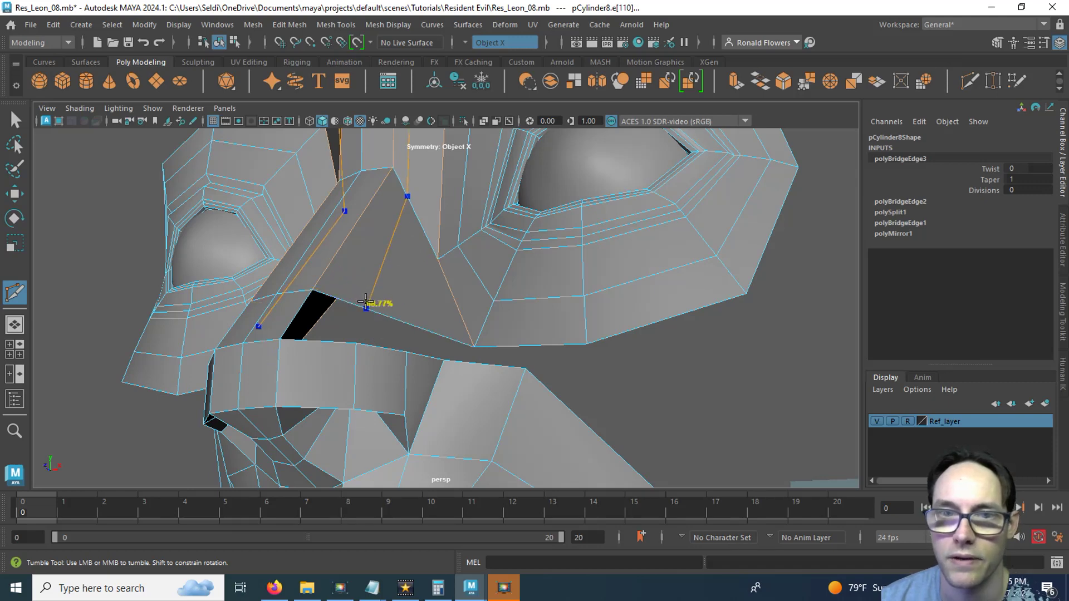
pyautogui.keyDown('ctrl'); pyautogui.click(367, 302); pyautogui.keyUp('ctrl')
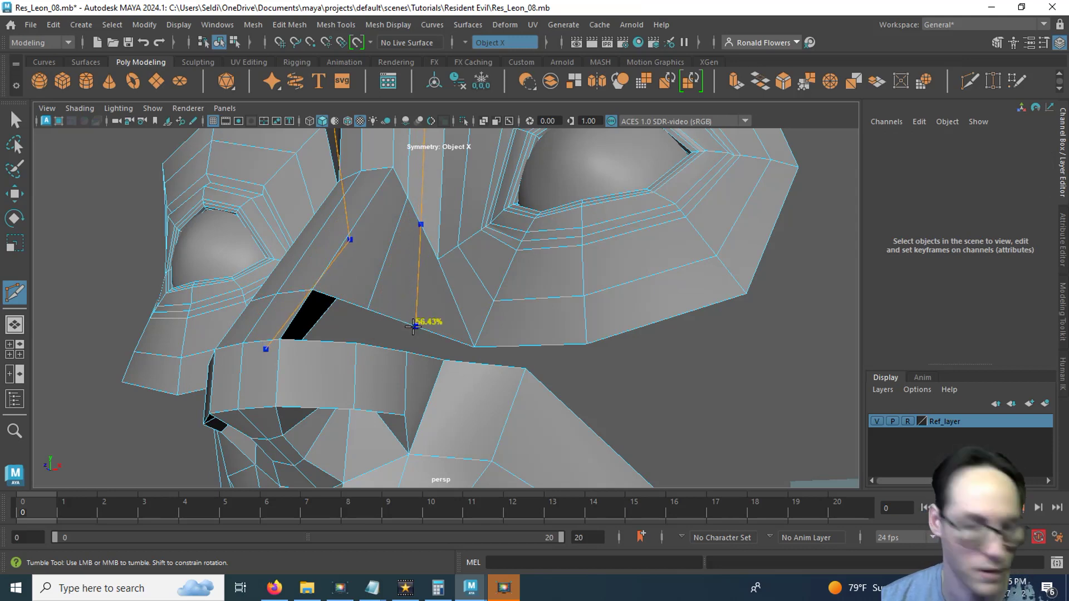
# Bridge the lower border edges of the nose side and eye sockets to the upper border edges of the nostril and cheek, using symmetry.
pyautogui.scroll(-2, 433, 333)
pyautogui.keyDown('alt'); pyautogui.moveTo(432, 333); pyautogui.dragTo(363, 369); pyautogui.keyUp('alt')
pyautogui.keyDown('alt'); pyautogui.moveTo(323, 371); pyautogui.dragTo(426, 312, button='middle'); pyautogui.keyUp('alt')
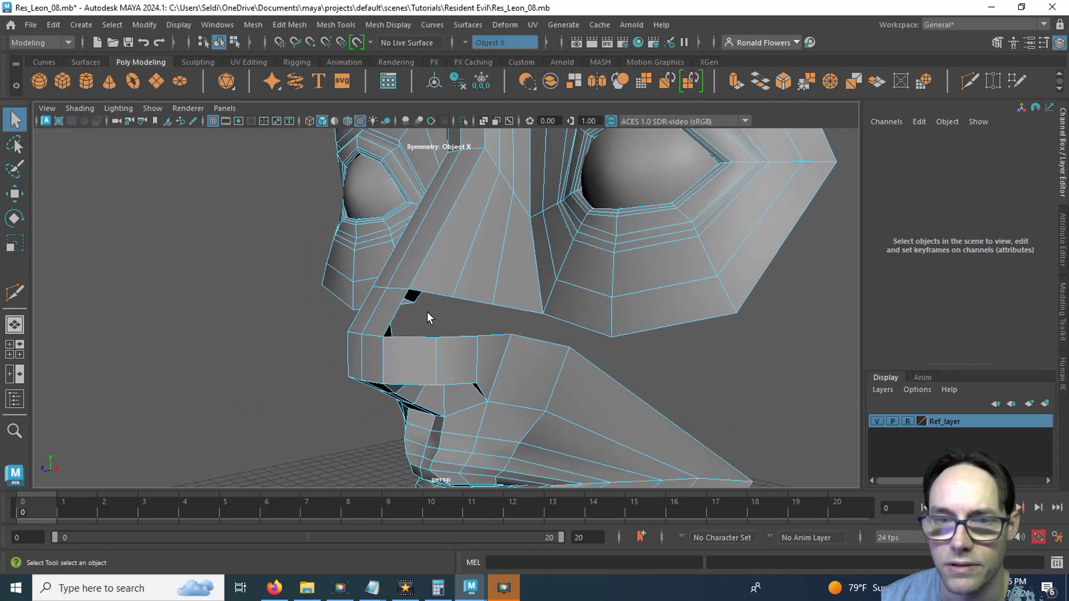
pyautogui.scroll(3, 429, 311)
pyautogui.keyDown('alt'); pyautogui.moveTo(429, 312); pyautogui.dragTo(452, 327); pyautogui.keyUp('alt')
pyautogui.click(450, 318)
pyautogui.click(419, 394)
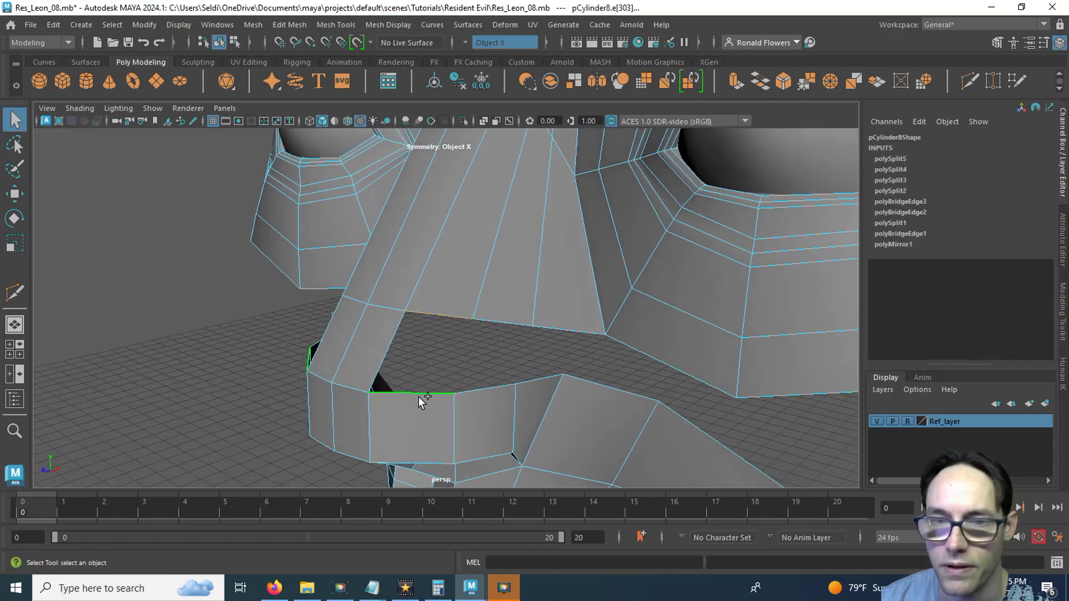
pyautogui.keyDown('shift'); pyautogui.click(483, 389); pyautogui.keyUp('shift')
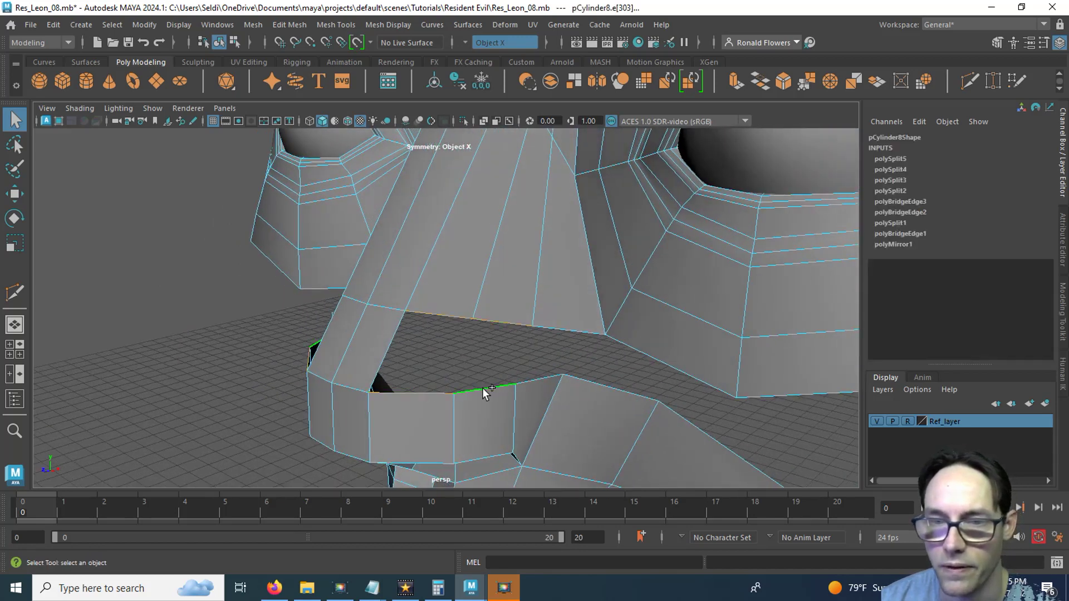
pyautogui.keyDown('shift'); pyautogui.click(553, 335); pyautogui.keyUp('shift')
pyautogui.keyDown('shift'); pyautogui.click(532, 376); pyautogui.keyUp('shift')
pyautogui.keyDown('shift'); pyautogui.click(635, 359); pyautogui.keyUp('shift')
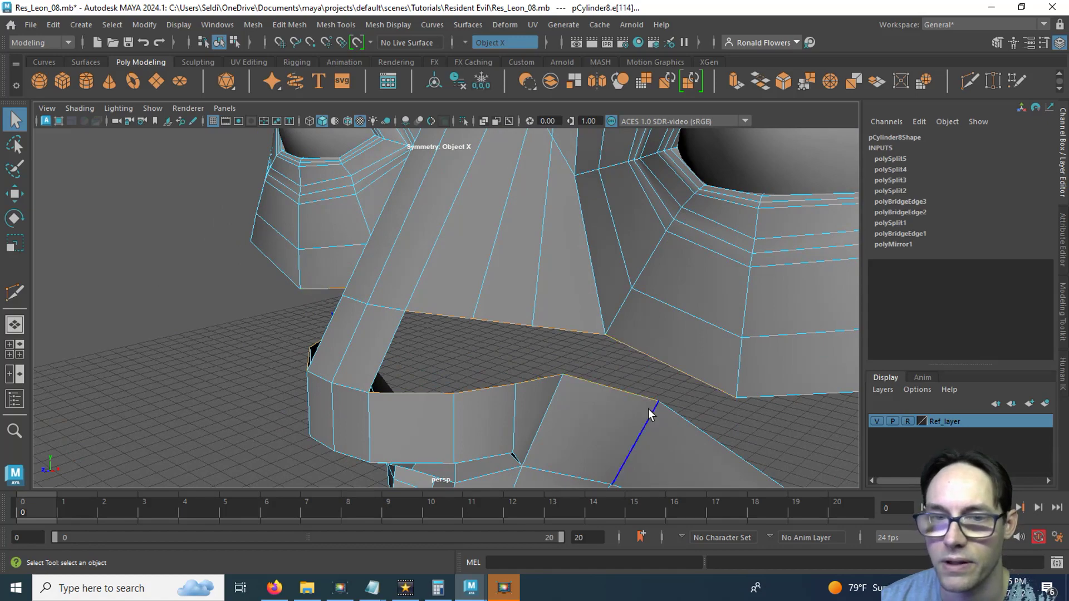
pyautogui.keyDown('alt'); pyautogui.moveTo(652, 411); pyautogui.dragTo(552, 326); pyautogui.keyUp('alt')
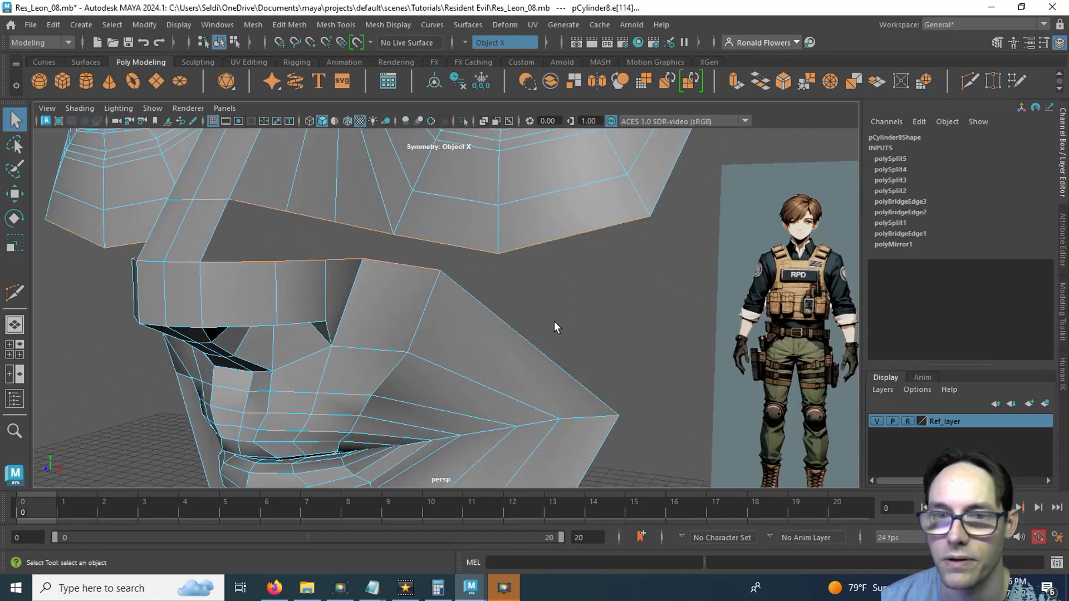
pyautogui.keyDown('alt'); pyautogui.moveTo(539, 336); pyautogui.dragTo(602, 312); pyautogui.keyUp('alt')
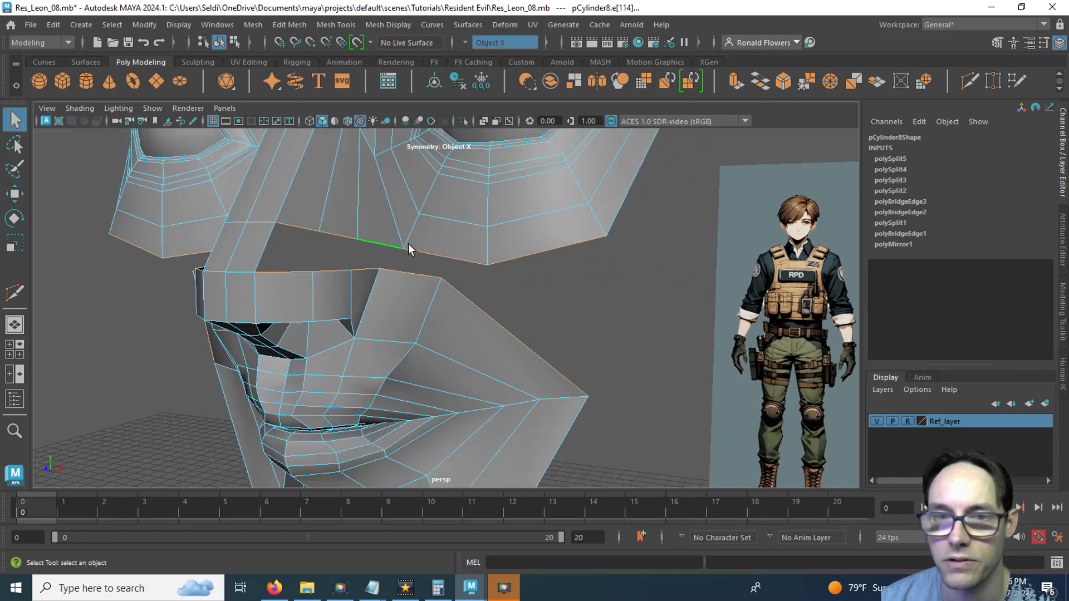
pyautogui.keyDown('alt'); pyautogui.moveTo(483, 312); pyautogui.dragTo(506, 302); pyautogui.keyUp('alt')
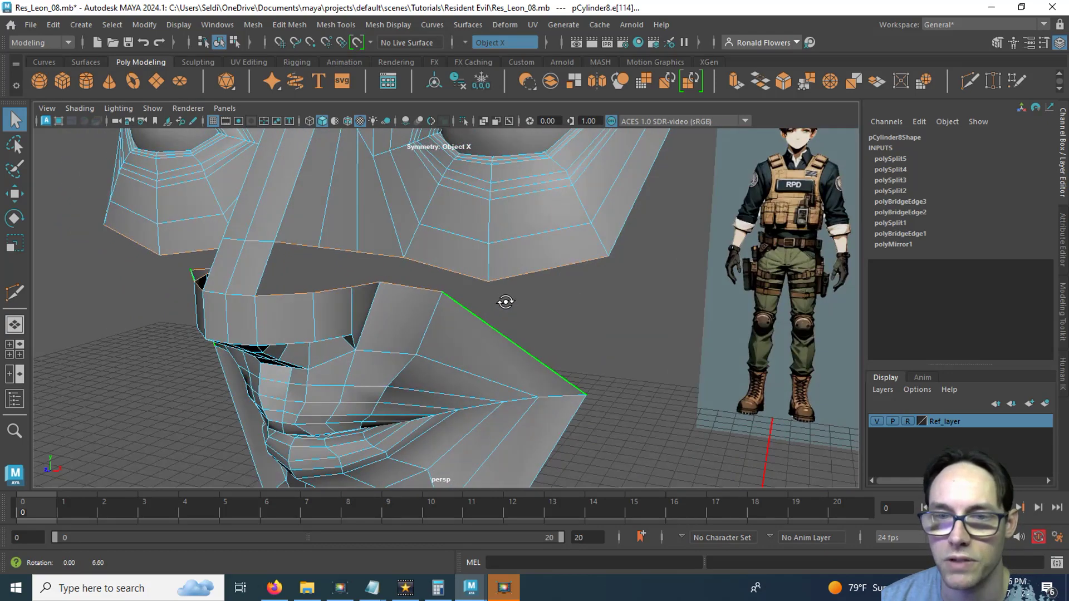
pyautogui.keyDown('shift'); pyautogui.rightClick(551, 297); pyautogui.keyUp('shift')
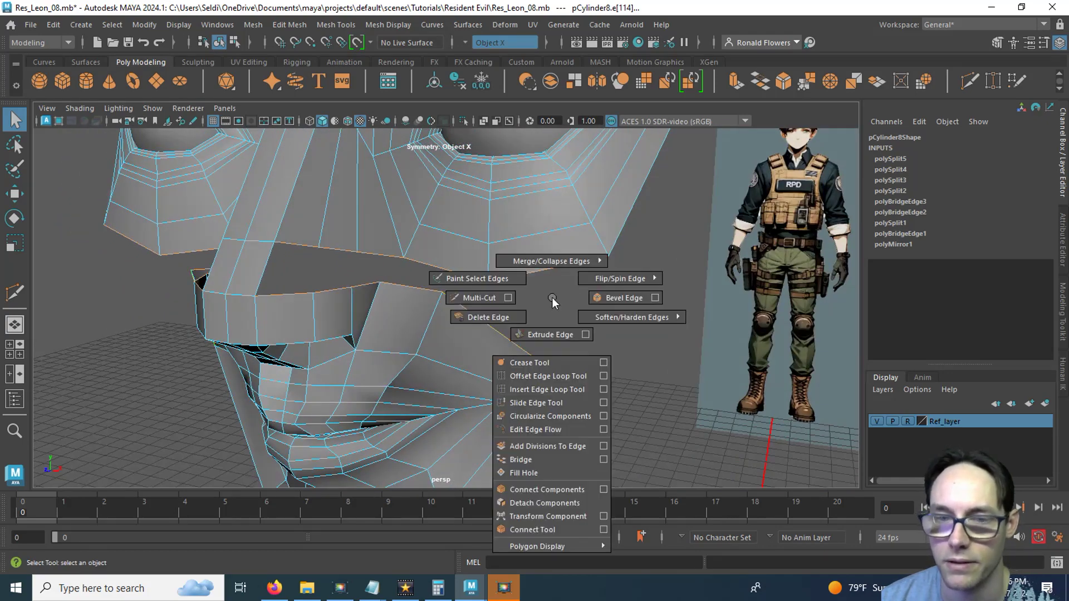
pyautogui.click(533, 459)
# Target-weld the loose lower cheek corner vertex to the upper side of the chin border, mirrored by symmetry.
pyautogui.keyDown('alt'); pyautogui.moveTo(488, 348); pyautogui.dragTo(494, 266); pyautogui.keyUp('alt')
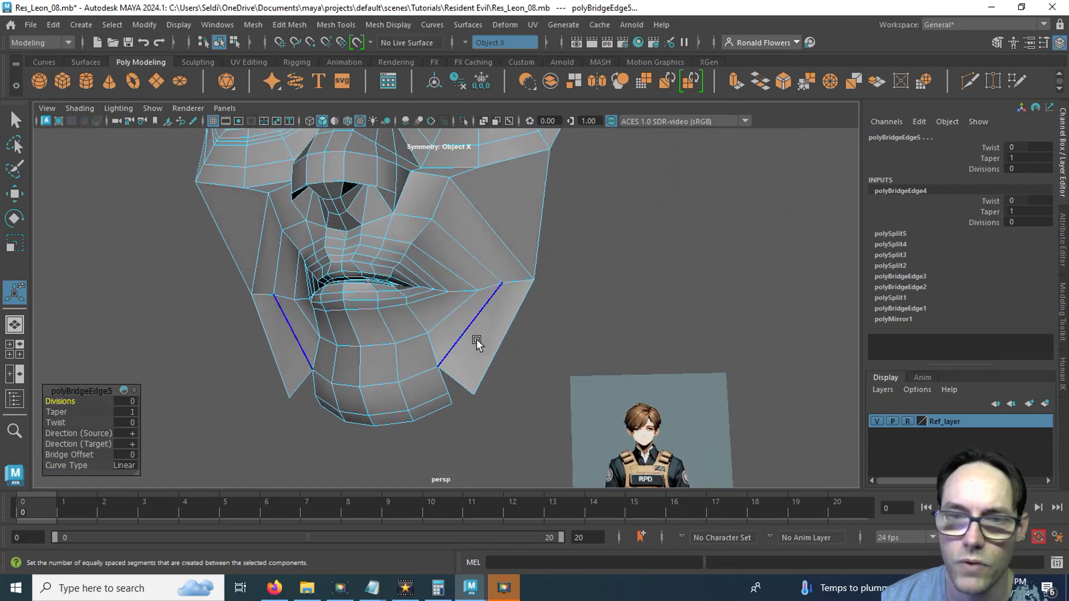
pyautogui.scroll(2, 477, 341)
pyautogui.keyDown('alt'); pyautogui.moveTo(477, 341); pyautogui.dragTo(486, 284, button='middle'); pyautogui.keyUp('alt')
pyautogui.press('q')
pyautogui.click(598, 318)
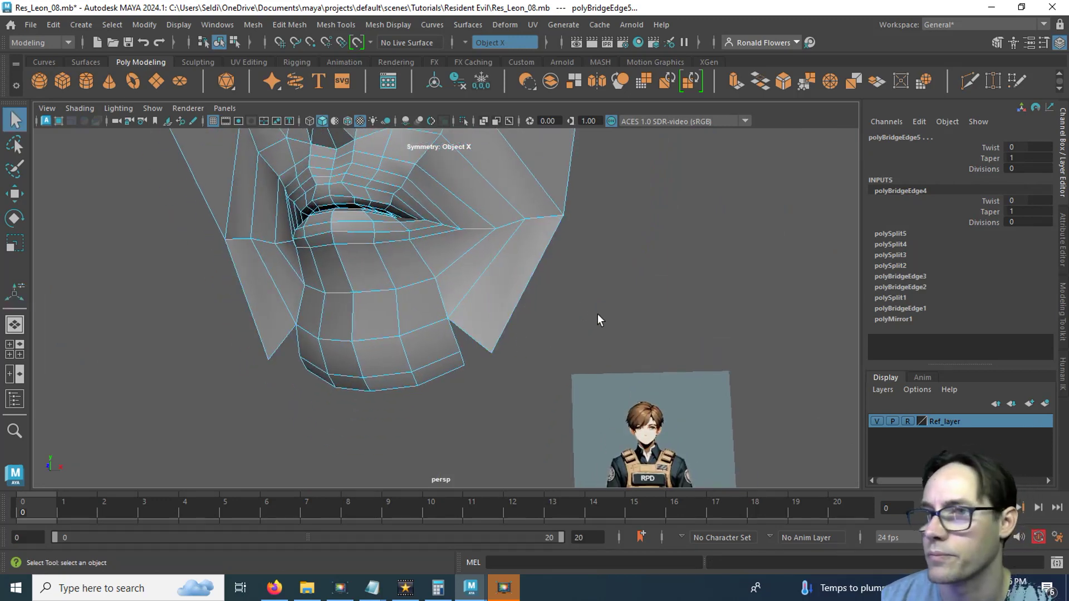
pyautogui.click(989, 84)
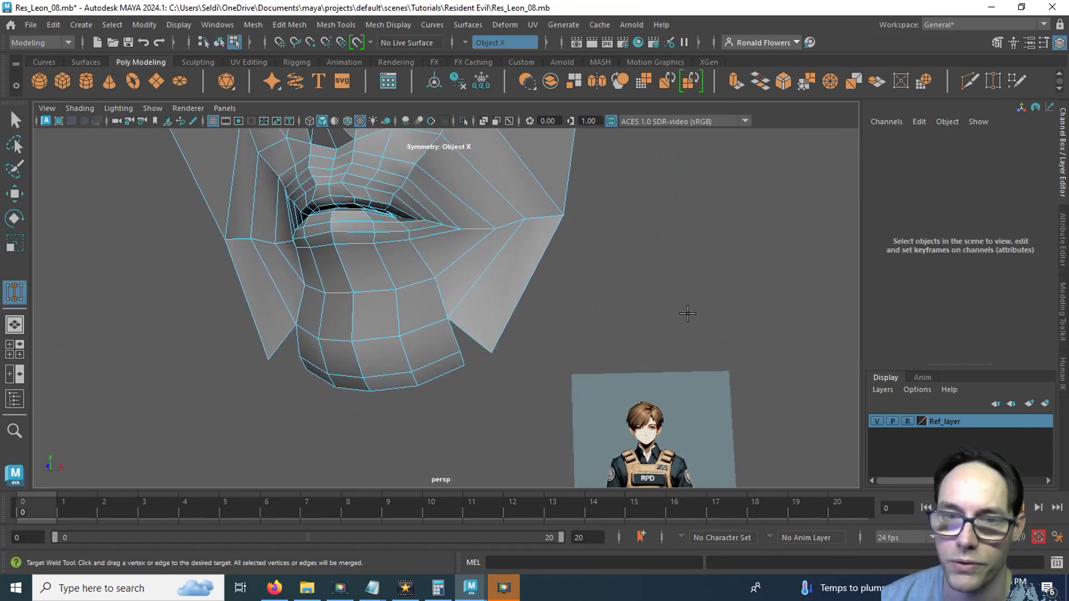
pyautogui.moveTo(502, 340); pyautogui.dragTo(439, 193, button='right')
pyautogui.moveTo(495, 350); pyautogui.dragTo(461, 351)
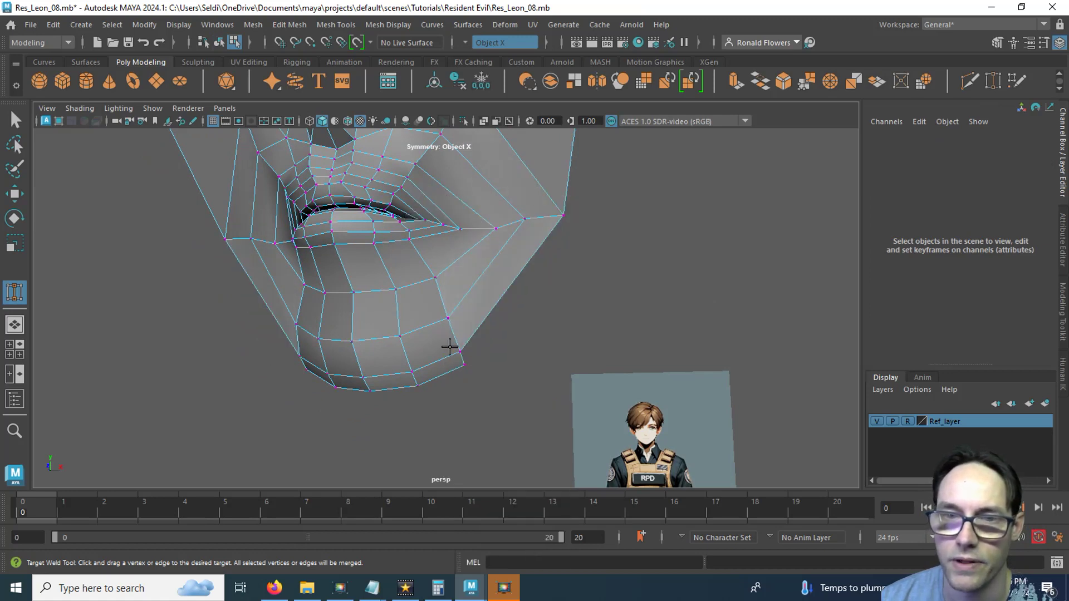
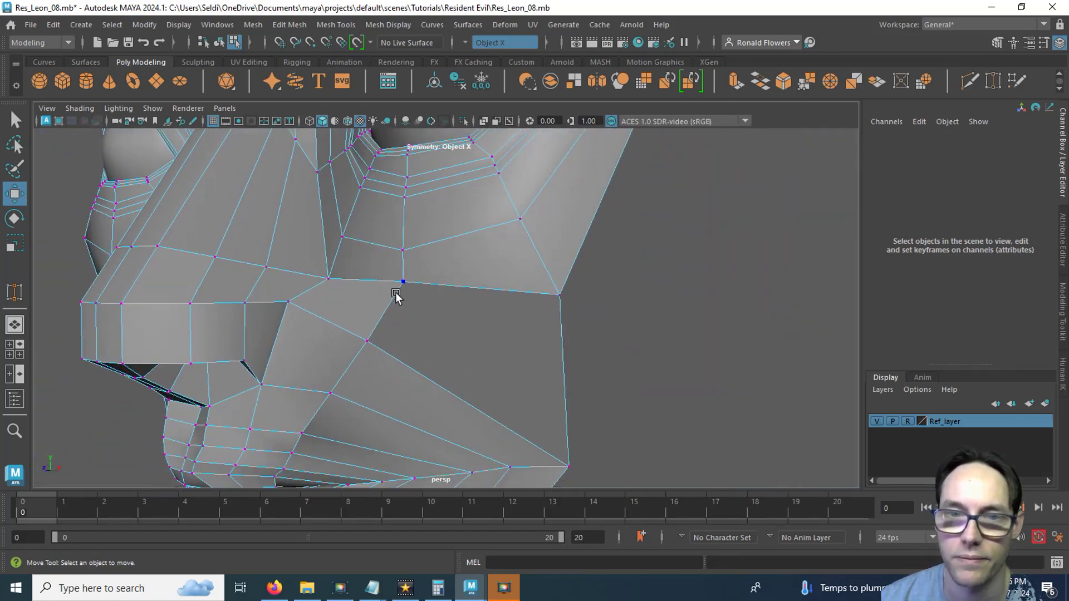
# Reposition the lower eye socket border vertices and the vertex where the socket meets the side of the nose.
pyautogui.click(403, 282)
pyautogui.keyDown('alt'); pyautogui.moveTo(463, 349); pyautogui.dragTo(402, 315, button='middle'); pyautogui.keyUp('alt')
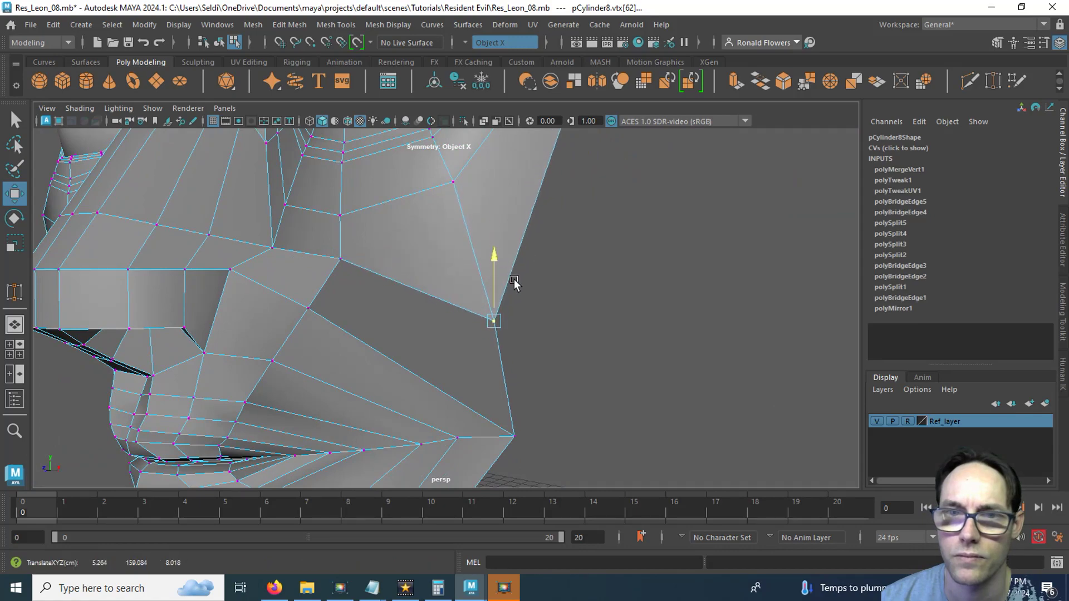
pyautogui.keyDown('alt'); pyautogui.moveTo(467, 290); pyautogui.dragTo(458, 318); pyautogui.keyUp('alt')
pyautogui.keyDown('alt'); pyautogui.moveTo(382, 324); pyautogui.dragTo(352, 347); pyautogui.keyUp('alt')
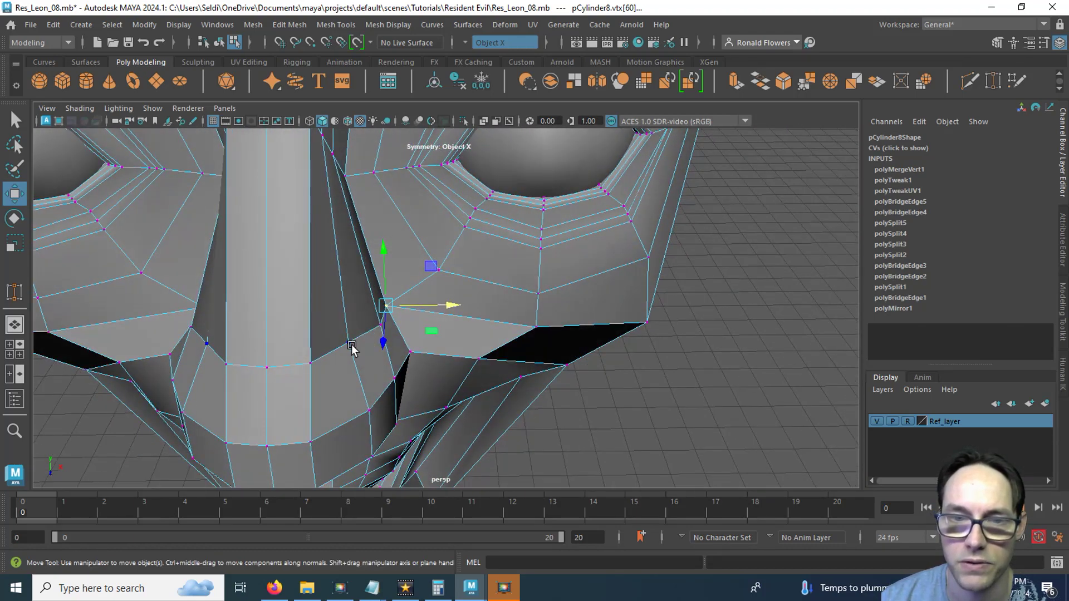
pyautogui.click(380, 324)
pyautogui.moveTo(410, 324); pyautogui.dragTo(379, 317)
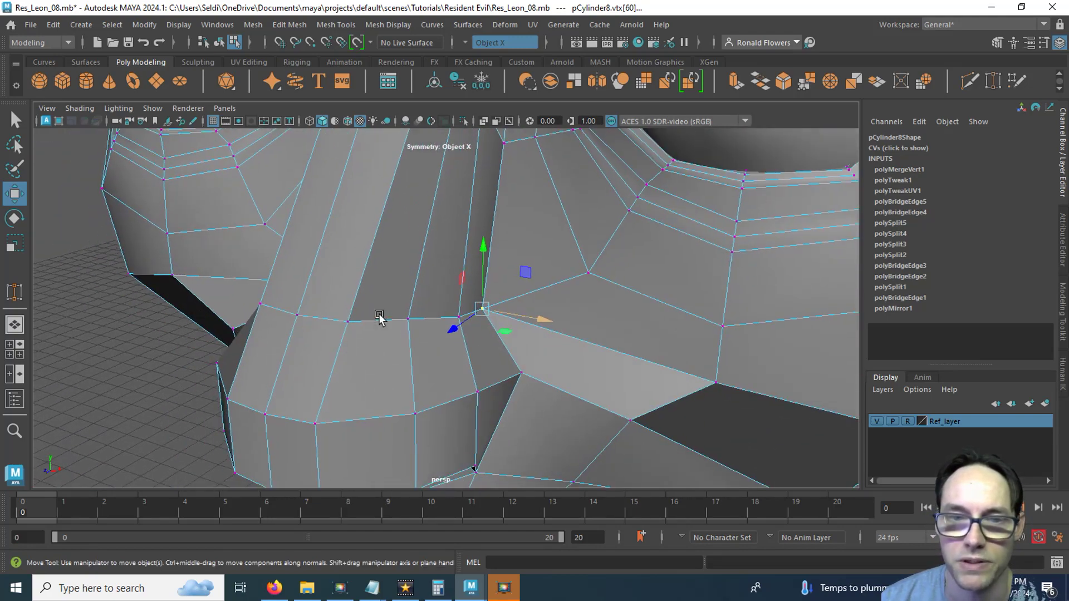
# Move the upper and lower side vertices of the nose tip back in depth to round off the tip.
pyautogui.moveTo(318, 343); pyautogui.dragTo(382, 295)
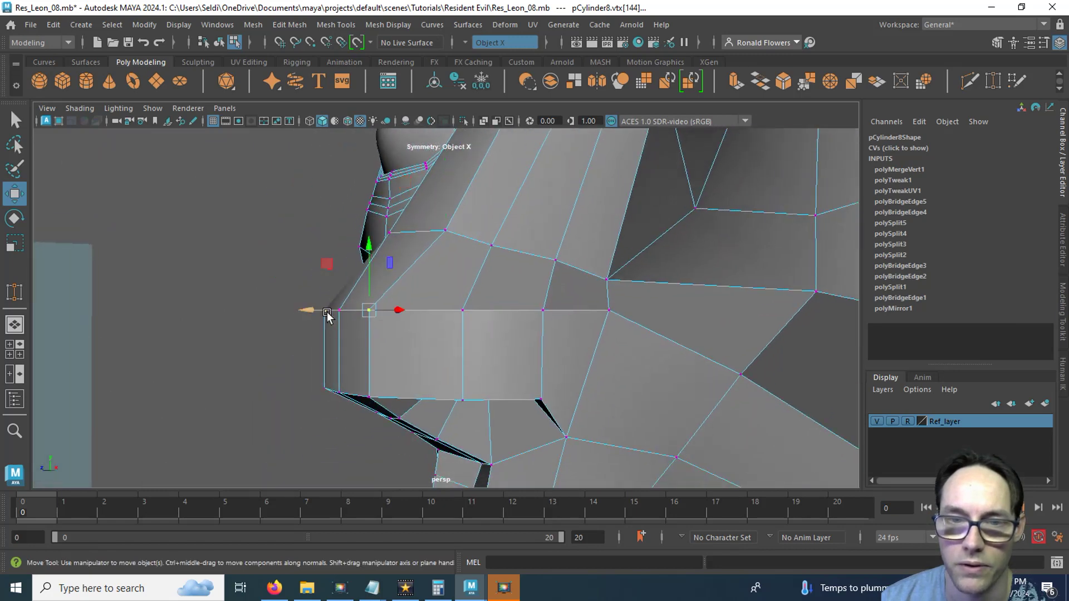
pyautogui.moveTo(327, 315); pyautogui.dragTo(334, 313)
pyautogui.click(372, 386)
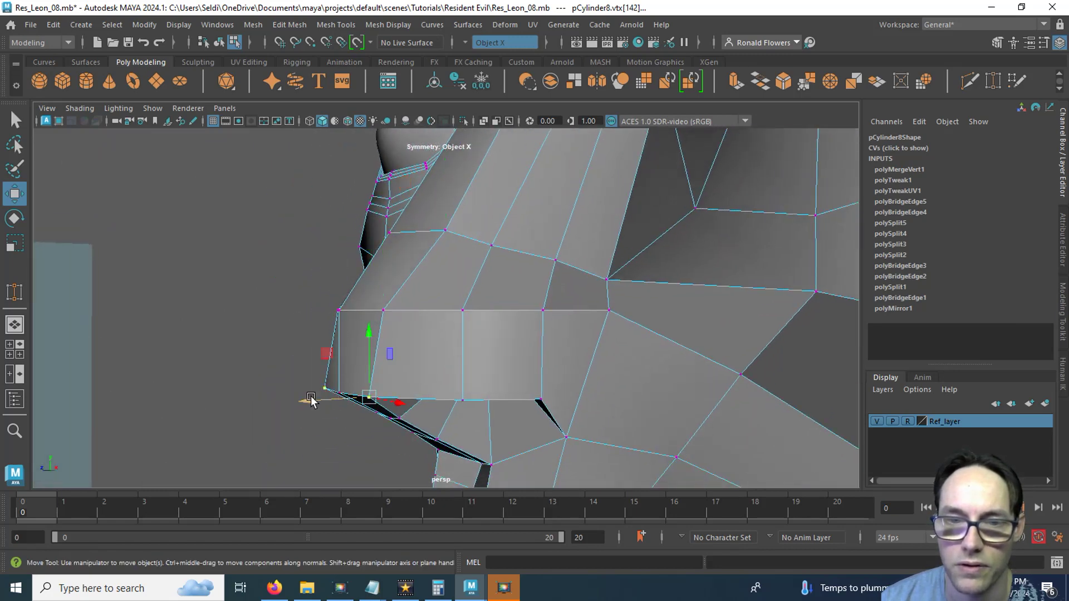
pyautogui.moveTo(310, 400); pyautogui.dragTo(450, 374)
# Adjust the height of the vertex where the upper edge of the nostril wing meets the cheek.
pyautogui.keyDown('alt'); pyautogui.moveTo(496, 279); pyautogui.dragTo(430, 363); pyautogui.keyUp('alt')
pyautogui.moveTo(471, 270); pyautogui.dragTo(551, 282)
pyautogui.keyDown('alt'); pyautogui.moveTo(527, 234); pyautogui.dragTo(533, 242, button='middle'); pyautogui.keyUp('alt')
pyautogui.keyDown('alt'); pyautogui.moveTo(532, 242); pyautogui.dragTo(494, 267); pyautogui.keyUp('alt')
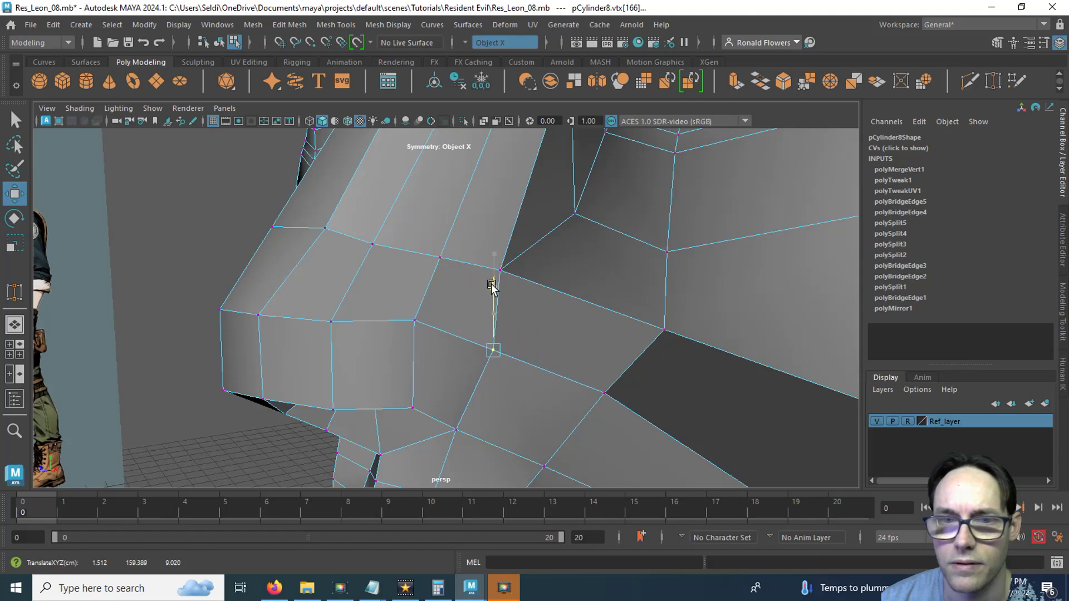
# Adjust the depth of the side vertex at the top of the nose bridge between the eyes.
pyautogui.keyDown('alt'); pyautogui.moveTo(452, 344); pyautogui.dragTo(506, 345); pyautogui.keyUp('alt')
pyautogui.keyDown('alt'); pyautogui.moveTo(483, 288); pyautogui.dragTo(528, 289); pyautogui.keyUp('alt')
pyautogui.moveTo(384, 275)
pyautogui.keyDown('alt'); pyautogui.mouseDown(button='middle')
pyautogui.moveTo(374, 332)
pyautogui.moveTo(383, 429)
pyautogui.mouseUp(button='middle'); pyautogui.keyUp('alt')
pyautogui.keyDown('alt'); pyautogui.moveTo(367, 337); pyautogui.dragTo(388, 386, button='middle'); pyautogui.keyUp('alt')
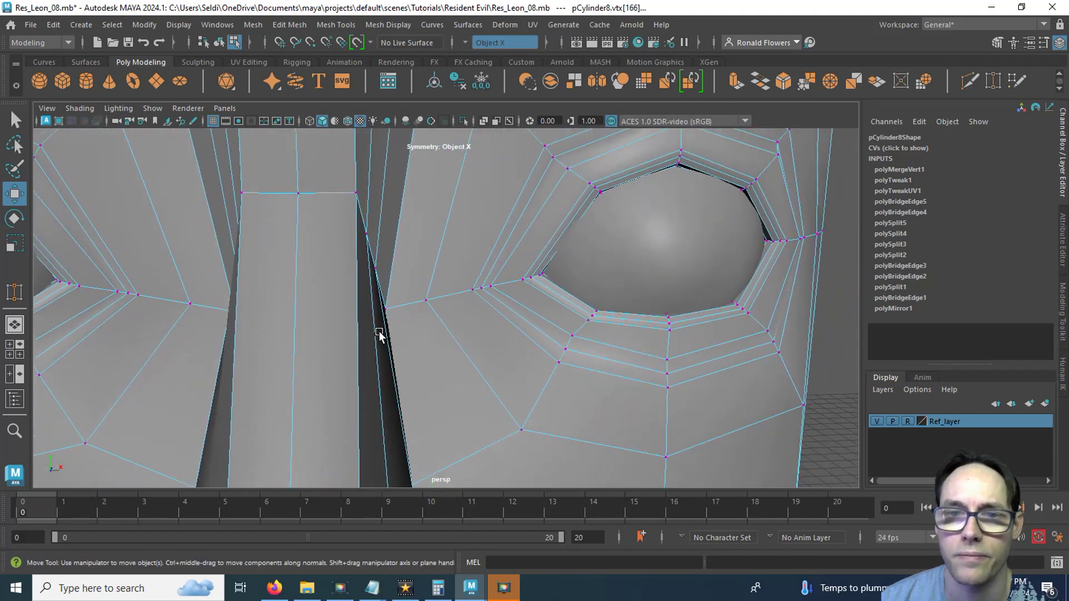
pyautogui.keyDown('alt'); pyautogui.moveTo(376, 336); pyautogui.dragTo(293, 322); pyautogui.keyUp('alt')
pyautogui.scroll(-4, 423, 321)
pyautogui.keyDown('alt'); pyautogui.moveTo(422, 321); pyautogui.dragTo(411, 346); pyautogui.keyUp('alt')
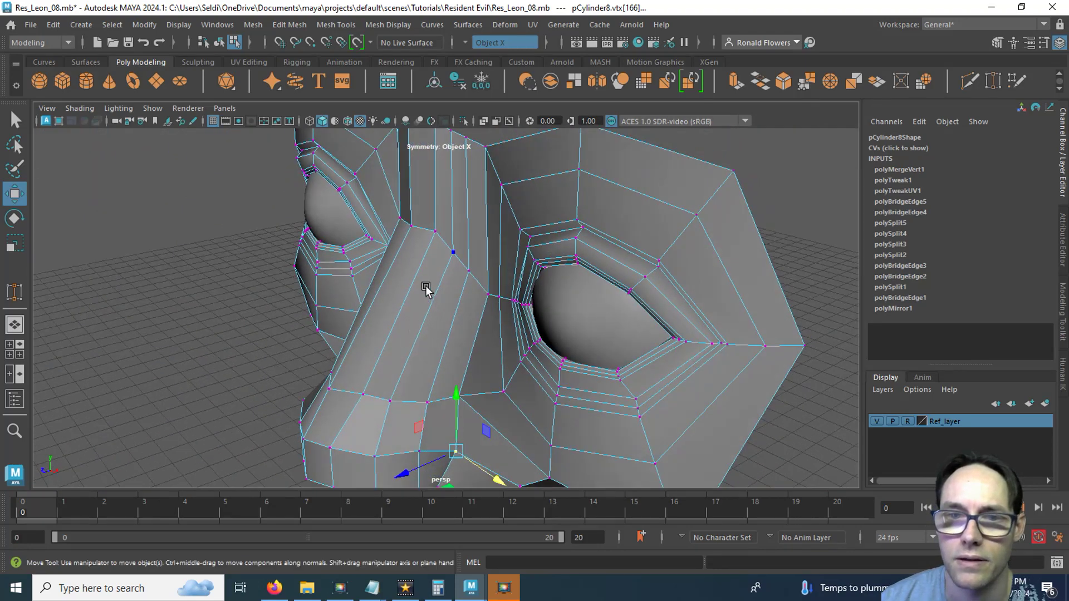
pyautogui.keyDown('alt'); pyautogui.moveTo(424, 289); pyautogui.dragTo(416, 324); pyautogui.keyUp('alt')
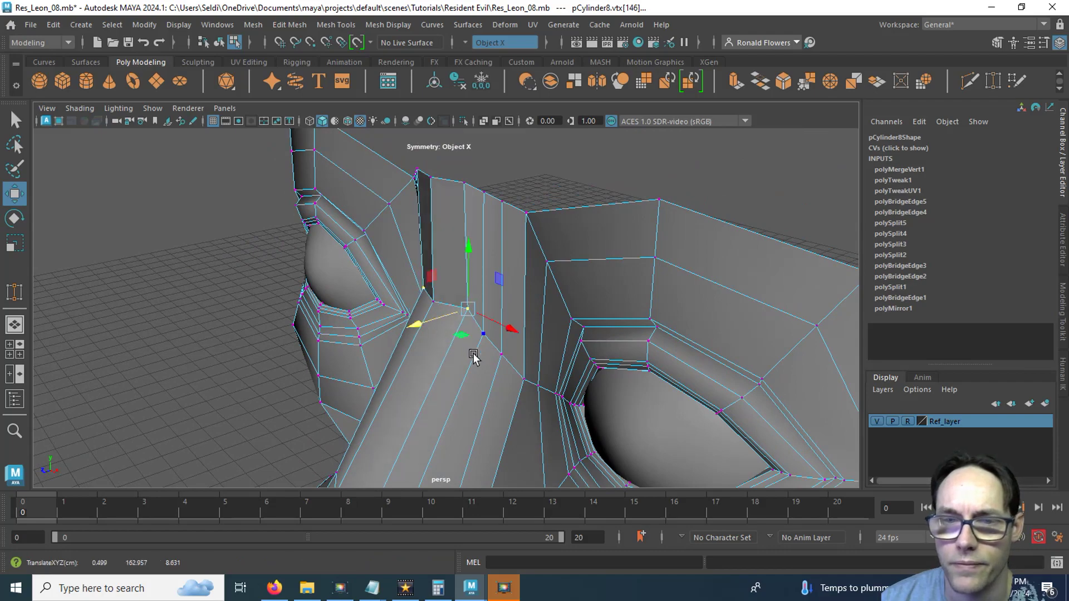
# Shift the vertices between the nose bridge and the inner eye corner sideways to smooth the transition.
pyautogui.keyDown('alt'); pyautogui.moveTo(473, 354); pyautogui.dragTo(506, 369, button='right'); pyautogui.keyUp('alt')
pyautogui.keyDown('alt'); pyautogui.moveTo(486, 401); pyautogui.dragTo(515, 406); pyautogui.keyUp('alt')
pyautogui.keyDown('alt'); pyautogui.moveTo(515, 407); pyautogui.dragTo(465, 362, button='middle'); pyautogui.keyUp('alt')
pyautogui.keyDown('alt'); pyautogui.moveTo(465, 362); pyautogui.dragTo(481, 342); pyautogui.keyUp('alt')
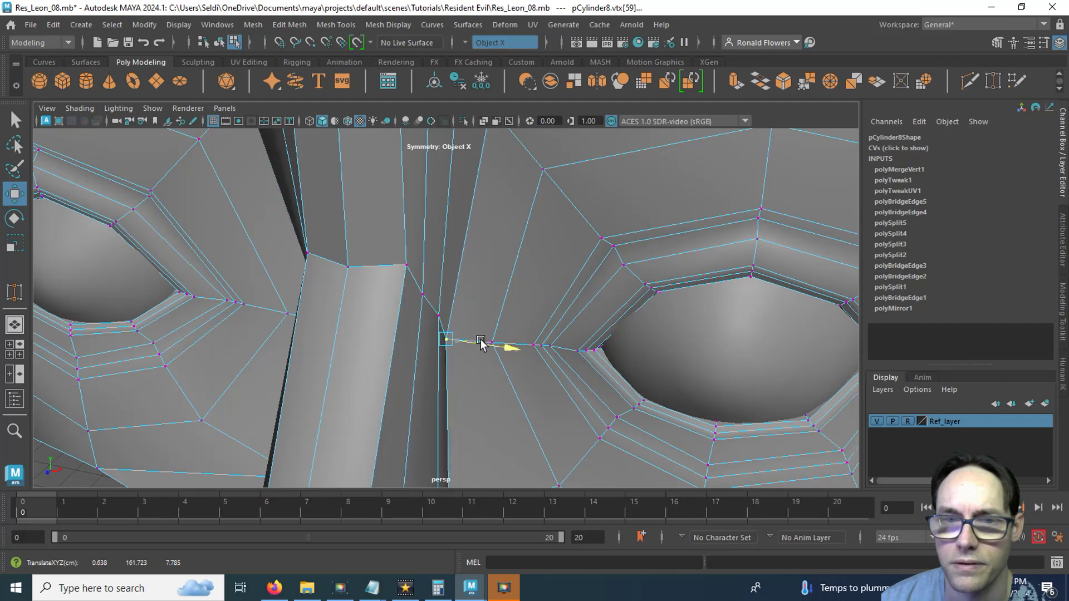
pyautogui.click(432, 315)
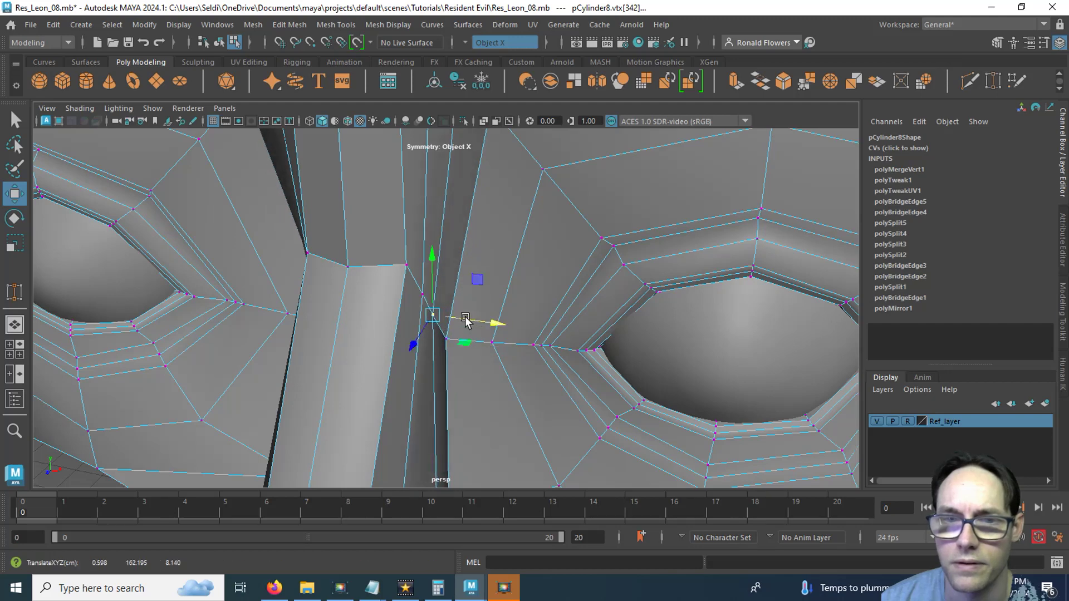
pyautogui.moveTo(452, 303); pyautogui.dragTo(421, 269)
pyautogui.click(398, 272)
# Adjust the side vertices above the nose tip sideways and the centre vertex in depth to round the ridge.
pyautogui.keyDown('alt'); pyautogui.moveTo(400, 371); pyautogui.dragTo(422, 281); pyautogui.keyUp('alt')
pyautogui.moveTo(401, 335); pyautogui.dragTo(395, 336)
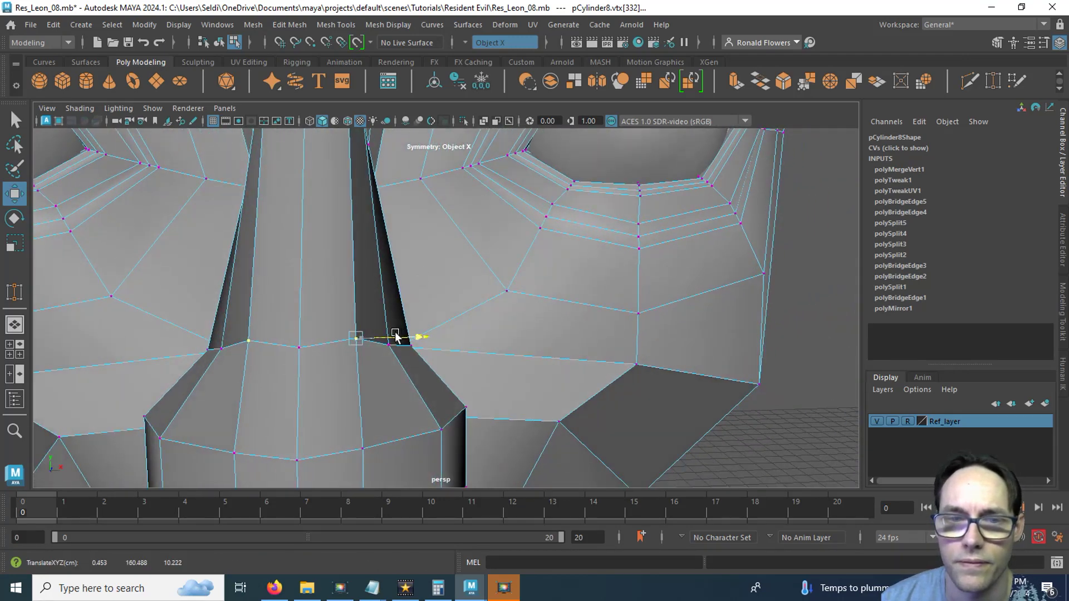
pyautogui.click(301, 349)
pyautogui.keyDown('alt'); pyautogui.moveTo(311, 374); pyautogui.dragTo(298, 314); pyautogui.keyUp('alt')
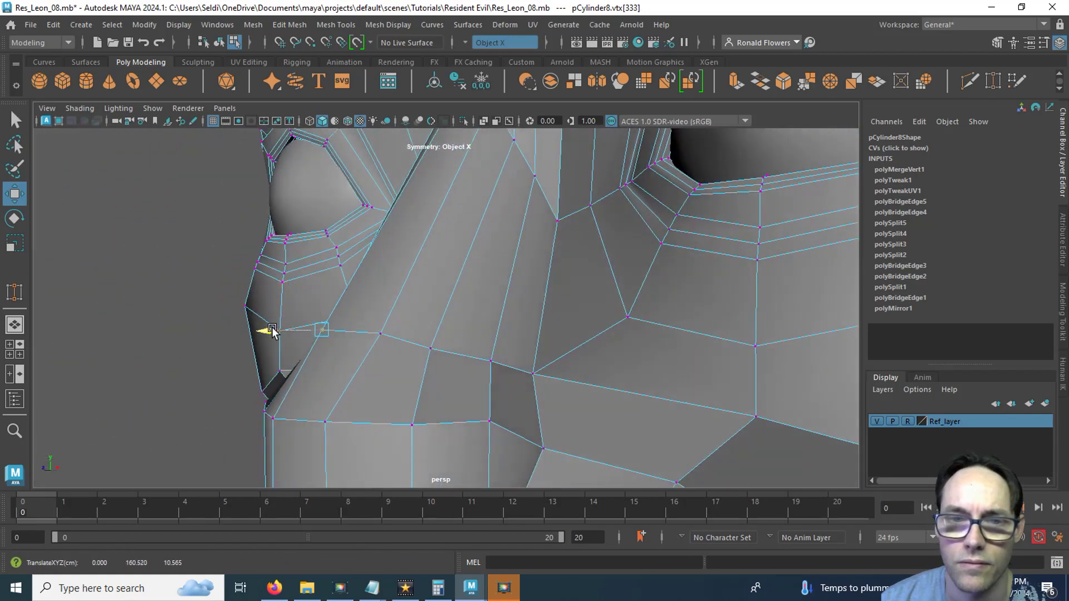
pyautogui.click(191, 370)
pyautogui.keyDown('alt'); pyautogui.moveTo(191, 370); pyautogui.dragTo(348, 354); pyautogui.keyUp('alt')
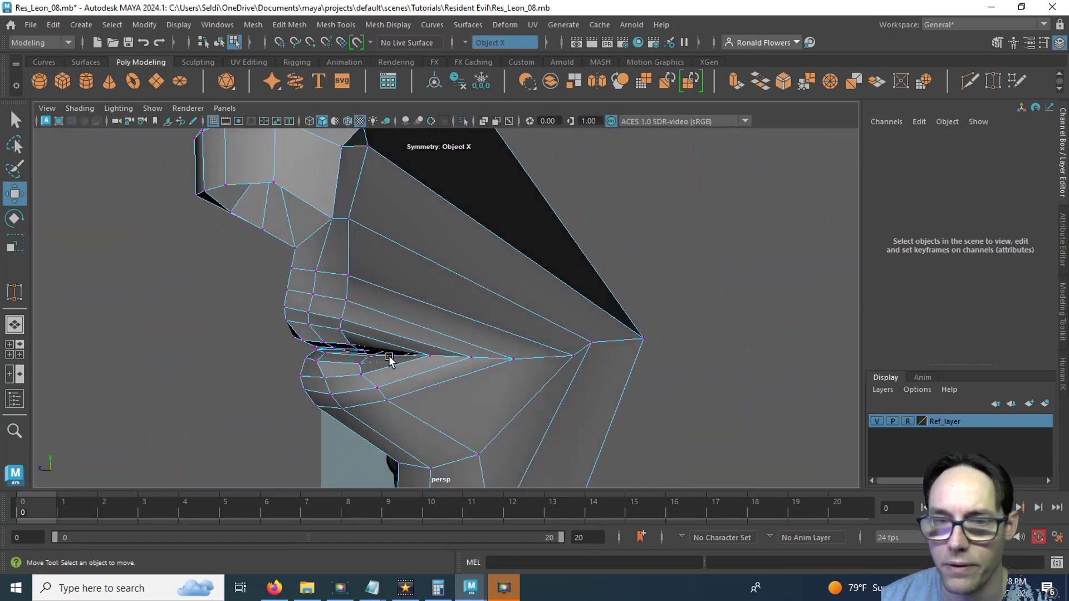
# Select the row of mouth corner vertices in the side view and move them forward toward the lips.
pyautogui.press('space')
pyautogui.press('space')
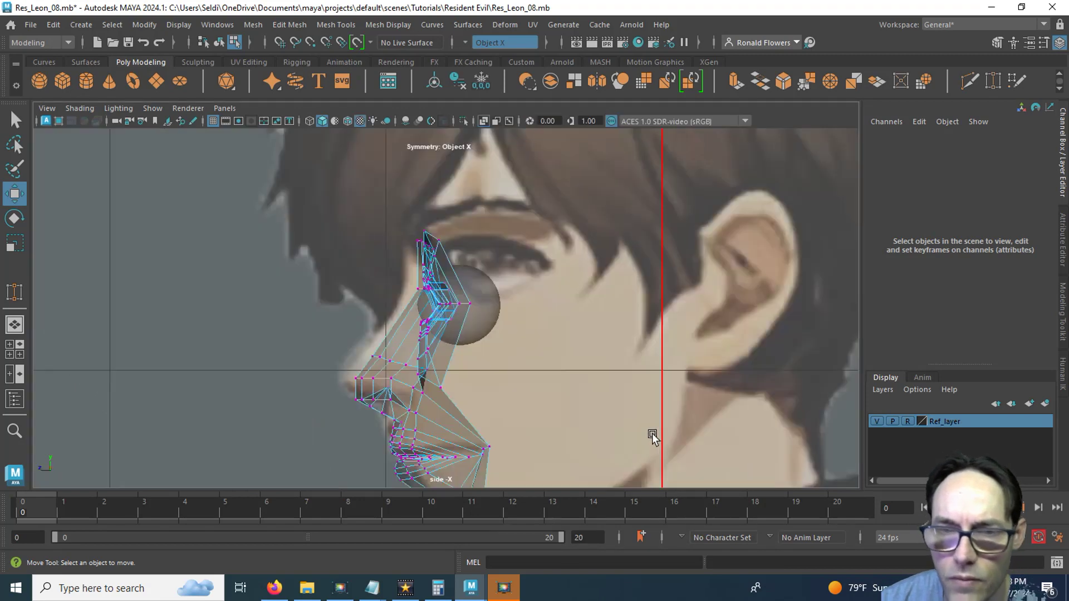
pyautogui.scroll(6, 561, 348)
pyautogui.scroll(4, 573, 367)
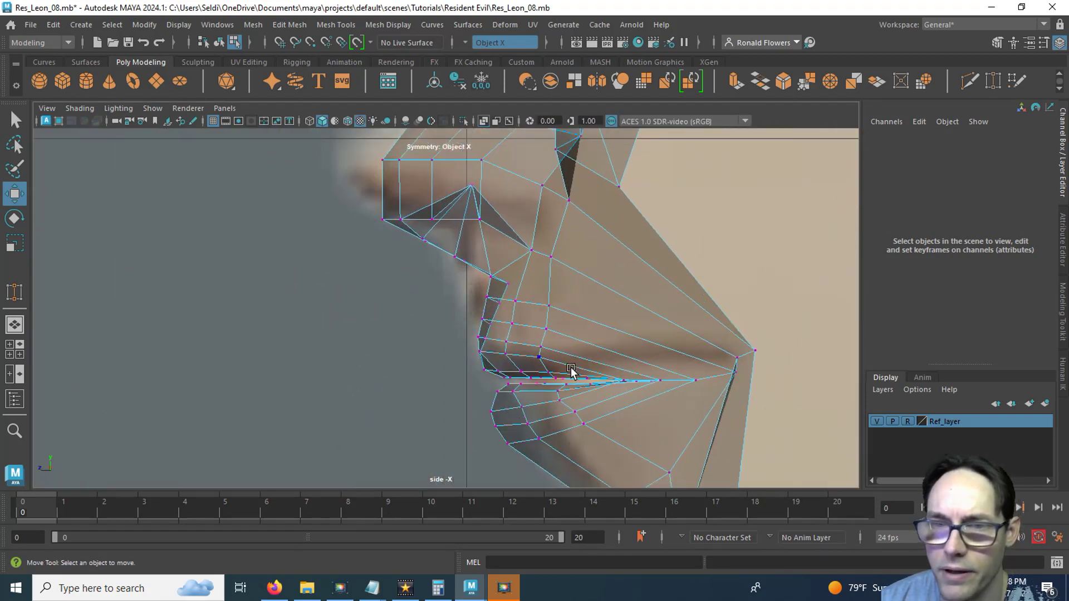
pyautogui.scroll(2, 504, 332)
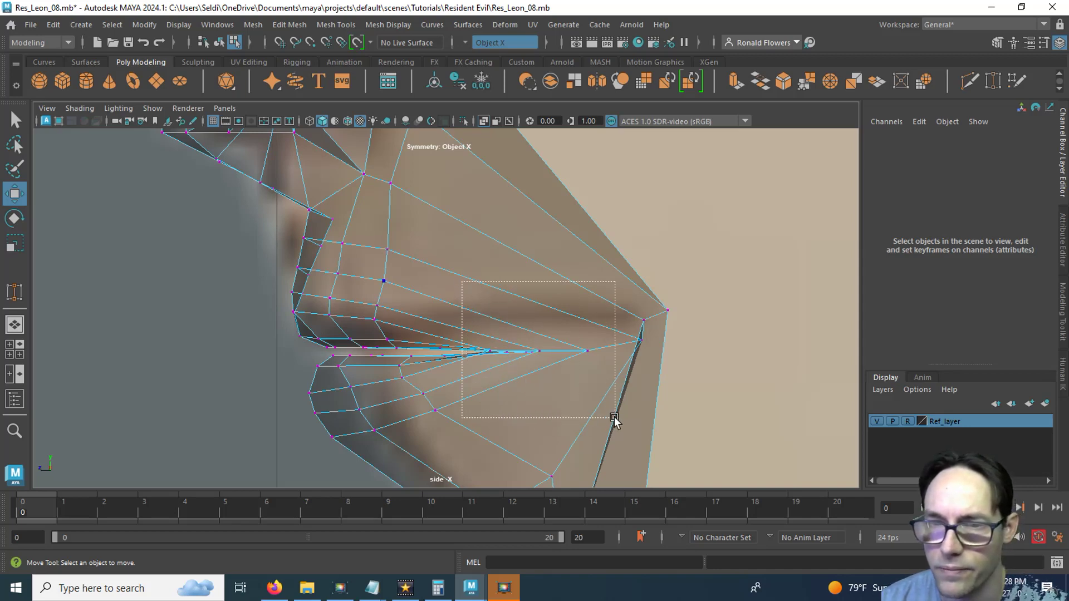
pyautogui.moveTo(608, 413); pyautogui.dragTo(609, 413)
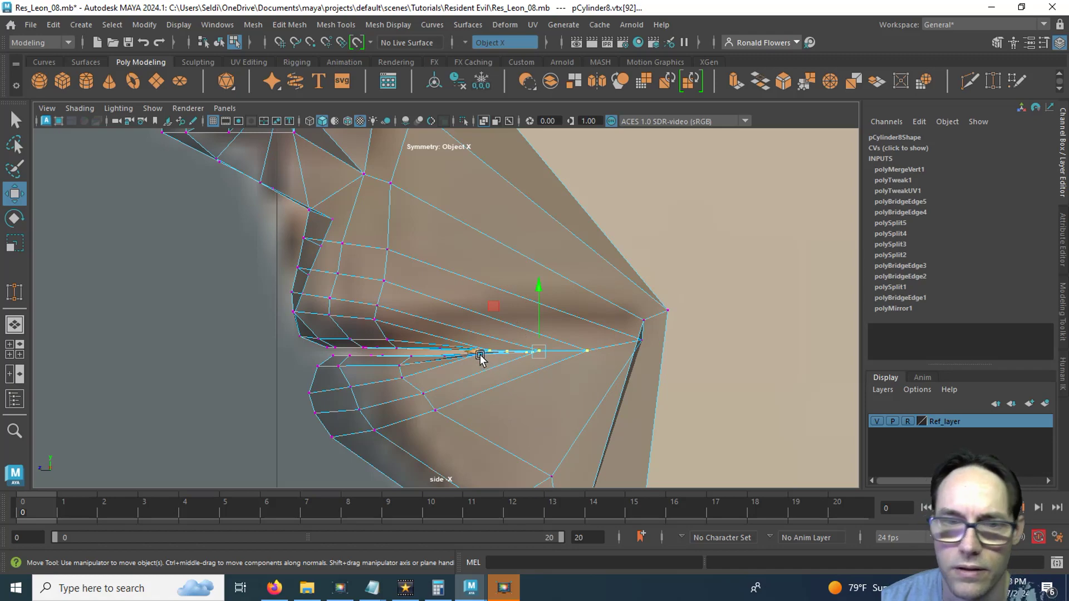
pyautogui.press('space')
pyautogui.press('space')
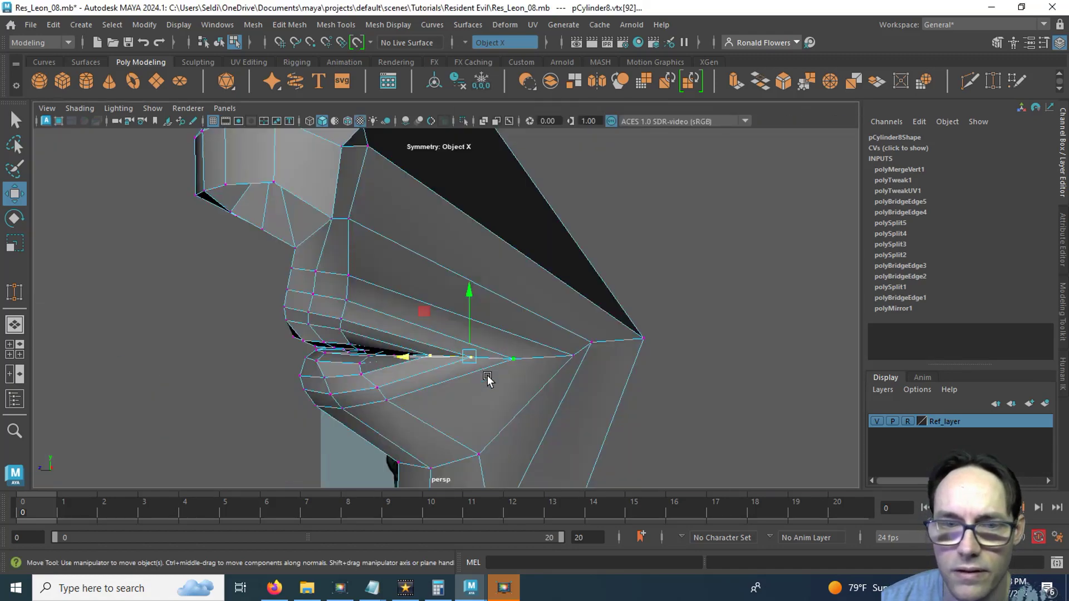
pyautogui.keyDown('alt'); pyautogui.moveTo(485, 372); pyautogui.dragTo(481, 411); pyautogui.keyUp('alt')
pyautogui.scroll(4, 481, 411)
pyautogui.keyDown('alt'); pyautogui.moveTo(482, 411); pyautogui.dragTo(543, 320, button='middle'); pyautogui.keyUp('alt')
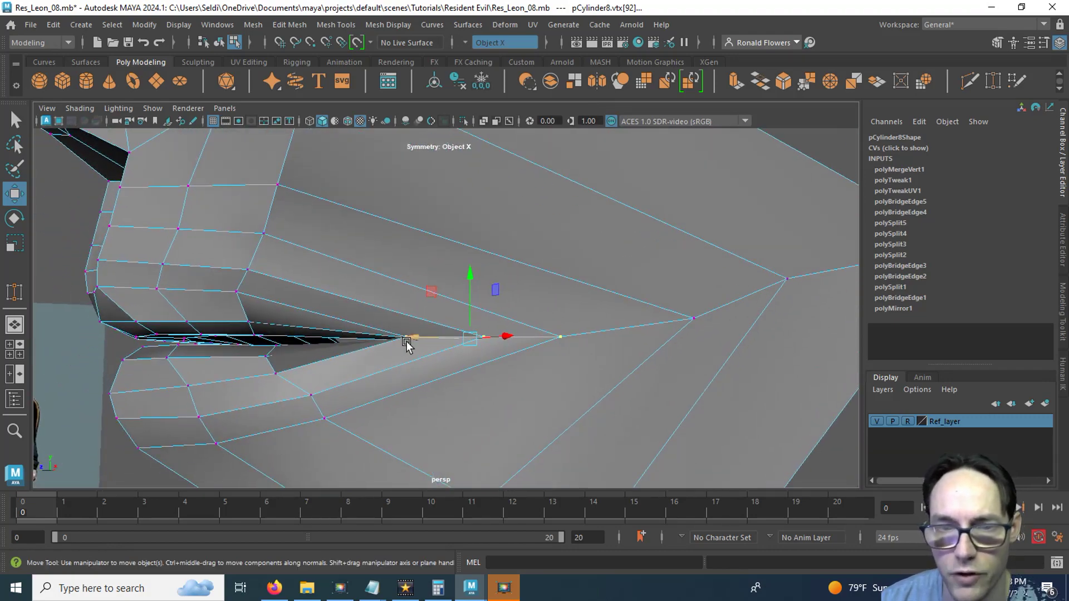
pyautogui.moveTo(406, 344); pyautogui.dragTo(359, 334)
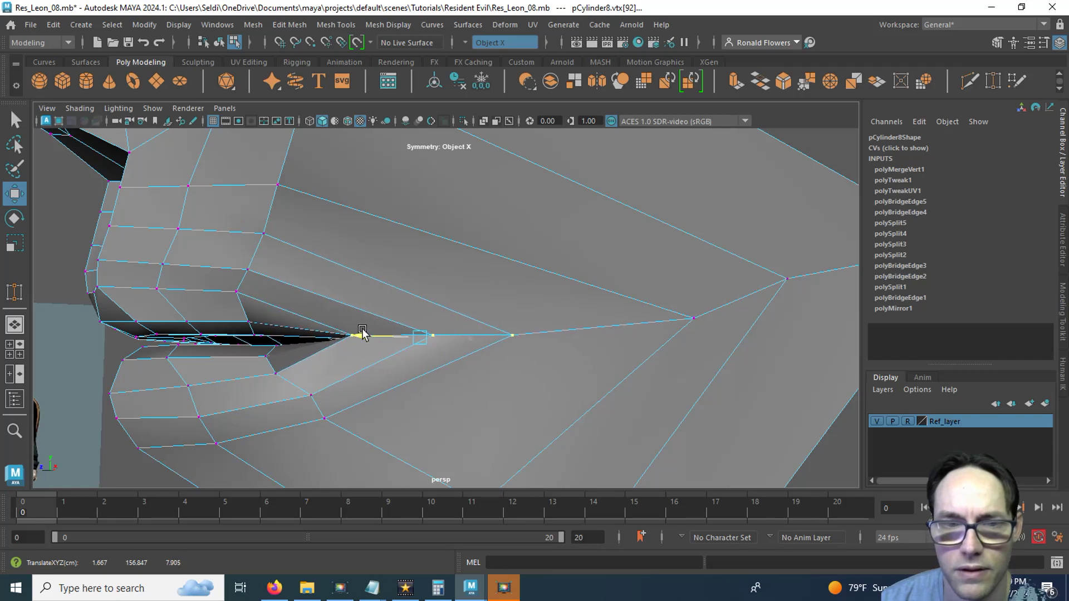
# Reposition the cheek vertices behind the mouth corner to even out the edge spacing.
pyautogui.keyDown('alt'); pyautogui.moveTo(275, 385); pyautogui.dragTo(424, 384); pyautogui.keyUp('alt')
pyautogui.keyDown('alt'); pyautogui.moveTo(423, 386); pyautogui.dragTo(509, 358, button='right'); pyautogui.keyUp('alt')
pyautogui.keyDown('alt'); pyautogui.moveTo(509, 358); pyautogui.dragTo(432, 386); pyautogui.keyUp('alt')
pyautogui.click(445, 313)
pyautogui.moveTo(415, 329); pyautogui.dragTo(325, 358)
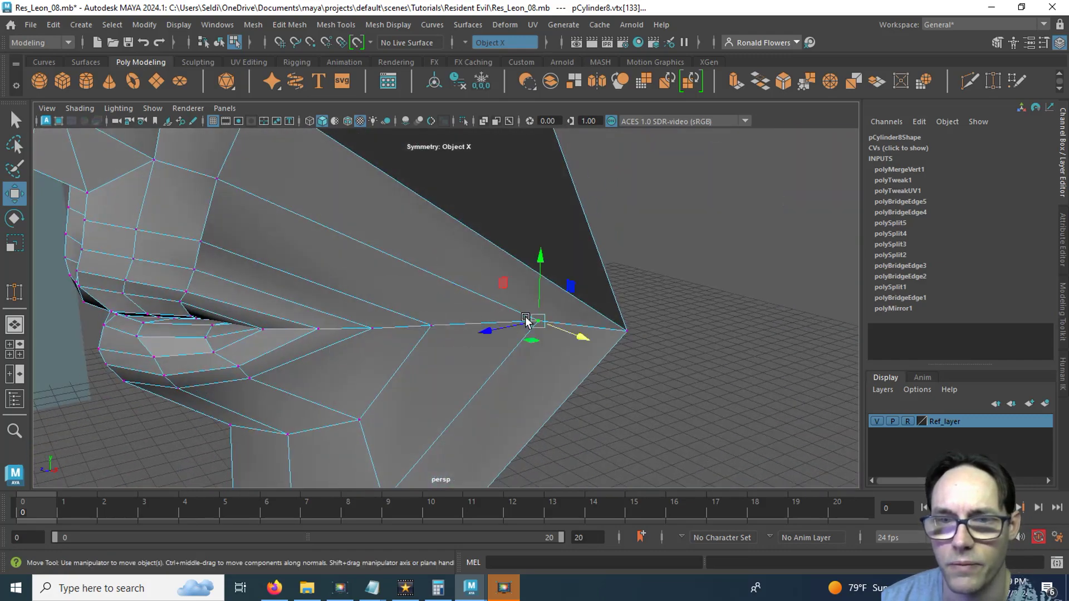
# Adjust the depth of the outermost cheek vertices beside the open gap behind the mouth corner.
pyautogui.moveTo(490, 332); pyautogui.dragTo(482, 408)
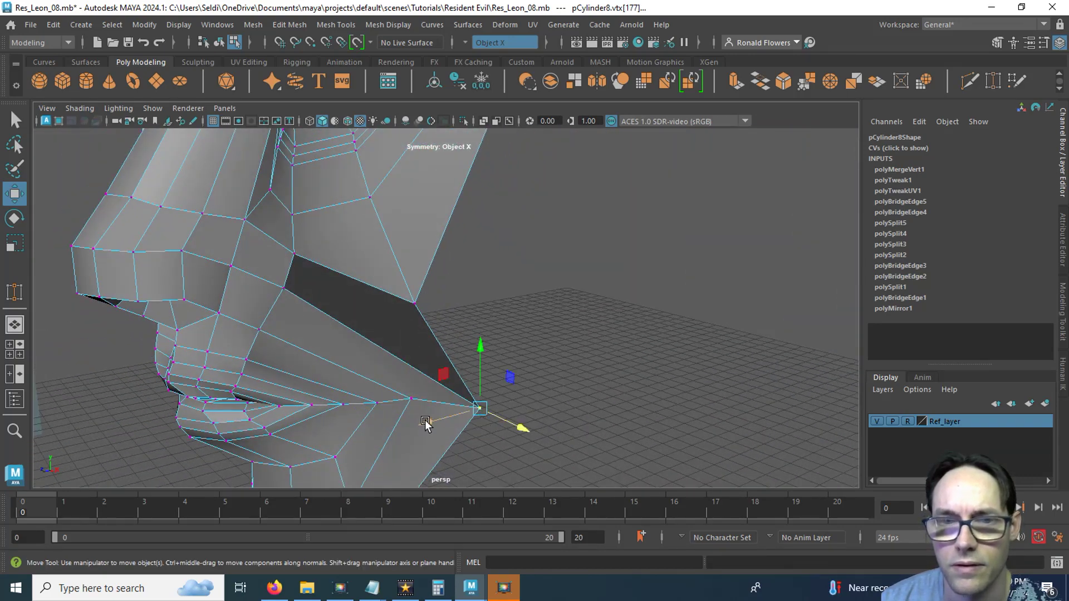
pyautogui.keyDown('alt'); pyautogui.moveTo(400, 377); pyautogui.dragTo(471, 379); pyautogui.keyUp('alt')
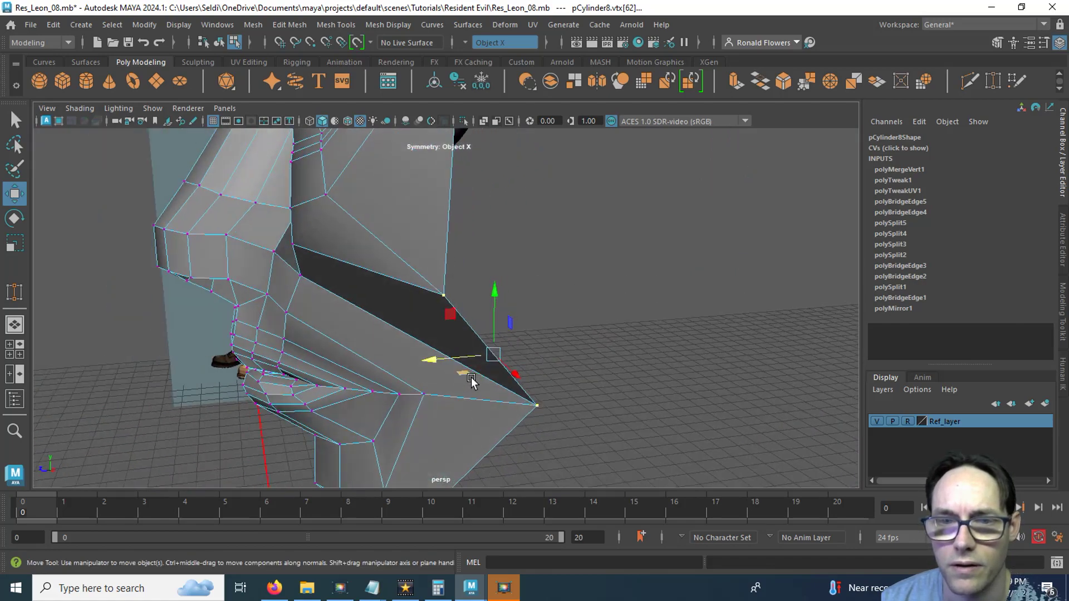
pyautogui.moveTo(515, 377); pyautogui.dragTo(488, 365, button='middle')
# Move the two outer cheek vertices sideways in the front view to the edge of the reference face.
pyautogui.keyDown('alt'); pyautogui.moveTo(486, 362); pyautogui.dragTo(490, 334); pyautogui.keyUp('alt')
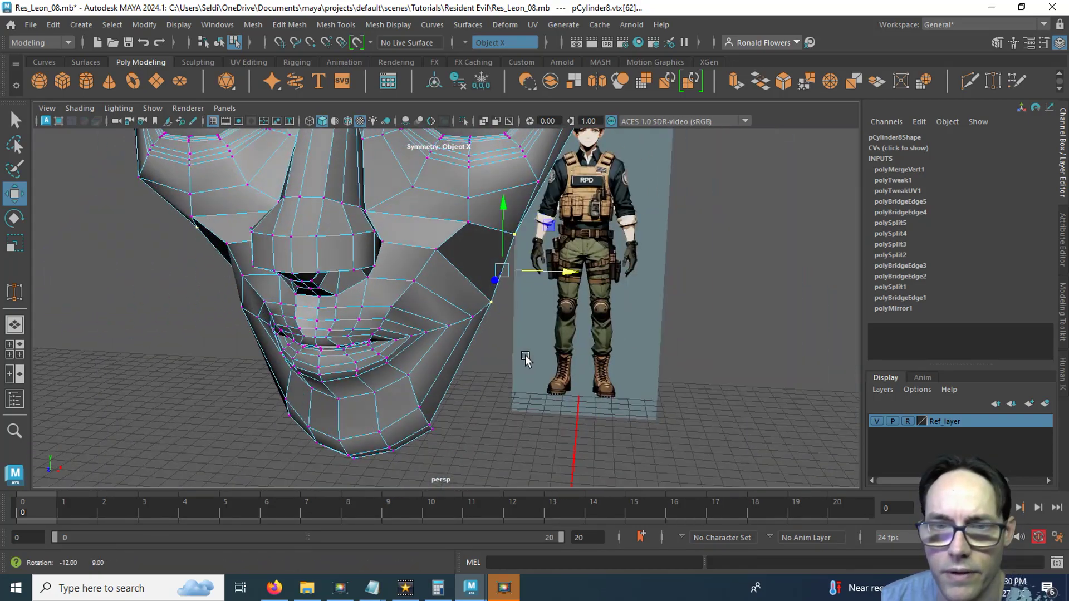
pyautogui.press('space')
pyautogui.press('space')
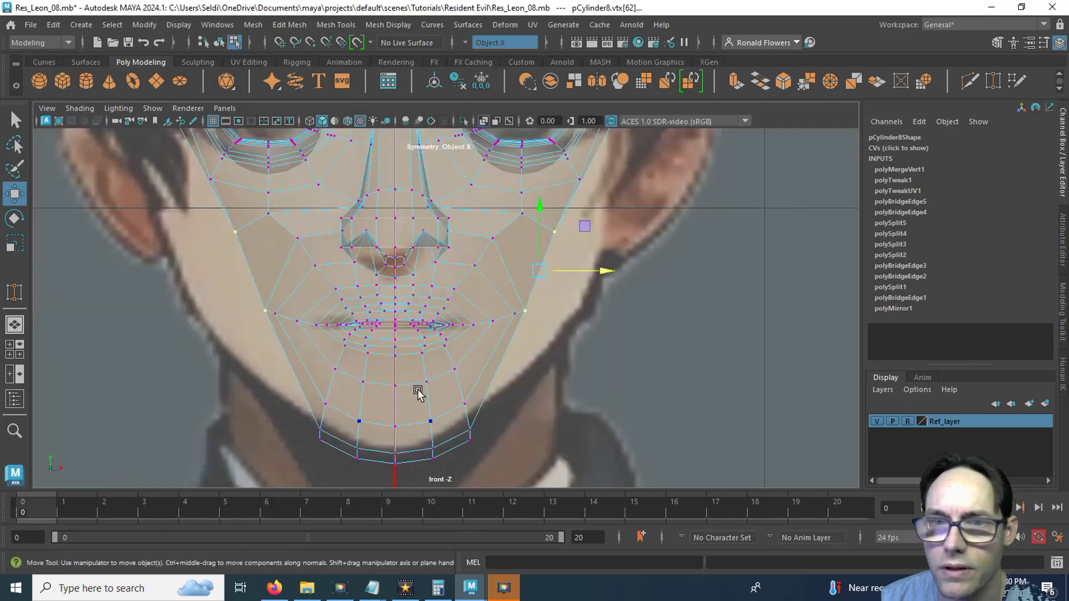
pyautogui.scroll(2, 480, 384)
pyautogui.keyDown('alt'); pyautogui.moveTo(523, 327); pyautogui.dragTo(418, 409, button='middle'); pyautogui.keyUp('alt')
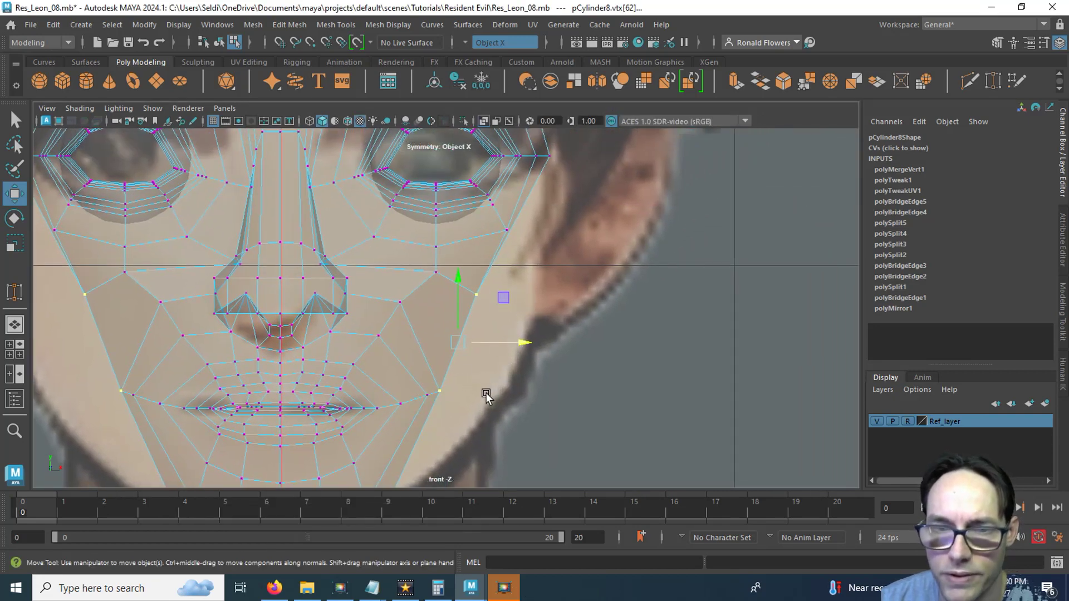
pyautogui.scroll(-2, 486, 396)
pyautogui.scroll(2, 461, 334)
pyautogui.moveTo(509, 299); pyautogui.dragTo(552, 291)
# Shift the cheek vertices between the mouth corner and the outer edge outward to even out their spacing.
pyautogui.click(418, 342)
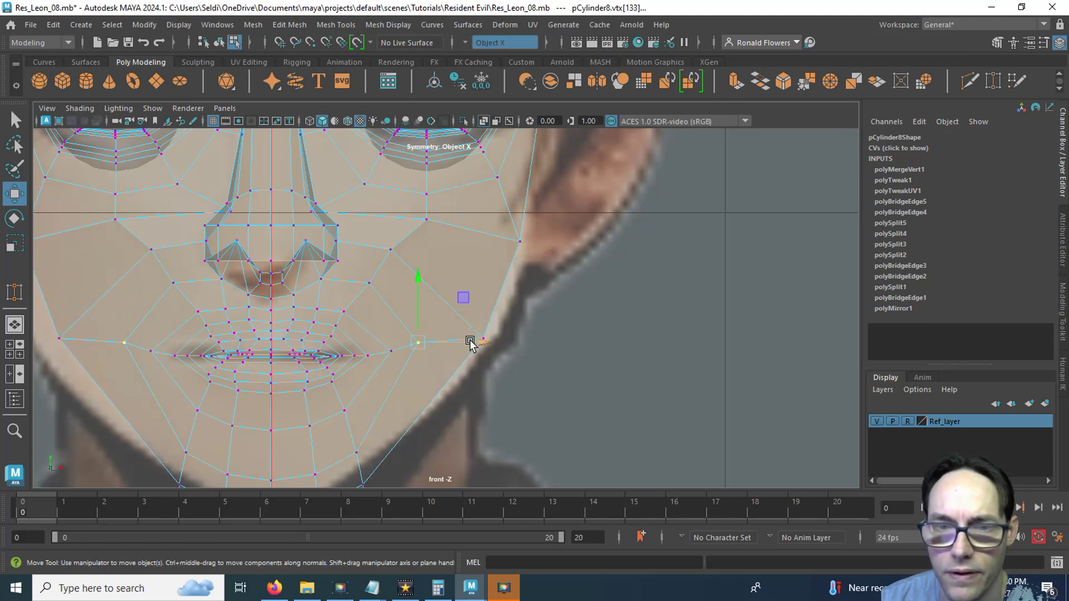
pyautogui.moveTo(470, 343); pyautogui.dragTo(447, 349)
pyautogui.click(391, 351)
pyautogui.keyDown('alt'); pyautogui.moveTo(449, 383); pyautogui.dragTo(449, 351, button='middle'); pyautogui.keyUp('alt')
pyautogui.press('space')
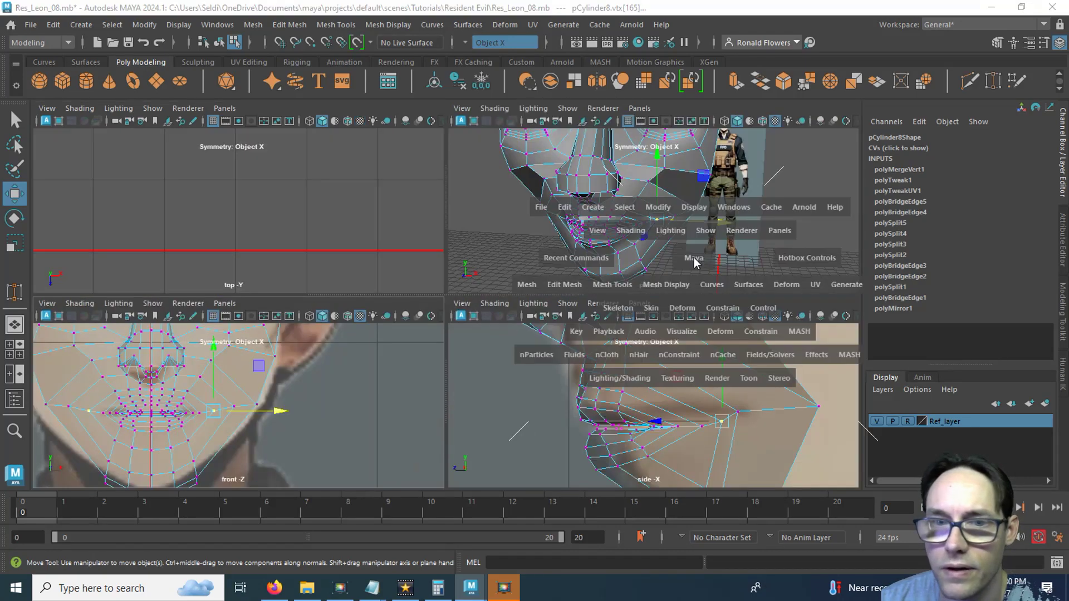
pyautogui.press('space')
pyautogui.keyDown('alt'); pyautogui.moveTo(640, 289); pyautogui.dragTo(463, 328); pyautogui.keyUp('alt')
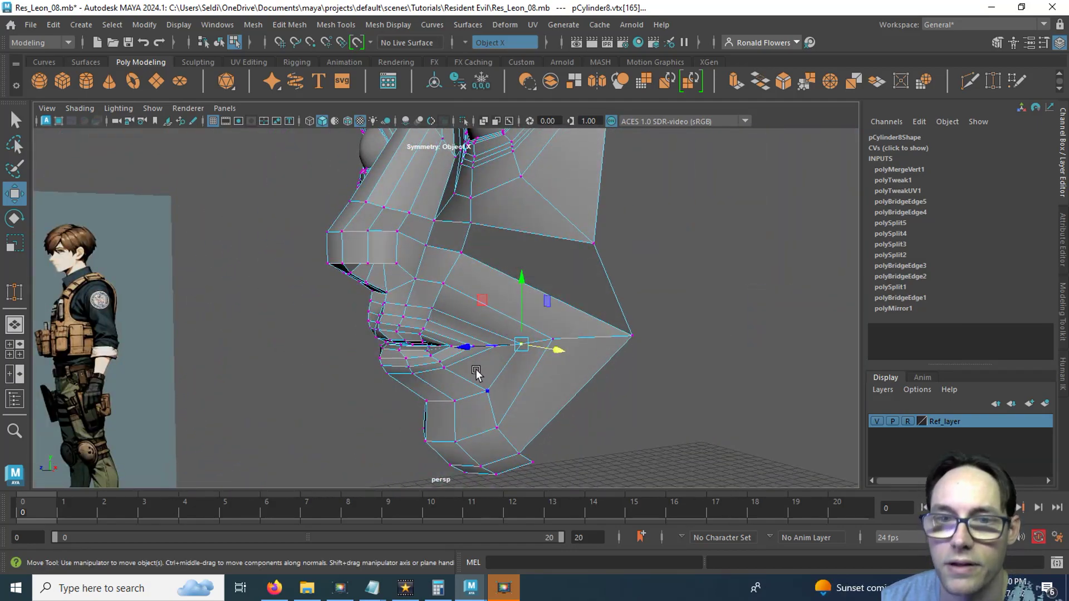
pyautogui.keyDown('alt'); pyautogui.moveTo(509, 376); pyautogui.dragTo(454, 349); pyautogui.keyUp('alt')
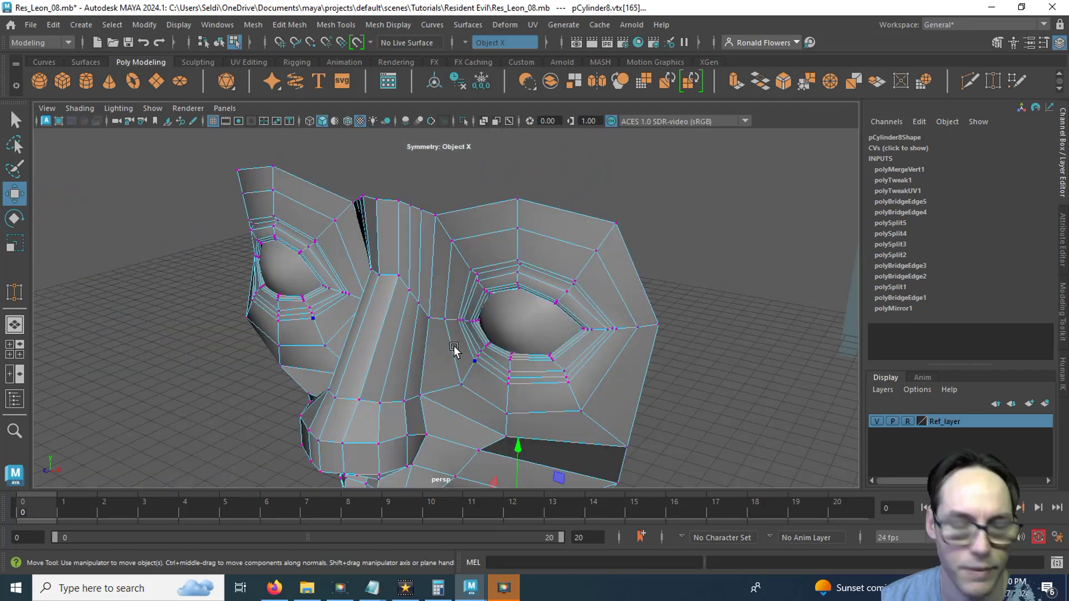
# Save the scene and display the face mesh in smooth preview with nothing selected.
pyautogui.hotkey('ctrl', 's')
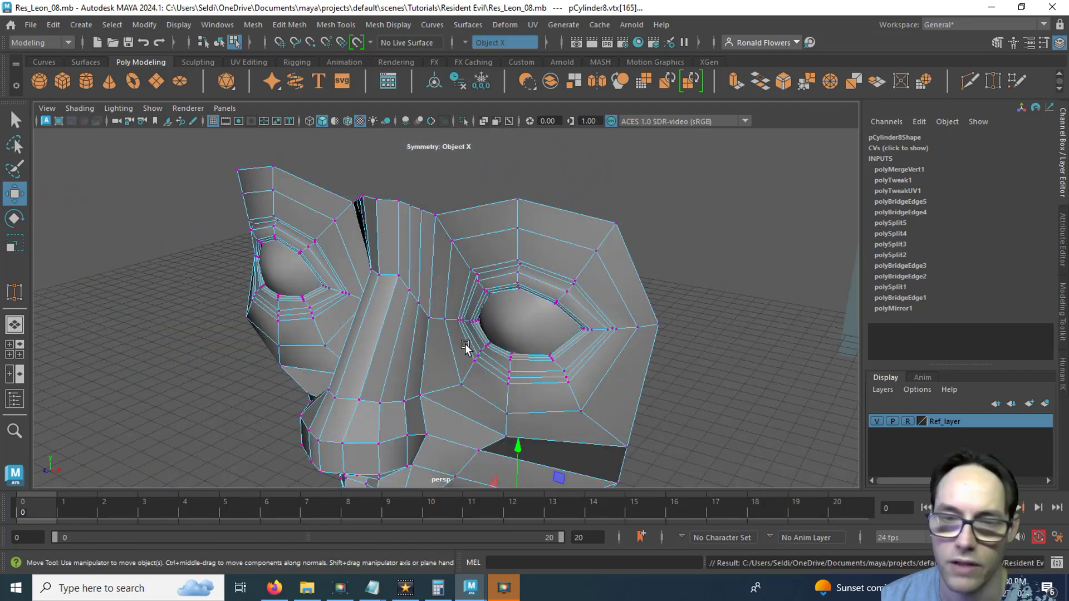
pyautogui.press('3')
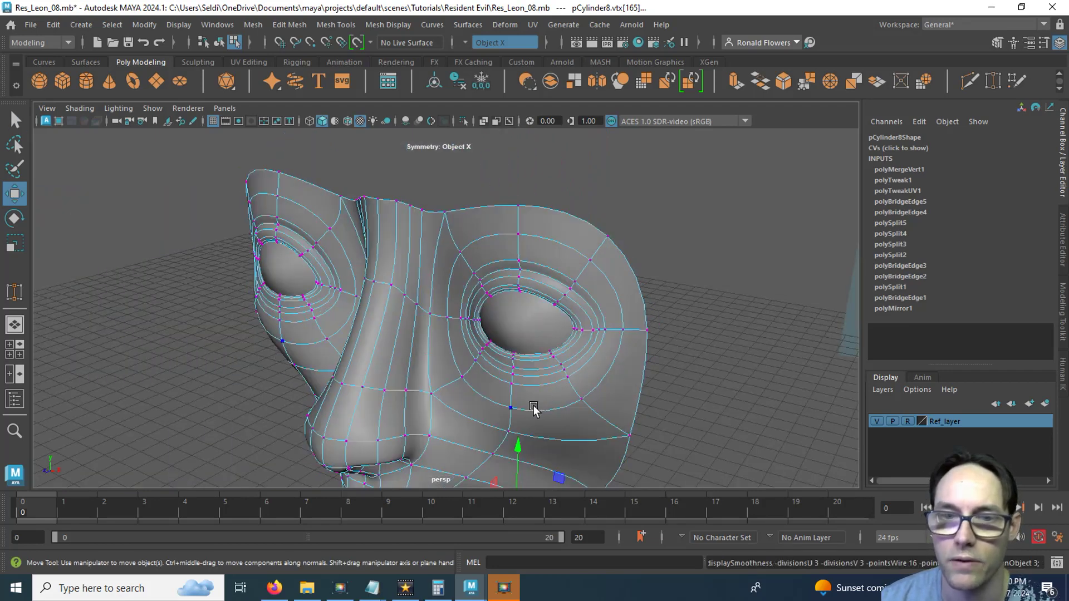
pyautogui.keyDown('alt'); pyautogui.moveTo(533, 410); pyautogui.dragTo(539, 206); pyautogui.keyUp('alt')
pyautogui.moveTo(486, 193); pyautogui.dragTo(551, 173, button='right')
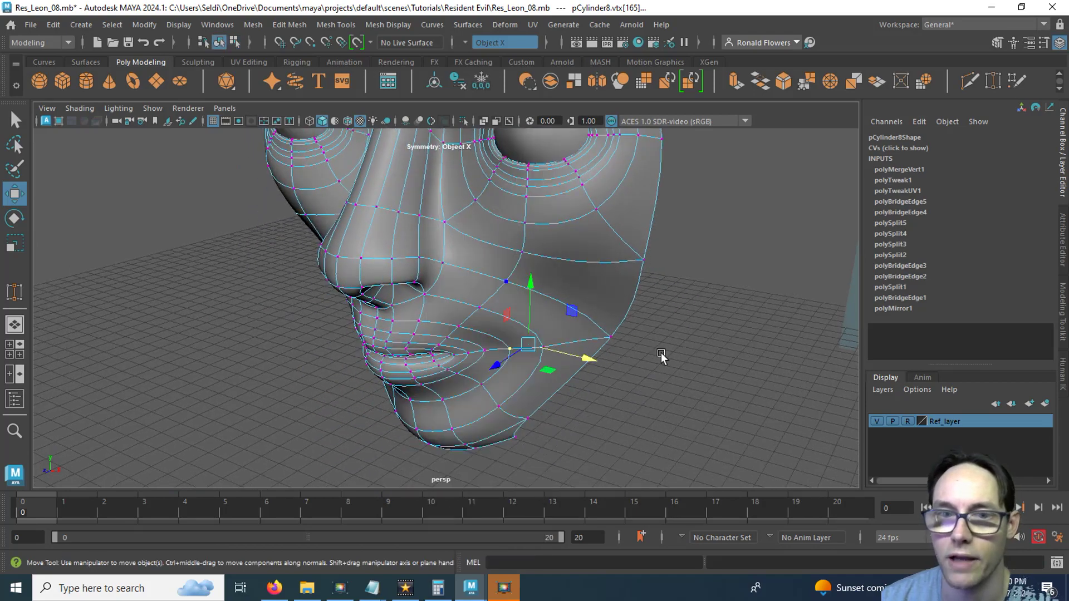
pyautogui.click(661, 362)
pyautogui.keyDown('alt'); pyautogui.moveTo(662, 362); pyautogui.dragTo(604, 354, button='right'); pyautogui.keyUp('alt')
pyautogui.keyDown('alt'); pyautogui.moveTo(604, 354); pyautogui.dragTo(436, 372); pyautogui.keyUp('alt')
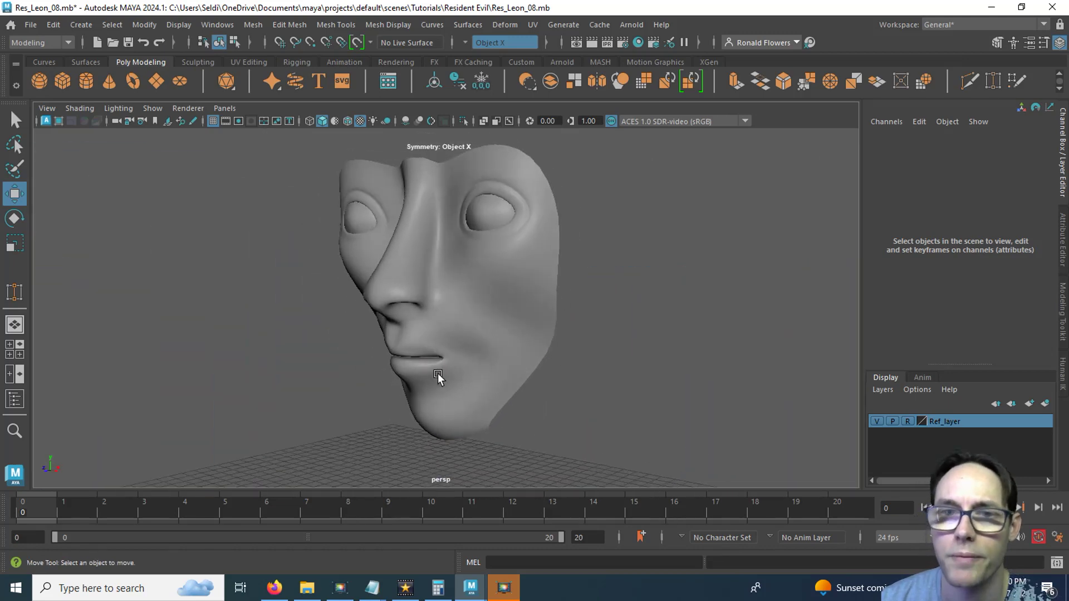
pyautogui.scroll(4, 450, 336)
pyautogui.keyDown('alt'); pyautogui.moveTo(460, 240); pyautogui.dragTo(435, 396, button='middle'); pyautogui.keyUp('alt')
pyautogui.keyDown('alt'); pyautogui.moveTo(436, 396); pyautogui.dragTo(467, 323); pyautogui.keyUp('alt')
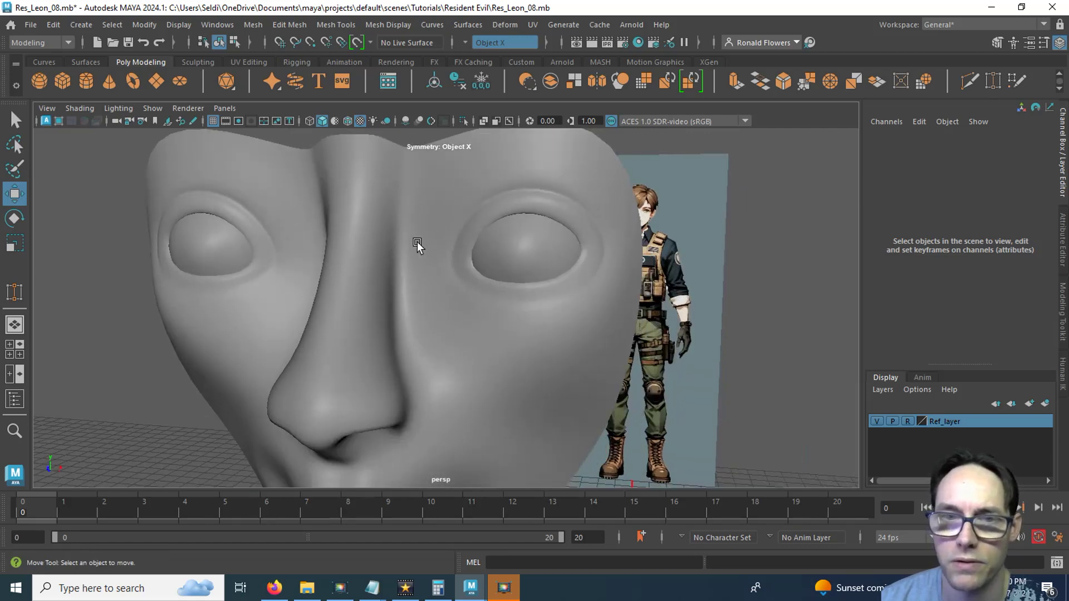
pyautogui.keyDown('alt'); pyautogui.moveTo(416, 242); pyautogui.dragTo(461, 299); pyautogui.keyUp('alt')
# Switch to the browser and compare several face photos for the shape between the nose bridge and inner eye corners.
pyautogui.hotkey('alt', 'Tab')
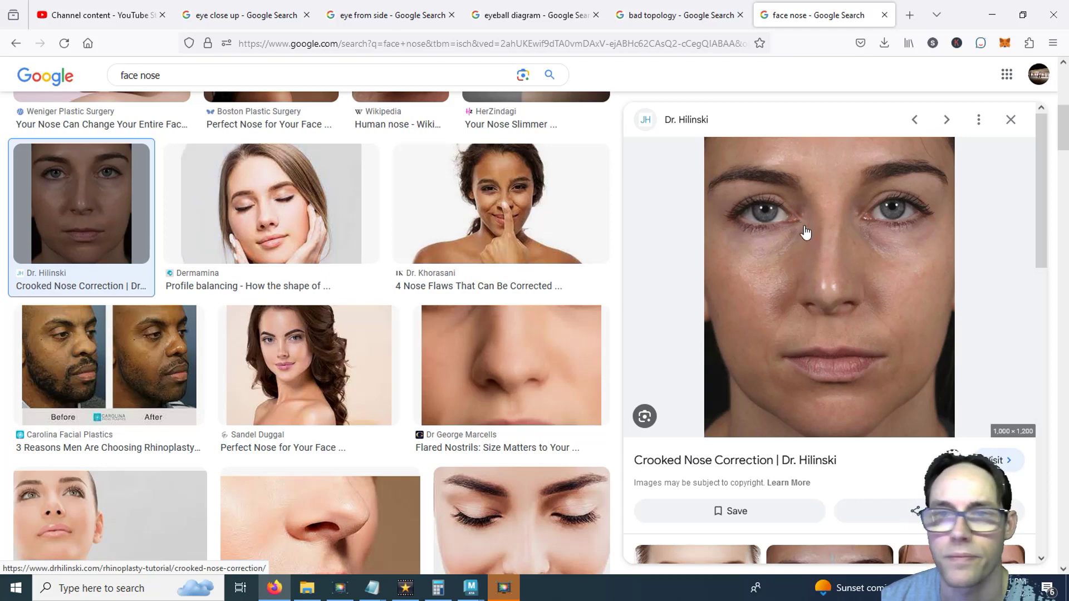
pyautogui.click(307, 235)
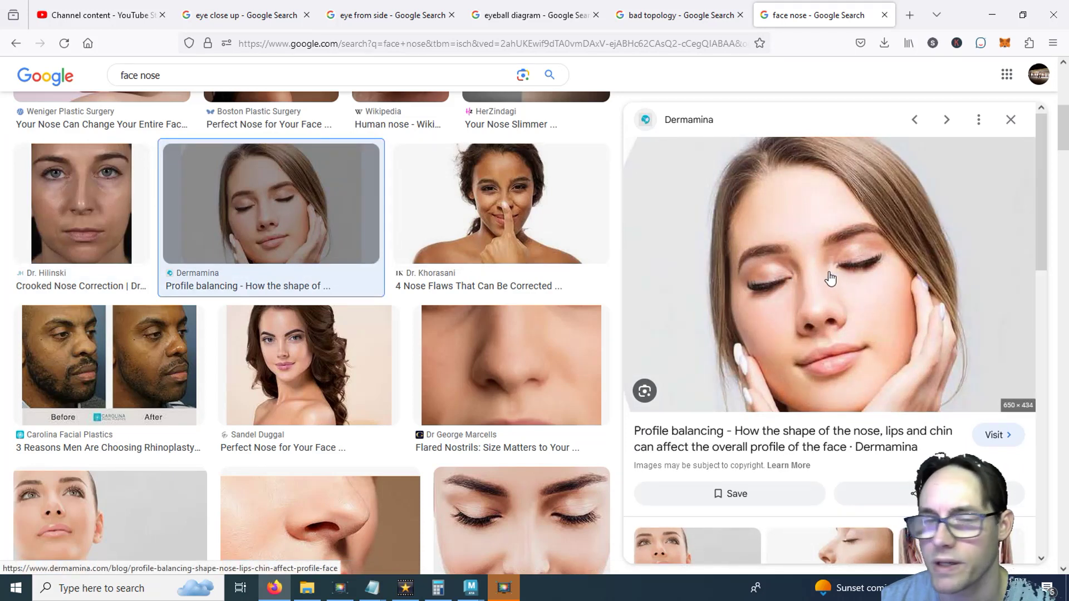
pyautogui.click(537, 492)
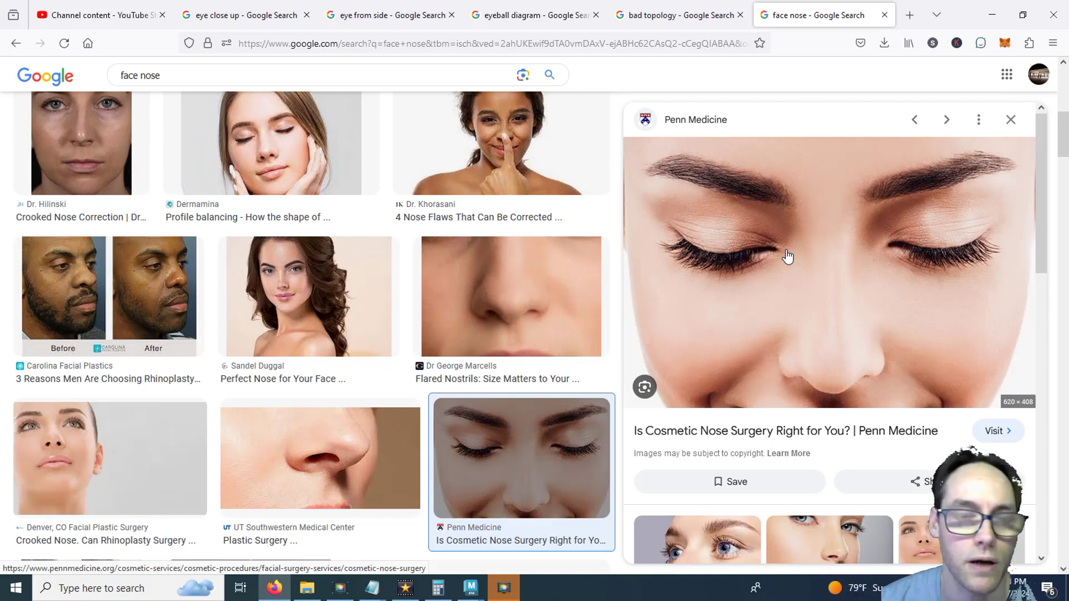
pyautogui.click(148, 306)
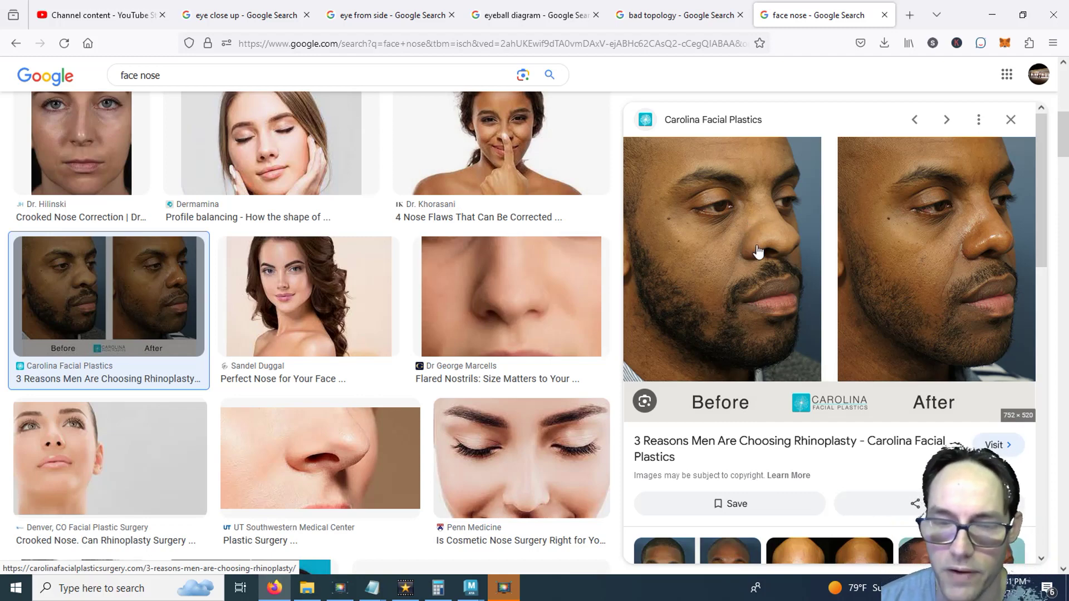
# Switch back to Maya and show the face mesh's vertices around the eyes over the front reference.
pyautogui.moveTo(470, 588)
pyautogui.click(496, 522)
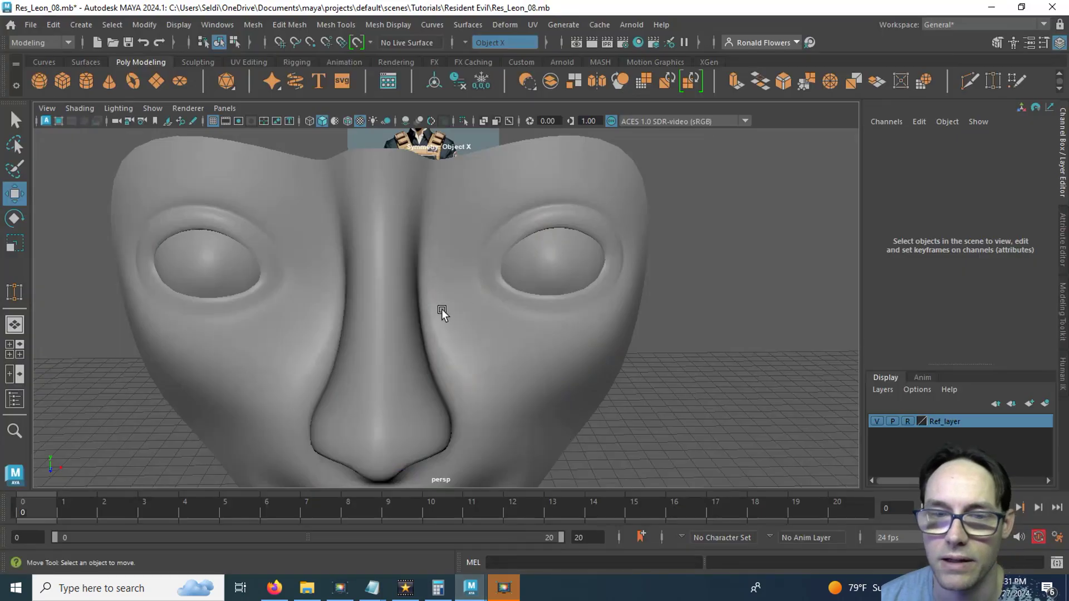
pyautogui.scroll(-5, 549, 369)
pyautogui.keyDown('alt'); pyautogui.moveTo(549, 370); pyautogui.dragTo(517, 369); pyautogui.keyUp('alt')
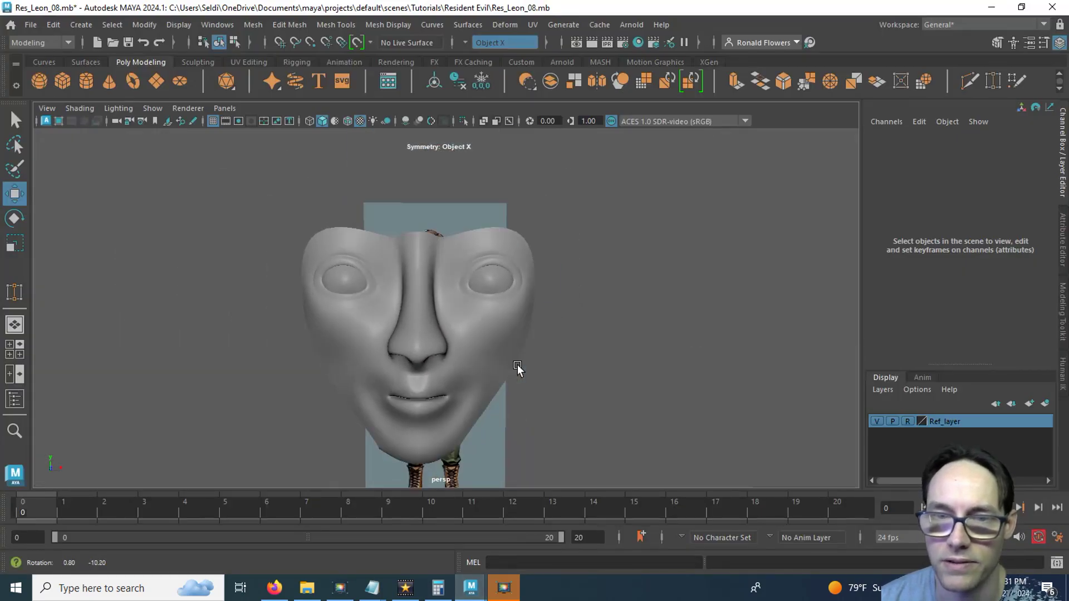
pyautogui.click(516, 367)
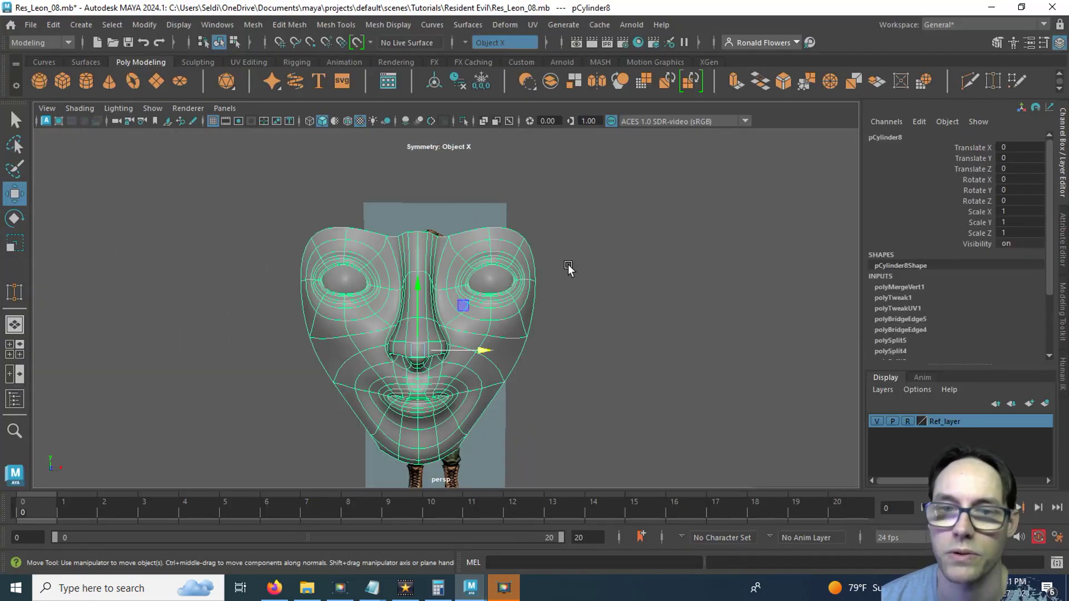
pyautogui.scroll(6, 575, 292)
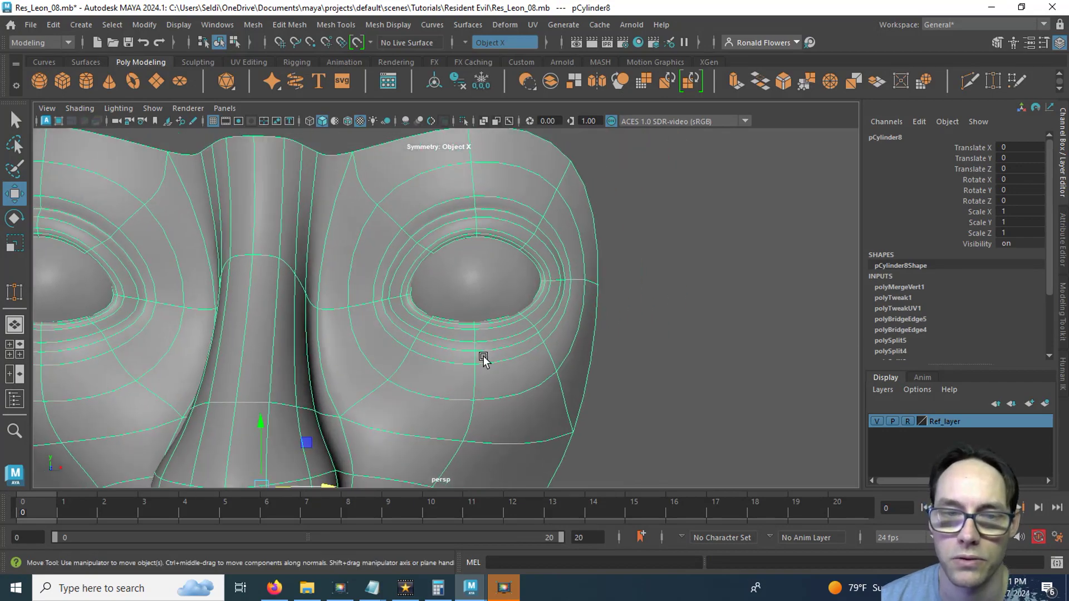
pyautogui.press('space')
pyautogui.press('space')
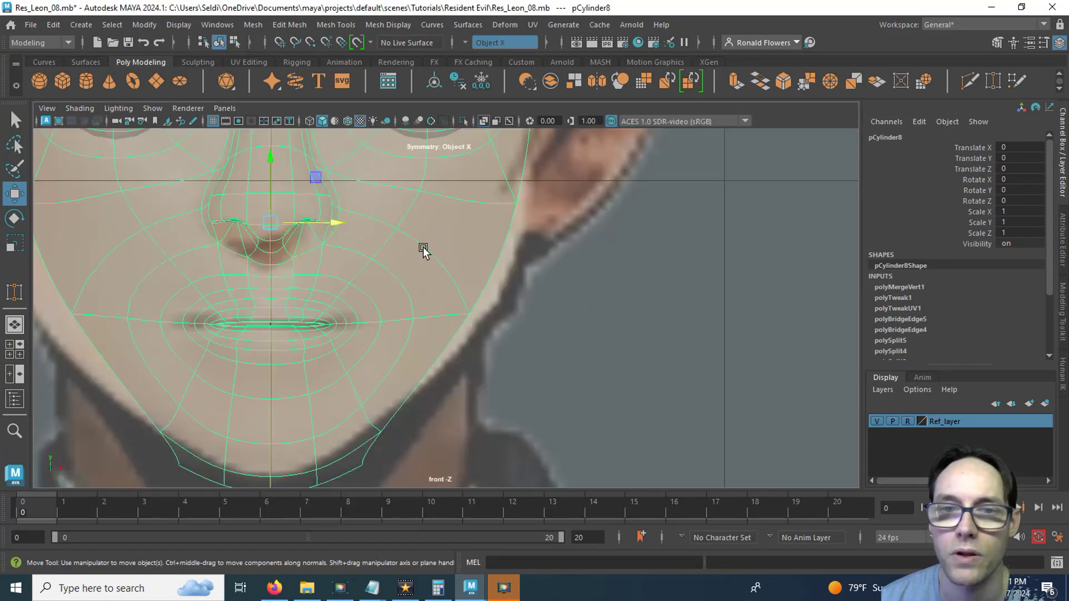
pyautogui.keyDown('alt'); pyautogui.moveTo(423, 248); pyautogui.dragTo(449, 413, button='middle'); pyautogui.keyUp('alt')
pyautogui.keyDown('alt'); pyautogui.moveTo(462, 331); pyautogui.dragTo(450, 377, button='middle'); pyautogui.keyUp('alt')
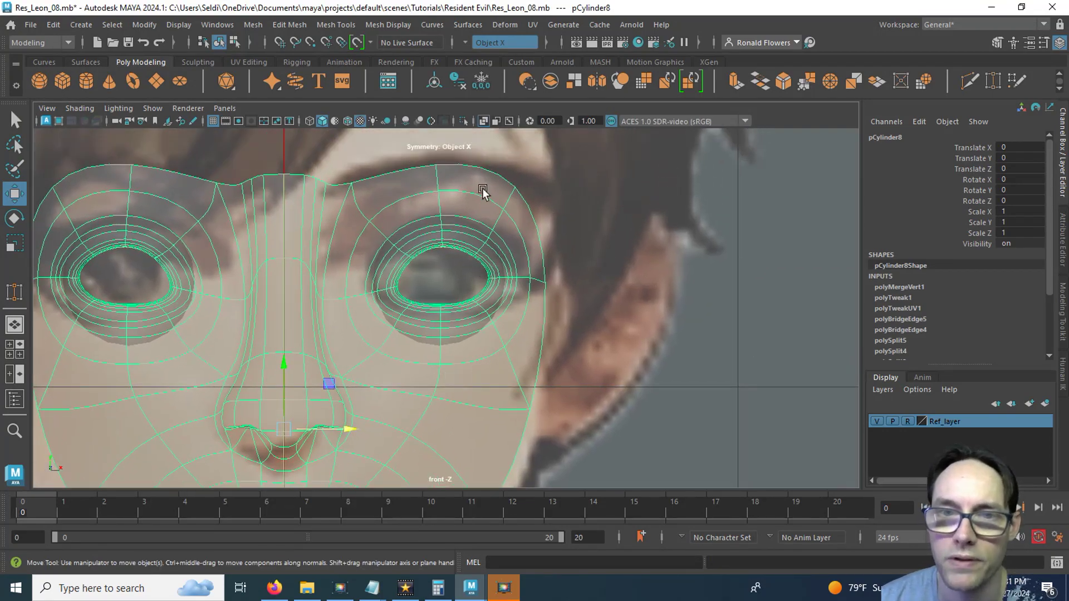
pyautogui.moveTo(437, 181); pyautogui.dragTo(393, 182, button='right')
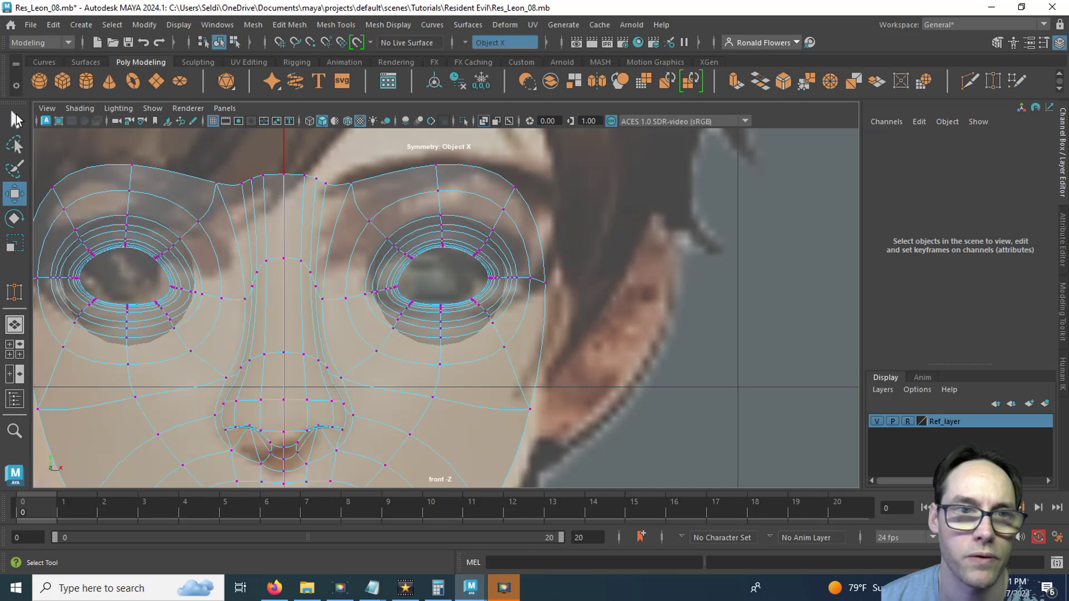
# Select the eye socket vertices with the Lasso tool and move them symmetrically inward toward the nose.
pyautogui.click(17, 148)
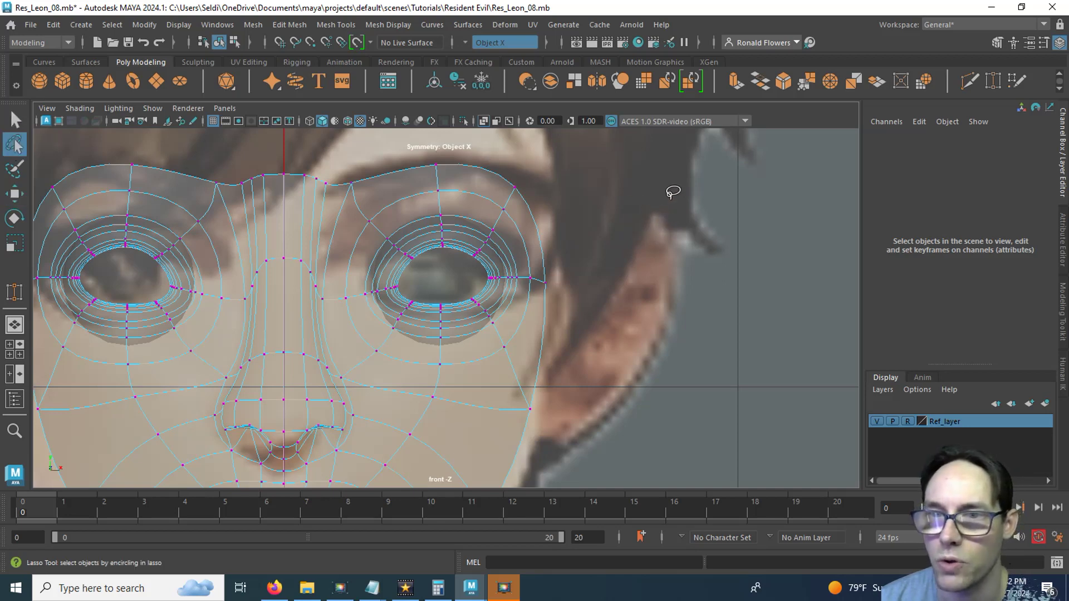
pyautogui.moveTo(673, 192)
pyautogui.mouseDown()
pyautogui.moveTo(766, 286)
pyautogui.moveTo(698, 167)
pyautogui.mouseUp()
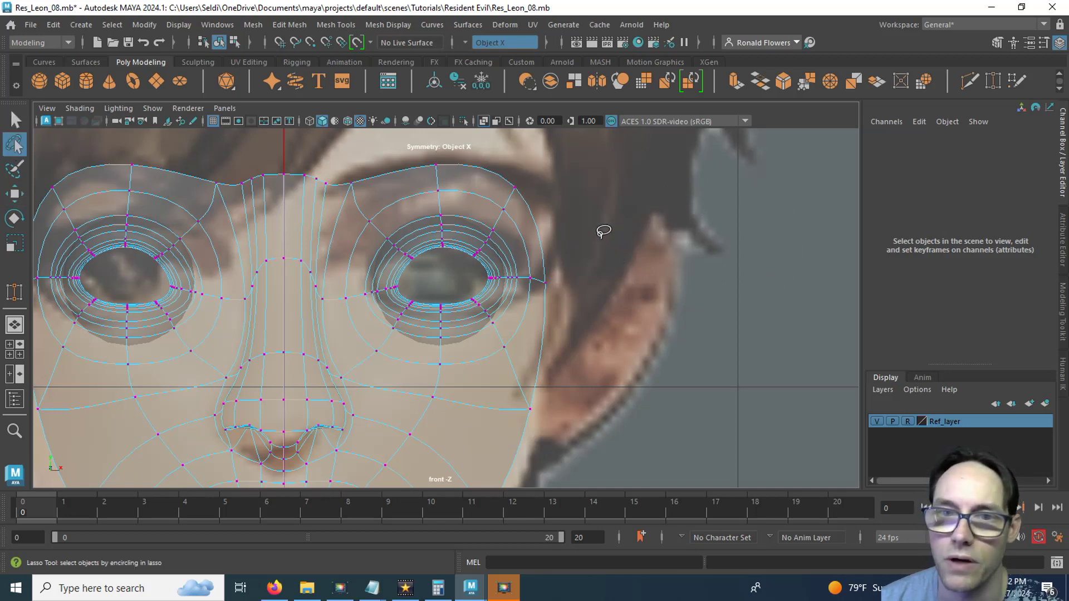
pyautogui.moveTo(516, 159)
pyautogui.mouseDown()
pyautogui.moveTo(448, 147)
pyautogui.moveTo(404, 163)
pyautogui.moveTo(345, 226)
pyautogui.moveTo(336, 253)
pyautogui.moveTo(346, 322)
pyautogui.moveTo(380, 370)
pyautogui.moveTo(449, 377)
pyautogui.moveTo(529, 364)
pyautogui.moveTo(580, 298)
pyautogui.moveTo(563, 174)
pyautogui.moveTo(534, 184)
pyautogui.mouseUp()
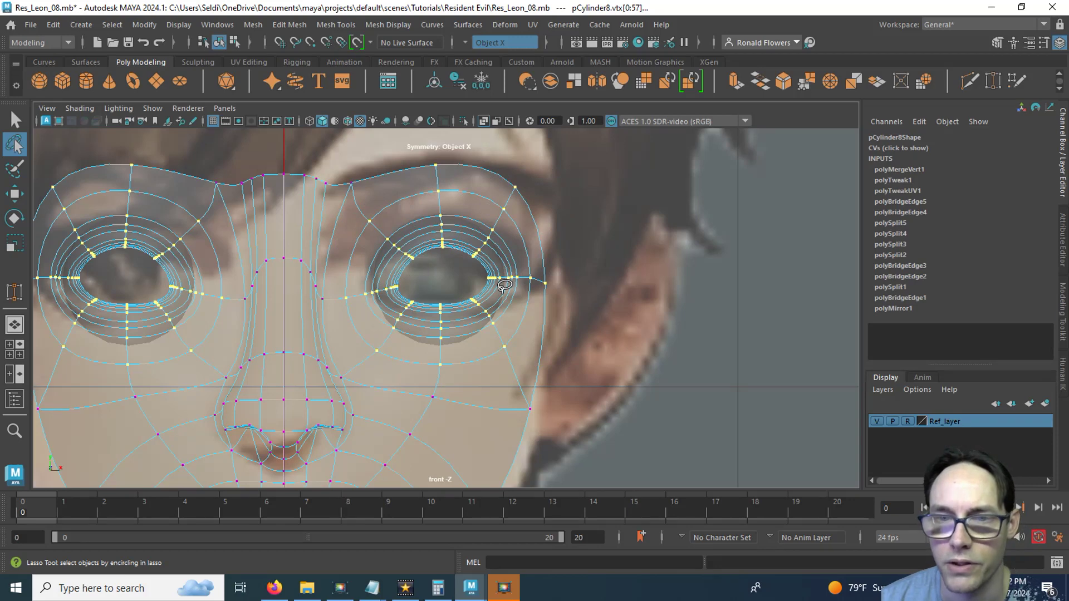
pyautogui.press('q')
pyautogui.press('w')
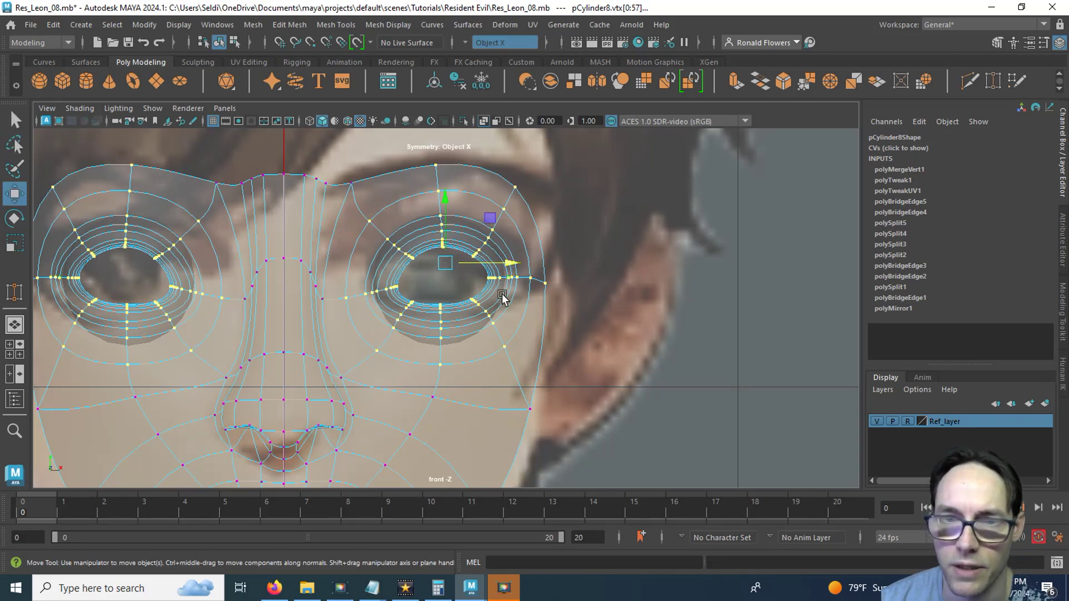
pyautogui.keyDown('alt'); pyautogui.moveTo(560, 333); pyautogui.dragTo(597, 332, button='middle'); pyautogui.keyUp('alt')
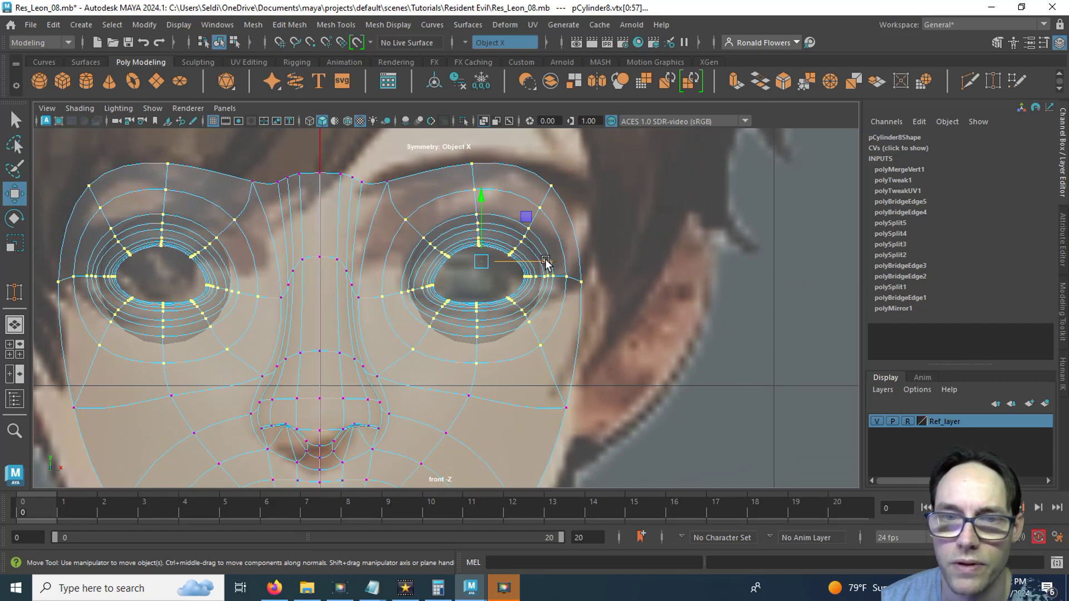
pyautogui.moveTo(546, 262); pyautogui.dragTo(532, 262)
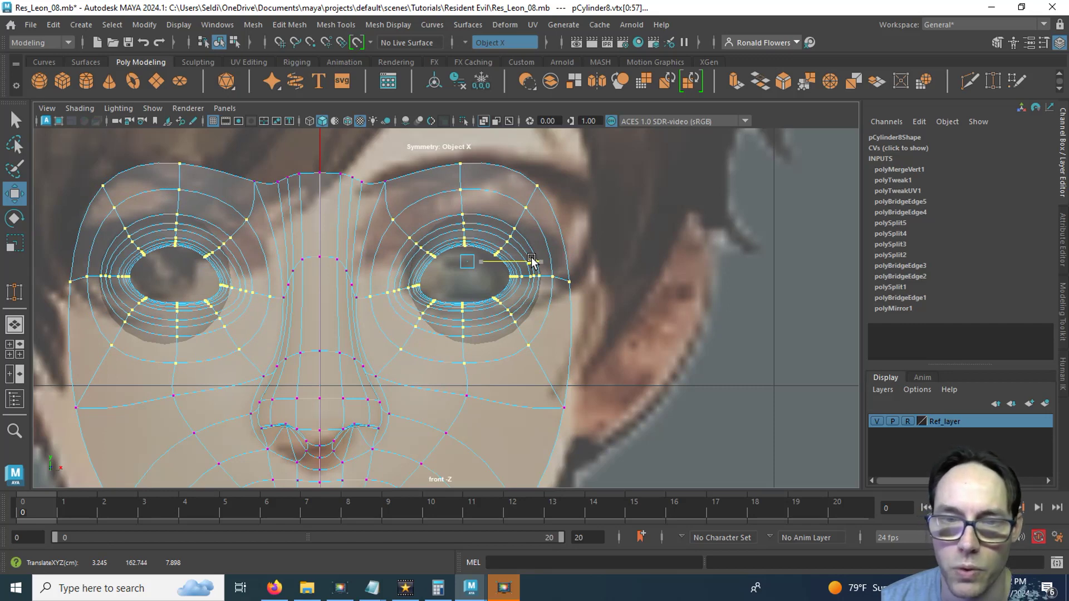
pyautogui.moveTo(532, 259); pyautogui.dragTo(525, 266)
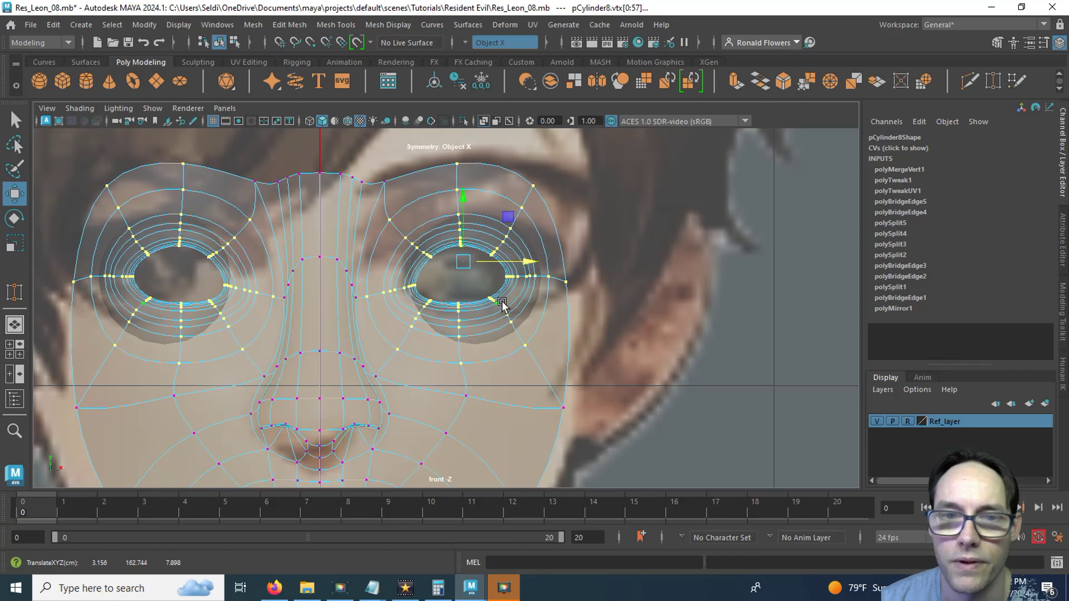
# Check the shifted eye sockets against the eyeballs in perspective and return the face mesh to object mode.
pyautogui.press('space')
pyautogui.press('space')
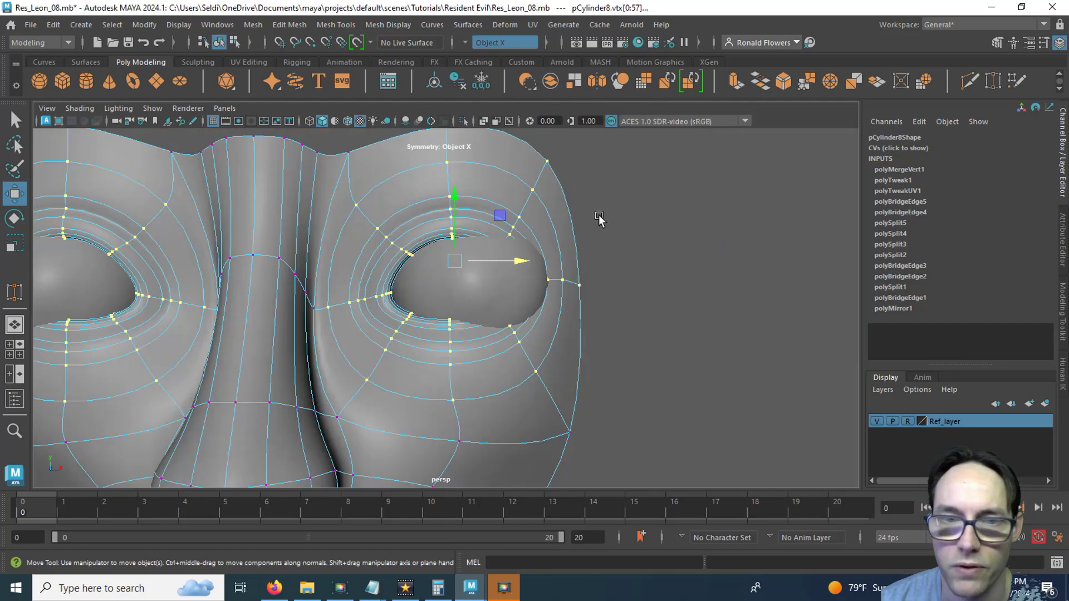
pyautogui.moveTo(511, 295)
pyautogui.keyDown('alt'); pyautogui.mouseDown()
pyautogui.moveTo(447, 298)
pyautogui.moveTo(518, 303)
pyautogui.mouseUp(); pyautogui.keyUp('alt')
pyautogui.scroll(2, 442, 318)
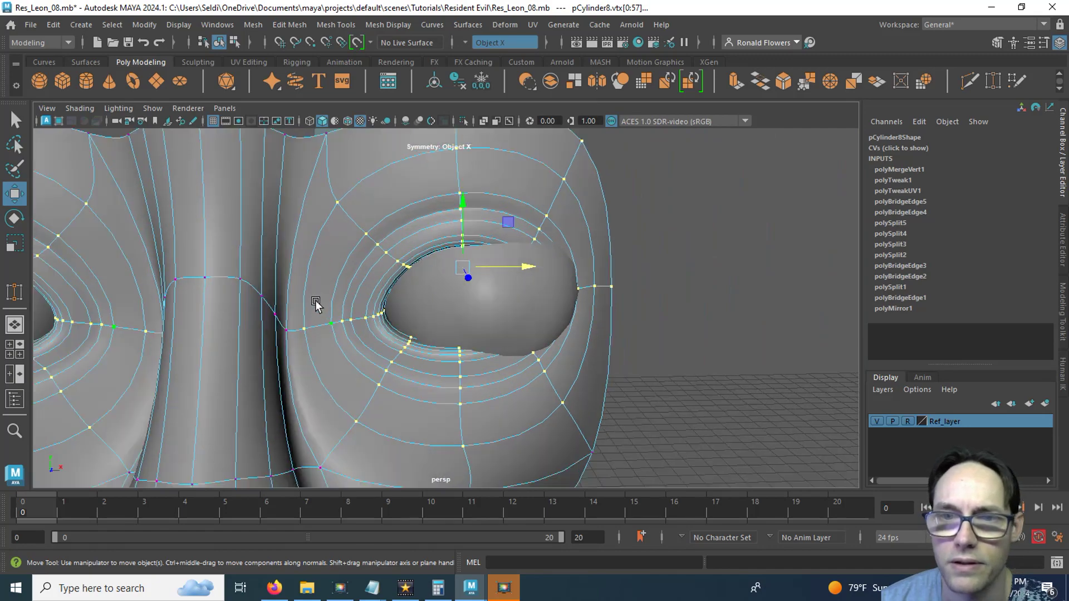
pyautogui.keyDown('alt'); pyautogui.moveTo(314, 300); pyautogui.dragTo(358, 329, button='middle'); pyautogui.keyUp('alt')
pyautogui.keyDown('alt'); pyautogui.moveTo(417, 259); pyautogui.dragTo(370, 285); pyautogui.keyUp('alt')
pyautogui.moveTo(404, 230); pyautogui.dragTo(440, 171, button='right')
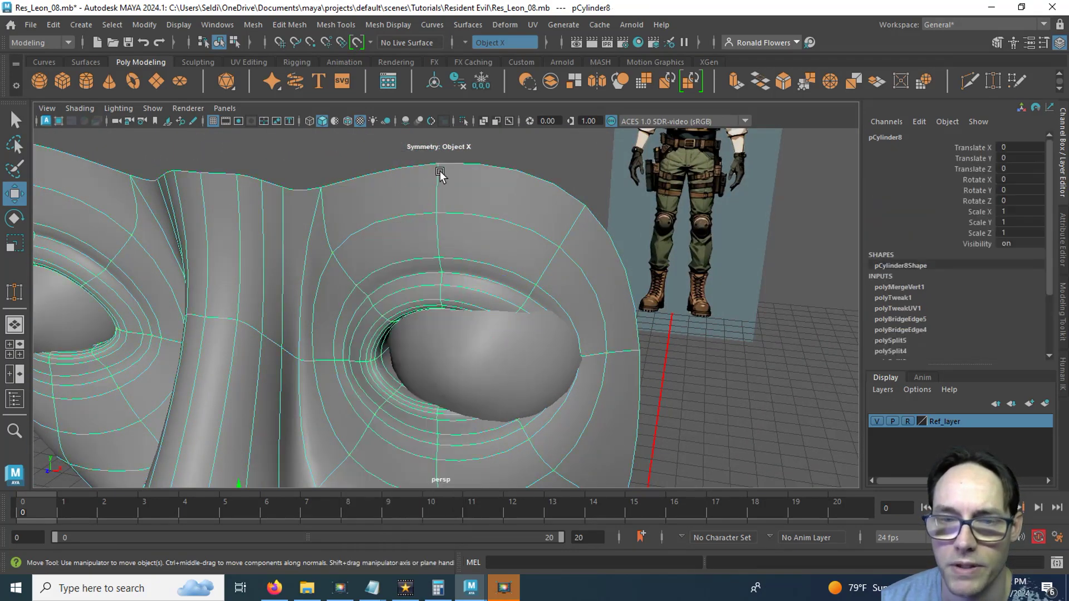
# Move the left eyeball inward and slightly back to fit its eye socket, to about X 3.01 and Z 7.24.
pyautogui.click(477, 372)
pyautogui.scroll(4, 425, 399)
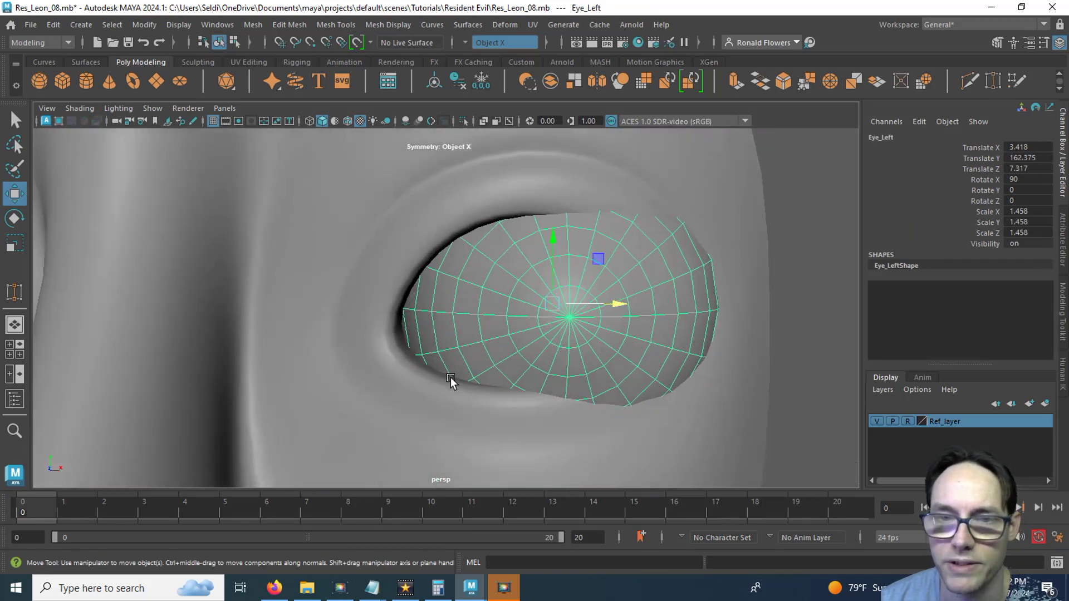
pyautogui.keyDown('alt'); pyautogui.moveTo(464, 327); pyautogui.dragTo(384, 329, button='middle'); pyautogui.keyUp('alt')
pyautogui.moveTo(543, 308); pyautogui.dragTo(388, 367)
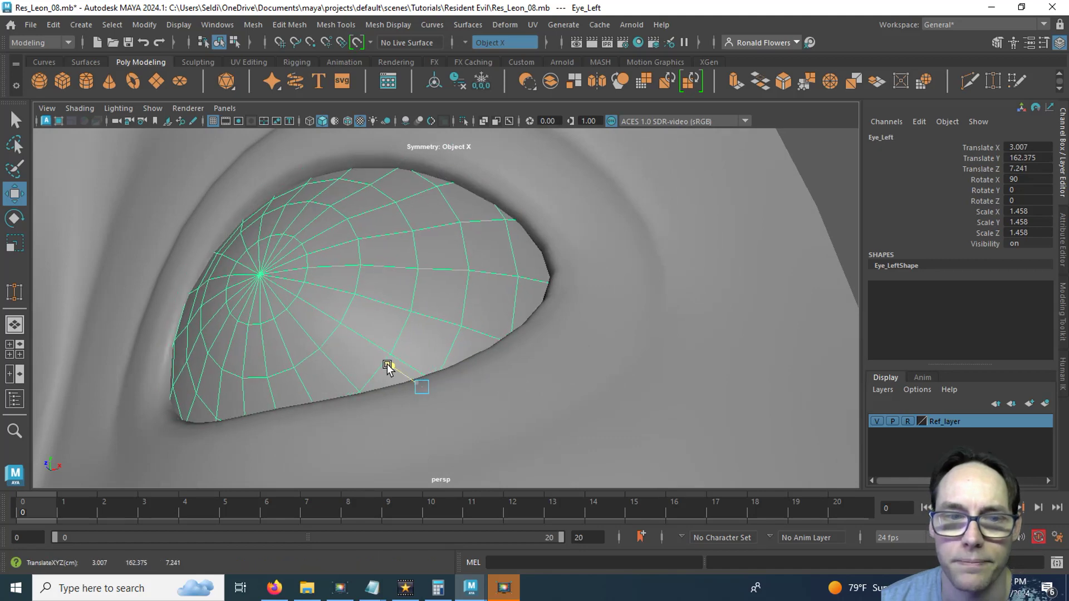
pyautogui.keyDown('alt'); pyautogui.moveTo(322, 346); pyautogui.dragTo(347, 365); pyautogui.keyUp('alt')
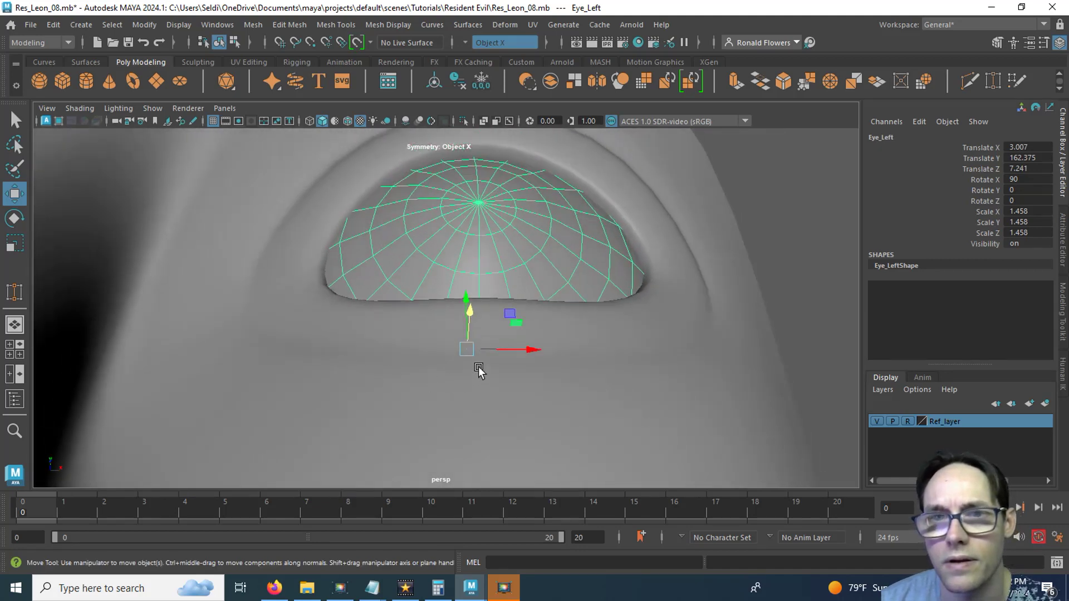
pyautogui.moveTo(522, 350); pyautogui.dragTo(295, 349)
pyautogui.scroll(-8, 363, 318)
# Replace the right eyeball with a duplicate of the left one, mirrored to Translate X -3.012.
pyautogui.click(233, 352)
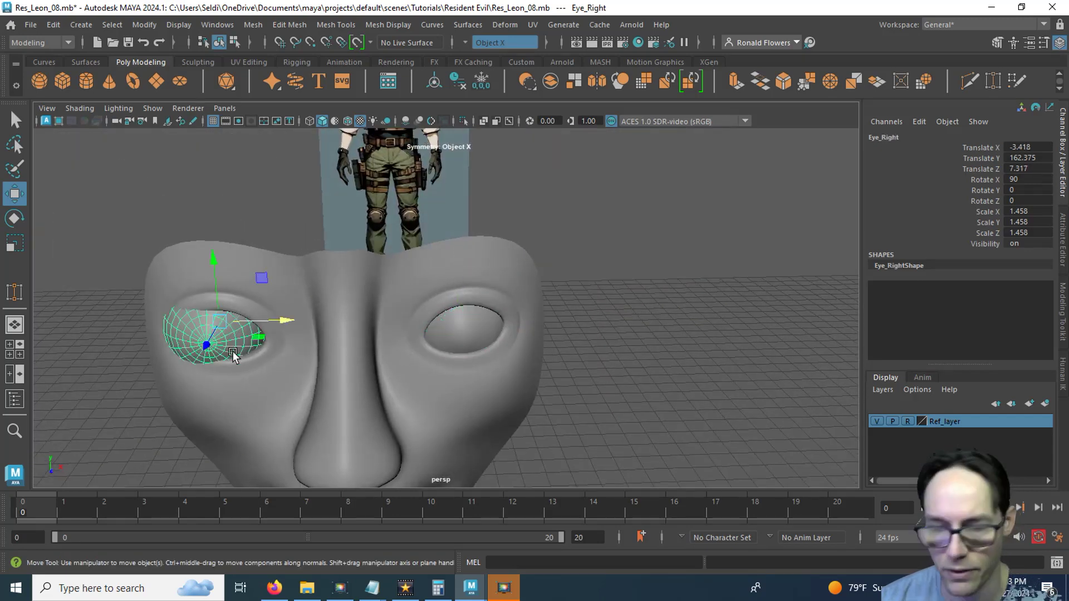
pyautogui.press('Delete')
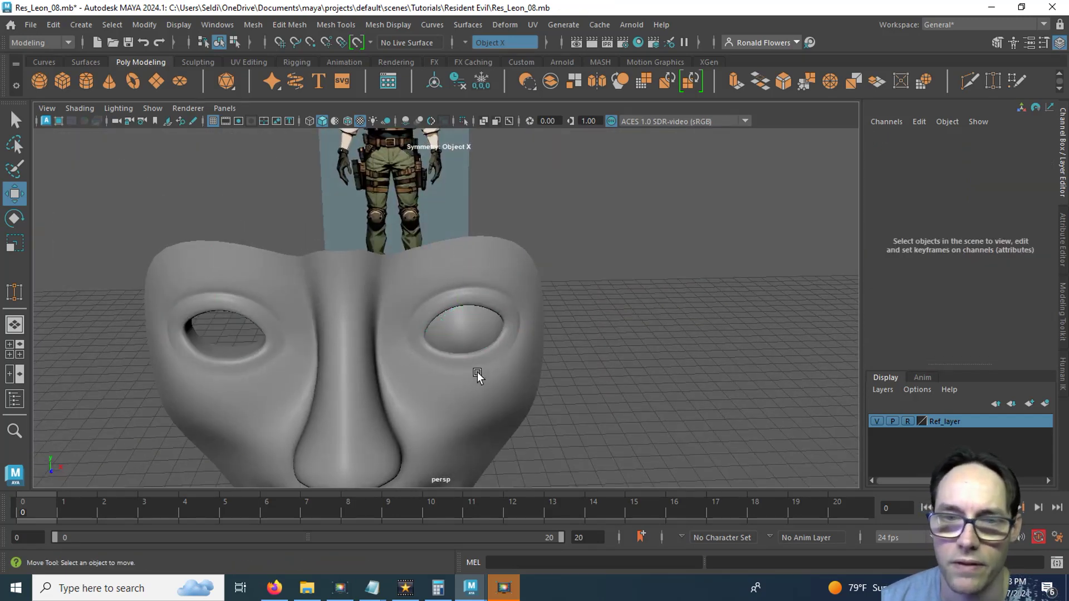
pyautogui.click(465, 334)
pyautogui.hotkey('ctrl', 'd')
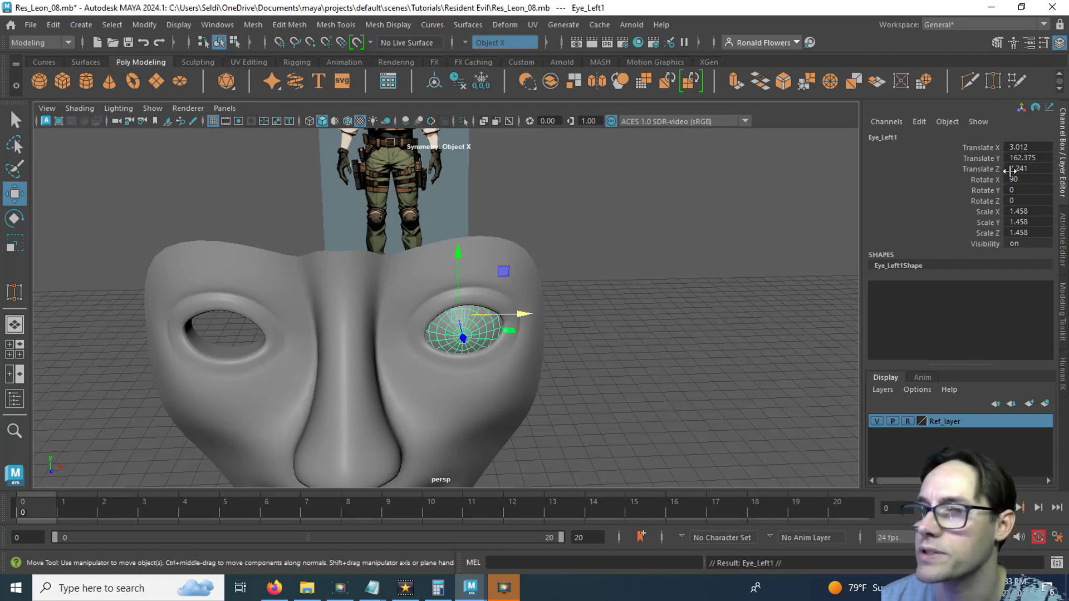
pyautogui.click(1028, 148)
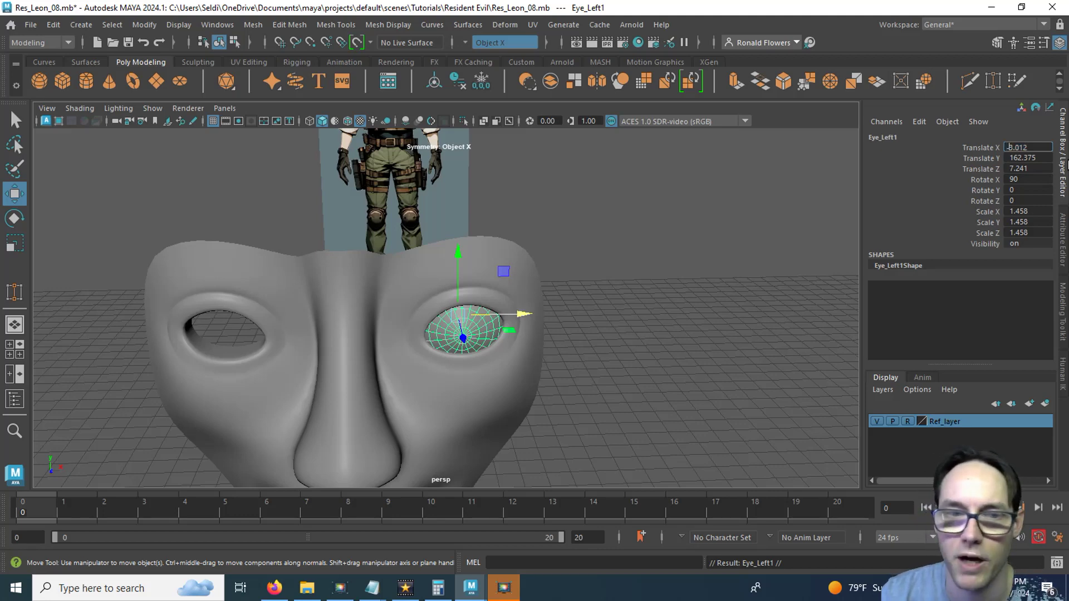
pyautogui.press('Return')
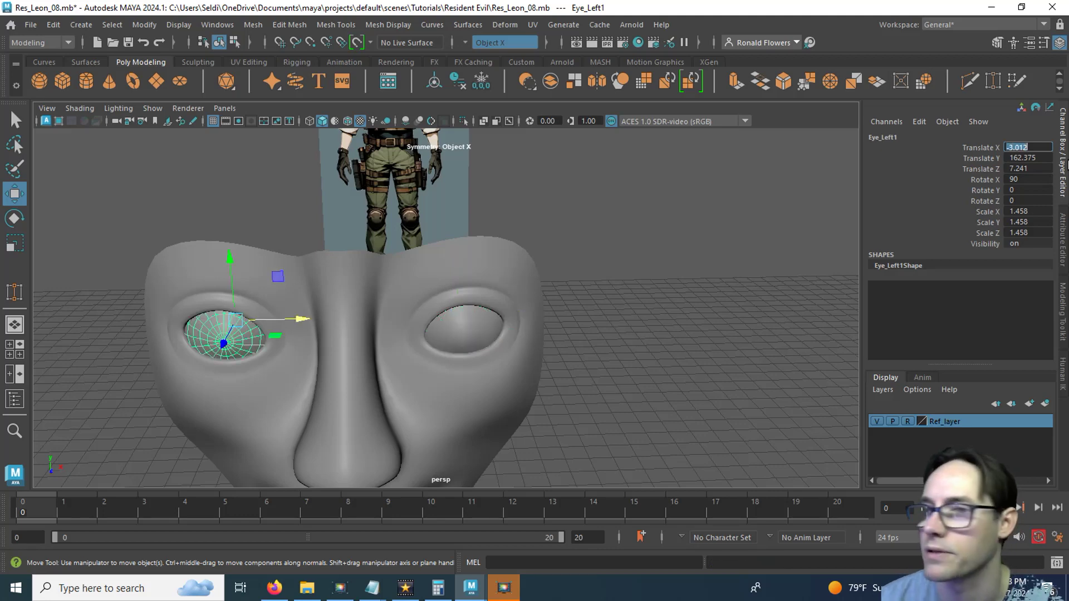
# Rename the duplicated eyeball Eye_Right and check the names of both eyeballs.
pyautogui.click(903, 136)
pyautogui.press('Right')
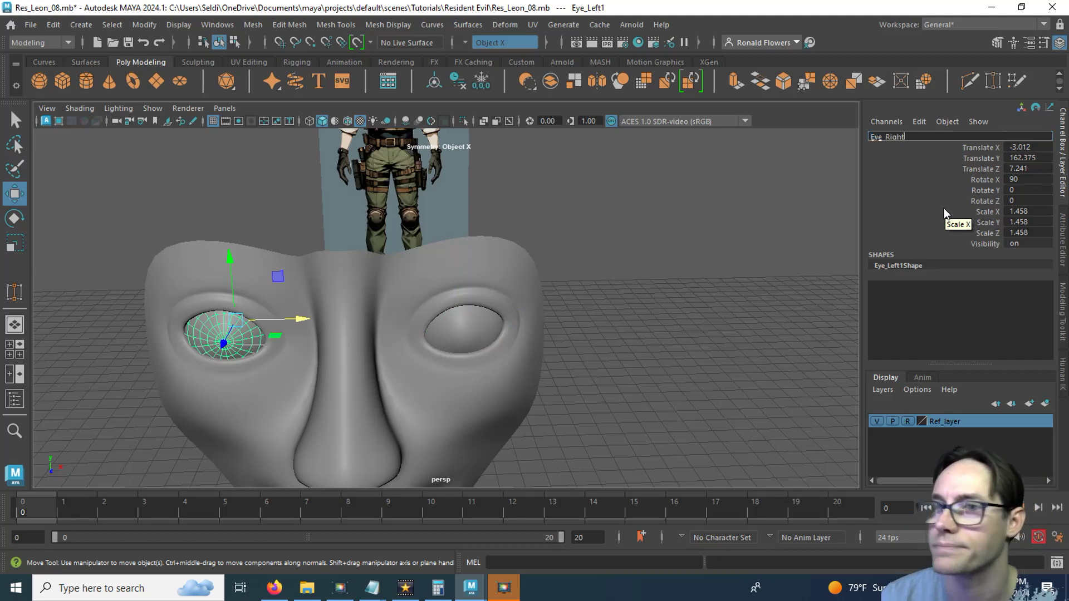
pyautogui.press('Return')
pyautogui.click(709, 305)
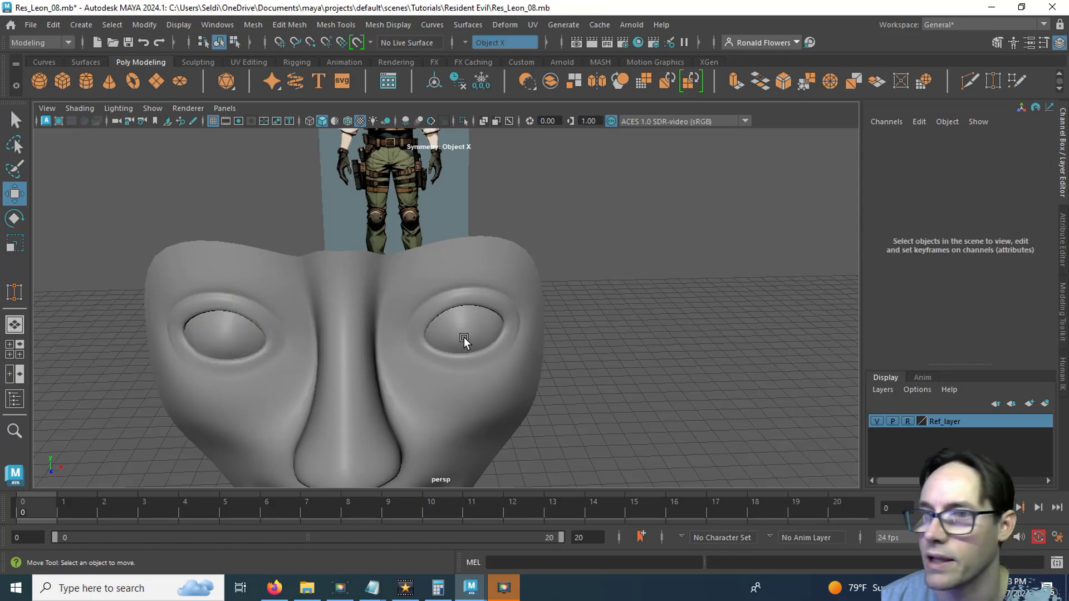
pyautogui.click(464, 340)
pyautogui.click(256, 345)
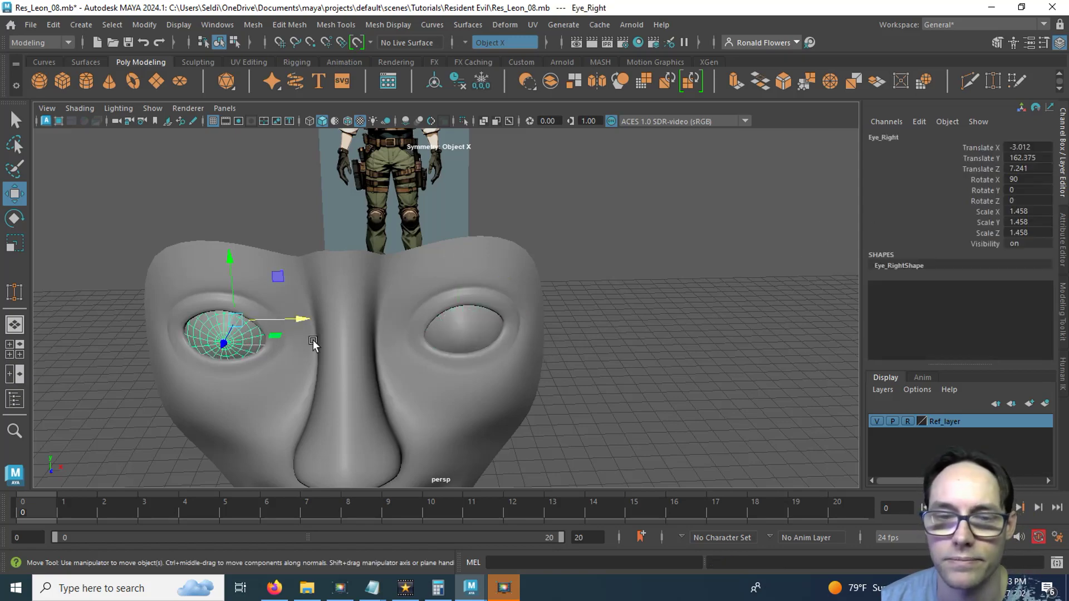
pyautogui.click(626, 323)
# Select the face mesh and examine the brow area around the eye sockets from several angles.
pyautogui.keyDown('alt'); pyautogui.moveTo(625, 323); pyautogui.dragTo(578, 325); pyautogui.keyUp('alt')
pyautogui.click(473, 340)
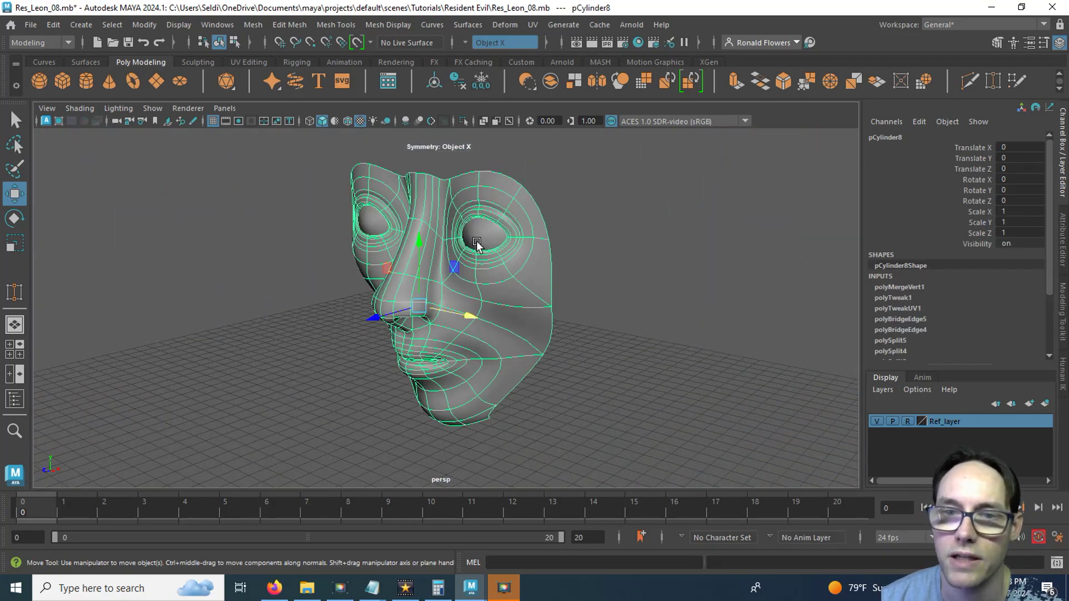
pyautogui.scroll(10, 477, 245)
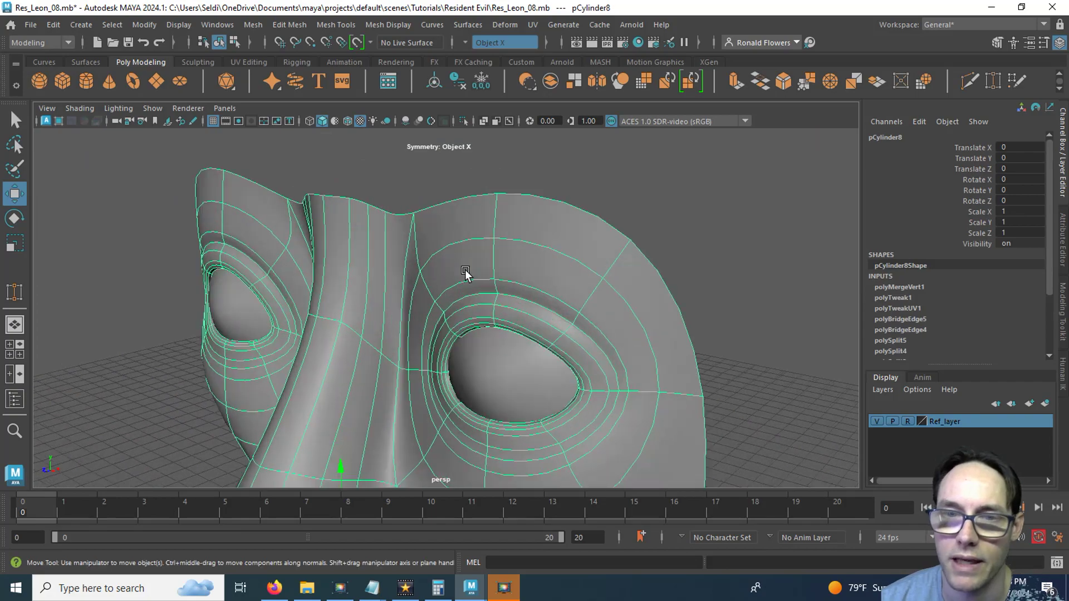
pyautogui.moveTo(567, 286)
pyautogui.keyDown('alt'); pyautogui.mouseDown()
pyautogui.moveTo(590, 291)
pyautogui.moveTo(575, 292)
pyautogui.mouseUp(); pyautogui.keyUp('alt')
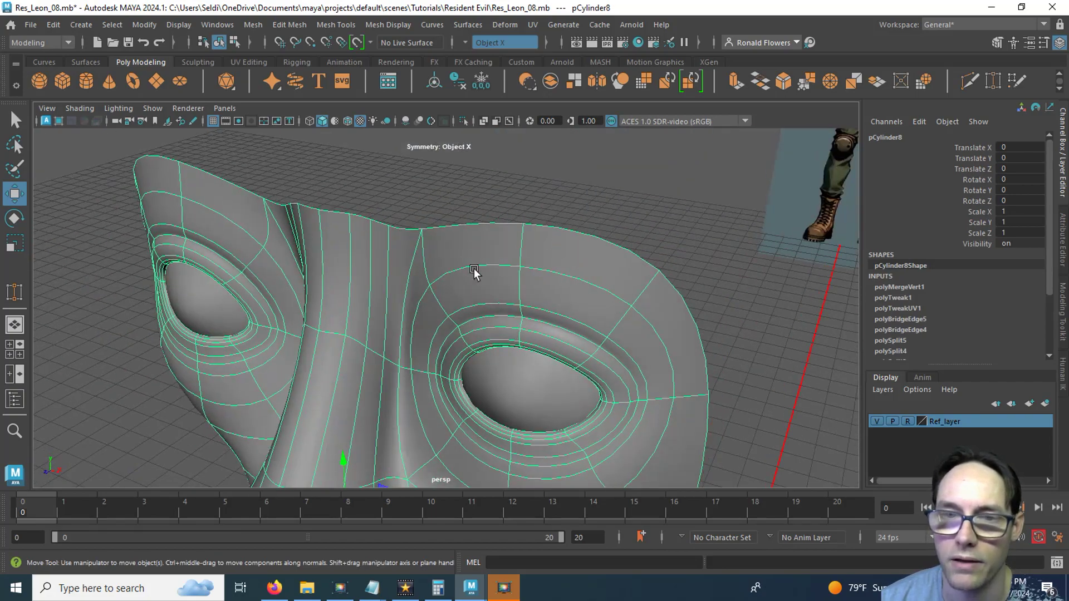
pyautogui.keyDown('alt'); pyautogui.moveTo(547, 257); pyautogui.dragTo(503, 234); pyautogui.keyUp('alt')
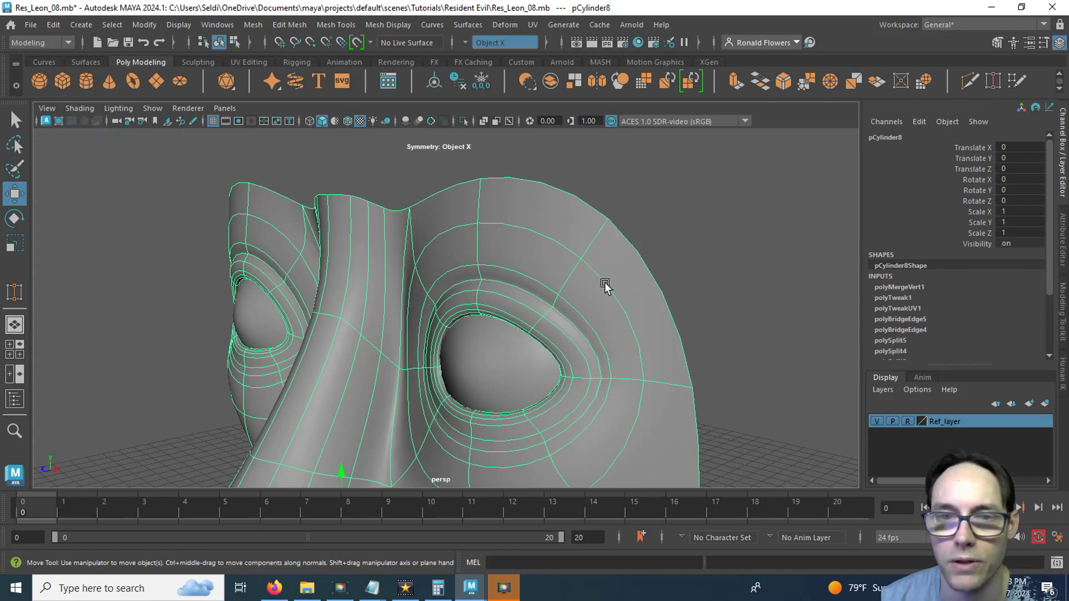
pyautogui.keyDown('alt'); pyautogui.moveTo(604, 286); pyautogui.dragTo(553, 262); pyautogui.keyUp('alt')
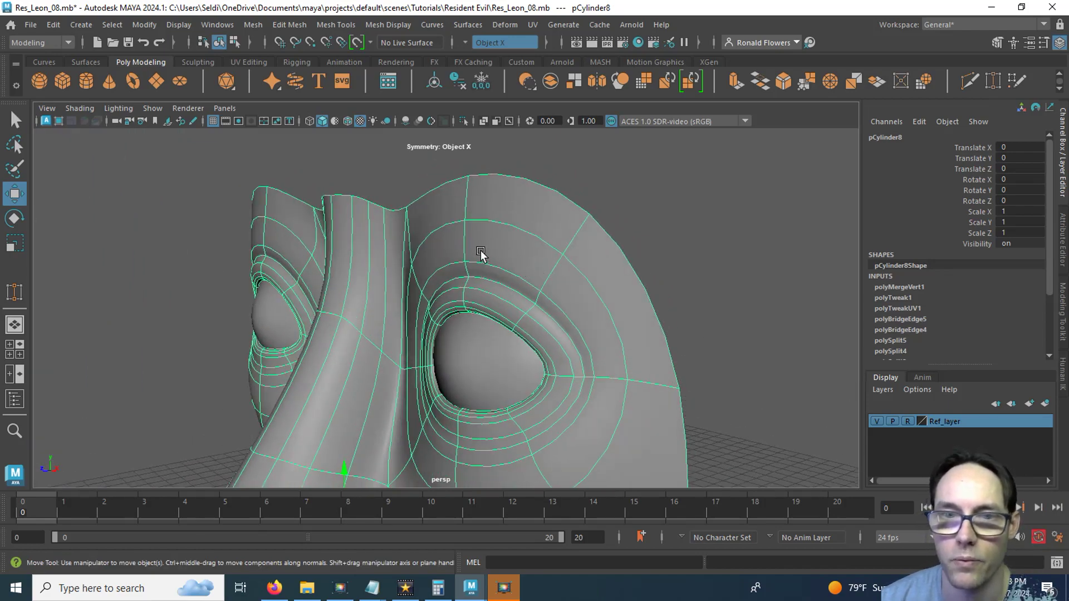
pyautogui.keyDown('alt'); pyautogui.moveTo(444, 218); pyautogui.dragTo(503, 253); pyautogui.keyUp('alt')
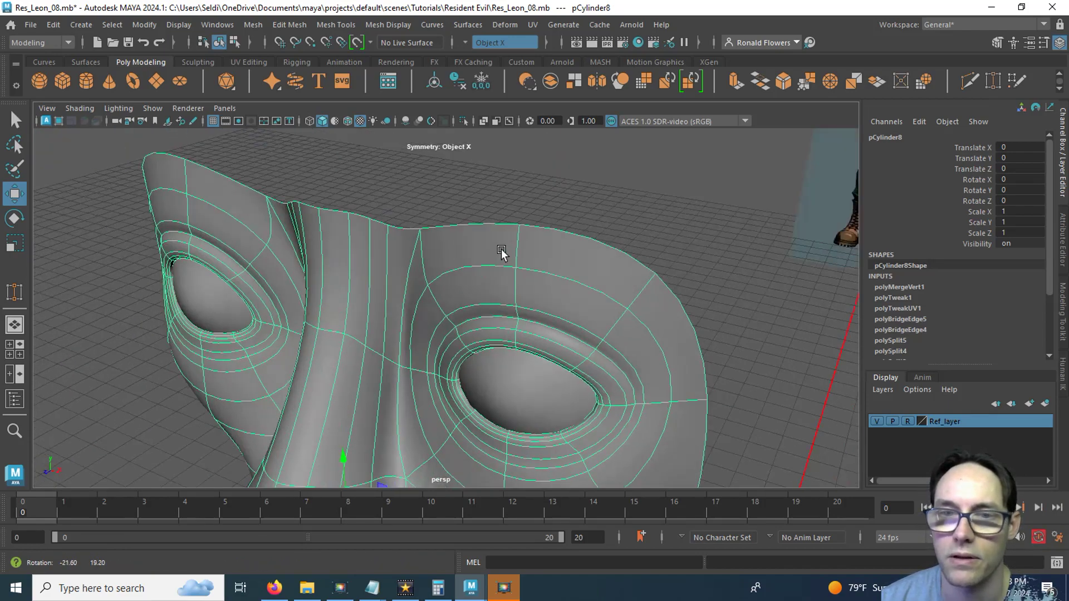
# Select the two rows of brow edges above the eye sockets, move them symmetrically forward, and save the scene.
pyautogui.moveTo(499, 252); pyautogui.dragTo(499, 154, button='right')
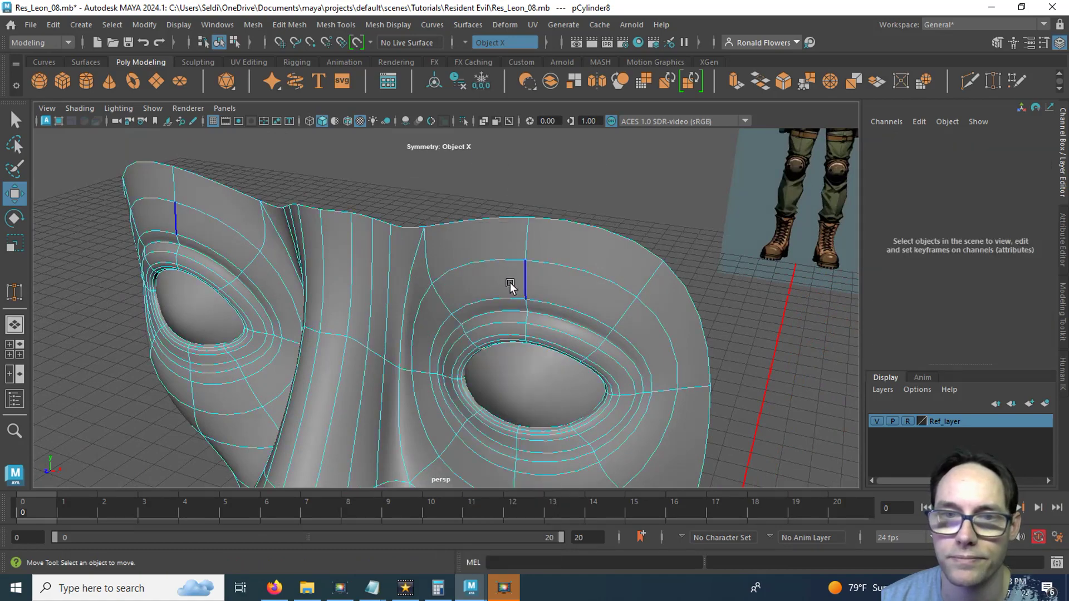
pyautogui.keyDown('alt'); pyautogui.moveTo(511, 286); pyautogui.dragTo(463, 254); pyautogui.keyUp('alt')
pyautogui.doubleClick(484, 188)
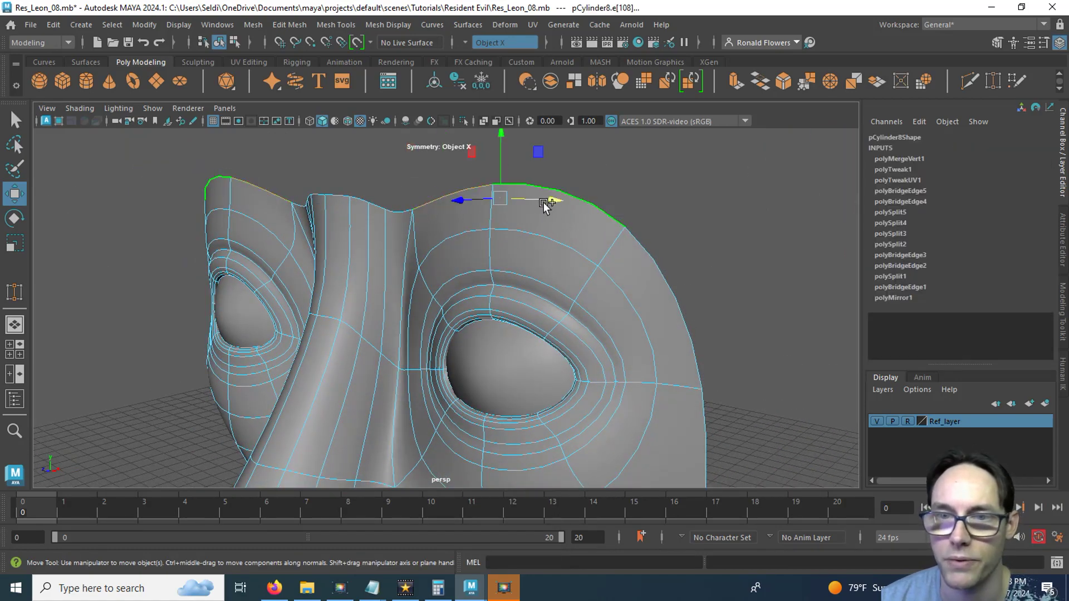
pyautogui.keyDown('shift'); pyautogui.click(575, 250); pyautogui.keyUp('shift')
pyautogui.keyDown('shift'); pyautogui.click(451, 237); pyautogui.keyUp('shift')
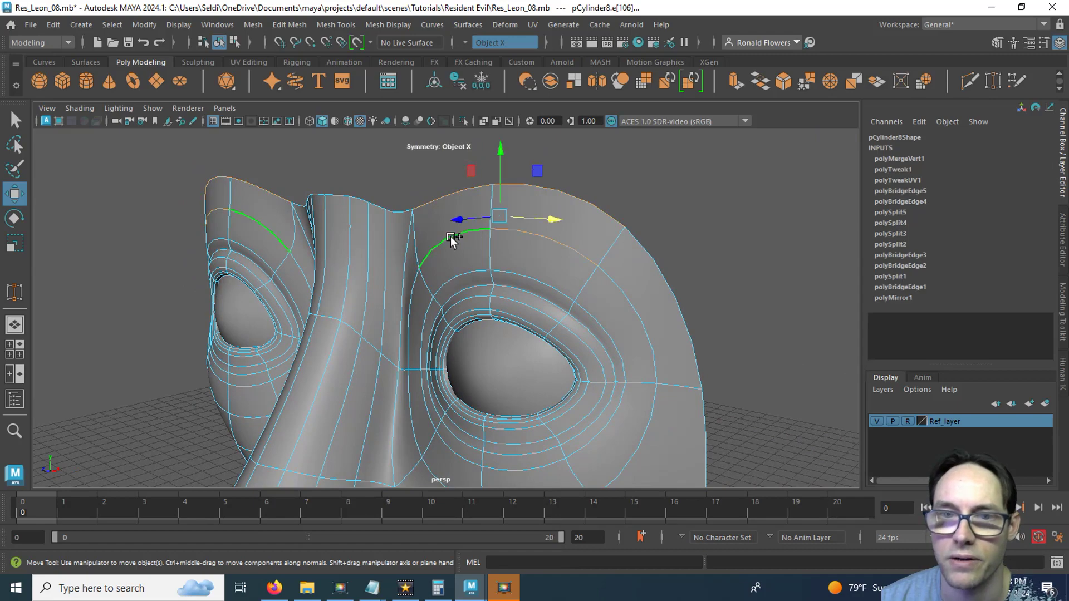
pyautogui.moveTo(456, 218); pyautogui.dragTo(473, 254)
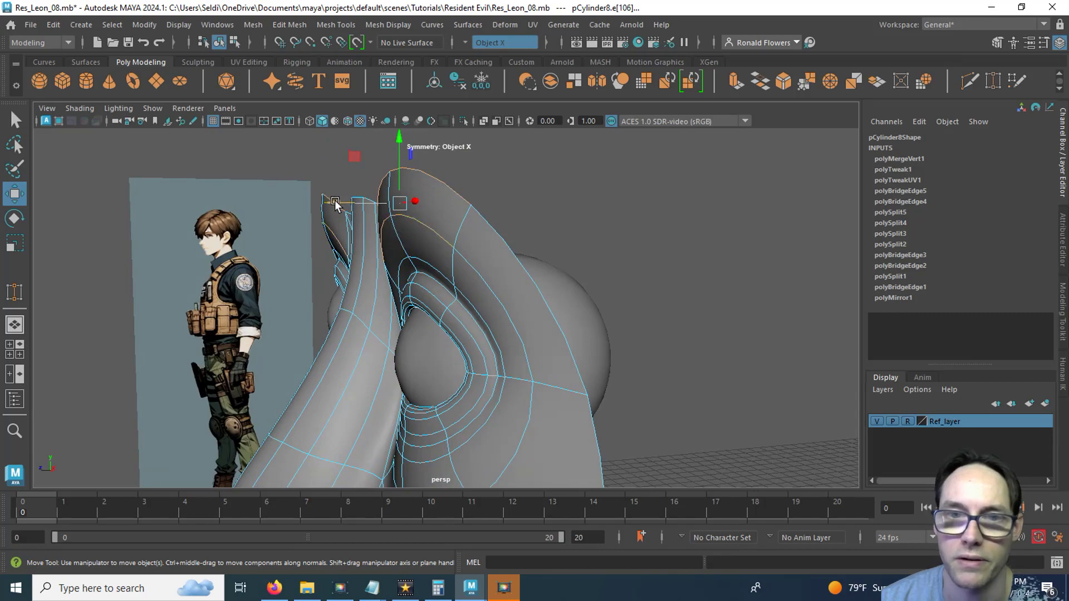
pyautogui.keyDown('alt'); pyautogui.moveTo(328, 204); pyautogui.dragTo(403, 262); pyautogui.keyUp('alt')
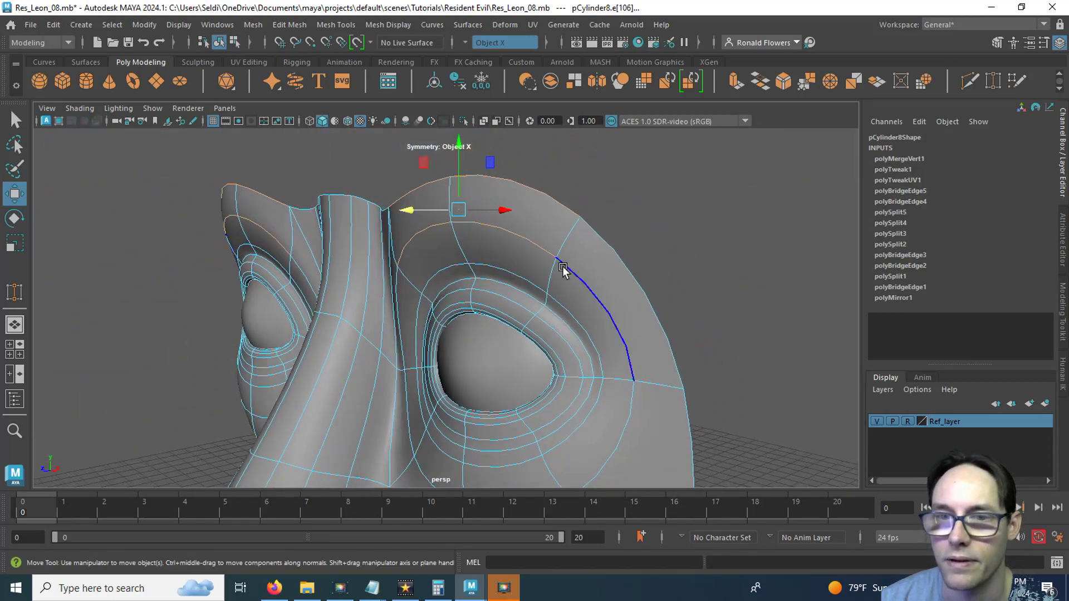
pyautogui.keyDown('alt'); pyautogui.moveTo(563, 270); pyautogui.dragTo(432, 356); pyautogui.keyUp('alt')
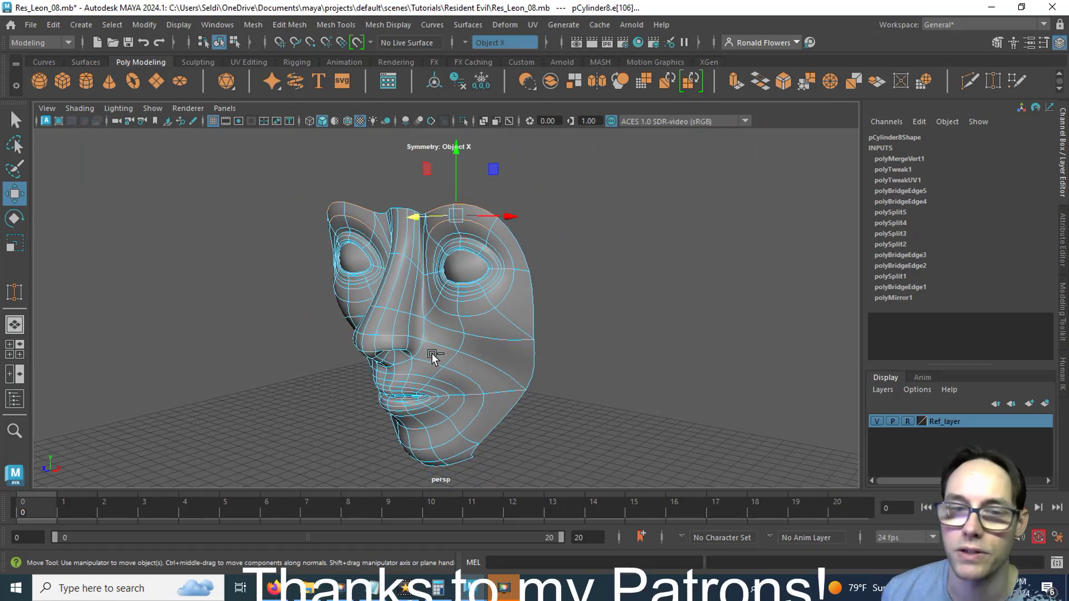
pyautogui.hotkey('ctrl', 's')
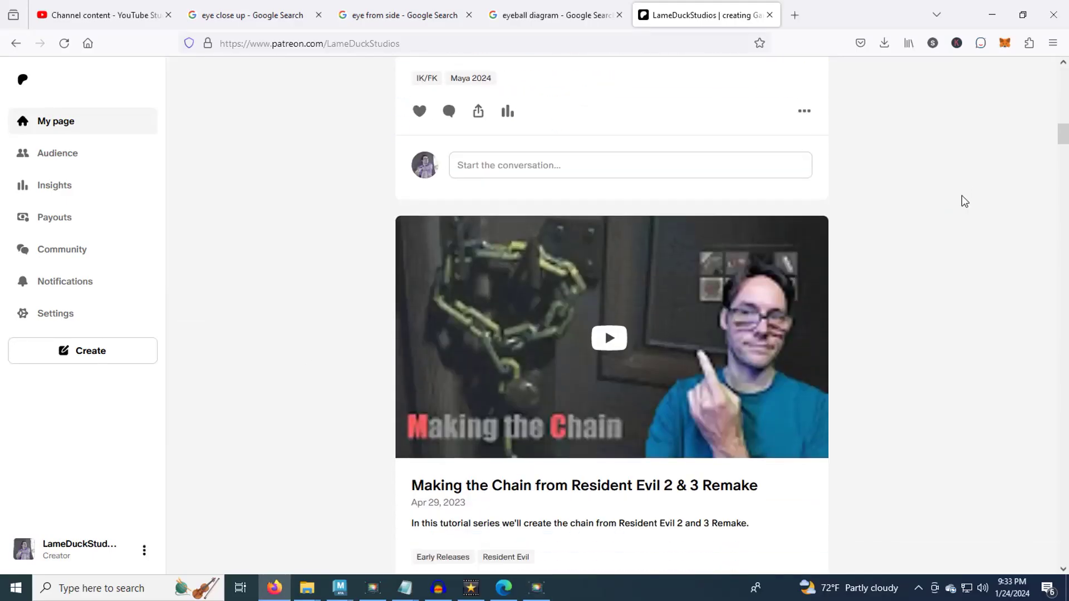
pyautogui.scroll(-6, 961, 196)
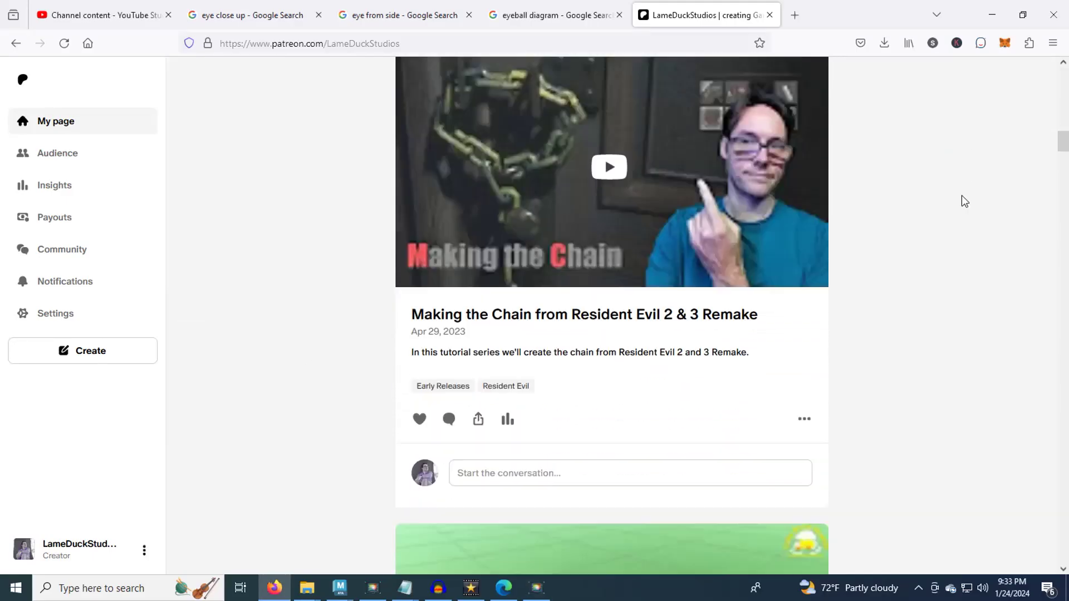
pyautogui.scroll(-15, 961, 195)
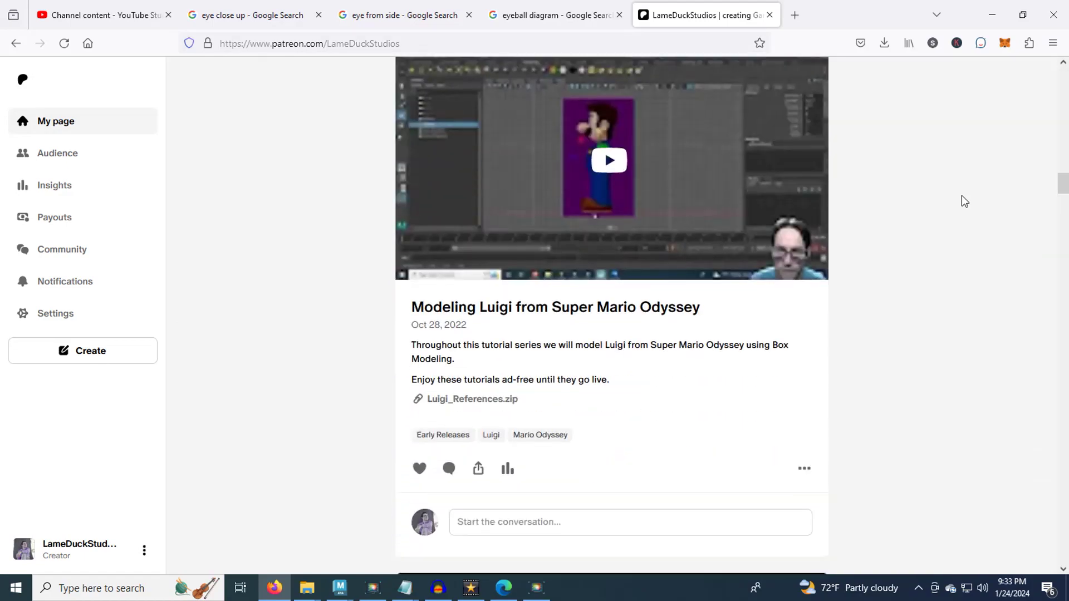
pyautogui.scroll(-15, 961, 195)
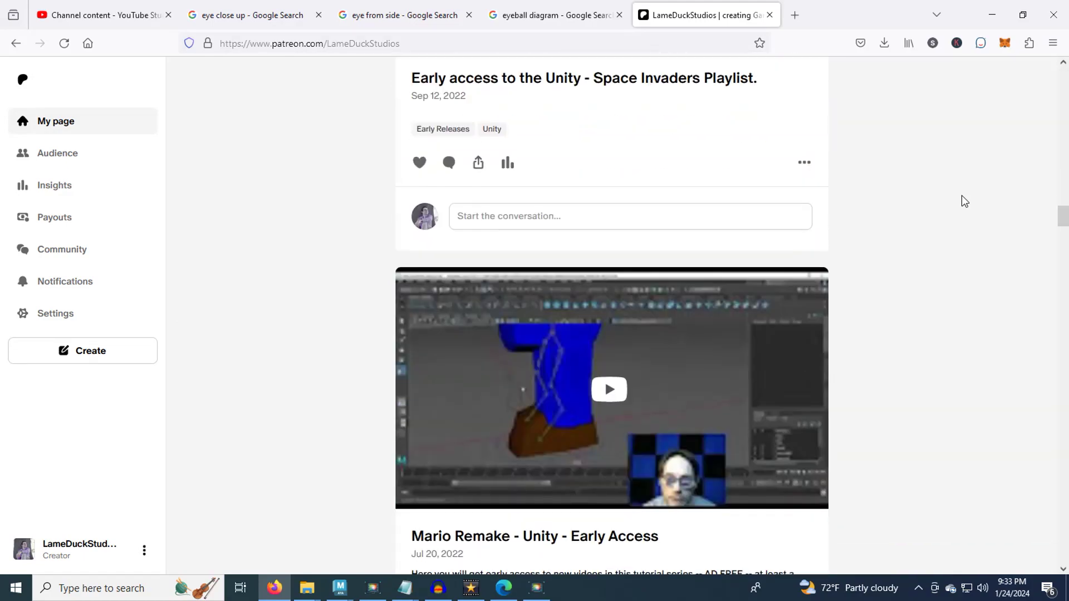
pyautogui.scroll(-8, 961, 196)
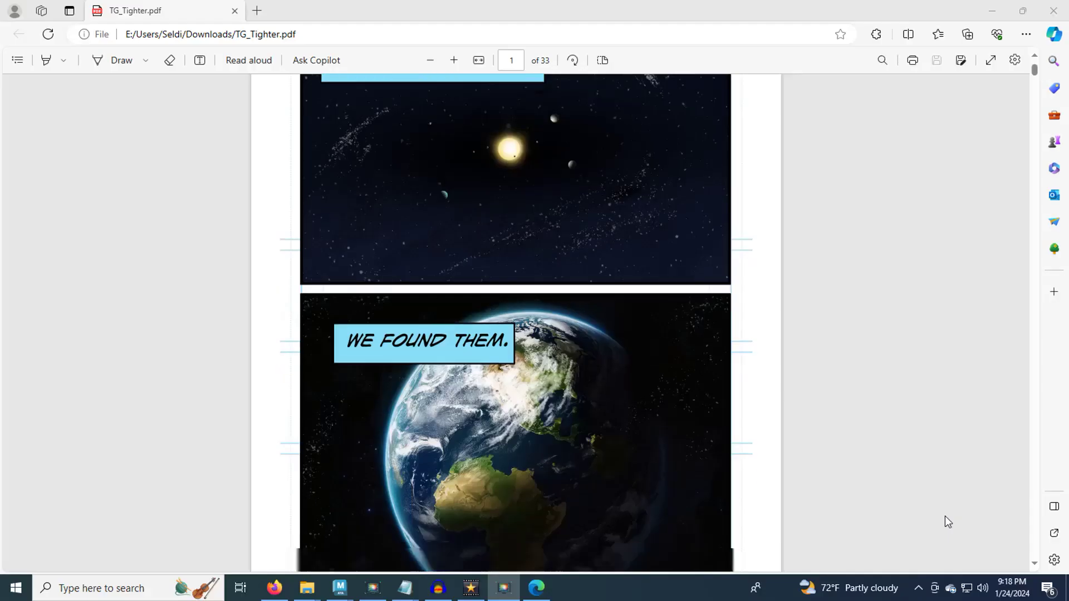
pyautogui.scroll(-2, 945, 519)
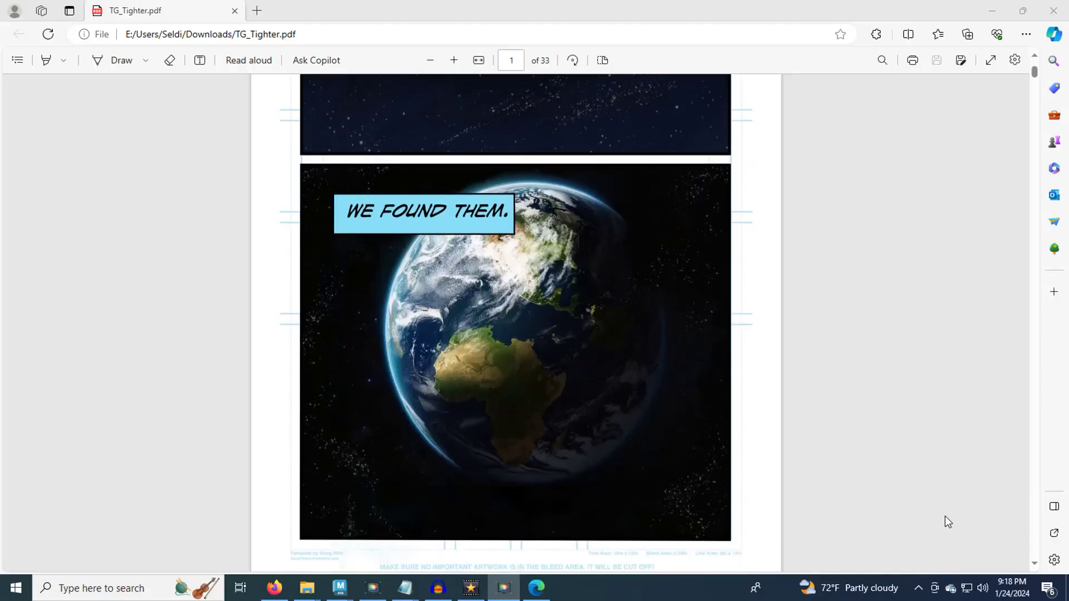